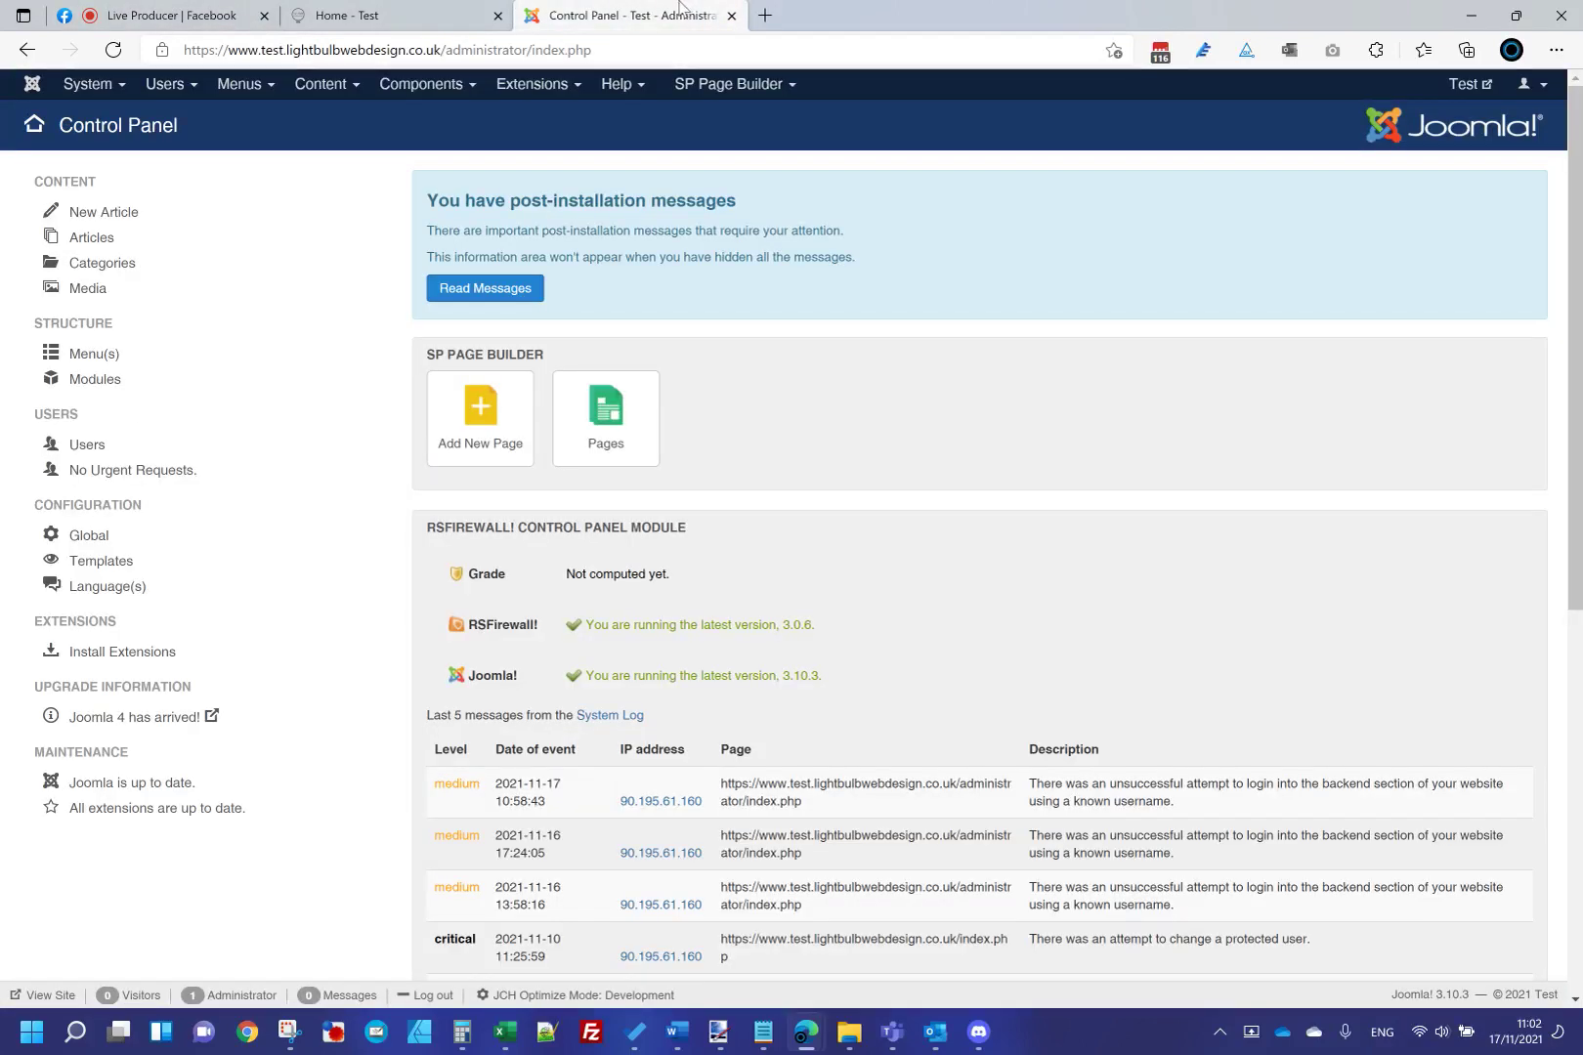
# Check the Facebook live dashboard to see that the stream is running and return to the Joomla control panel.
pyautogui.click(166, 15)
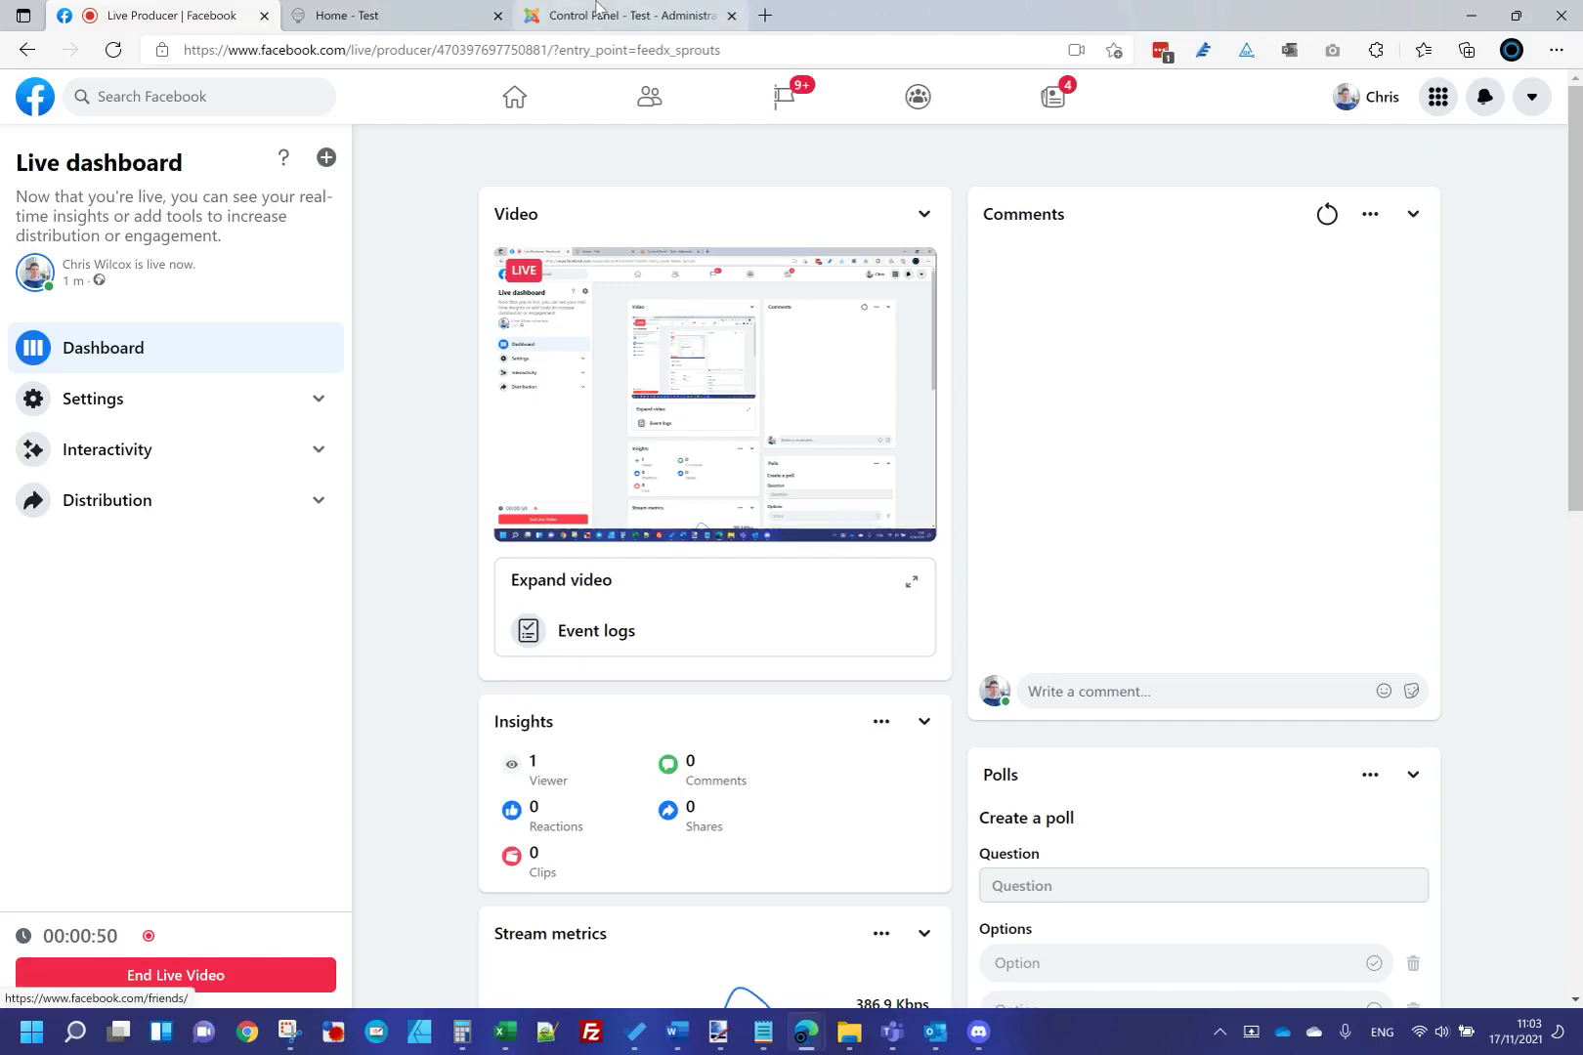
pyautogui.click(625, 16)
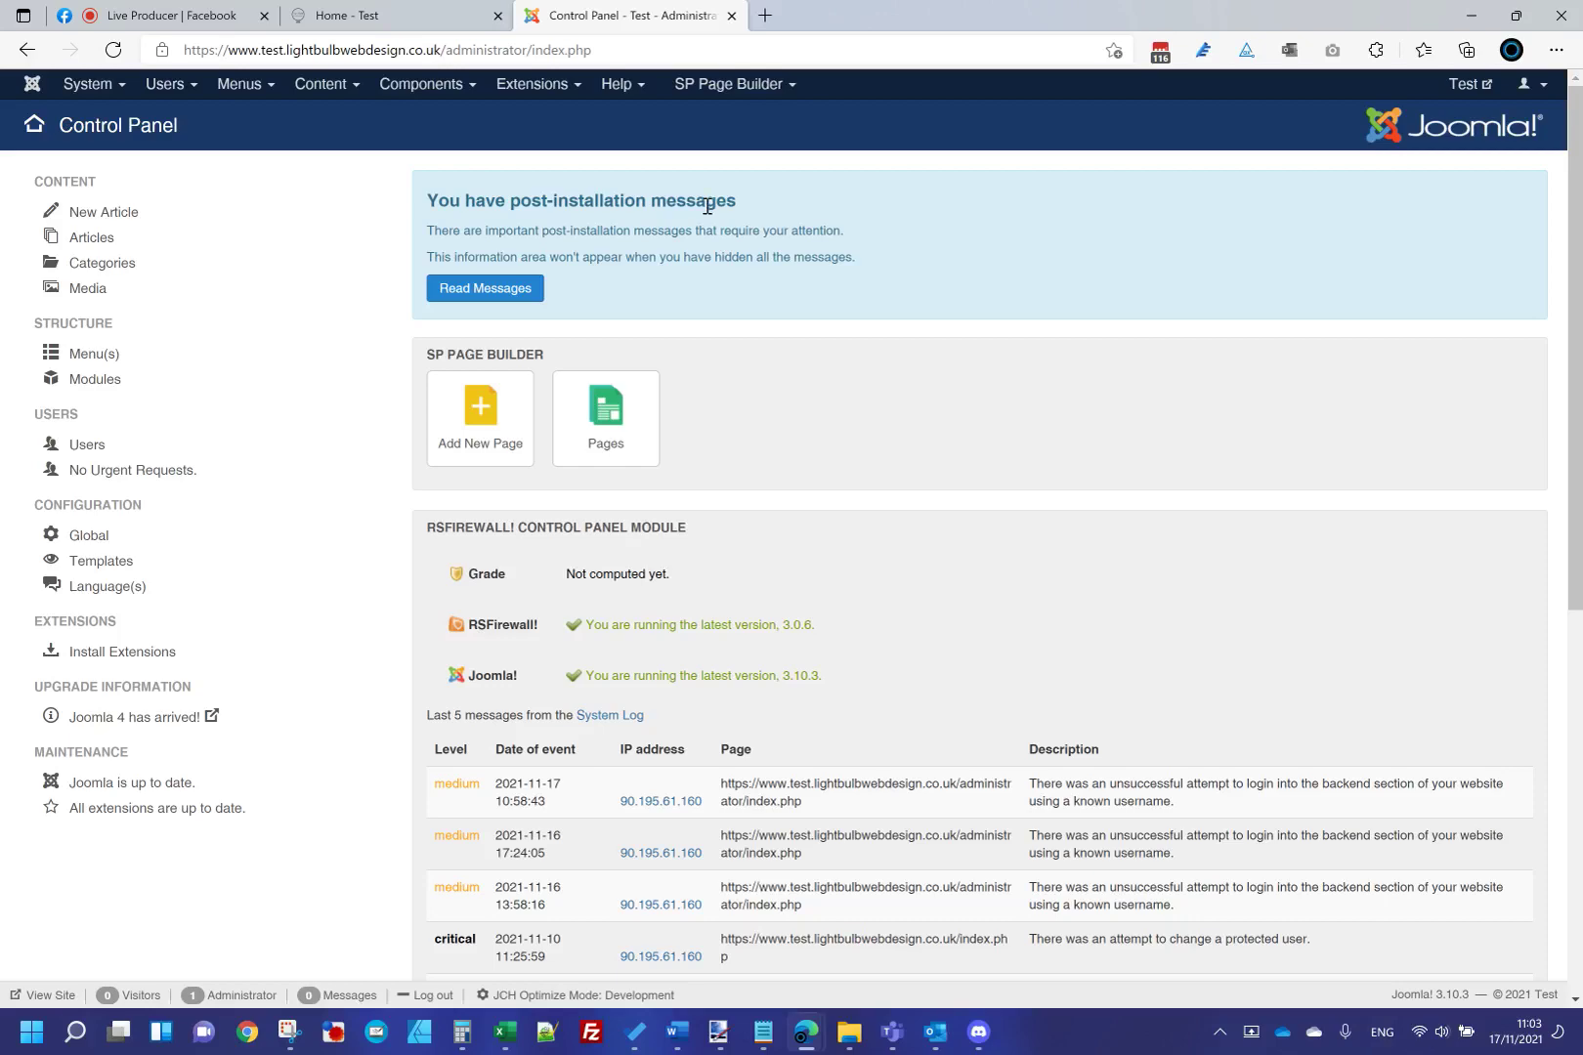
pyautogui.click(171, 16)
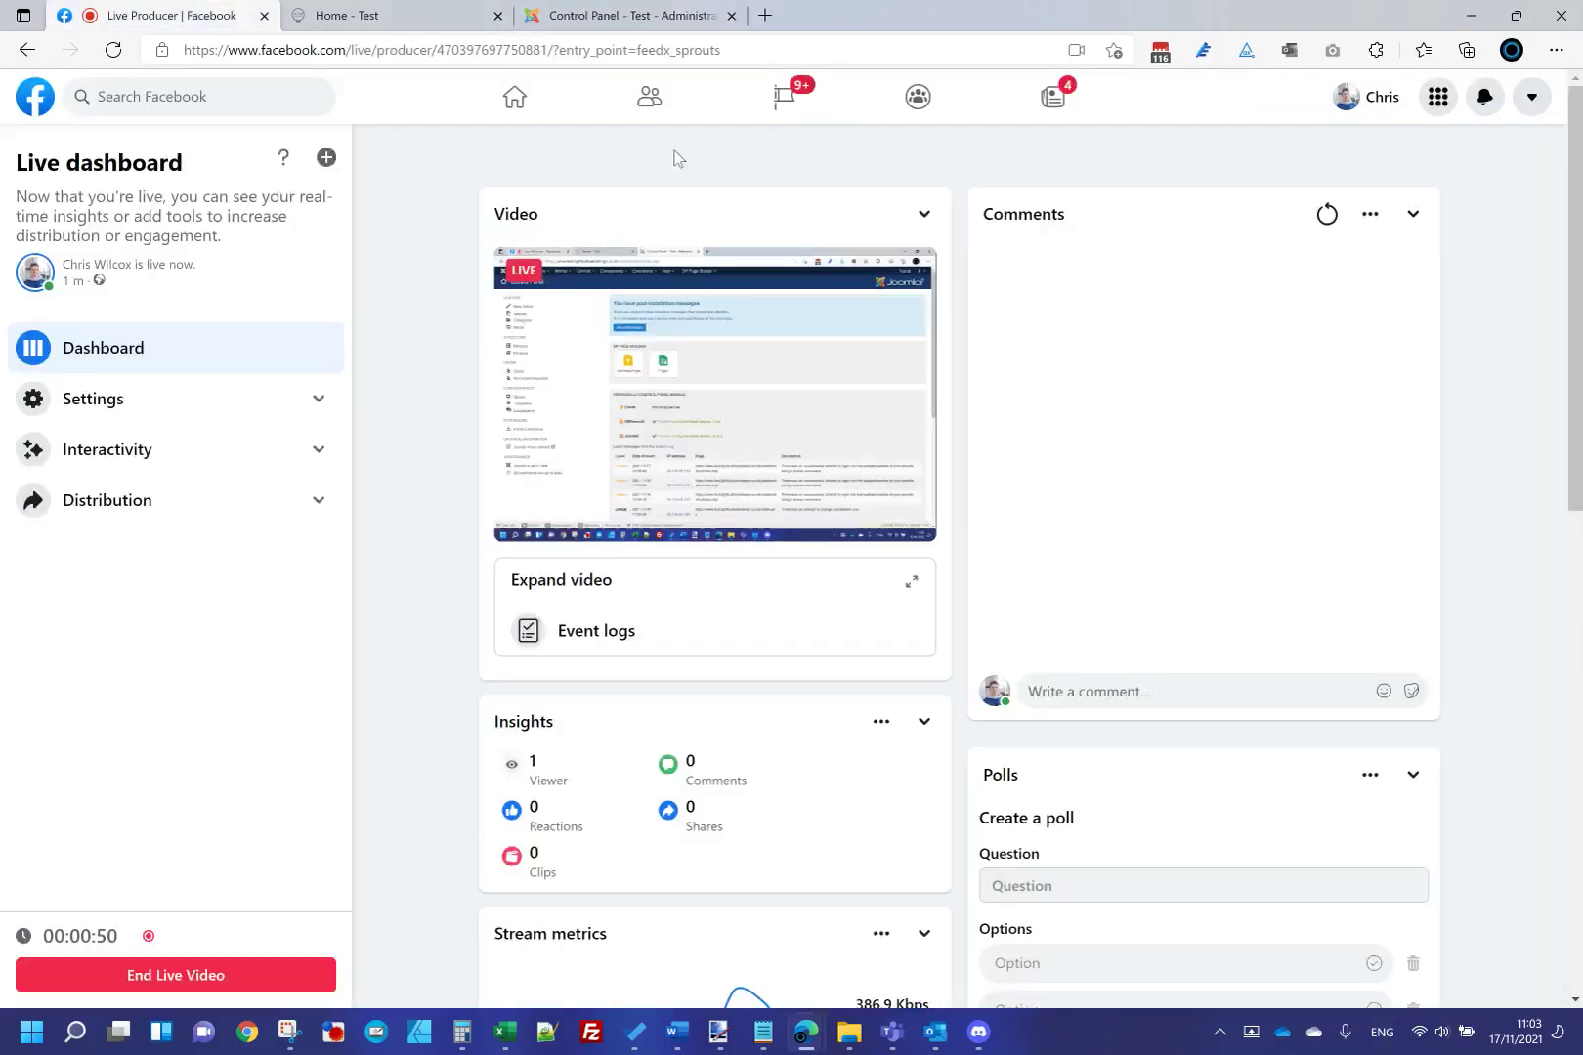
pyautogui.hotkey('ctrl', 'shift', 'Tab')
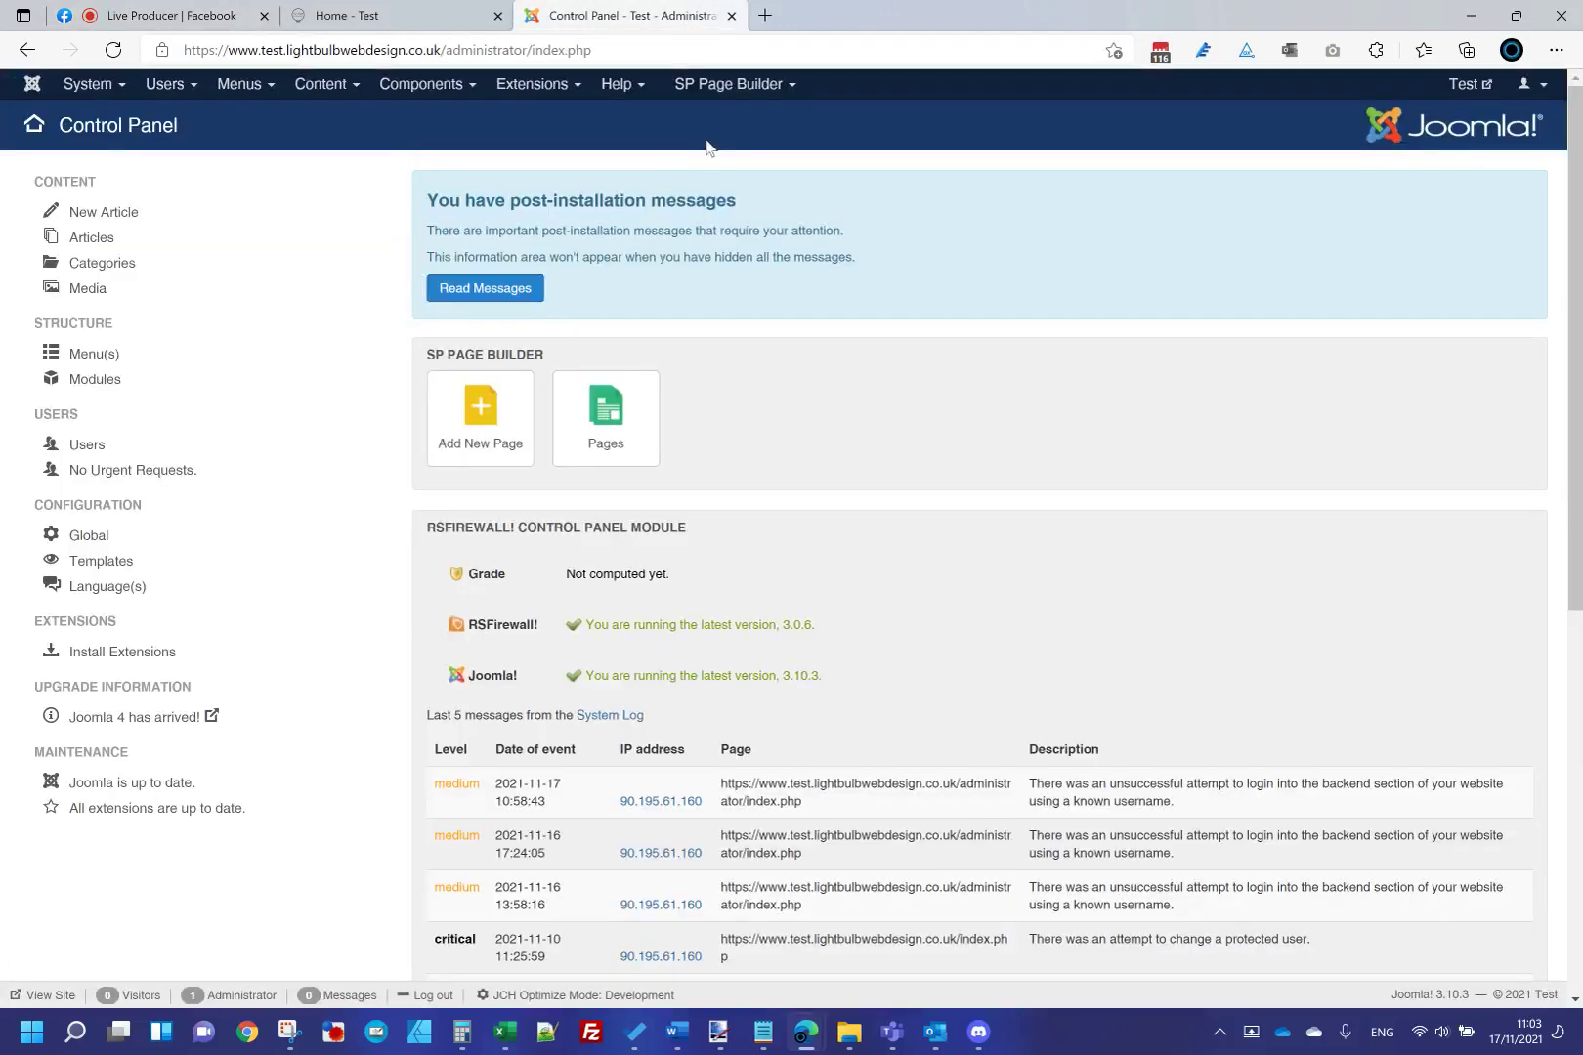
pyautogui.click(127, 9)
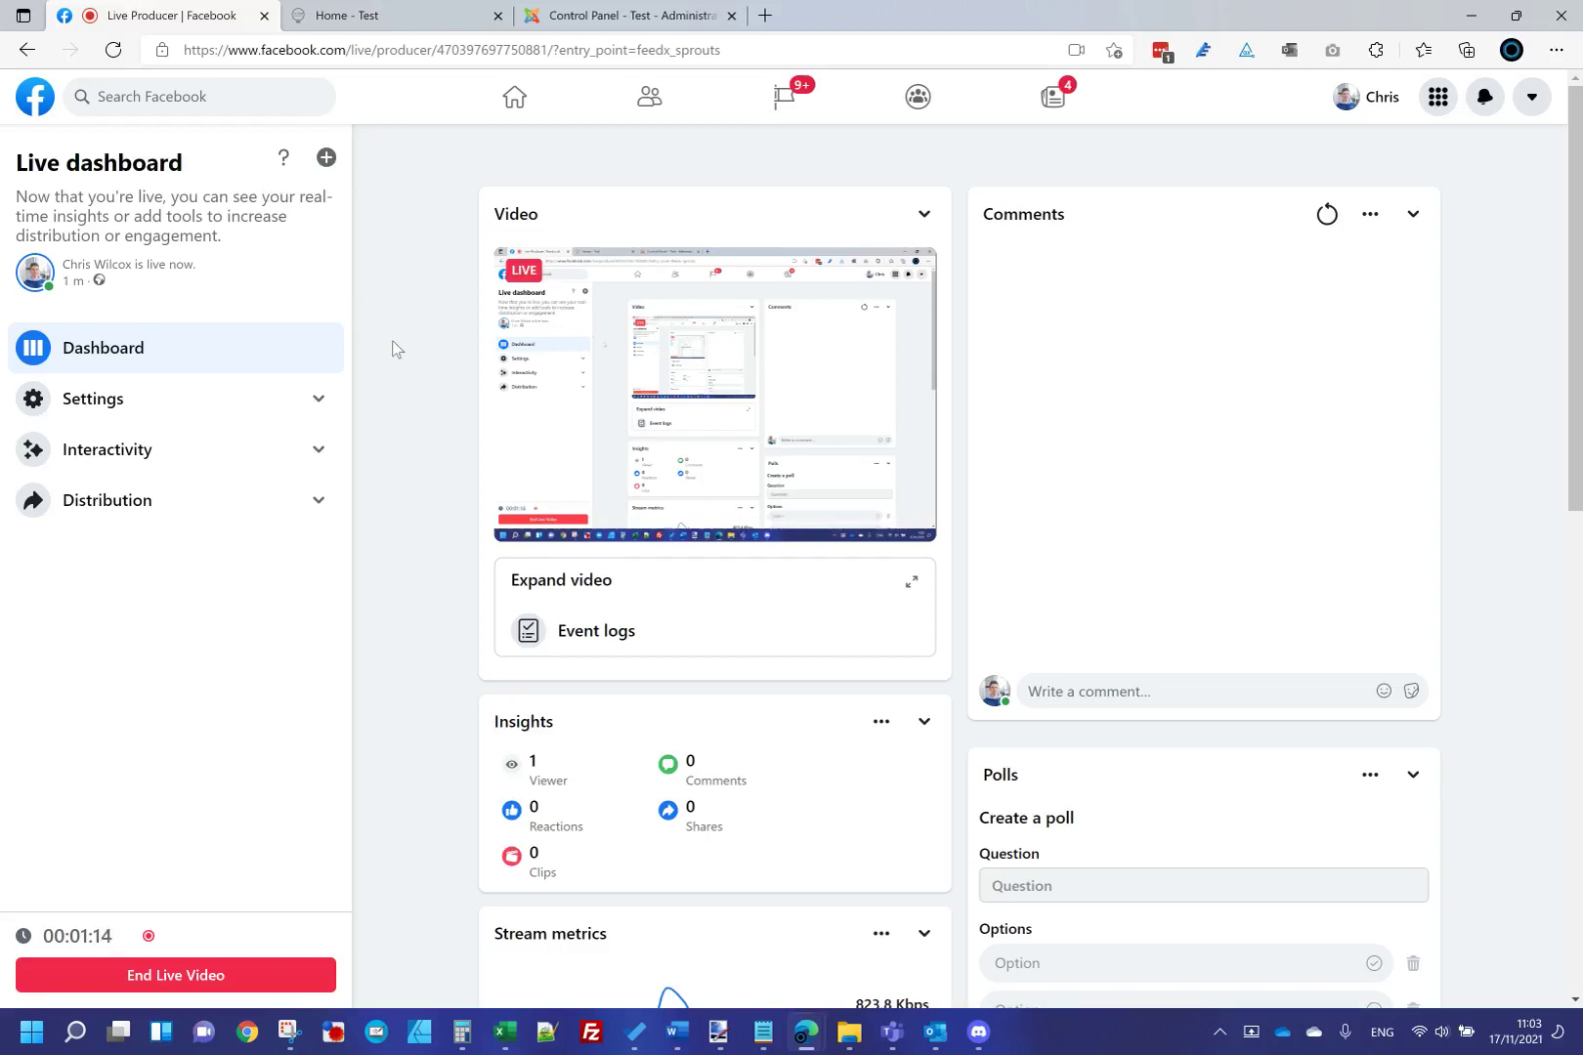
pyautogui.click(577, 14)
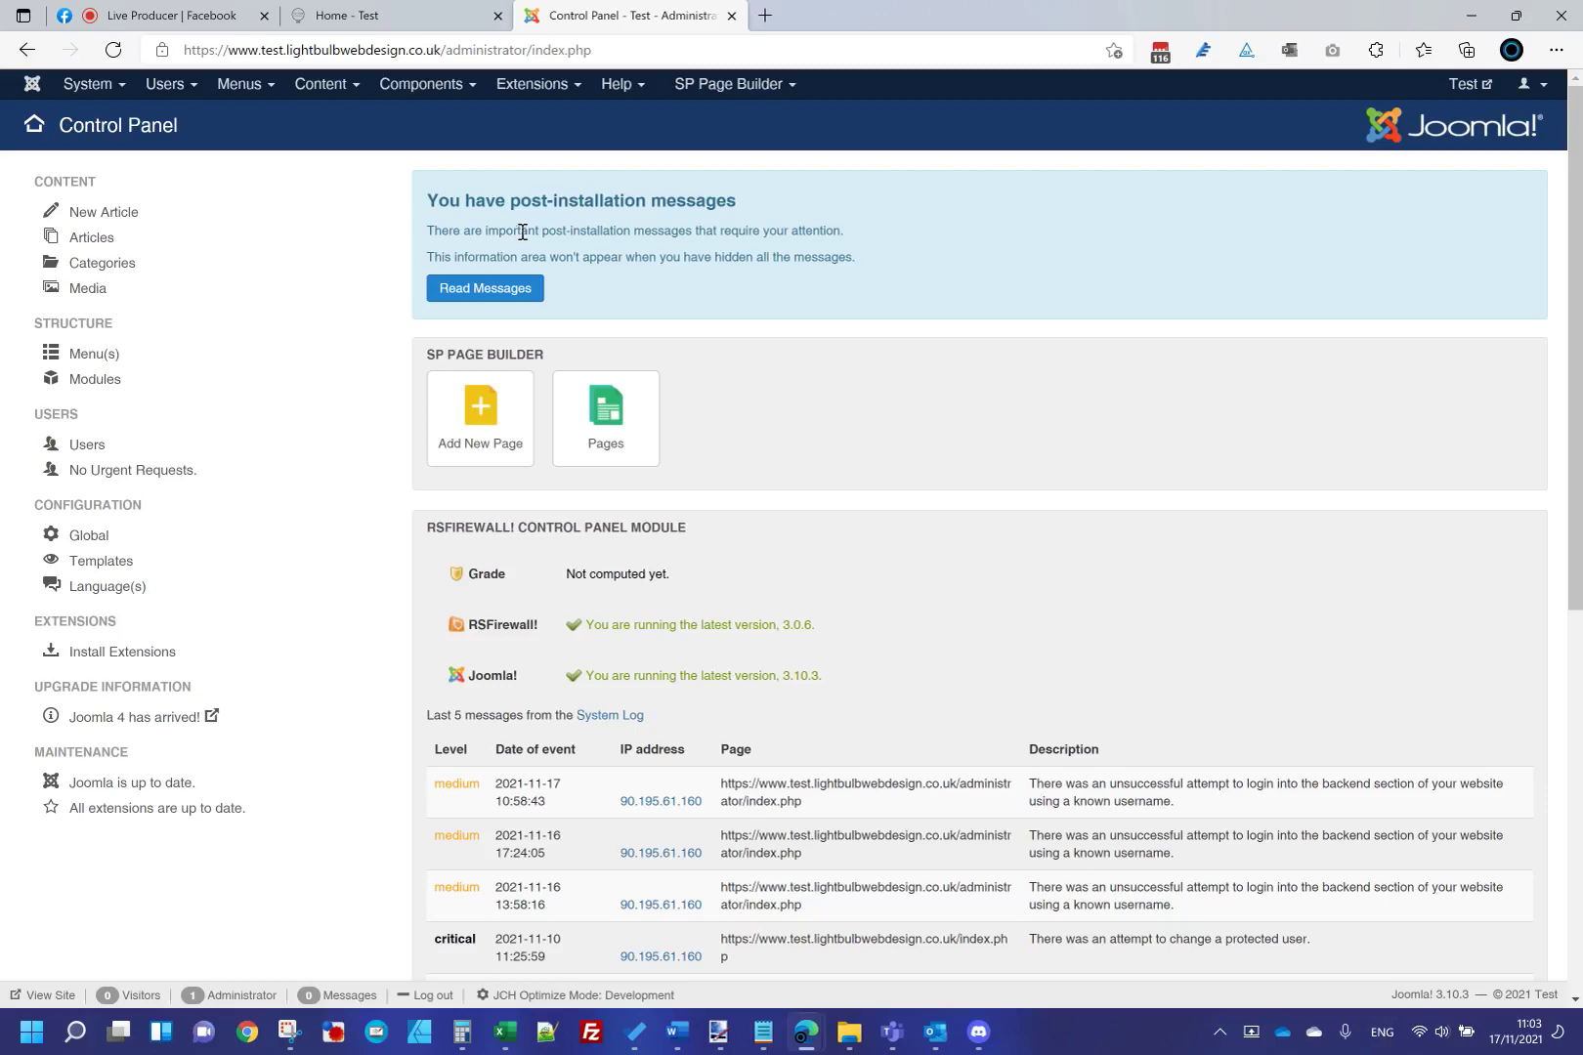
# Open the Akeeba Backup component and look at the test site's home page and the live dashboard.
pyautogui.click(427, 84)
pyautogui.click(422, 111)
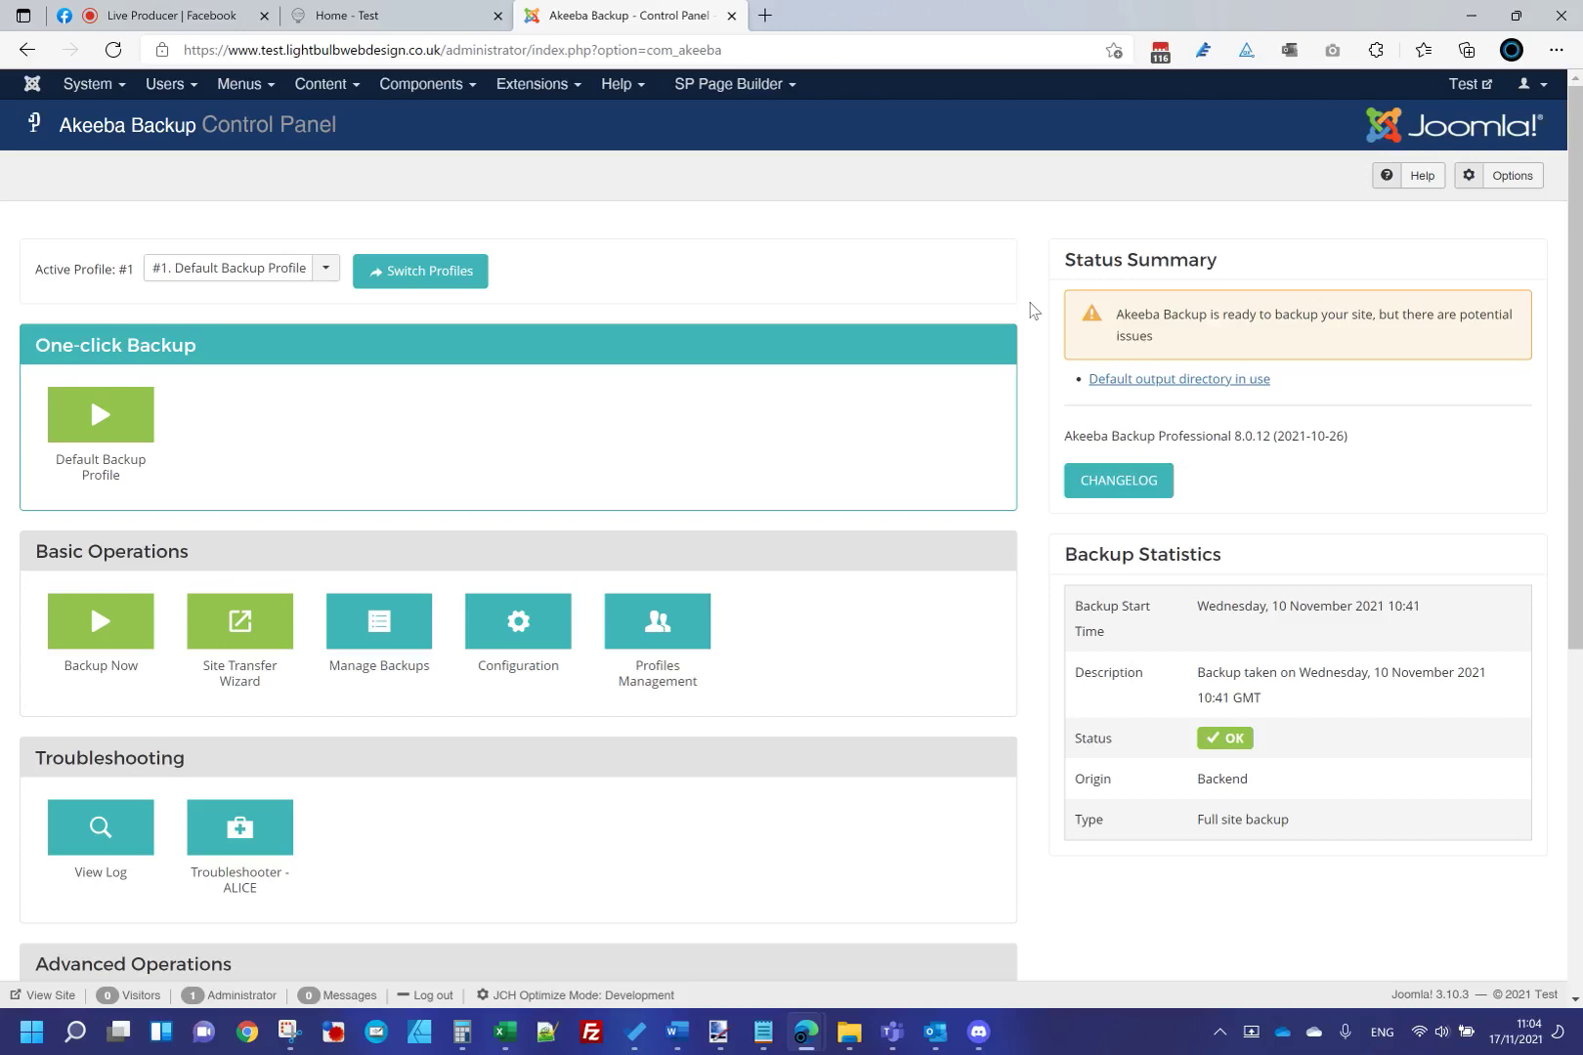
pyautogui.click(409, 12)
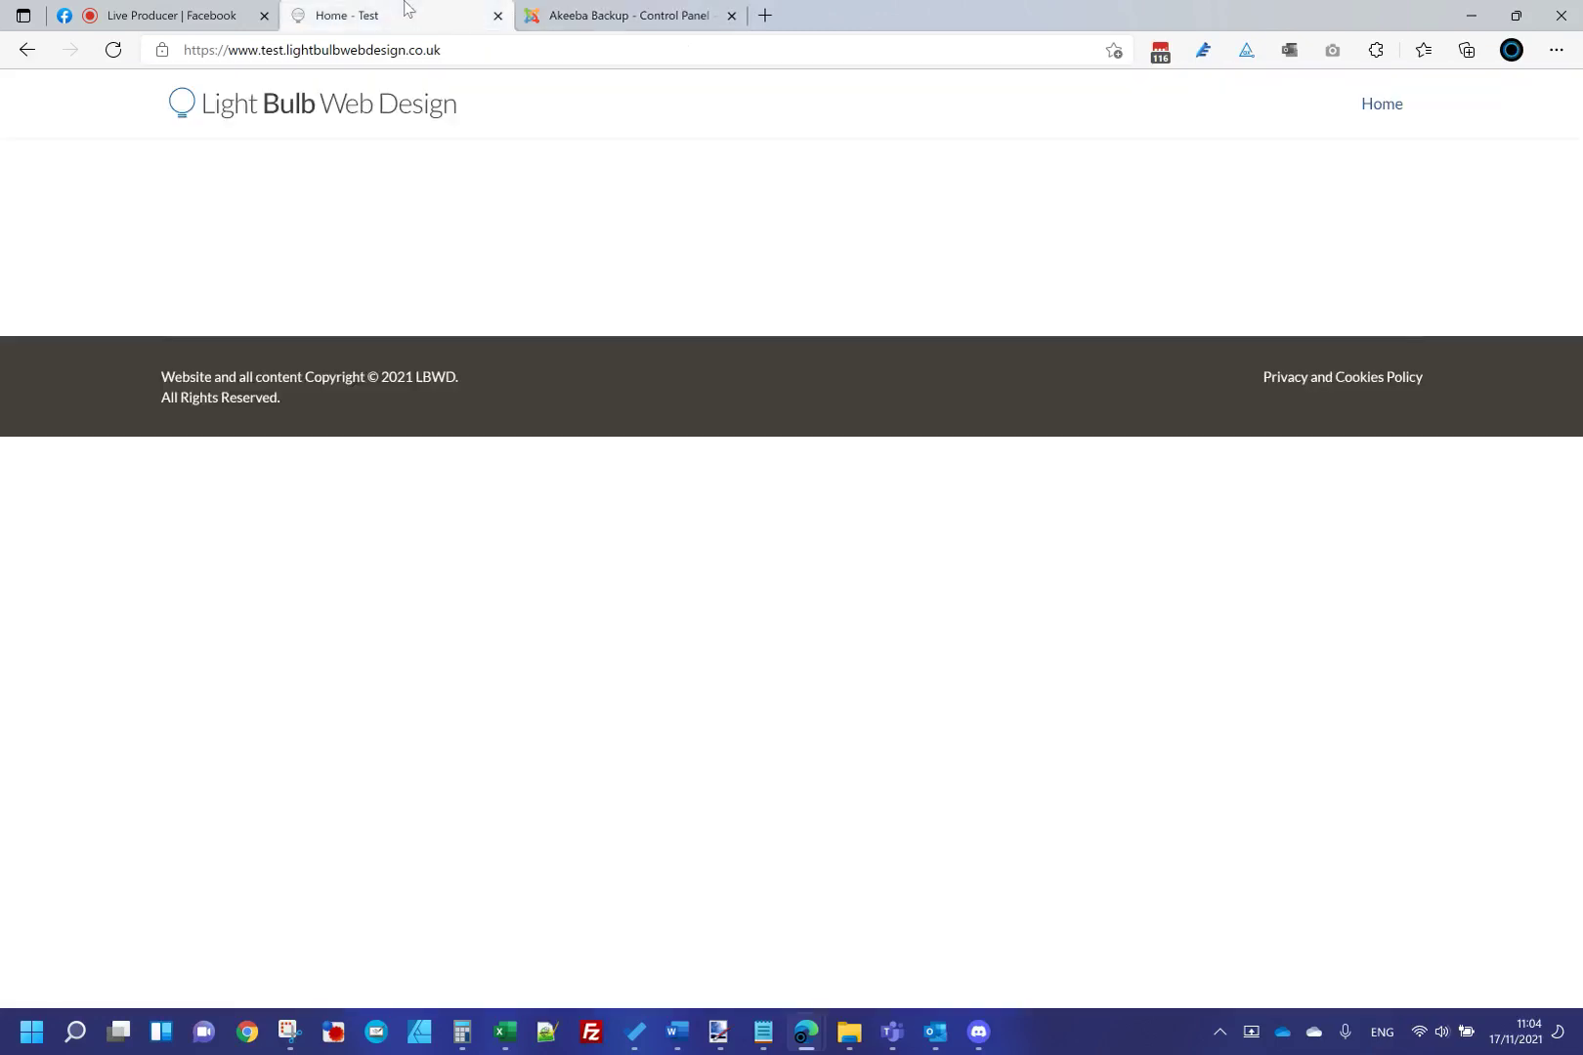
pyautogui.click(171, 15)
pyautogui.click(593, 12)
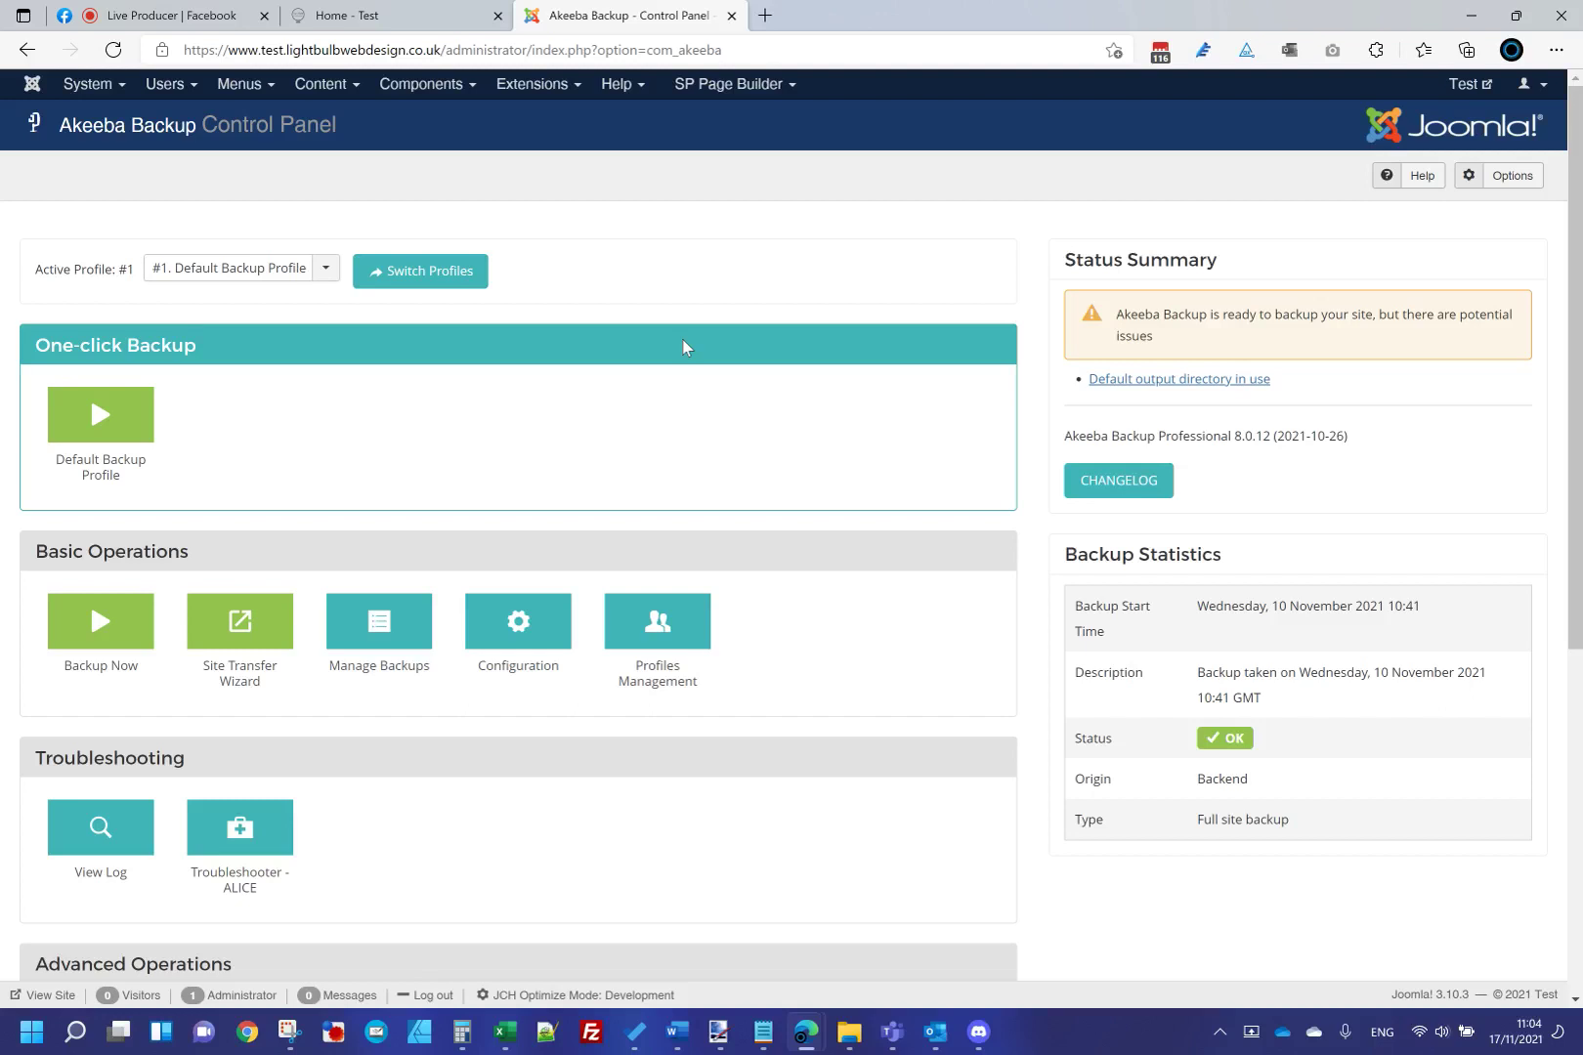
# Look through the list of existing site backups in Akeeba Backup and return to its control panel.
pyautogui.click(416, 634)
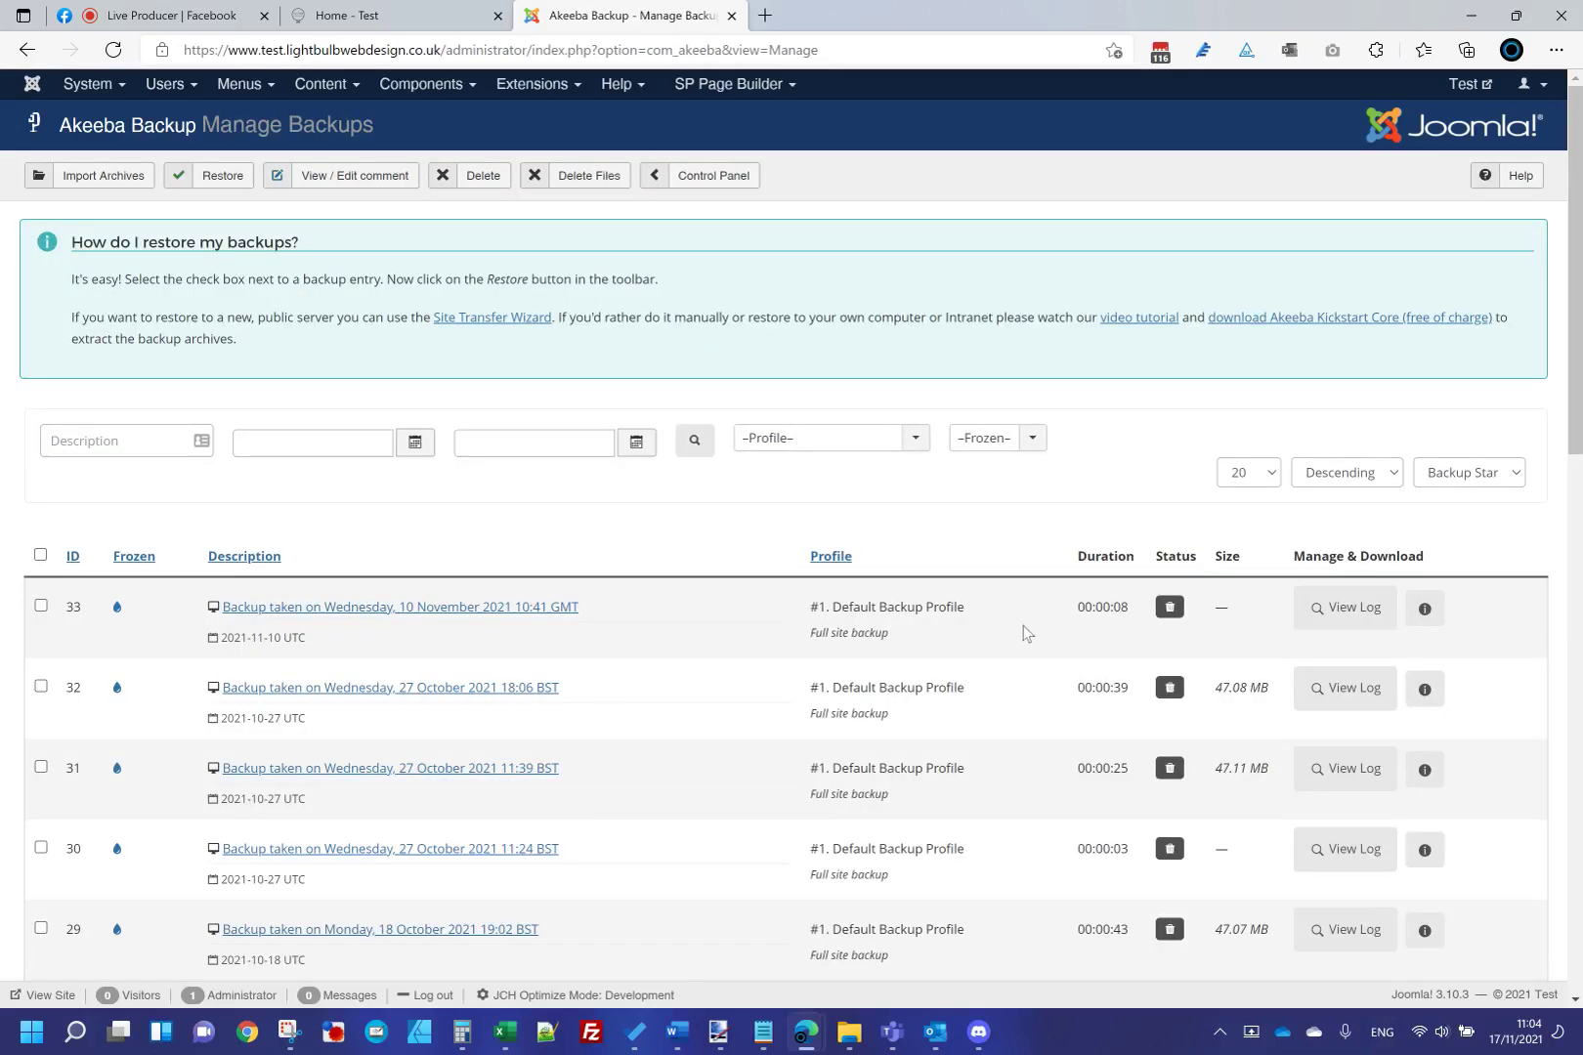
pyautogui.scroll(-7, 596, 622)
pyautogui.scroll(7, 596, 623)
pyautogui.scroll(-15, 597, 622)
pyautogui.scroll(15, 598, 622)
pyautogui.click(739, 180)
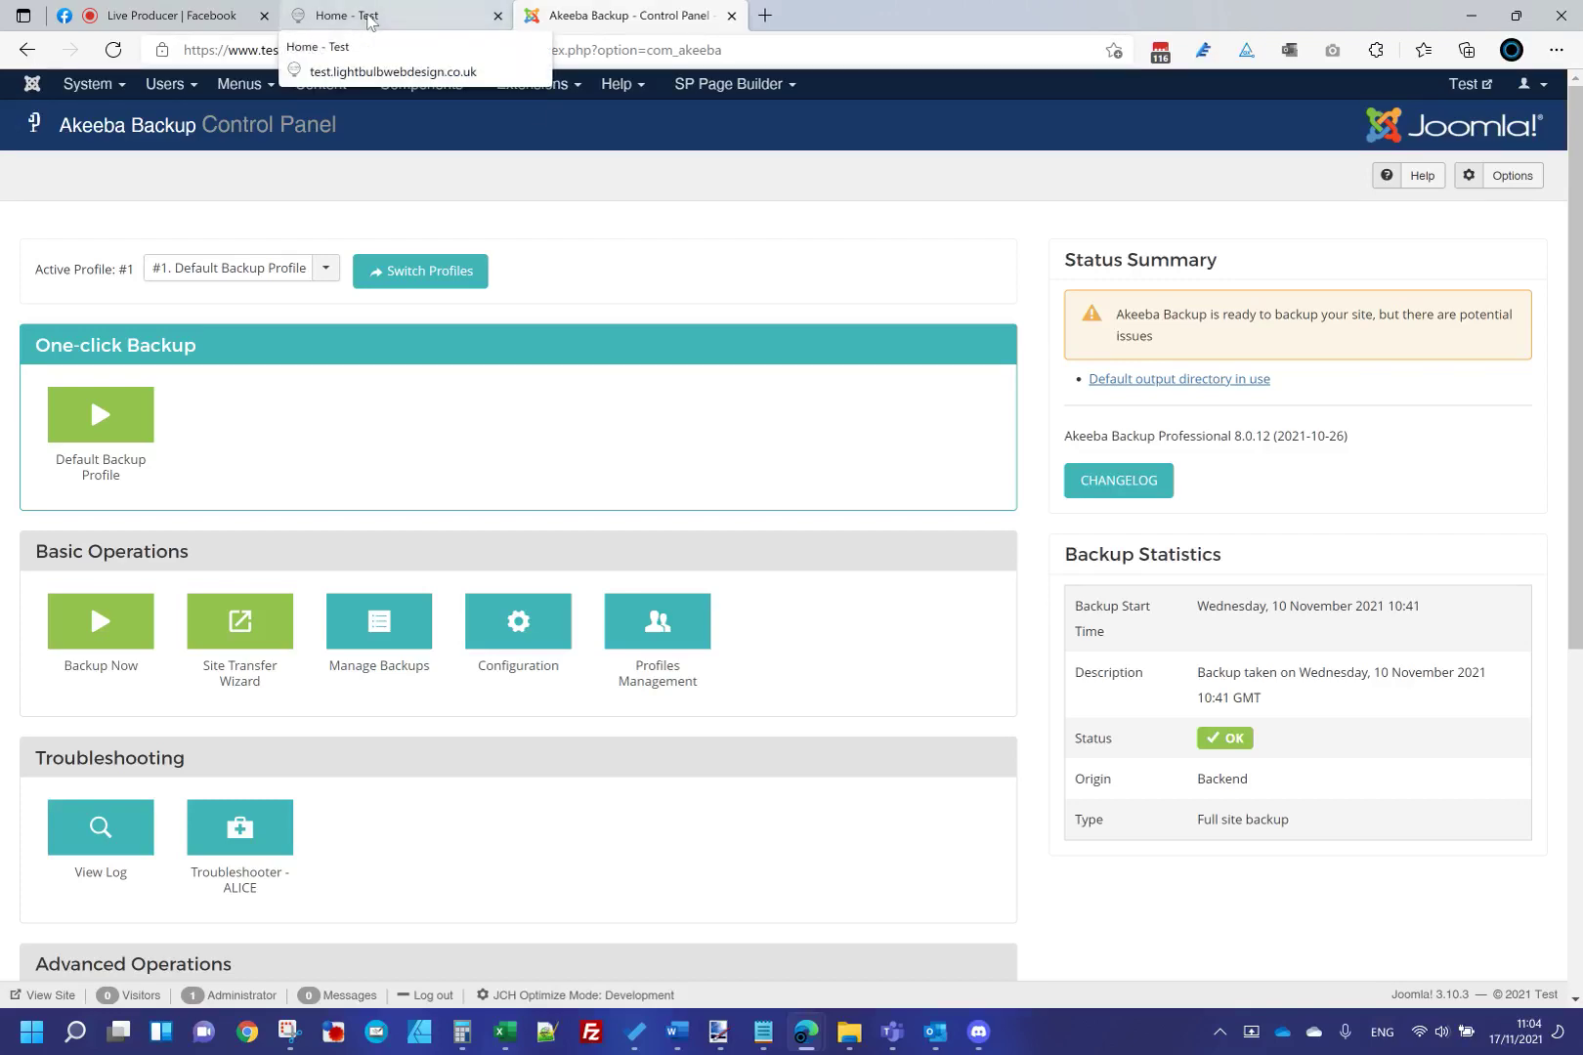
# Check the Facebook live dashboard and its notifications, and return to the Akeeba Backup control panel.
pyautogui.click(161, 16)
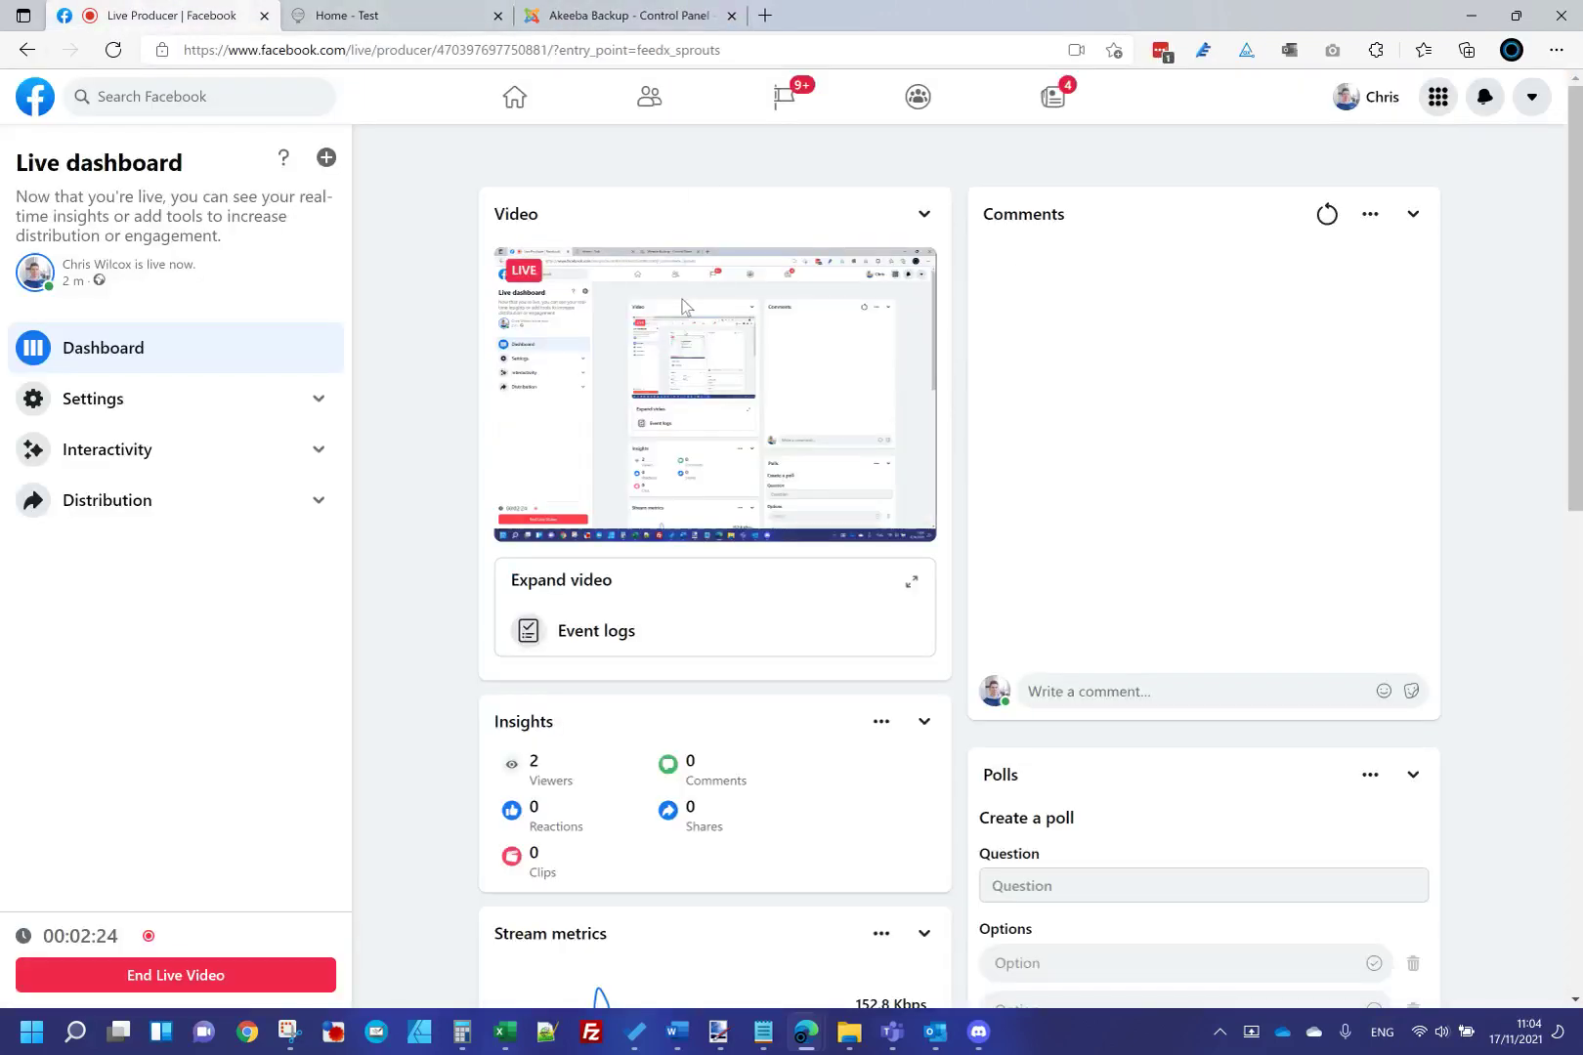
pyautogui.hotkey('ctrl', '3')
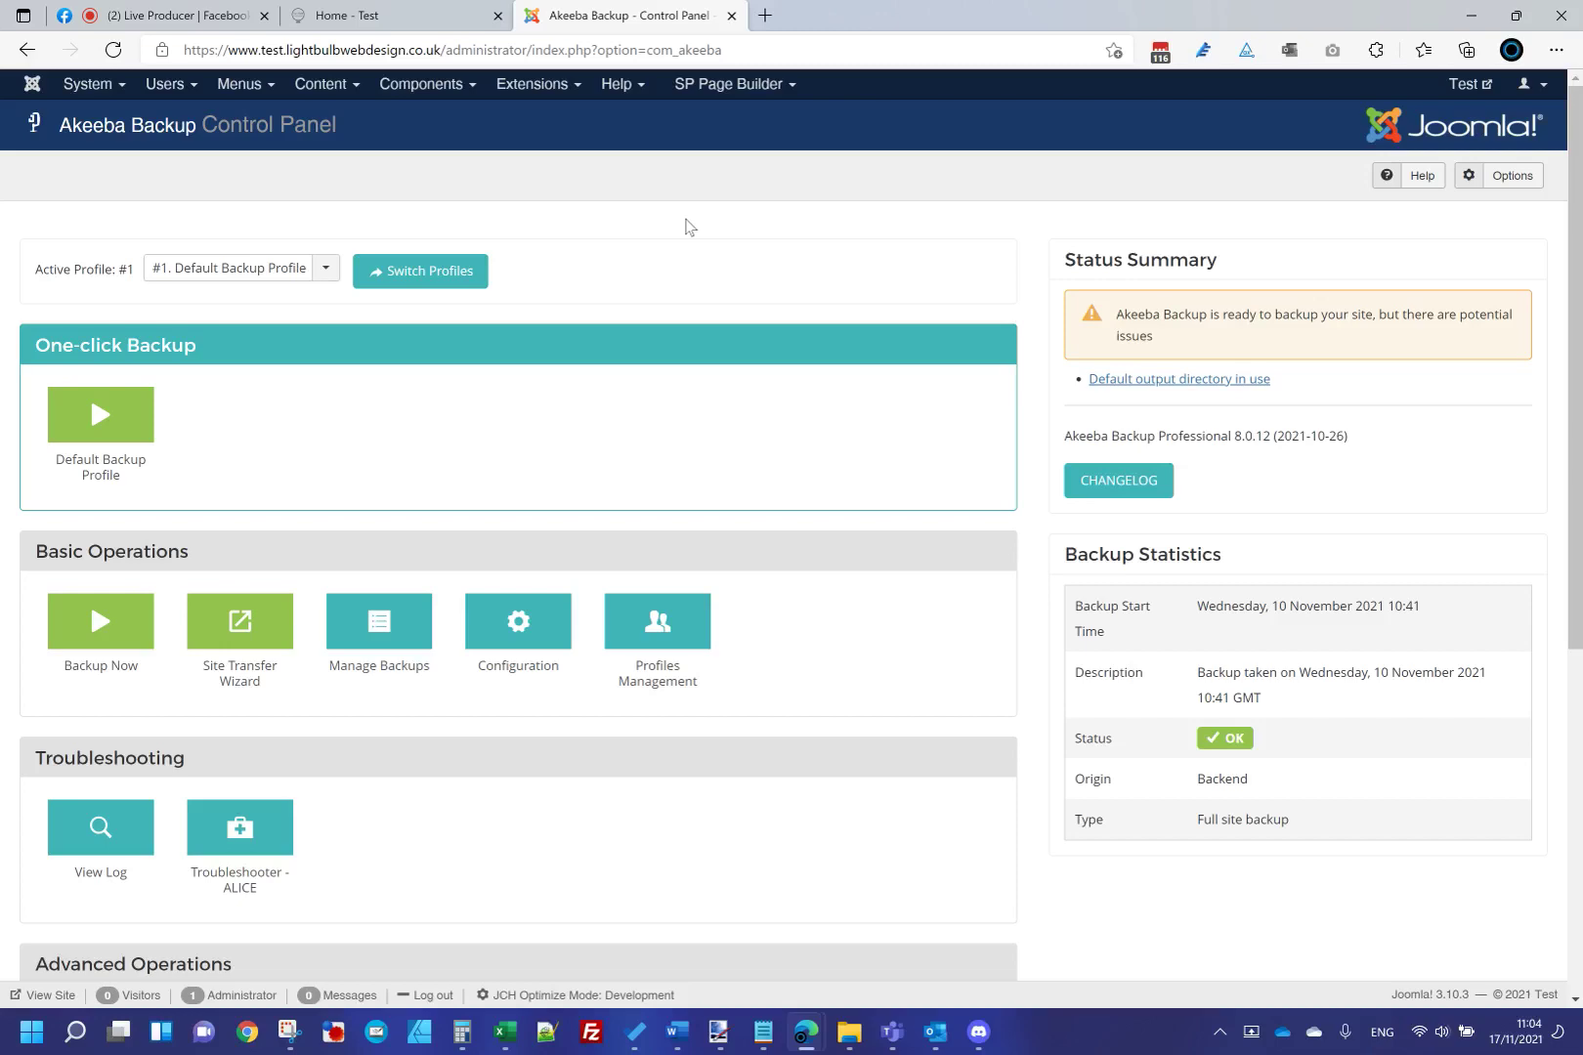
pyautogui.hotkey('ctrl', '1')
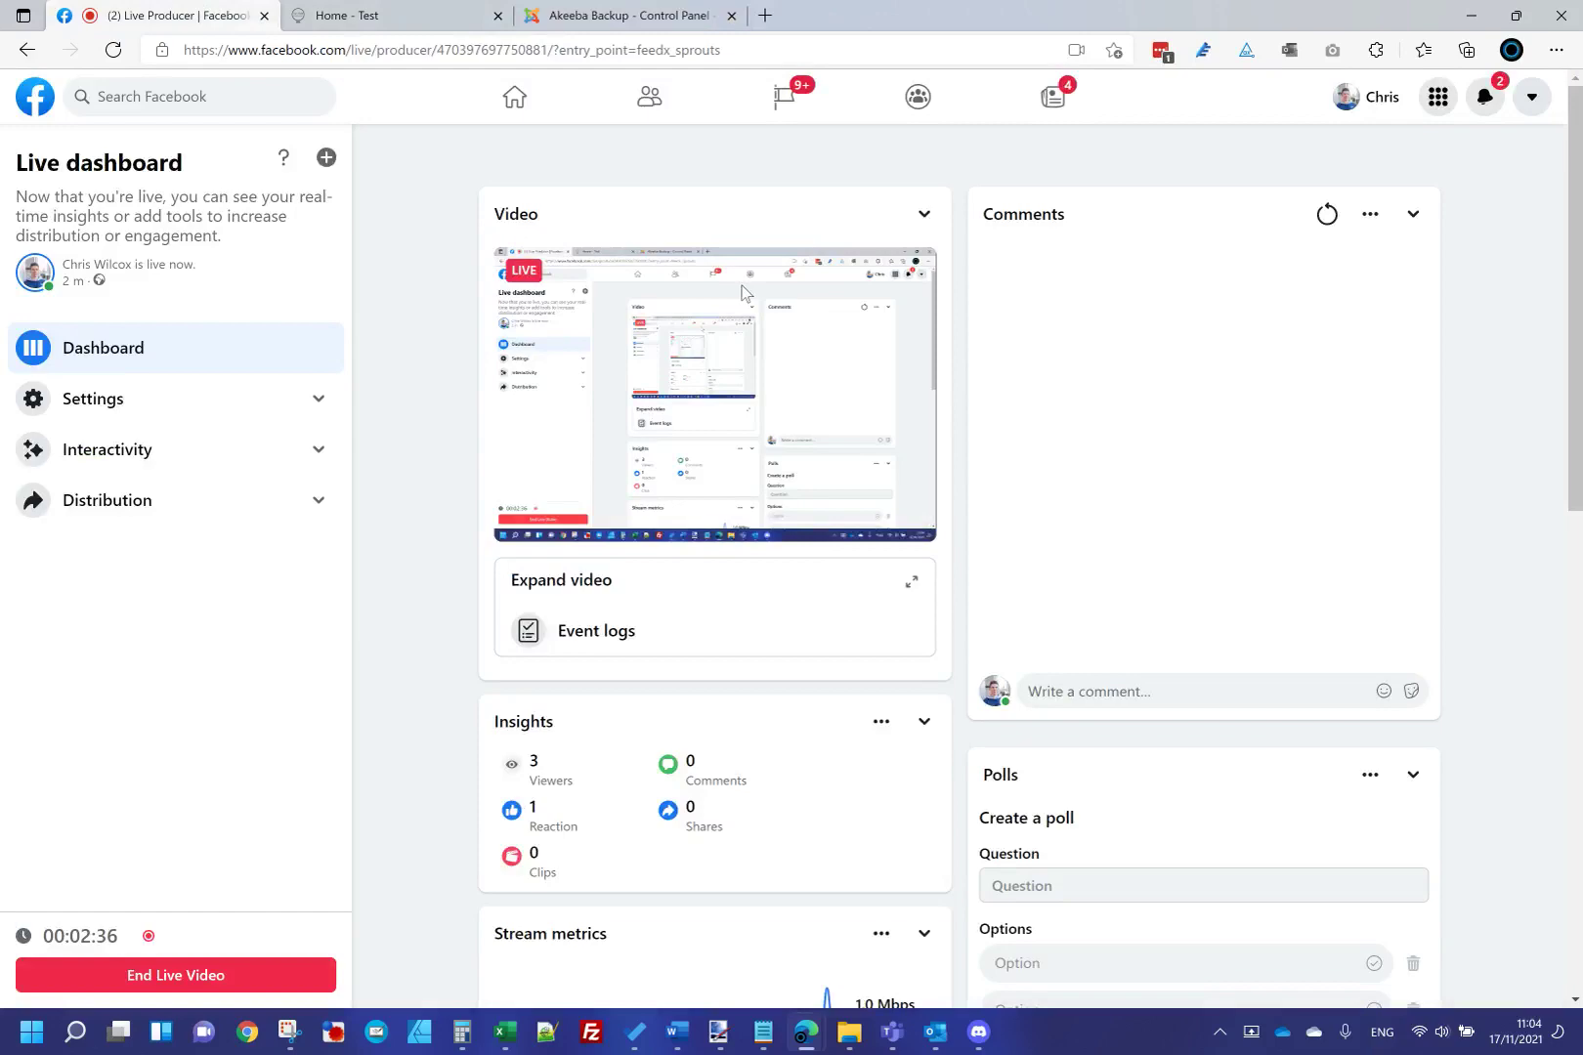
pyautogui.click(1484, 96)
pyautogui.press('Escape')
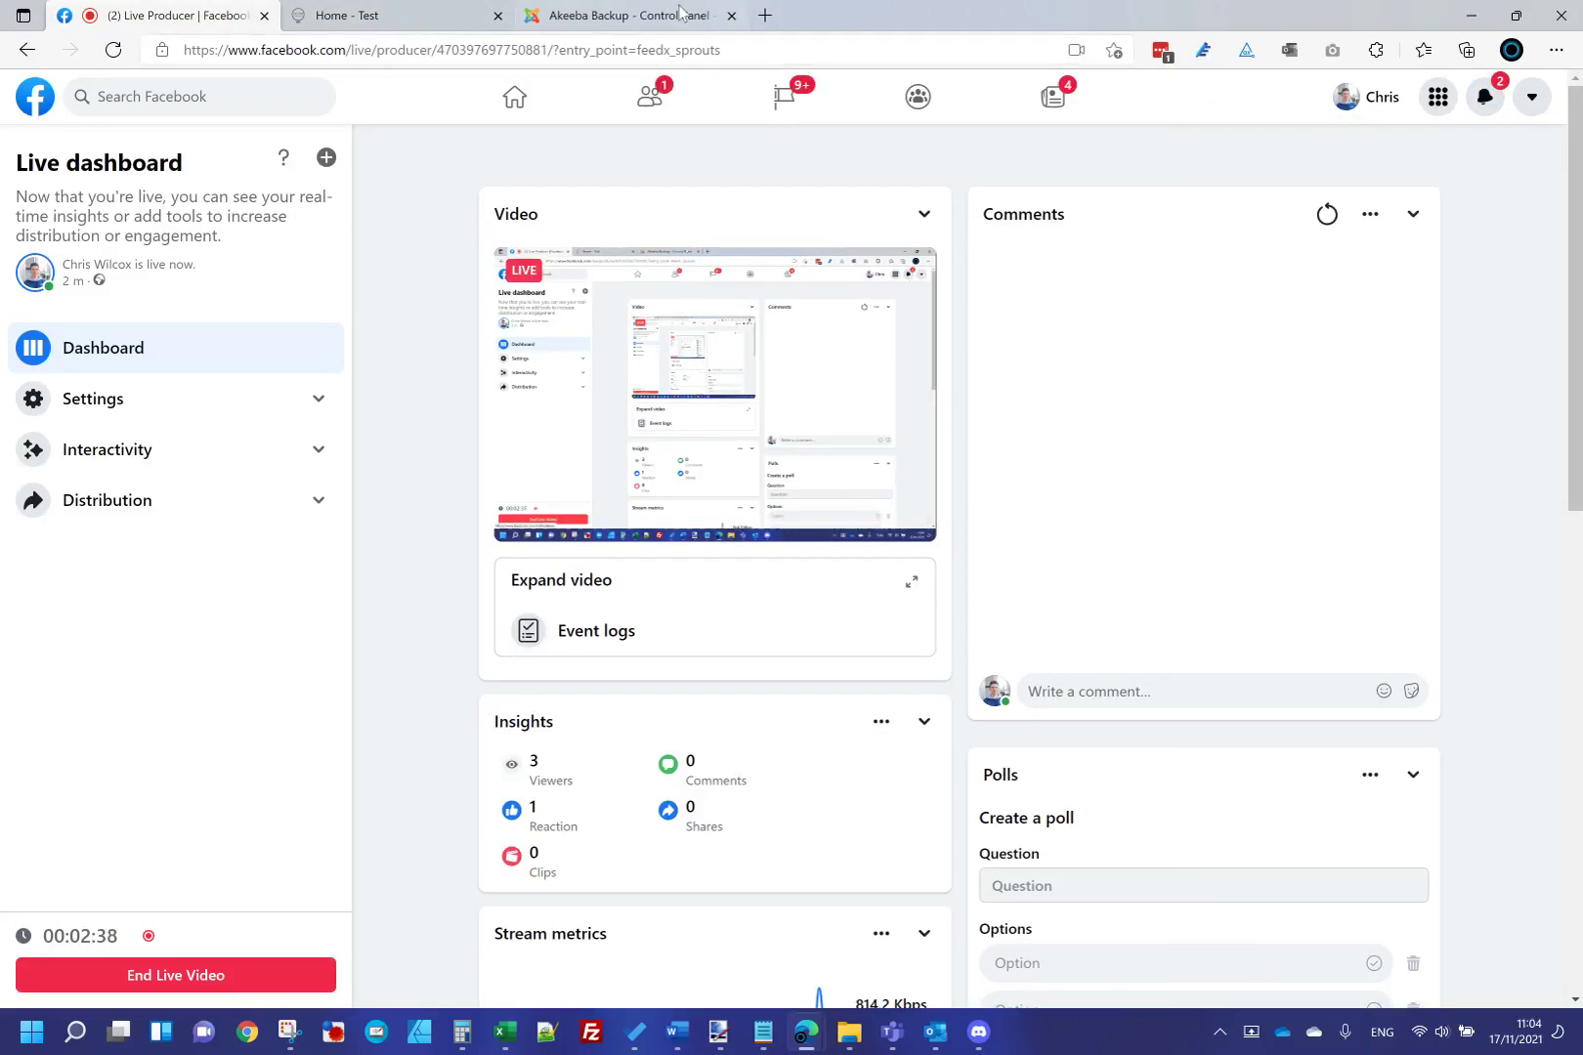
pyautogui.hotkey('ctrl', '3')
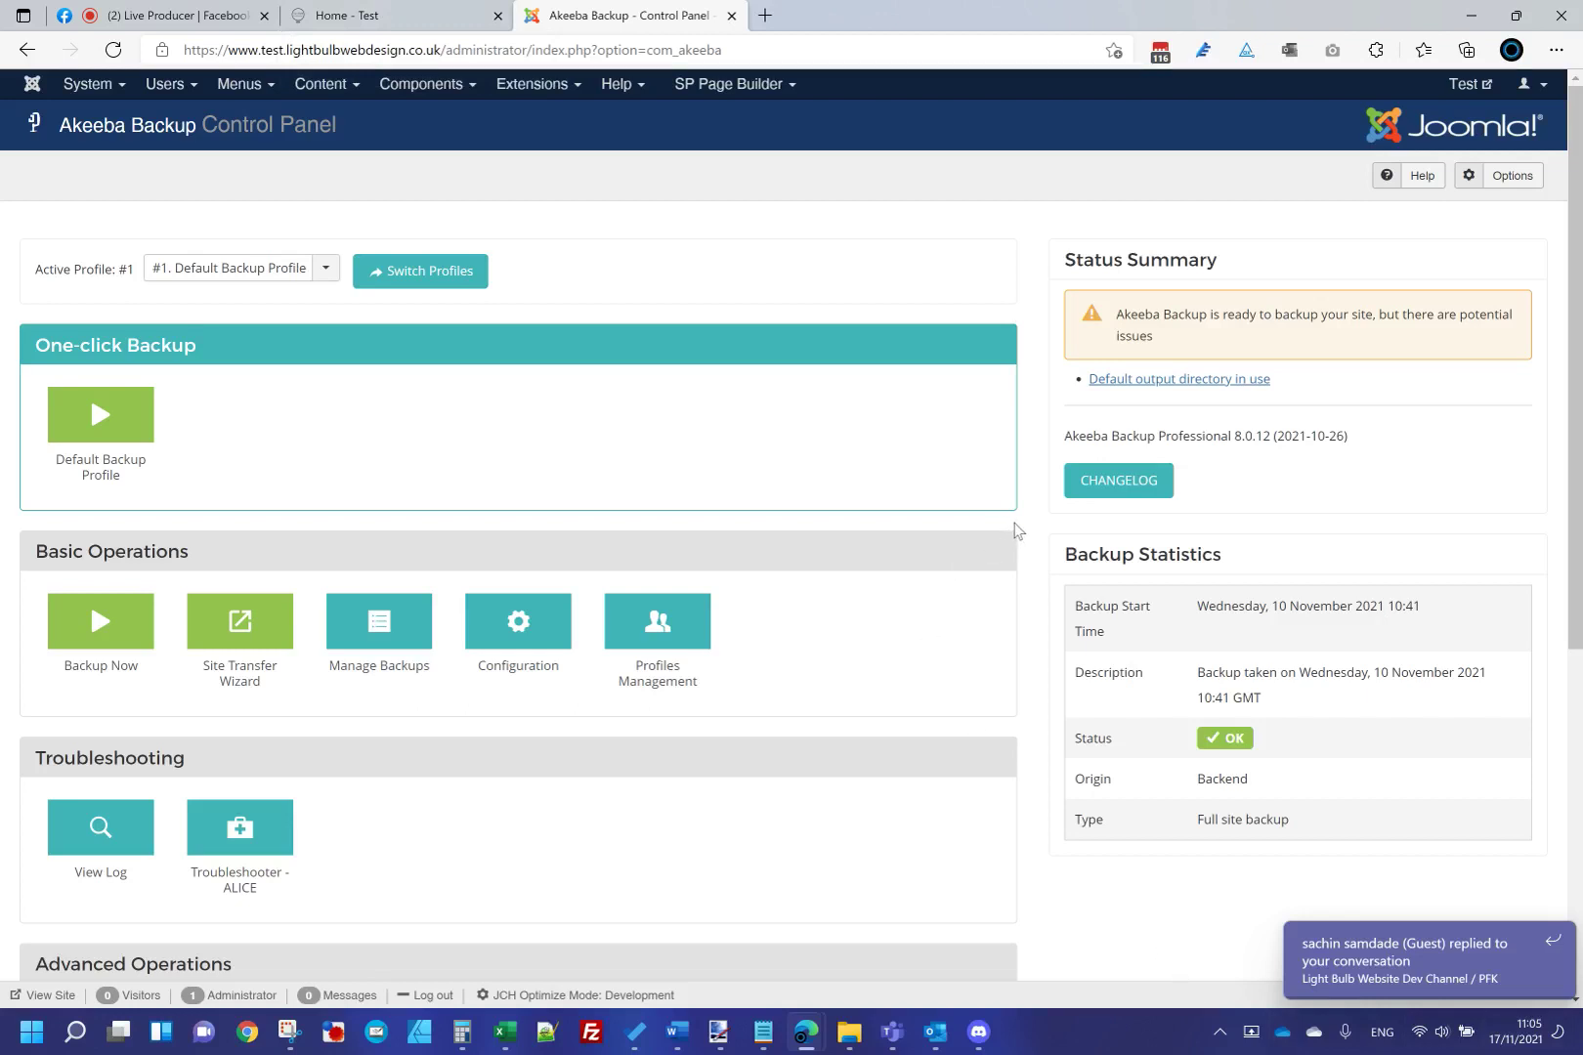
pyautogui.click(245, 18)
pyautogui.click(570, 22)
pyautogui.click(393, 17)
pyautogui.click(625, 11)
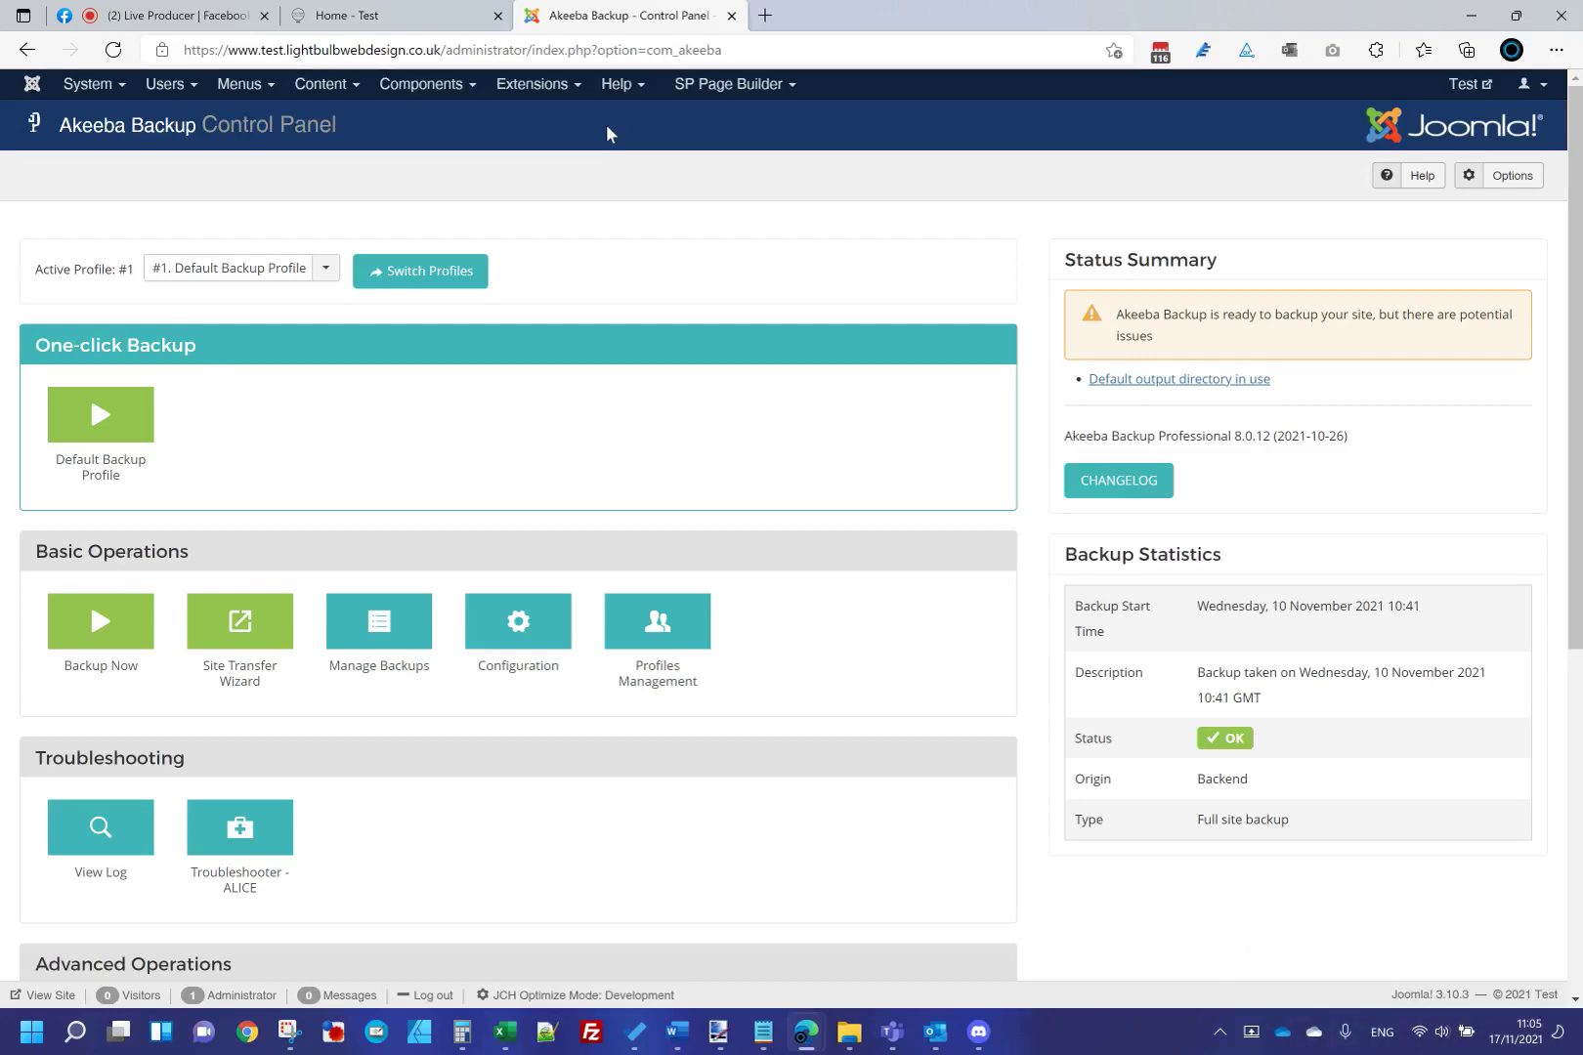
pyautogui.click(459, 17)
pyautogui.hotkey('ctrl', 'shift', 'Tab')
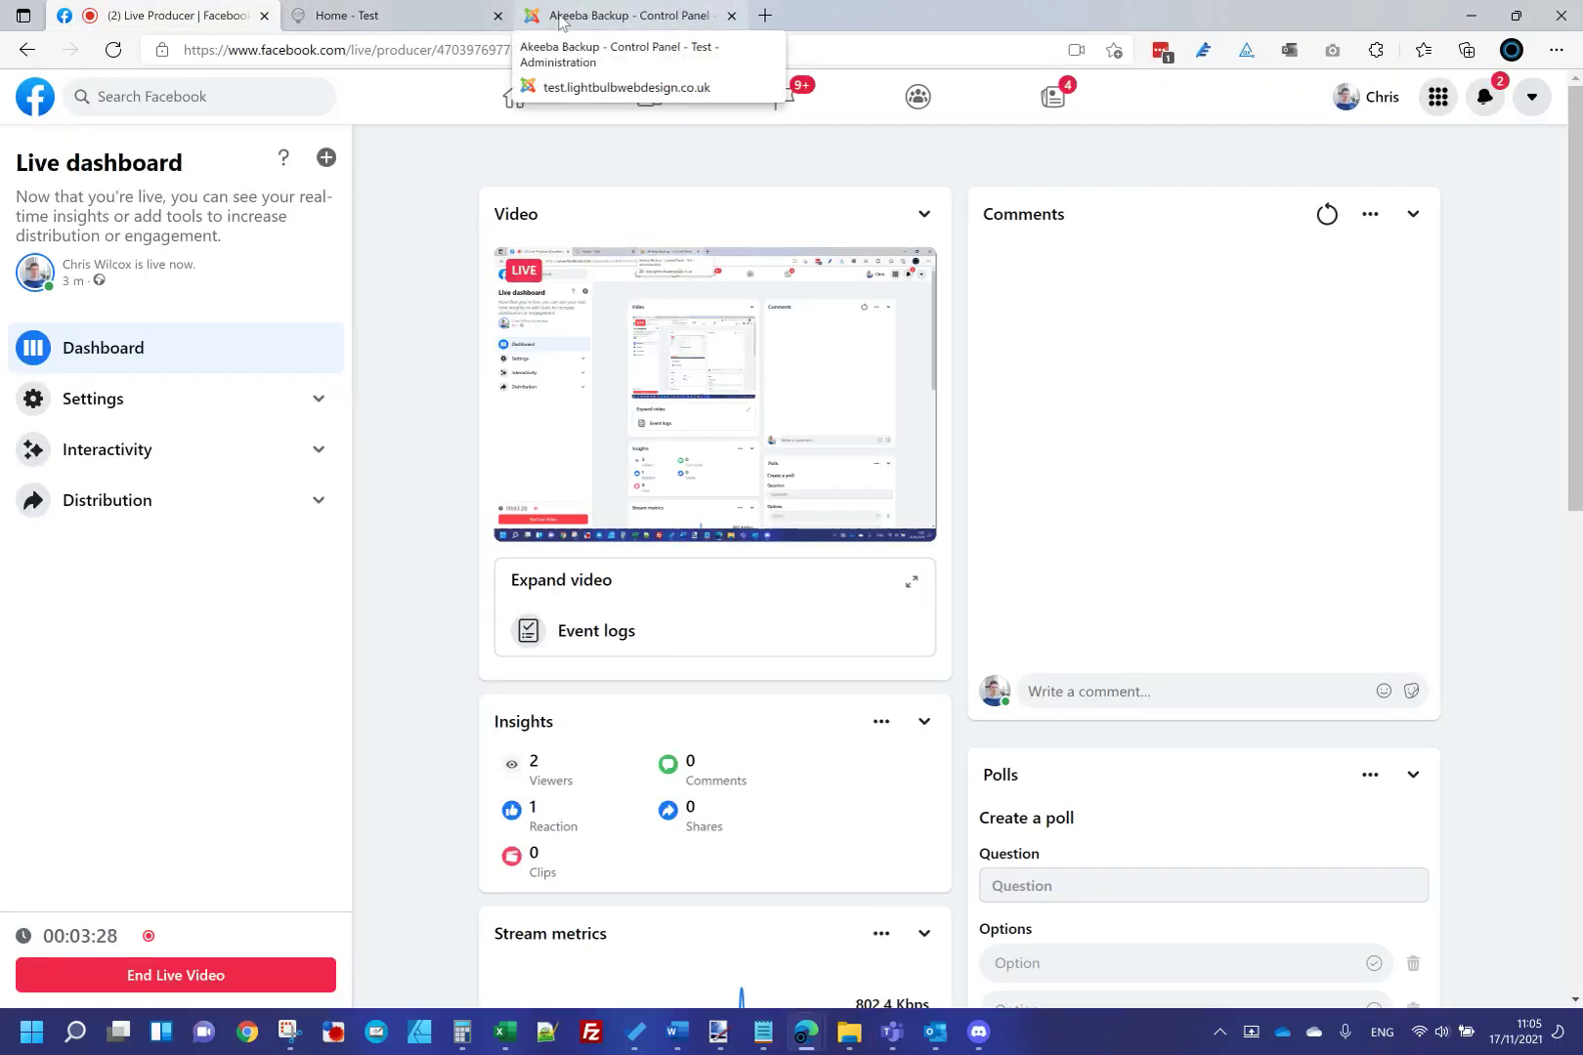
pyautogui.click(561, 21)
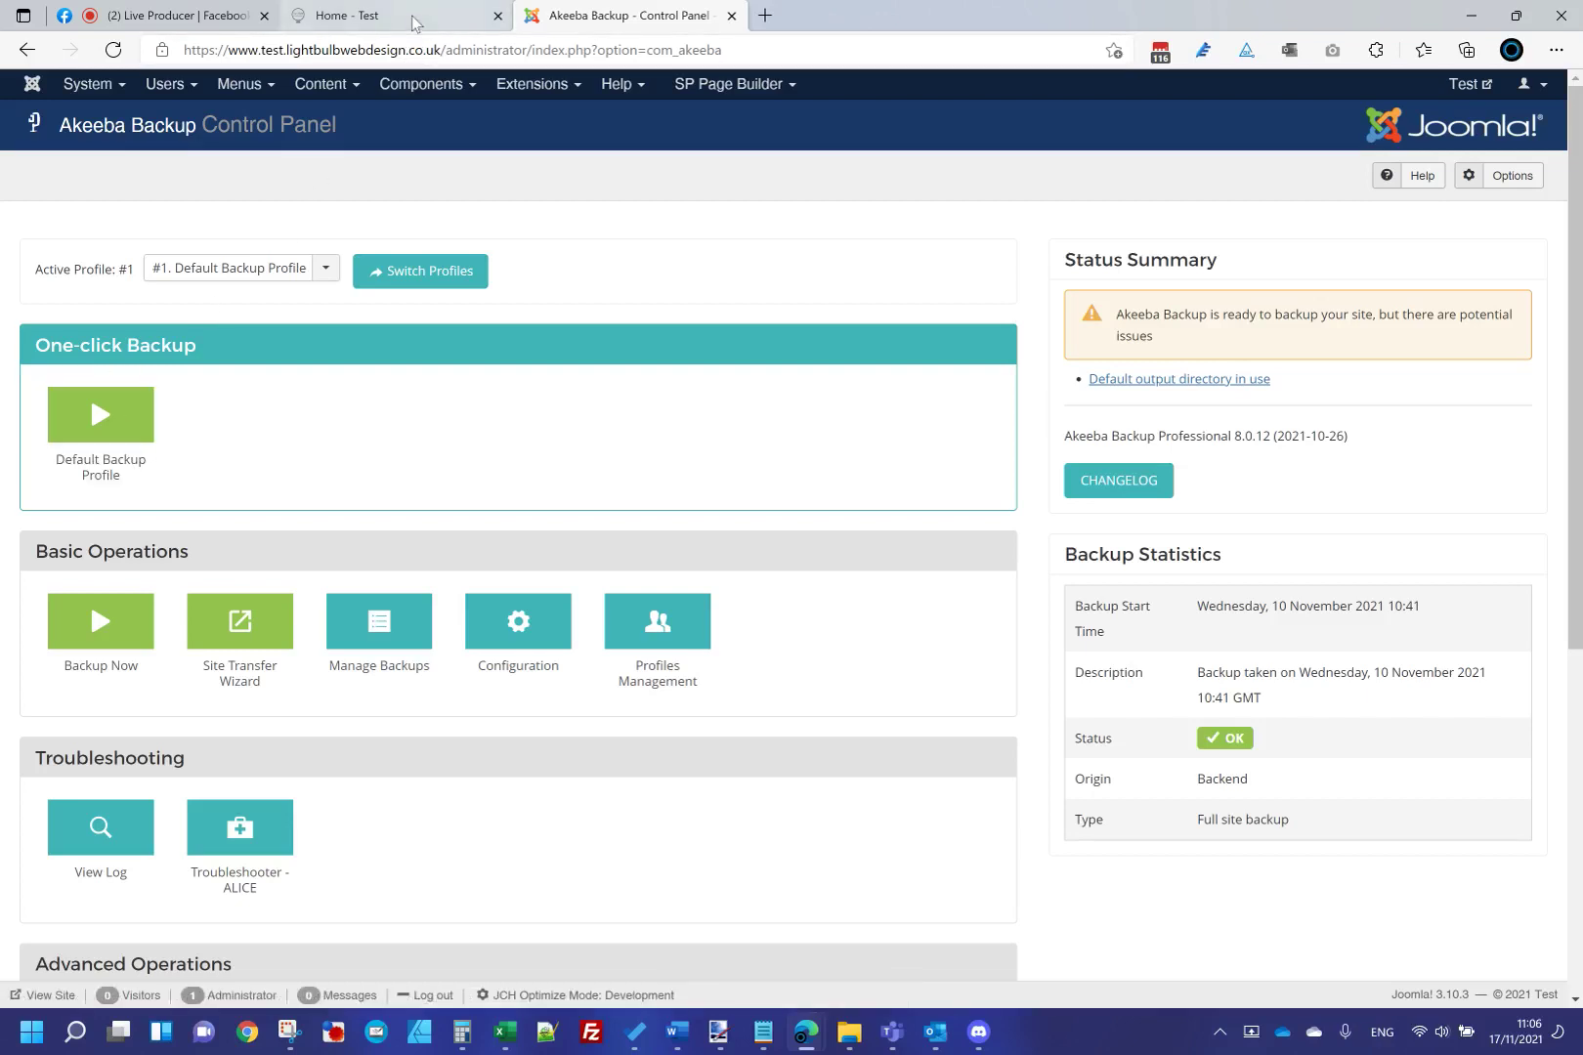
pyautogui.click(216, 22)
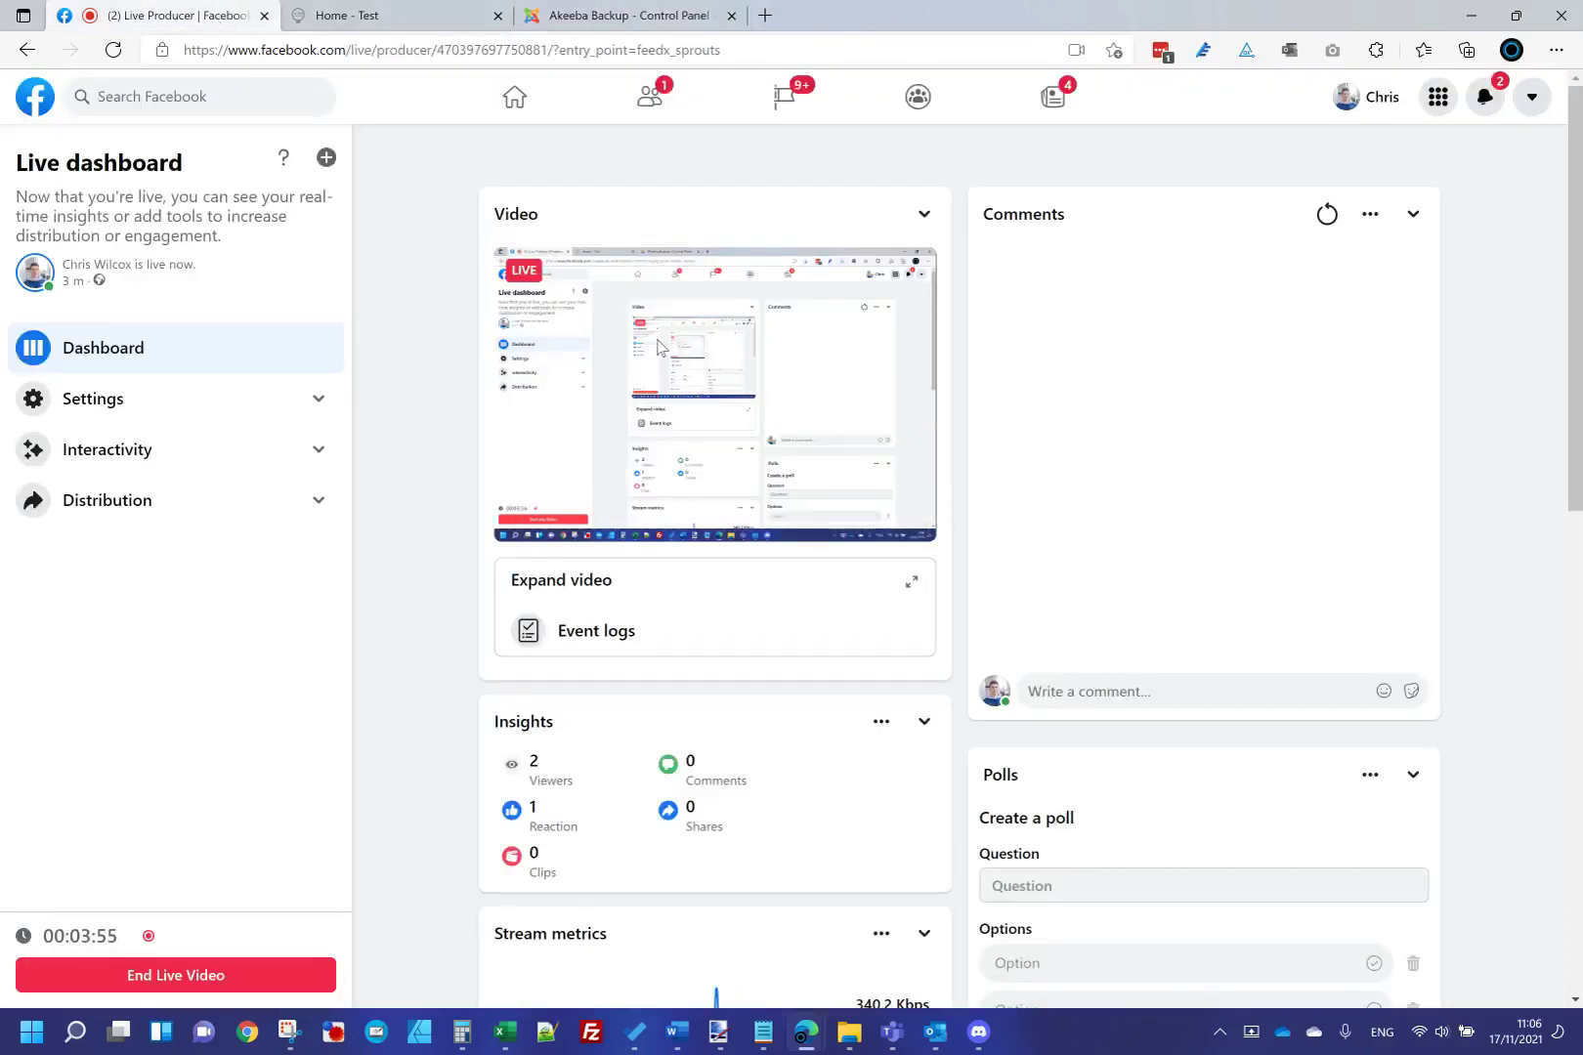
pyautogui.click(620, 21)
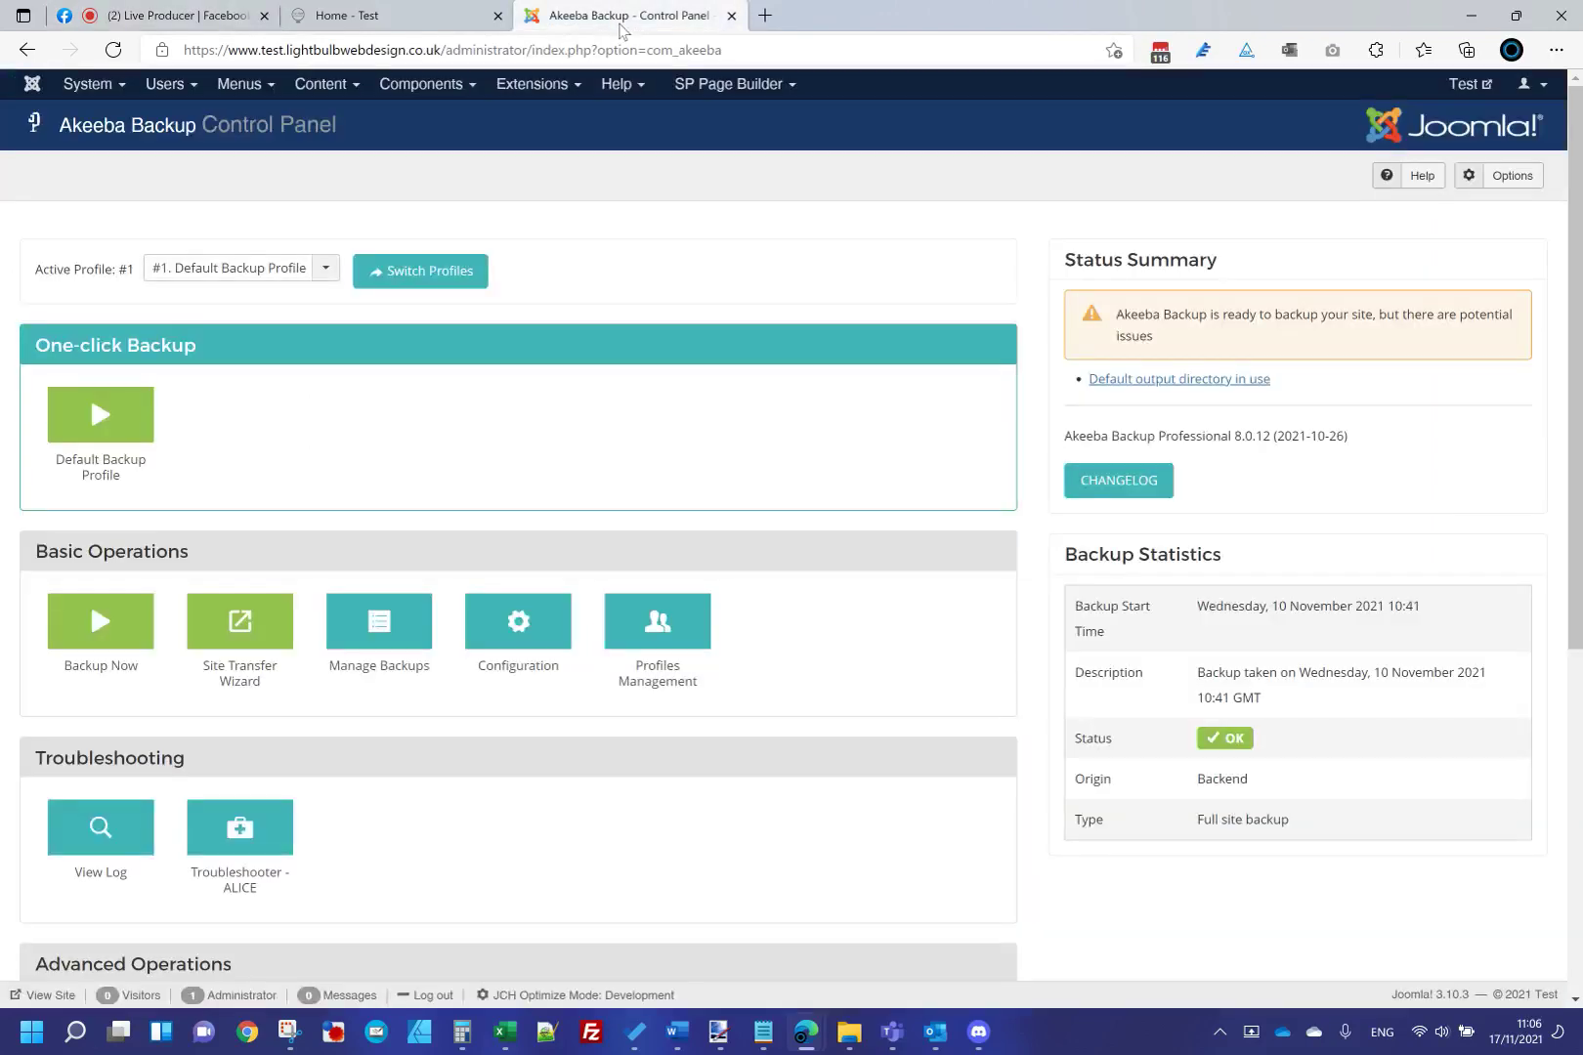
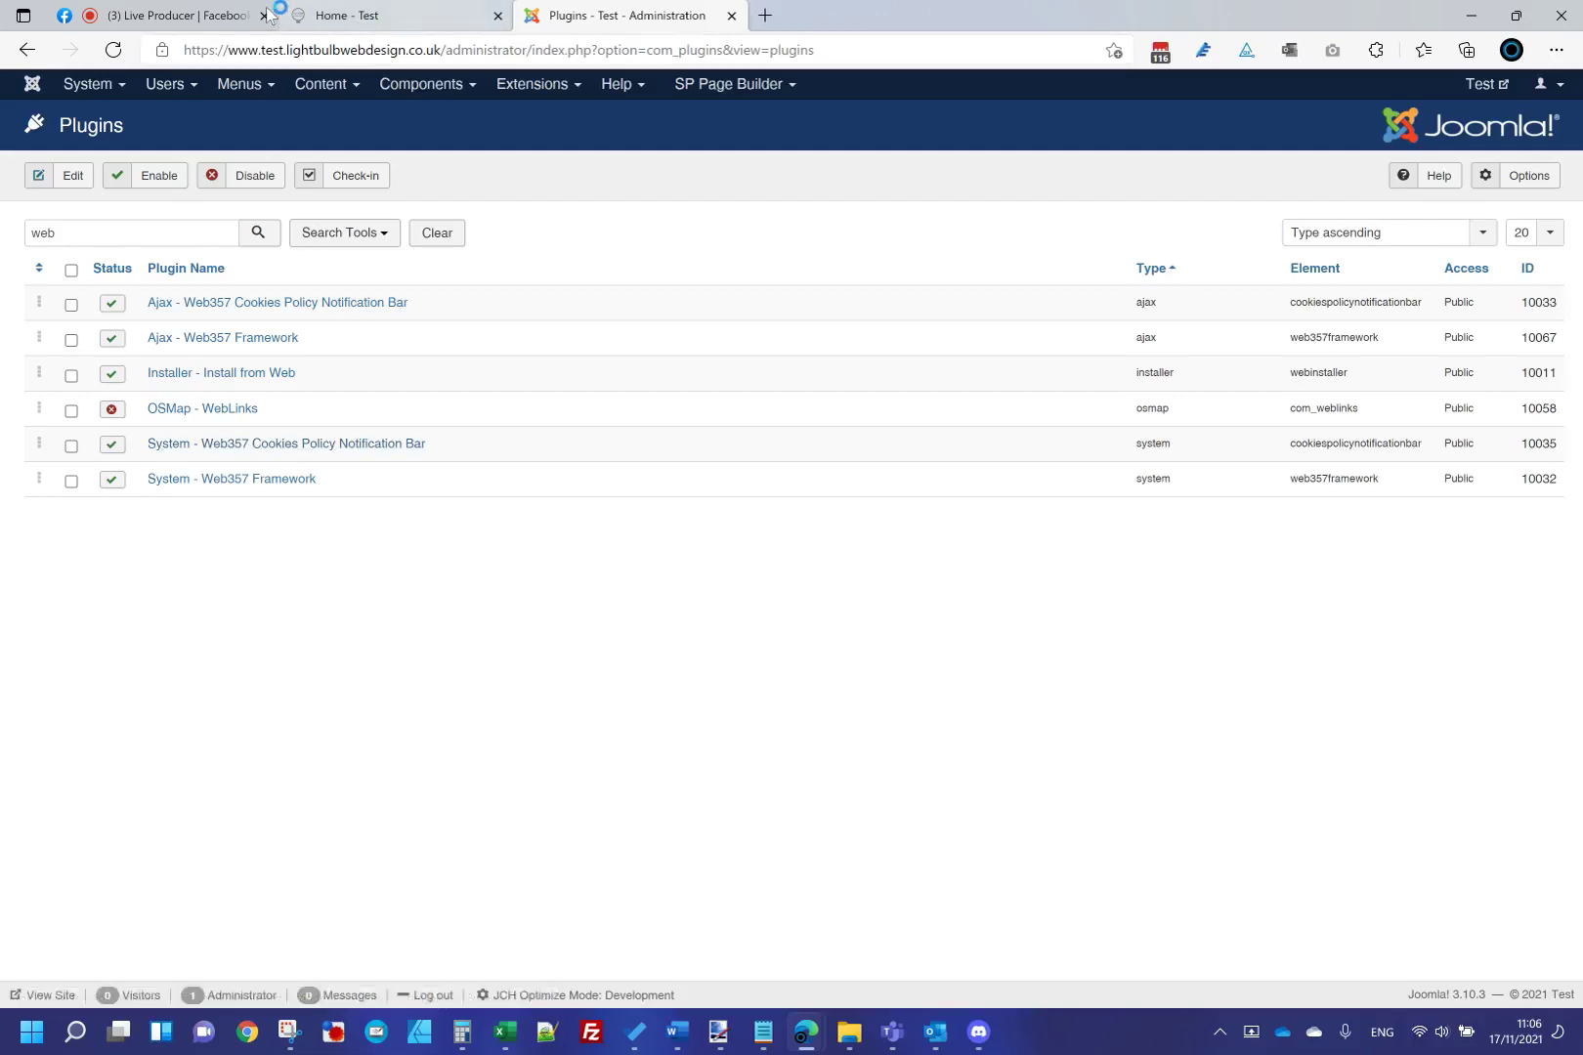
# Reload the test site's home page through its logo, inspect it, and check the Facebook live dashboard.
pyautogui.click(171, 16)
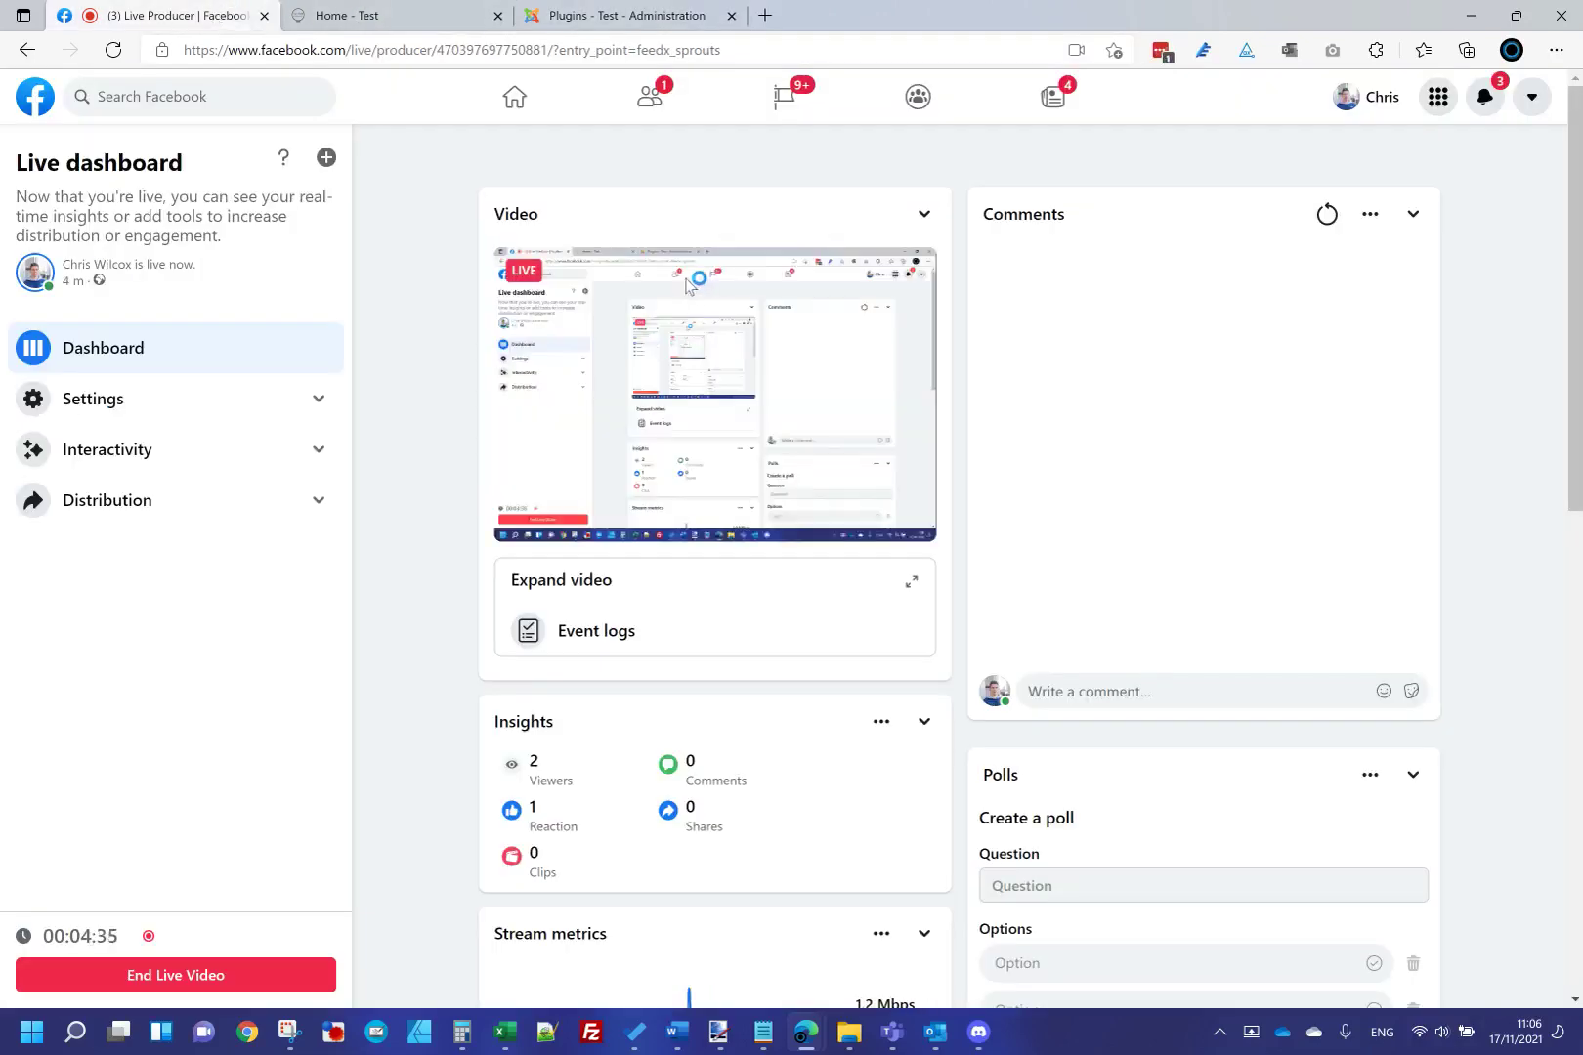
pyautogui.click(626, 16)
pyautogui.click(374, 14)
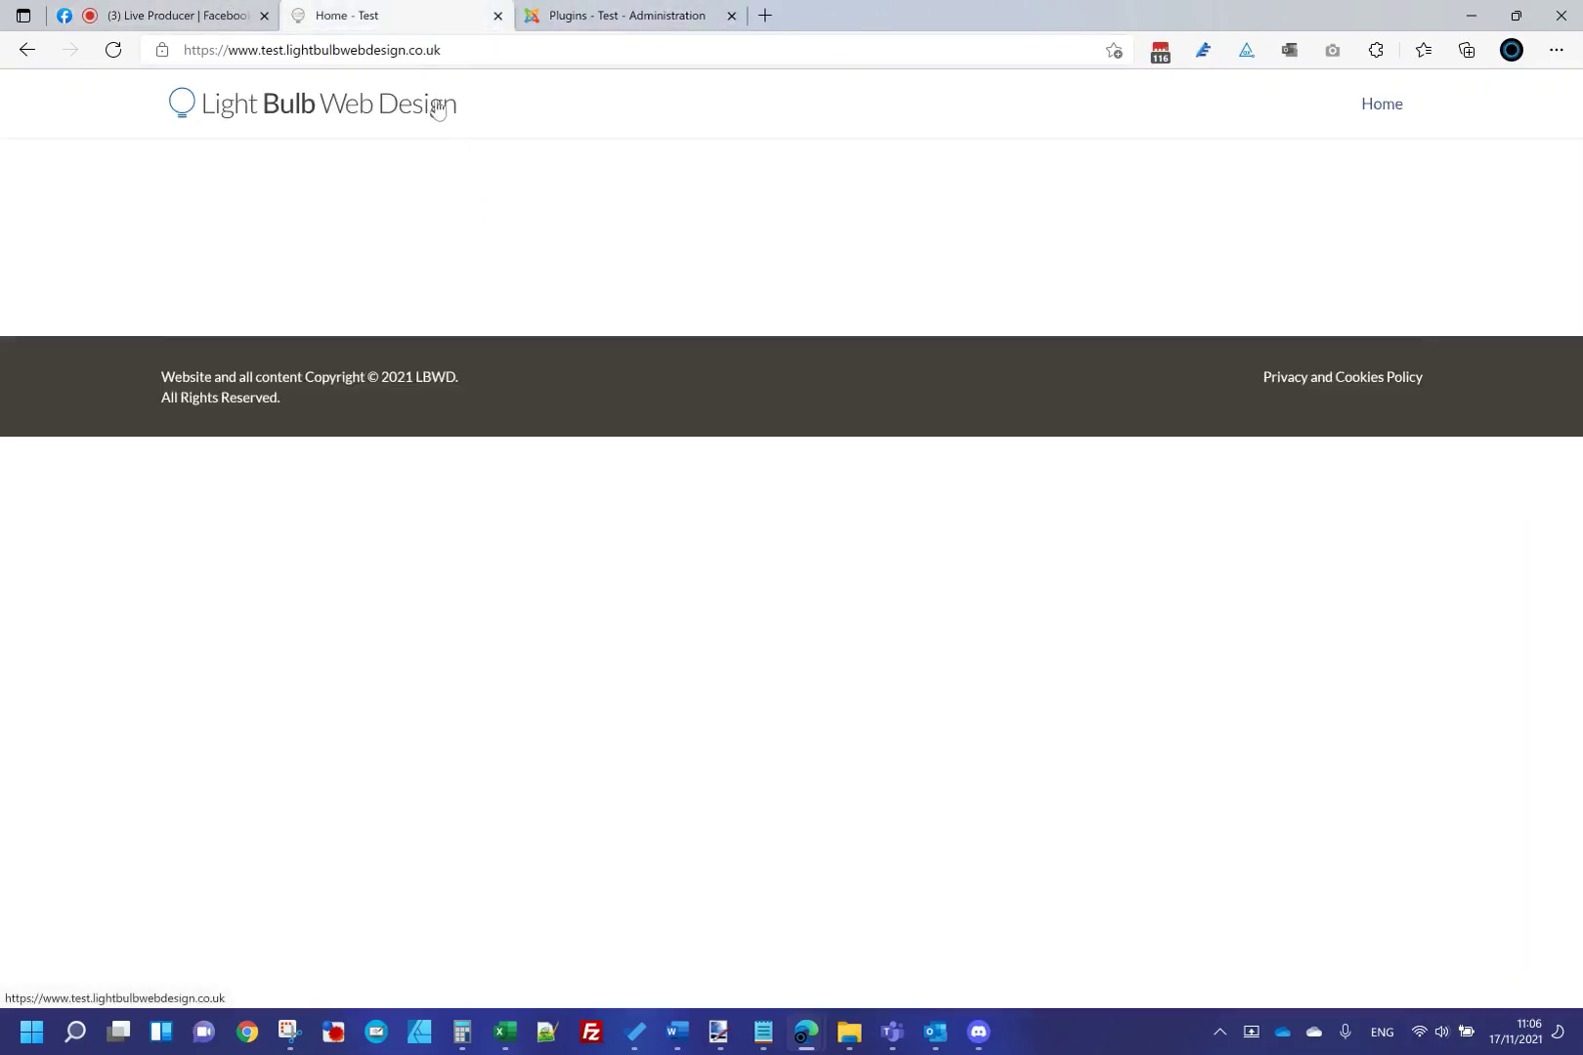
pyautogui.click(431, 105)
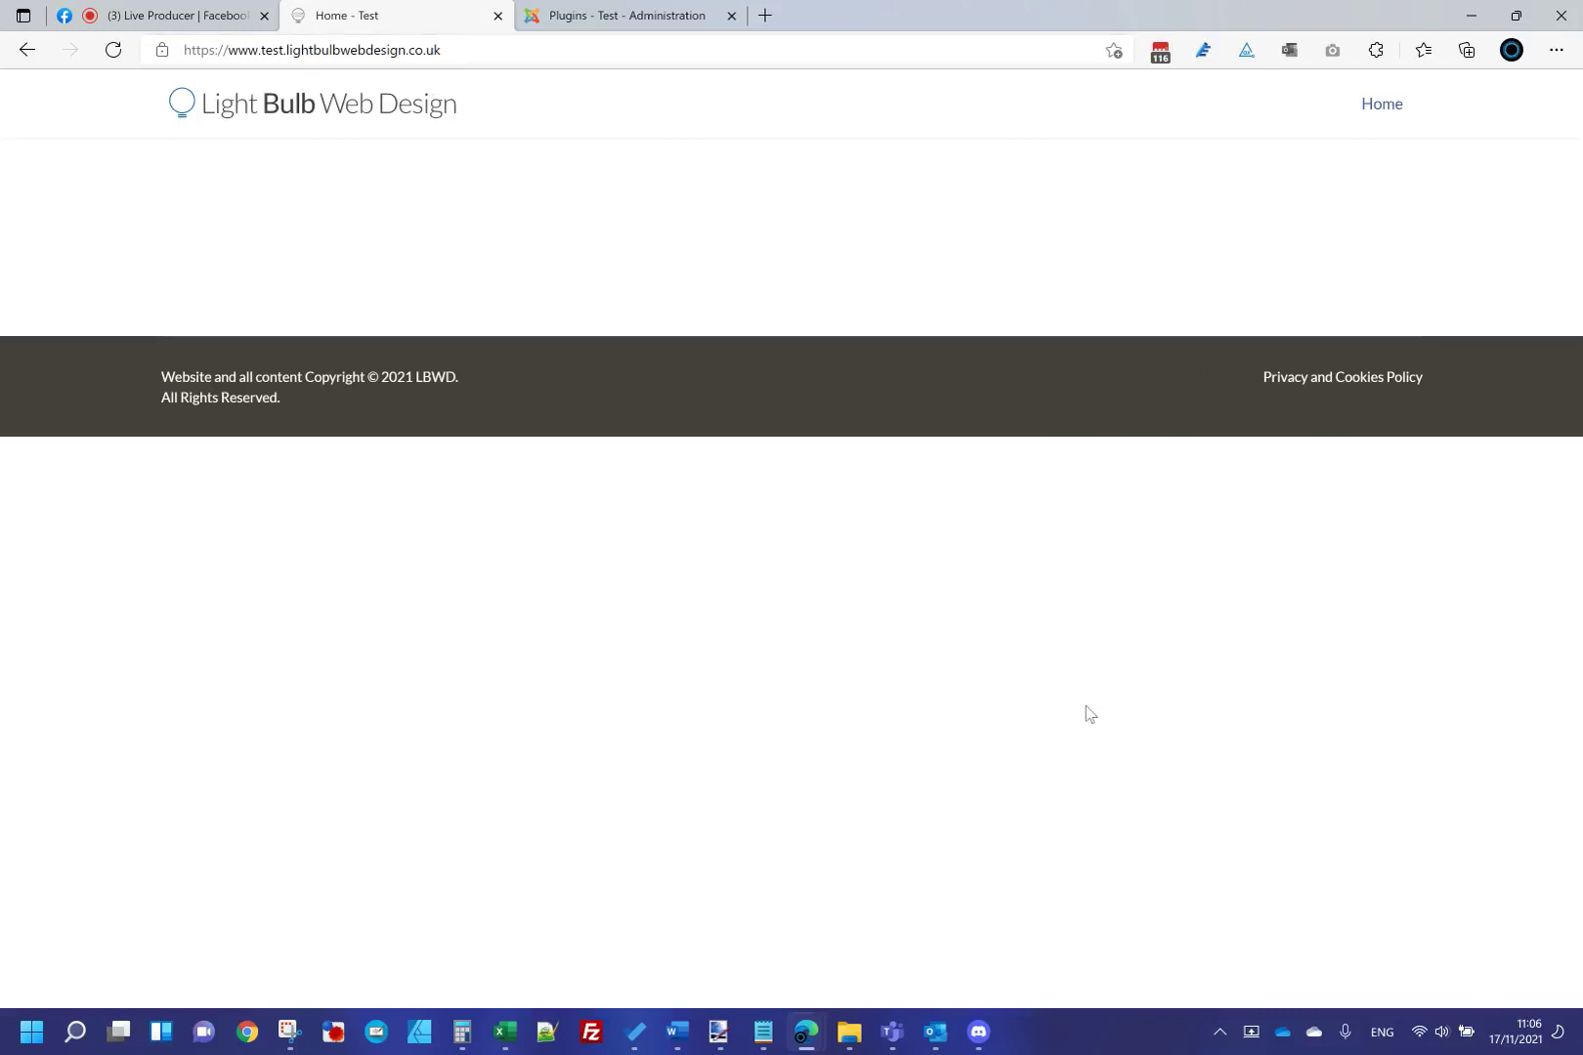
pyautogui.click(194, 27)
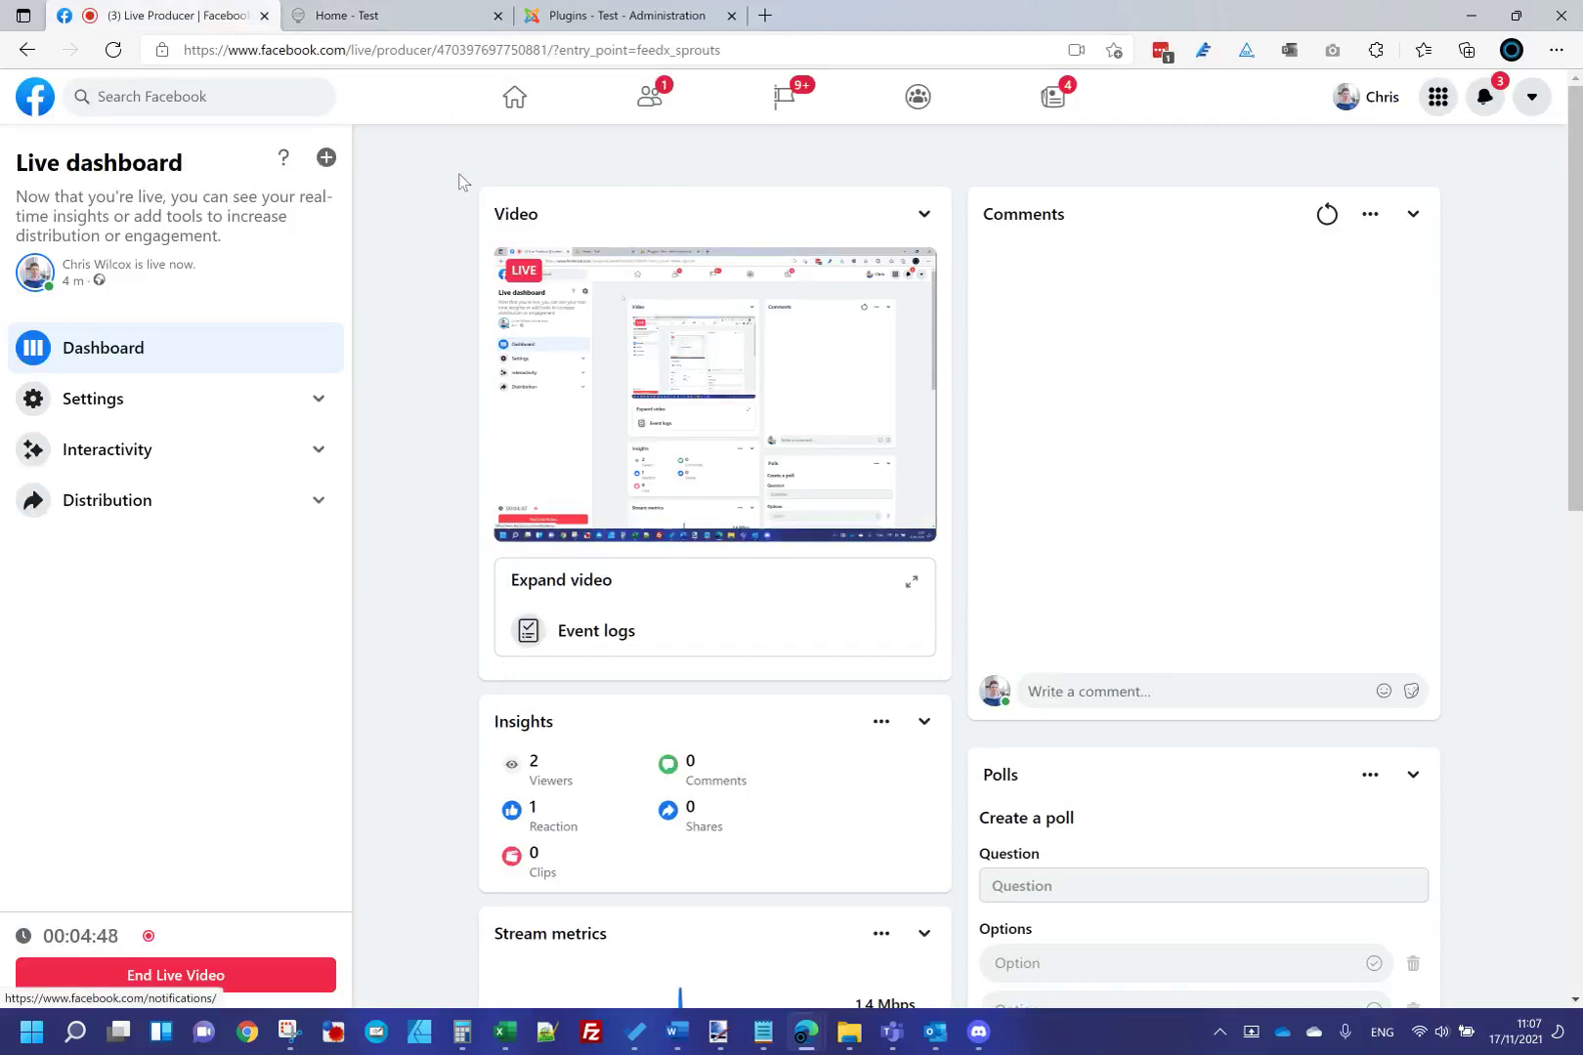
pyautogui.click(682, 12)
pyautogui.click(395, 20)
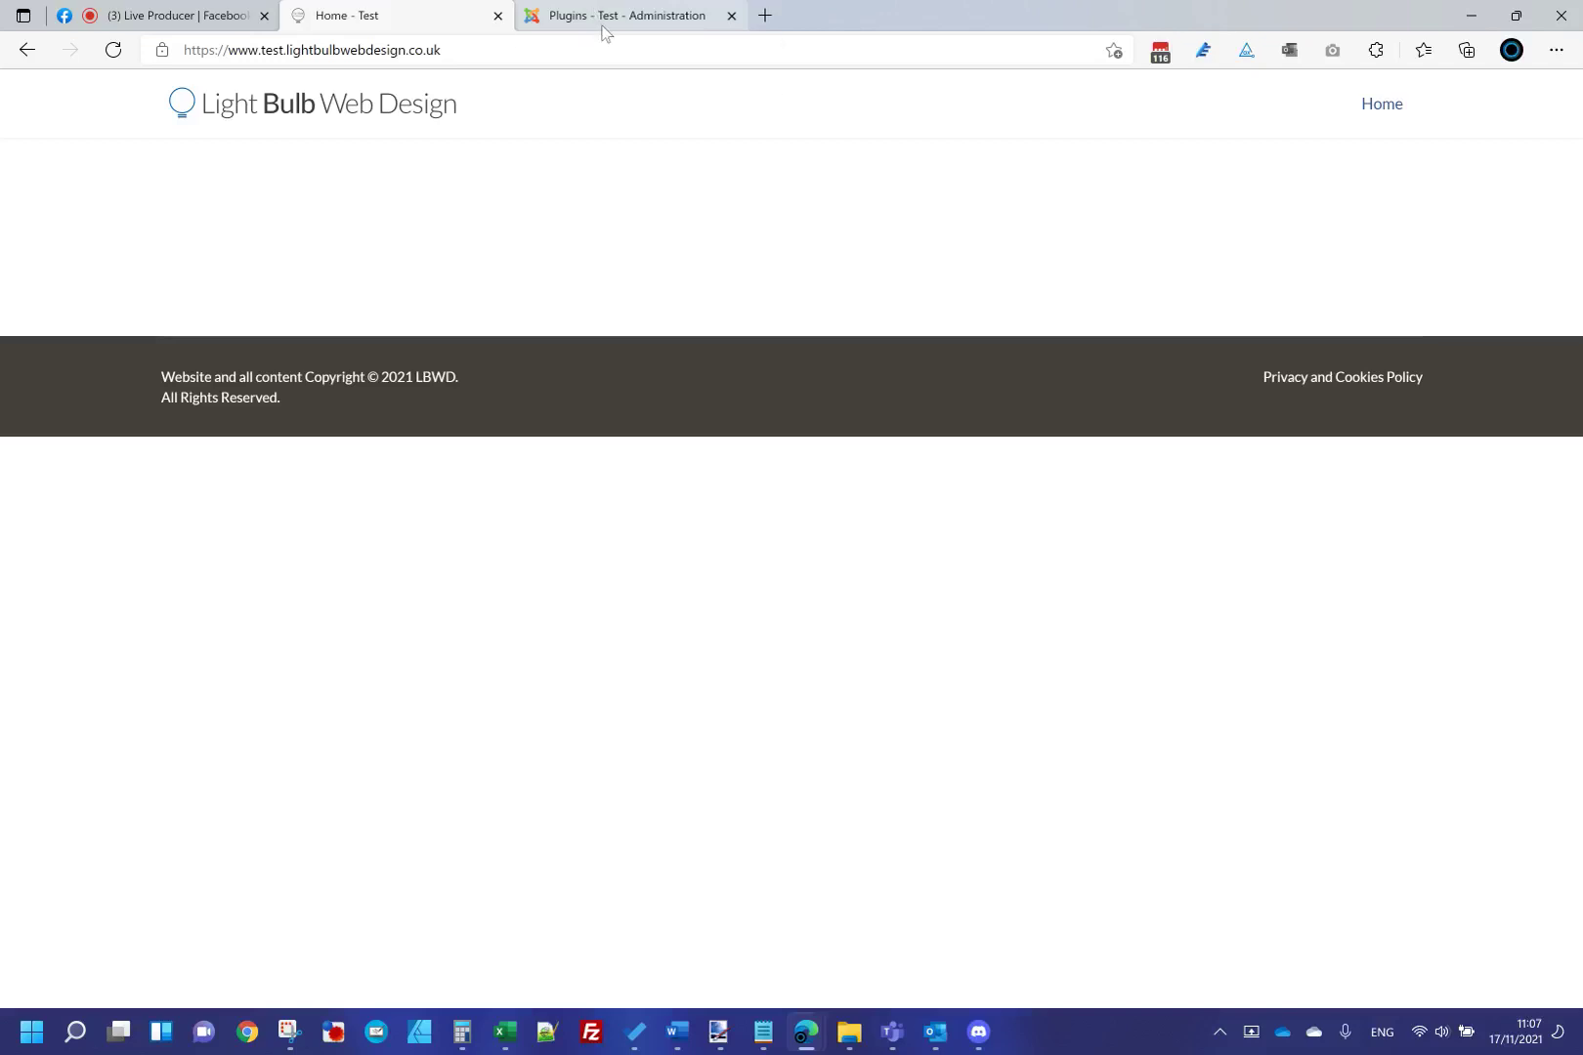
pyautogui.click(763, 18)
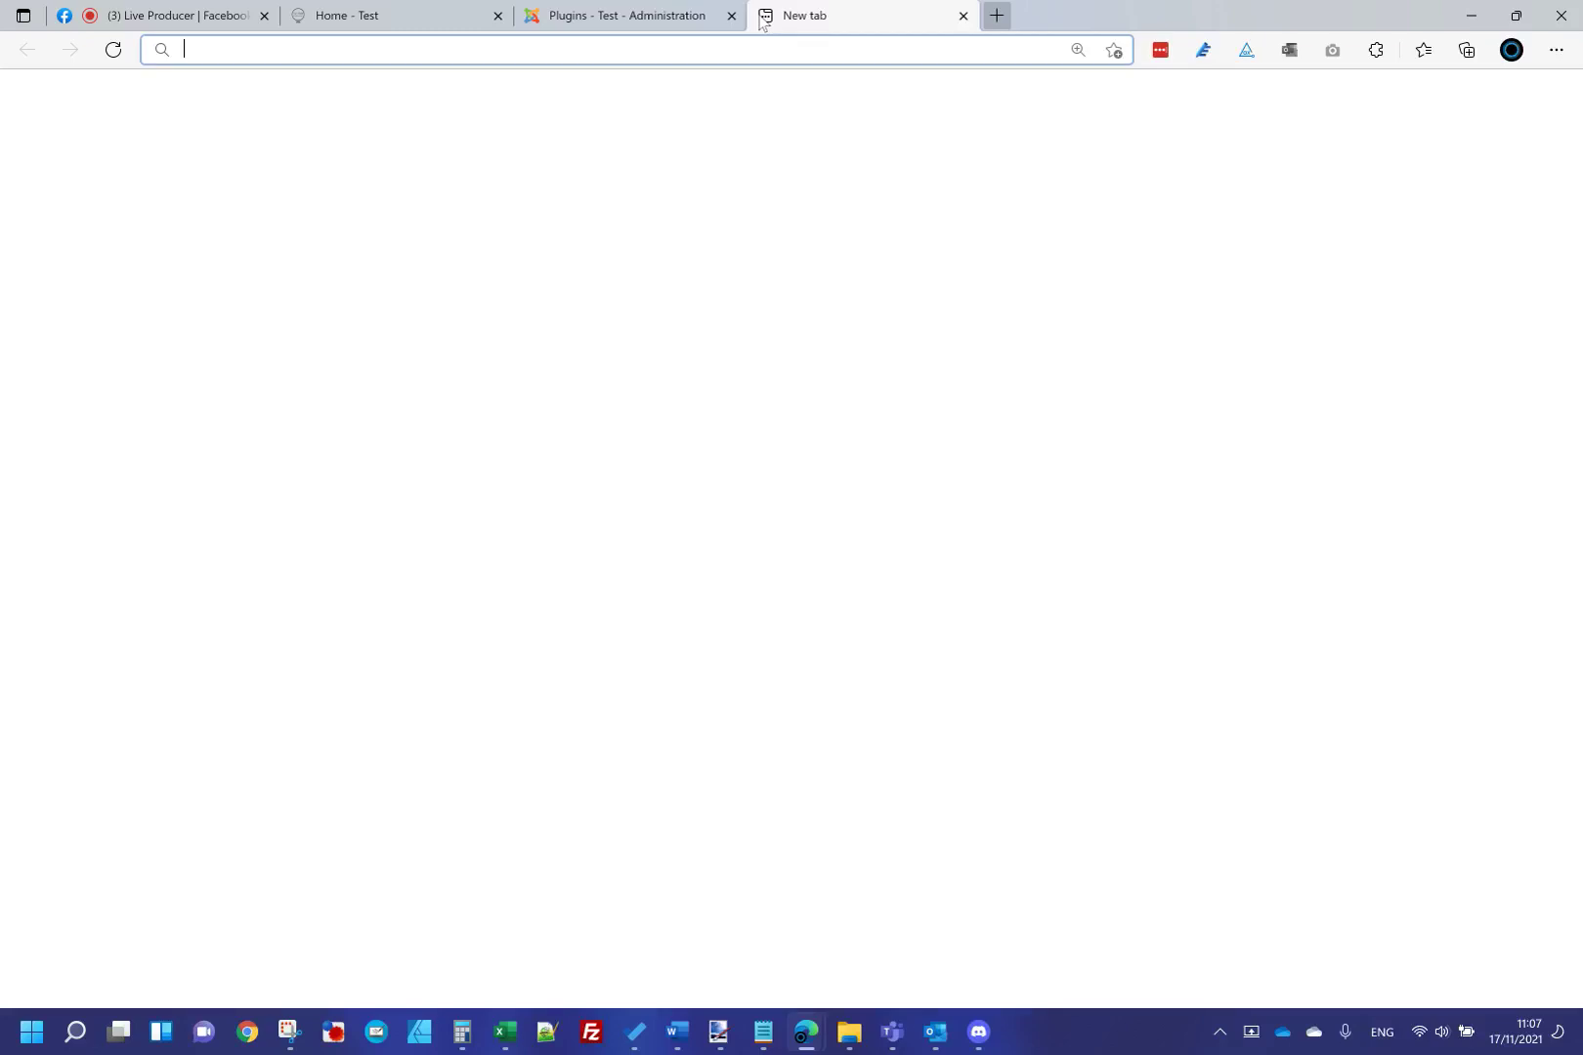
pyautogui.write('https://www.speakupforkids.co.uk')
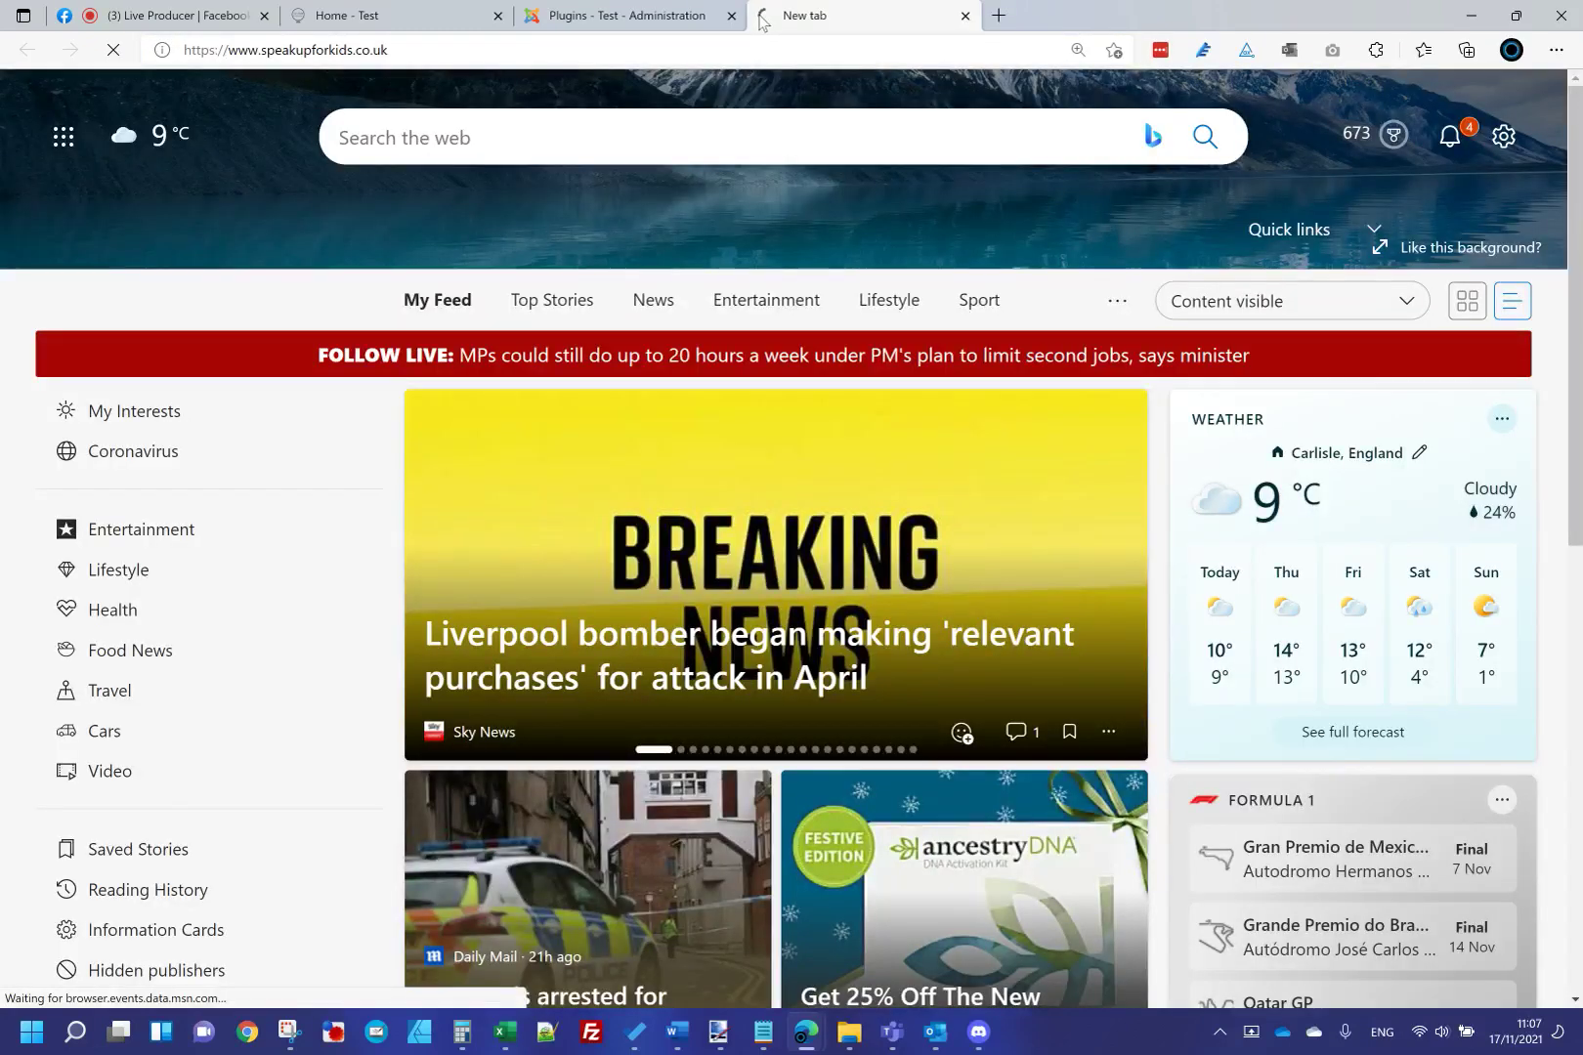
pyautogui.press('Return')
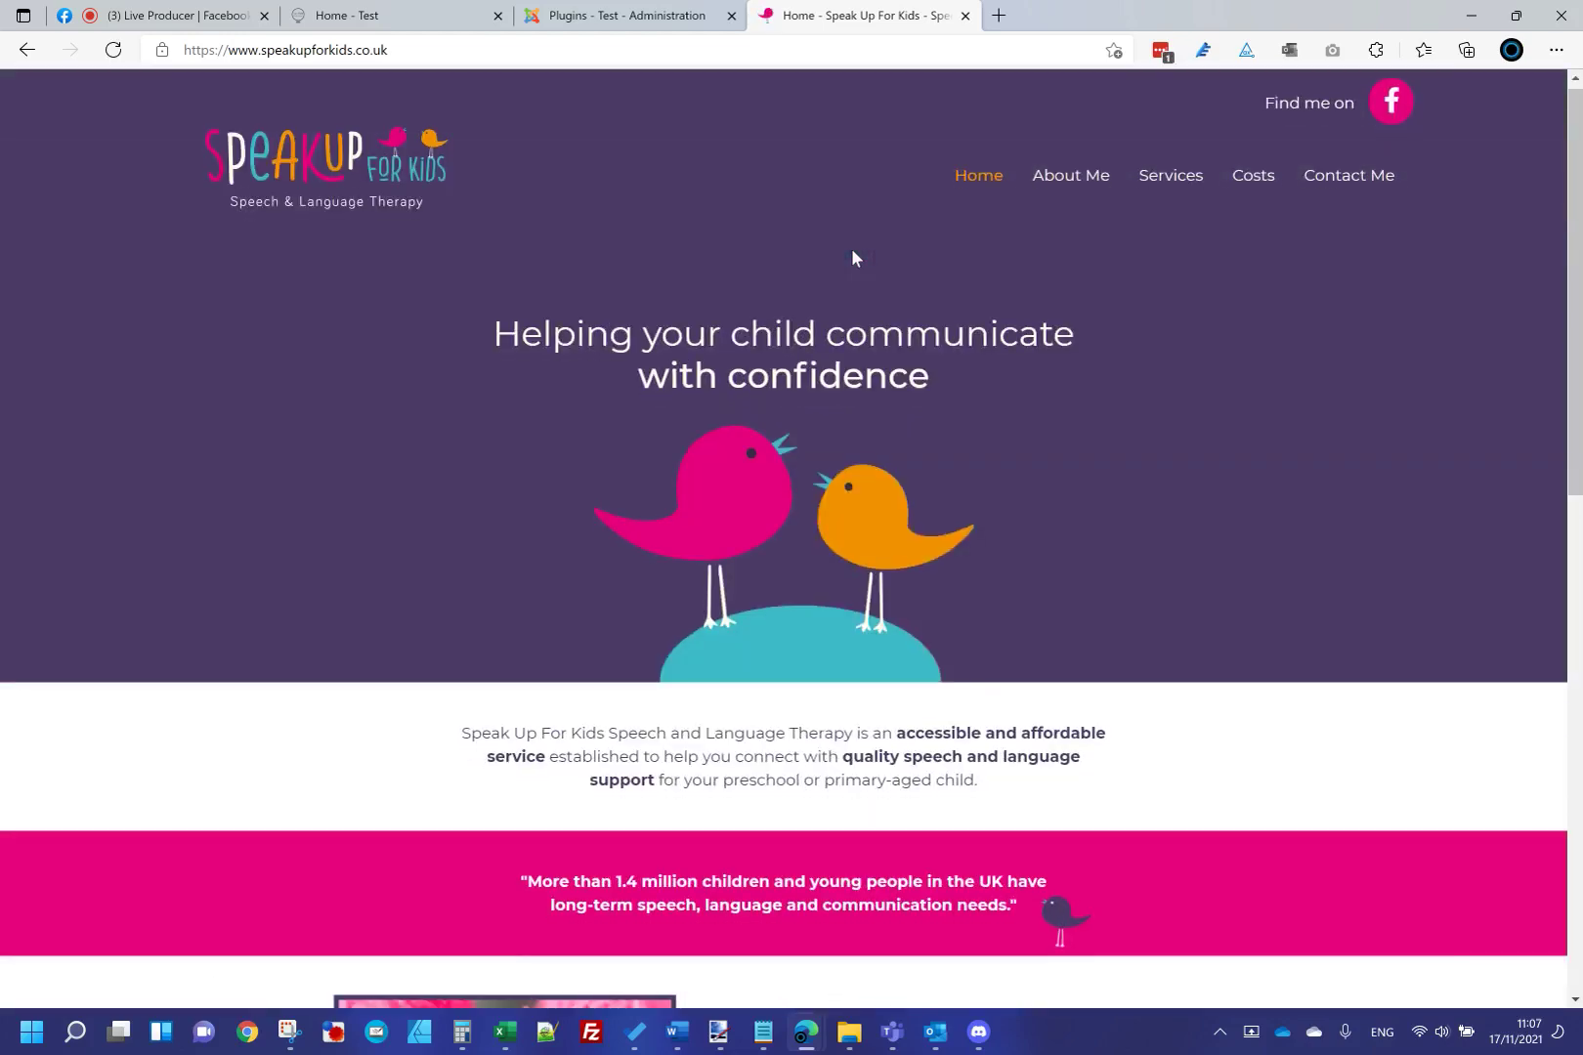
pyautogui.scroll(-5, 851, 257)
pyautogui.scroll(-4, 853, 257)
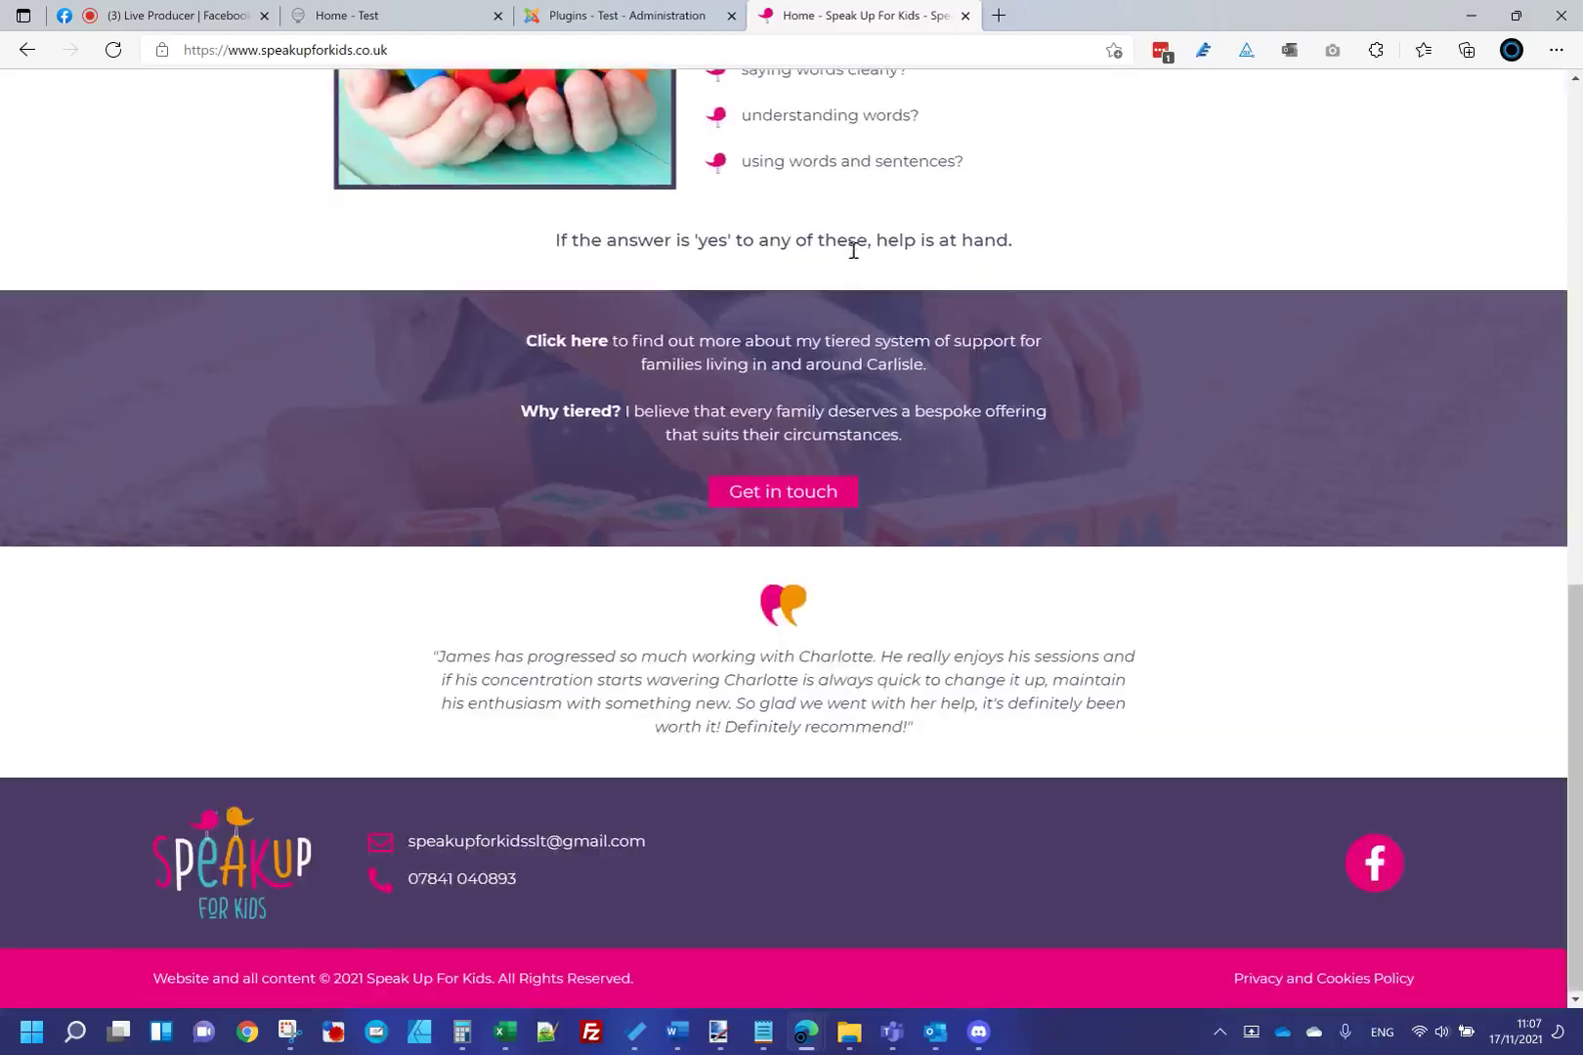
pyautogui.scroll(9, 853, 251)
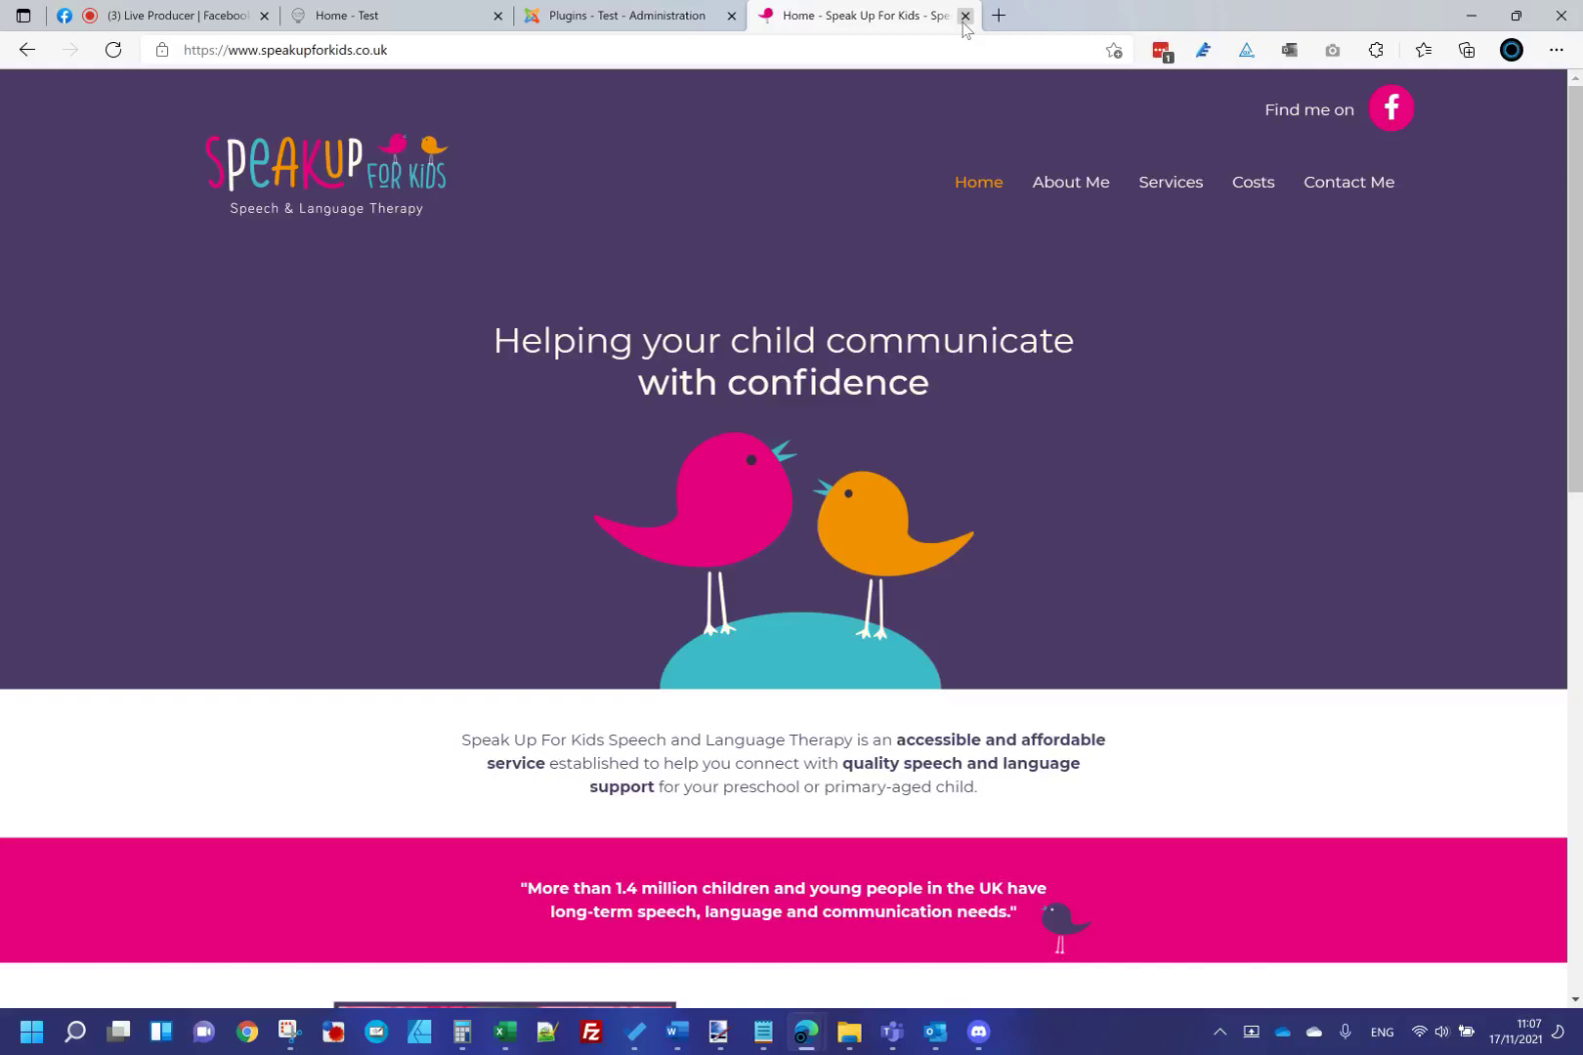
pyautogui.click(965, 16)
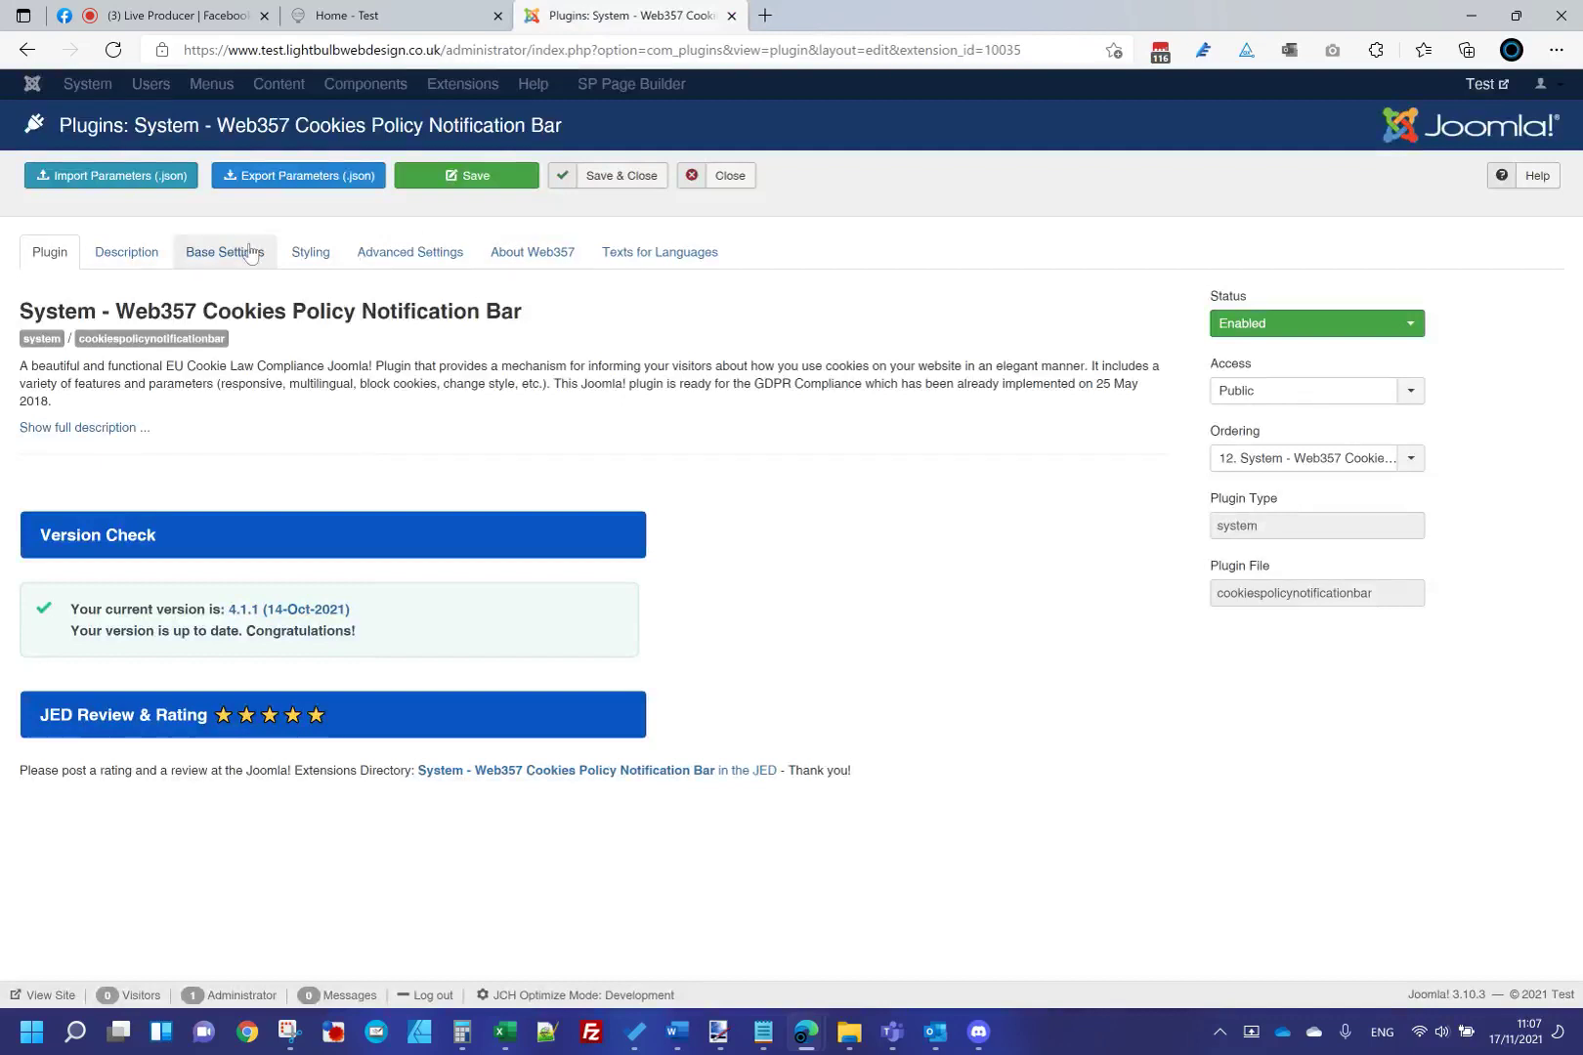
# Examine the position and hide-delay options in the base settings of the Web357 Cookies Policy Notification Bar system plugin.
pyautogui.click(235, 252)
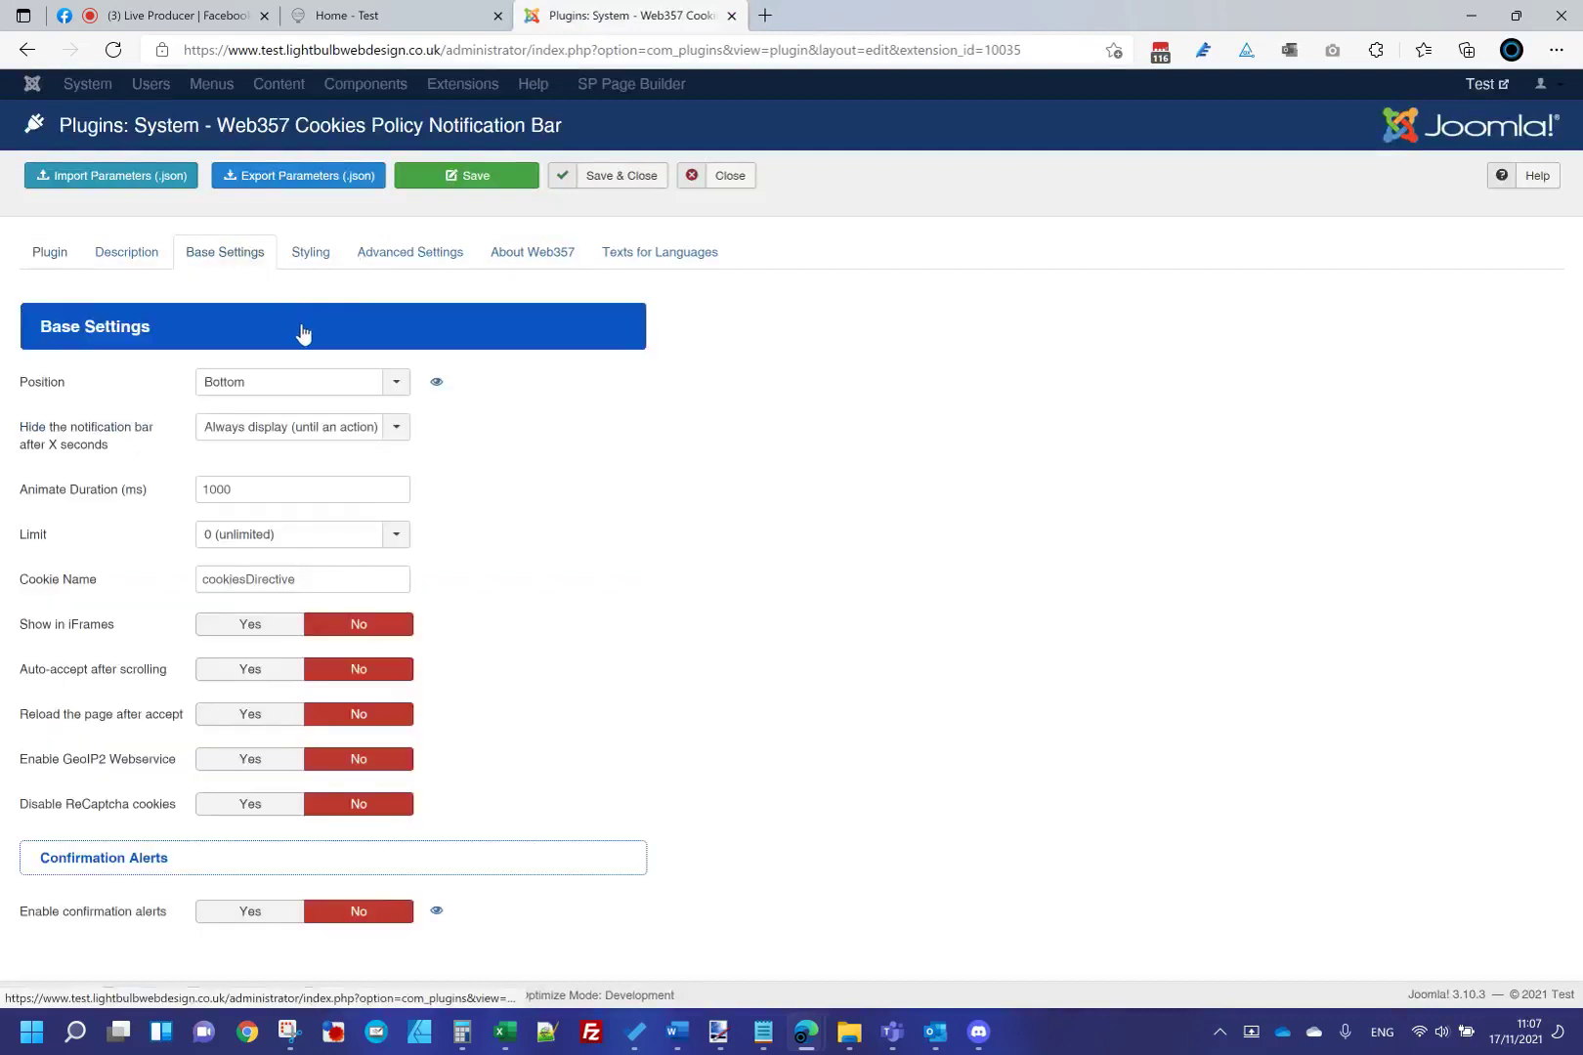
pyautogui.click(333, 391)
pyautogui.click(339, 427)
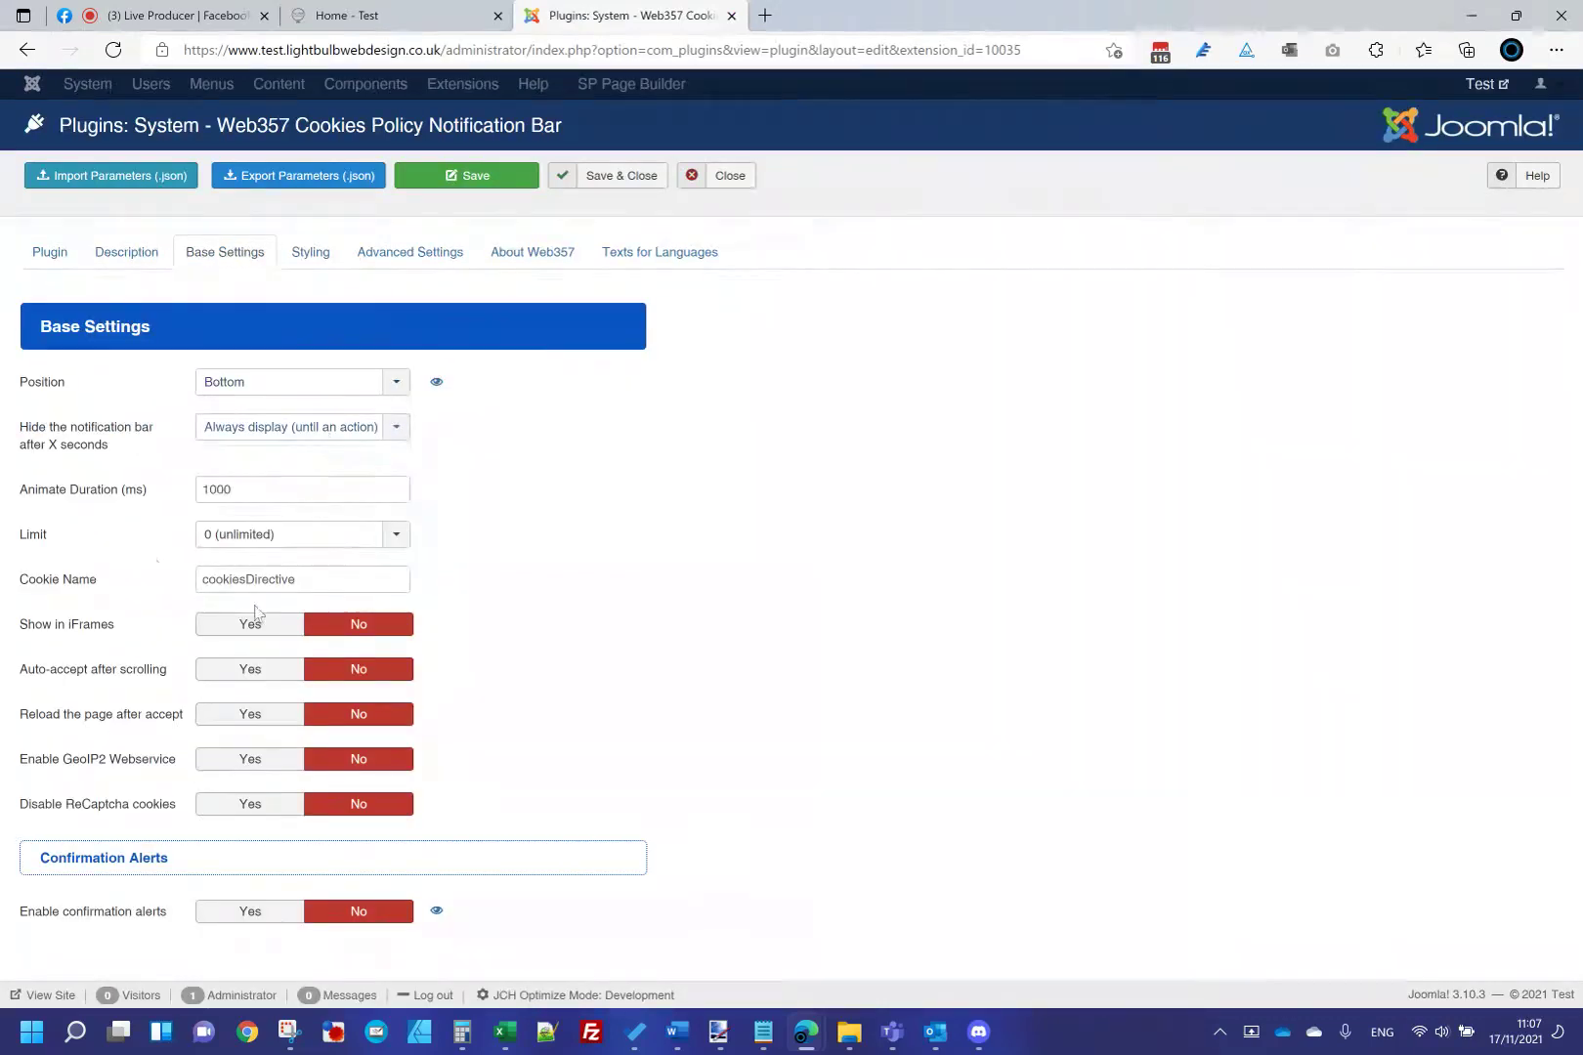
# Look through the Web357 Cookies Policy Notification Bar plugin's styling and advanced settings, and close the plugin without saving.
pyautogui.click(315, 252)
pyautogui.click(452, 252)
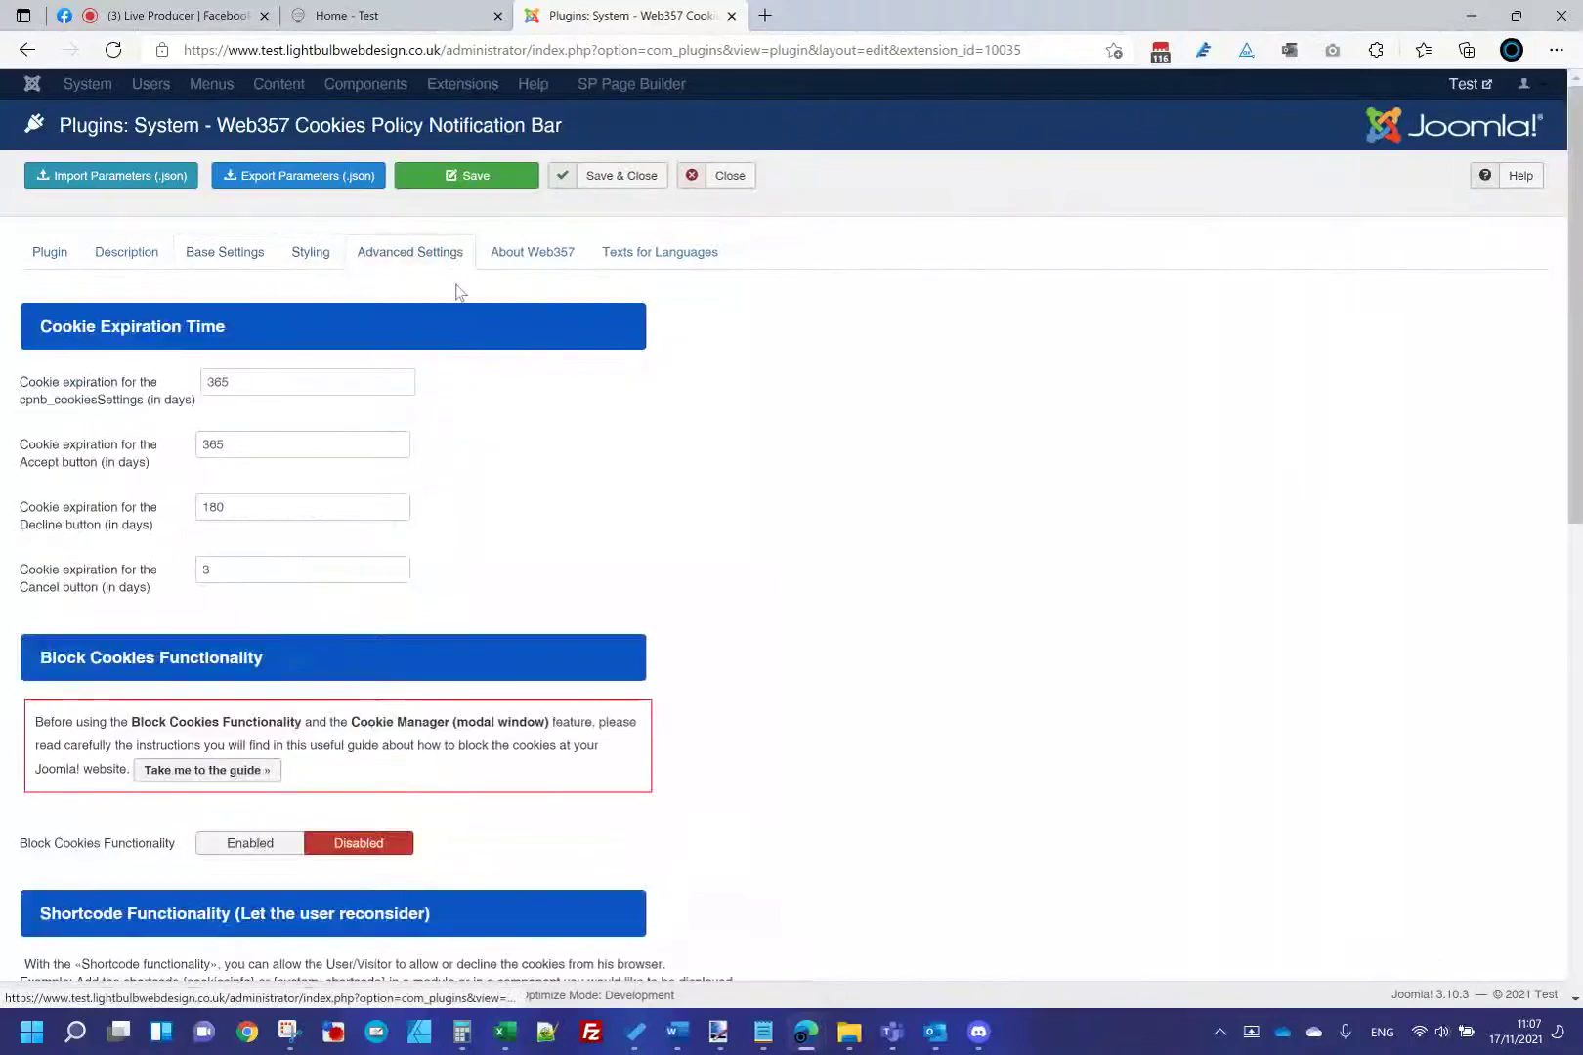
pyautogui.click(309, 253)
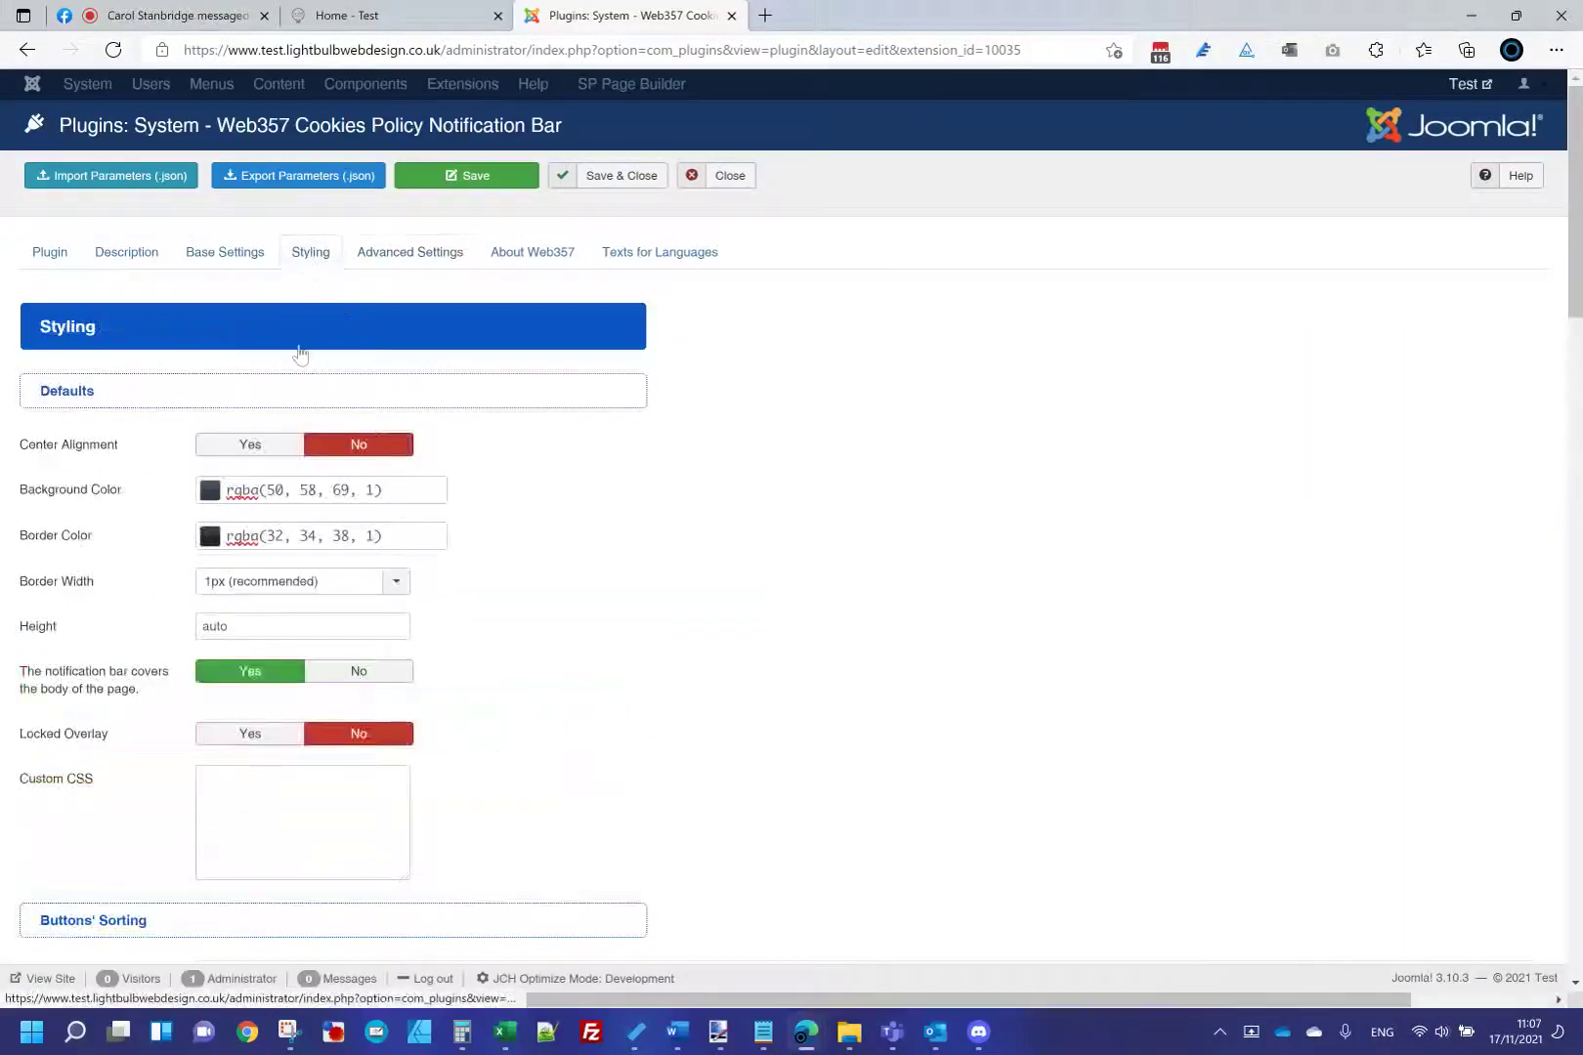
pyautogui.scroll(-3, 516, 537)
pyautogui.scroll(3, 516, 537)
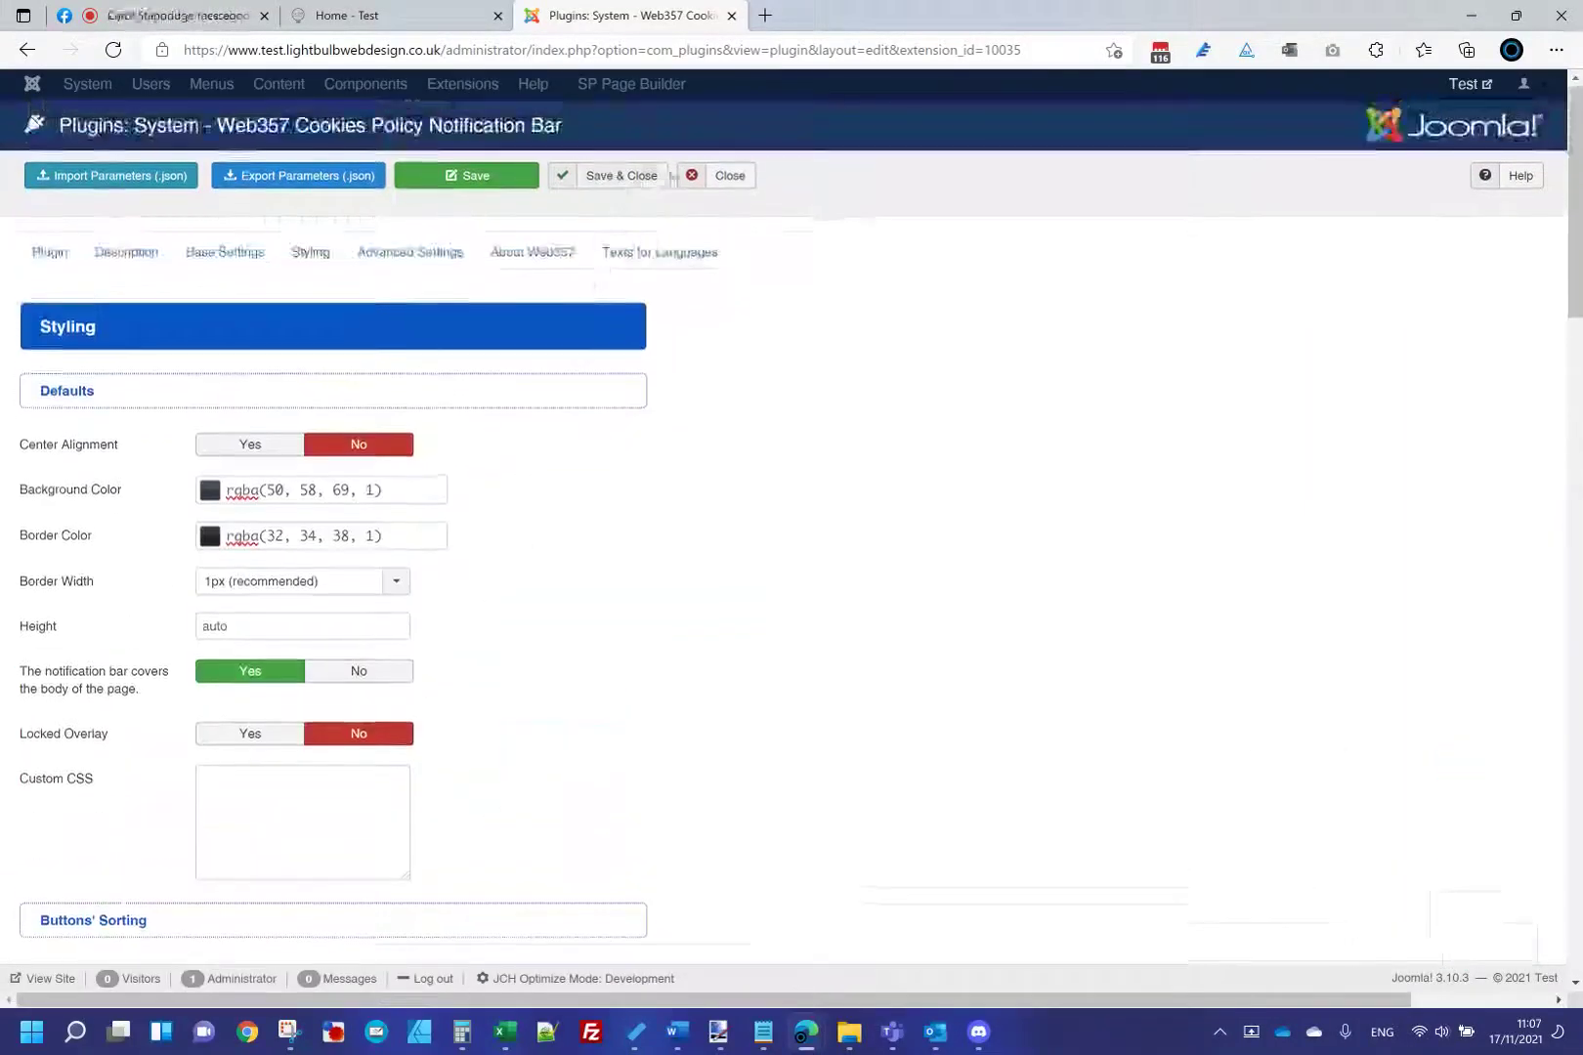
pyautogui.click(702, 179)
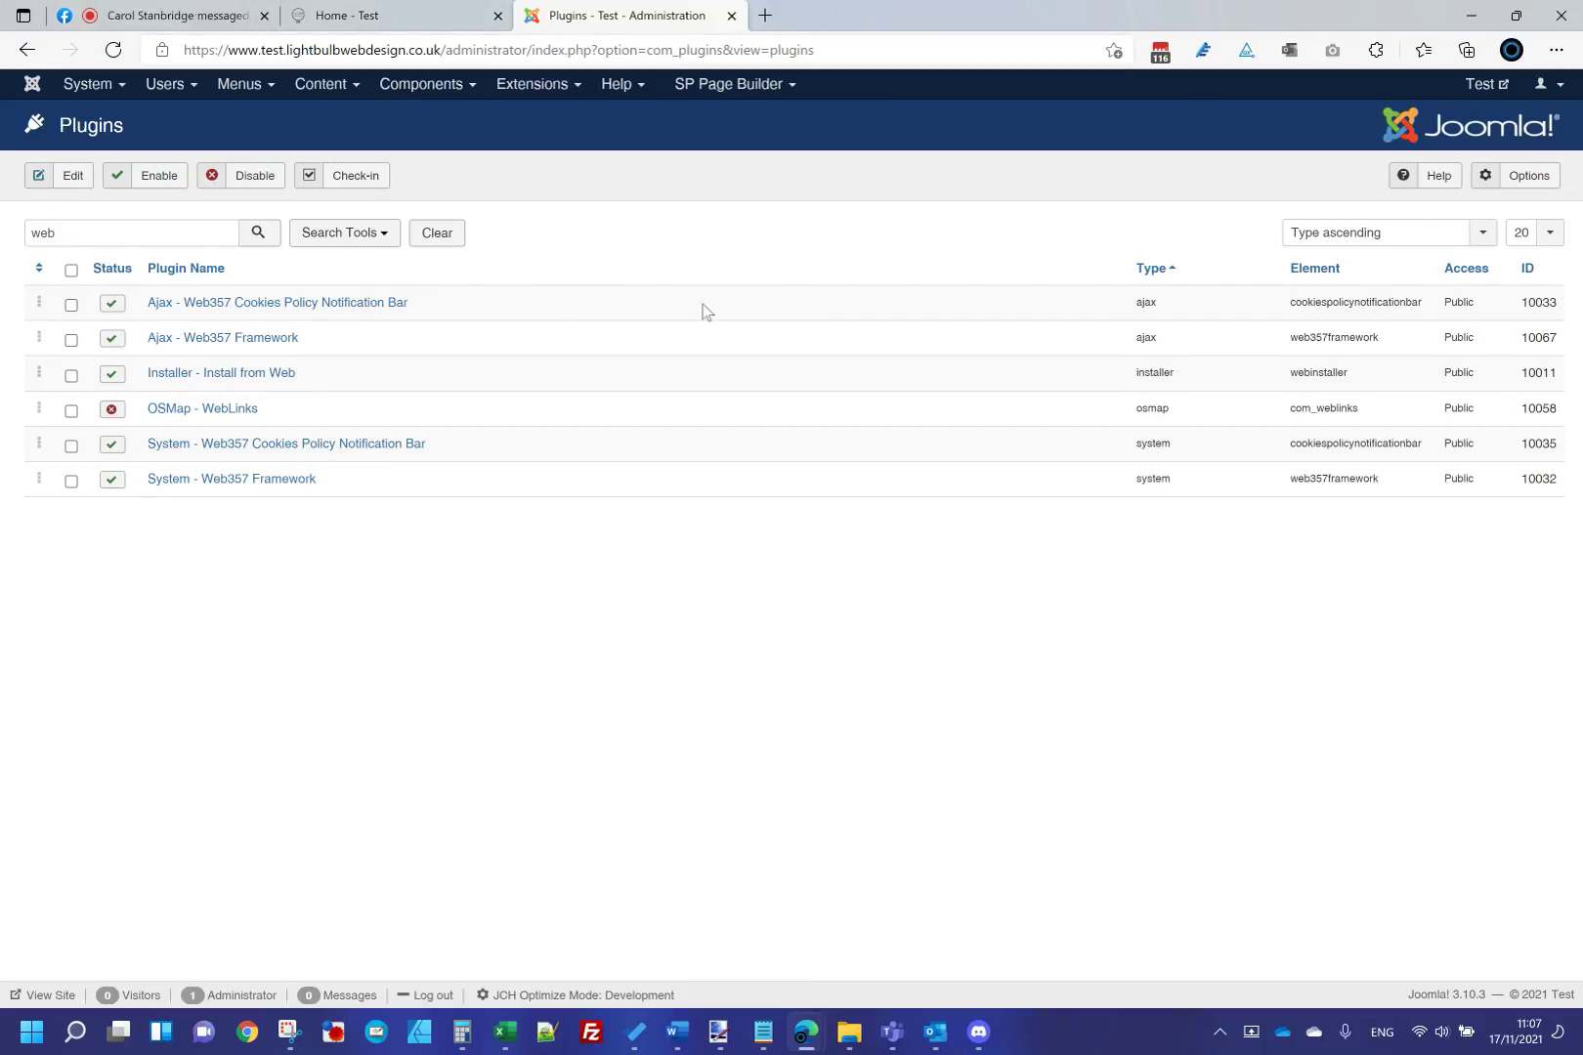
# Open the JCH Optimize Pro component's options and examine the Combine Files settings, including the HTML minification level.
pyautogui.click(395, 93)
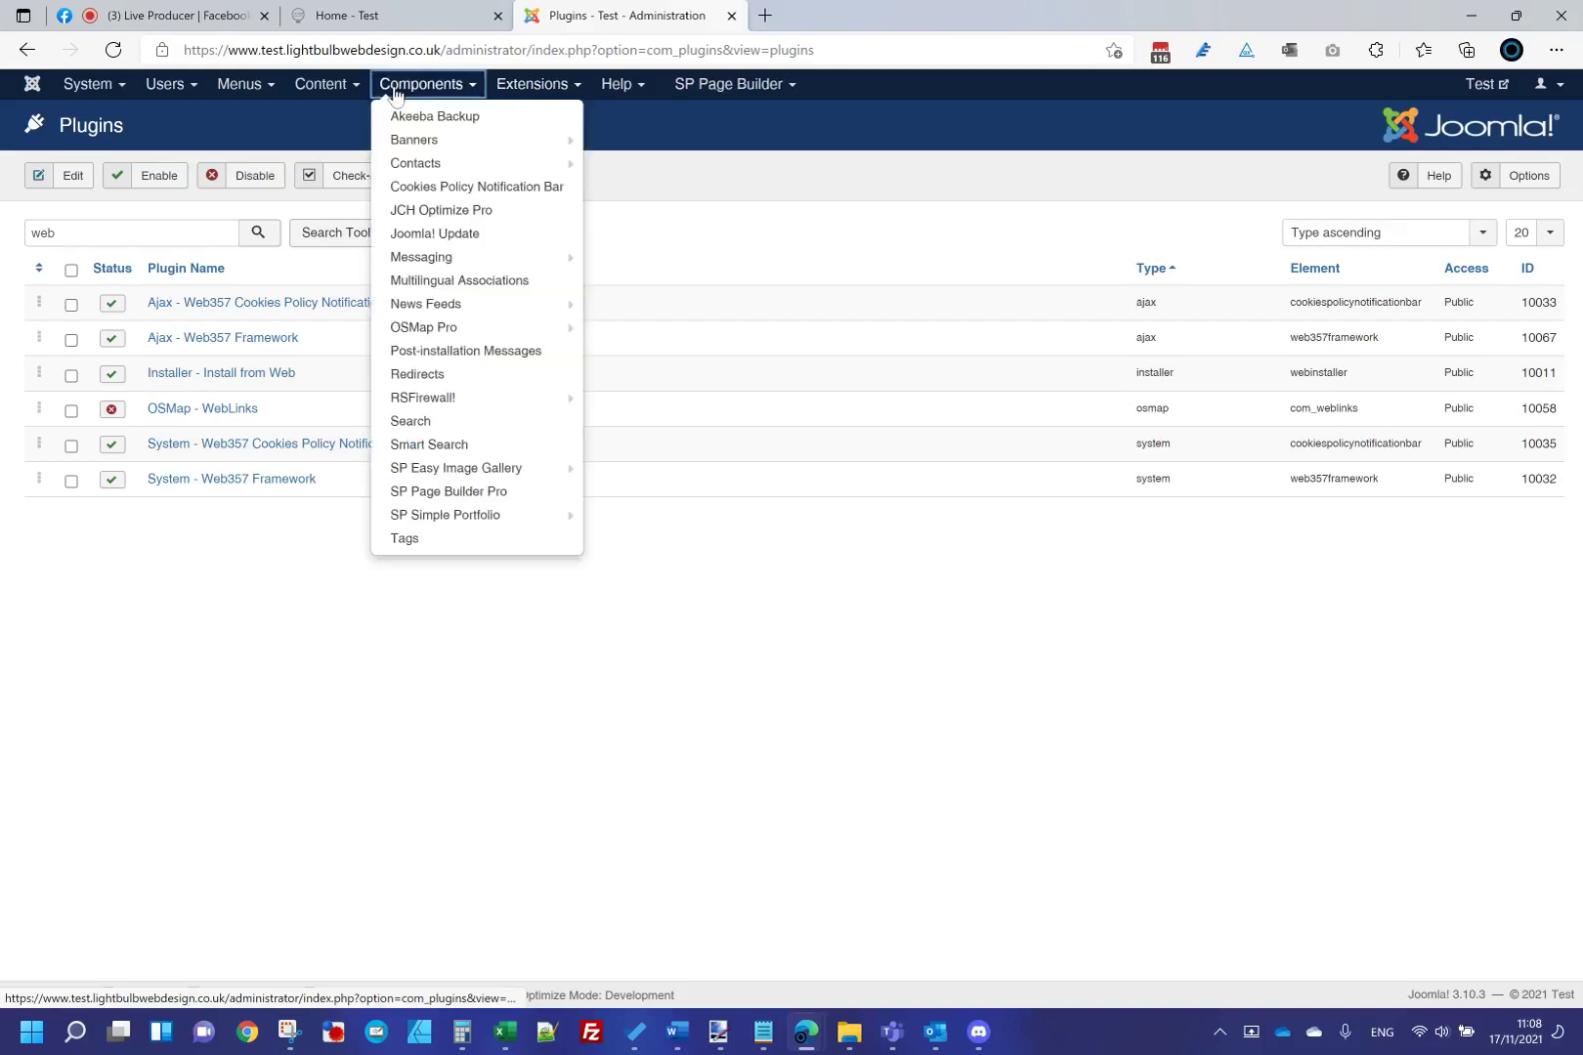
pyautogui.click(492, 213)
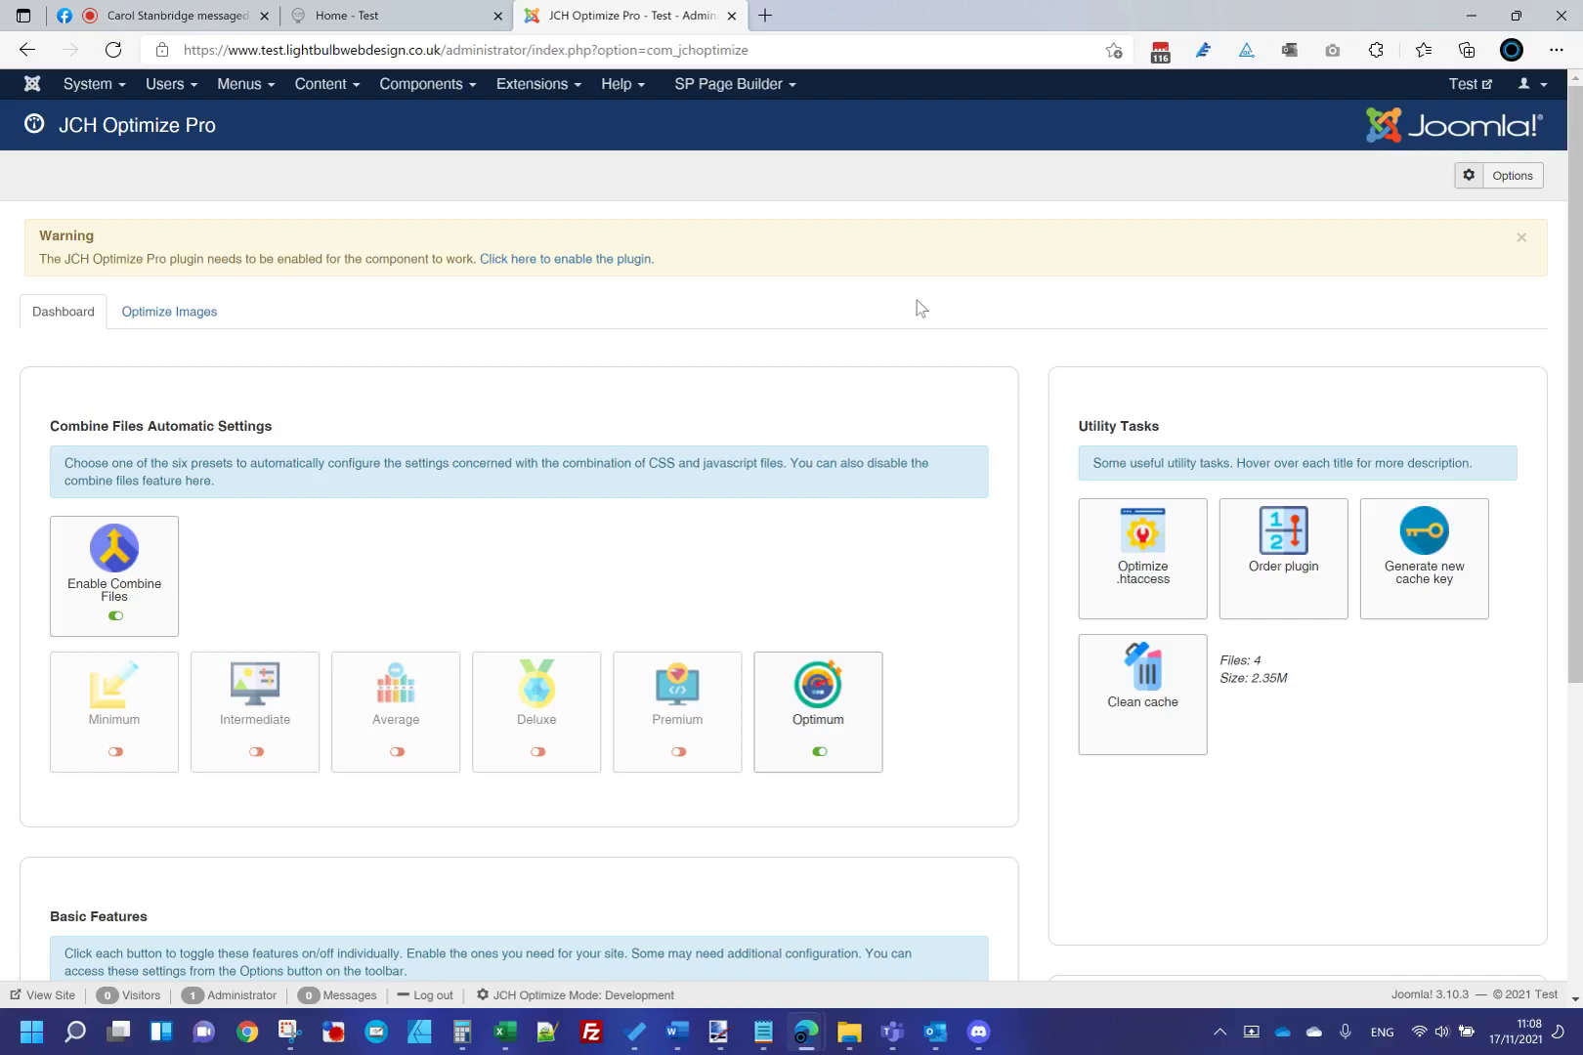
pyautogui.click(1510, 176)
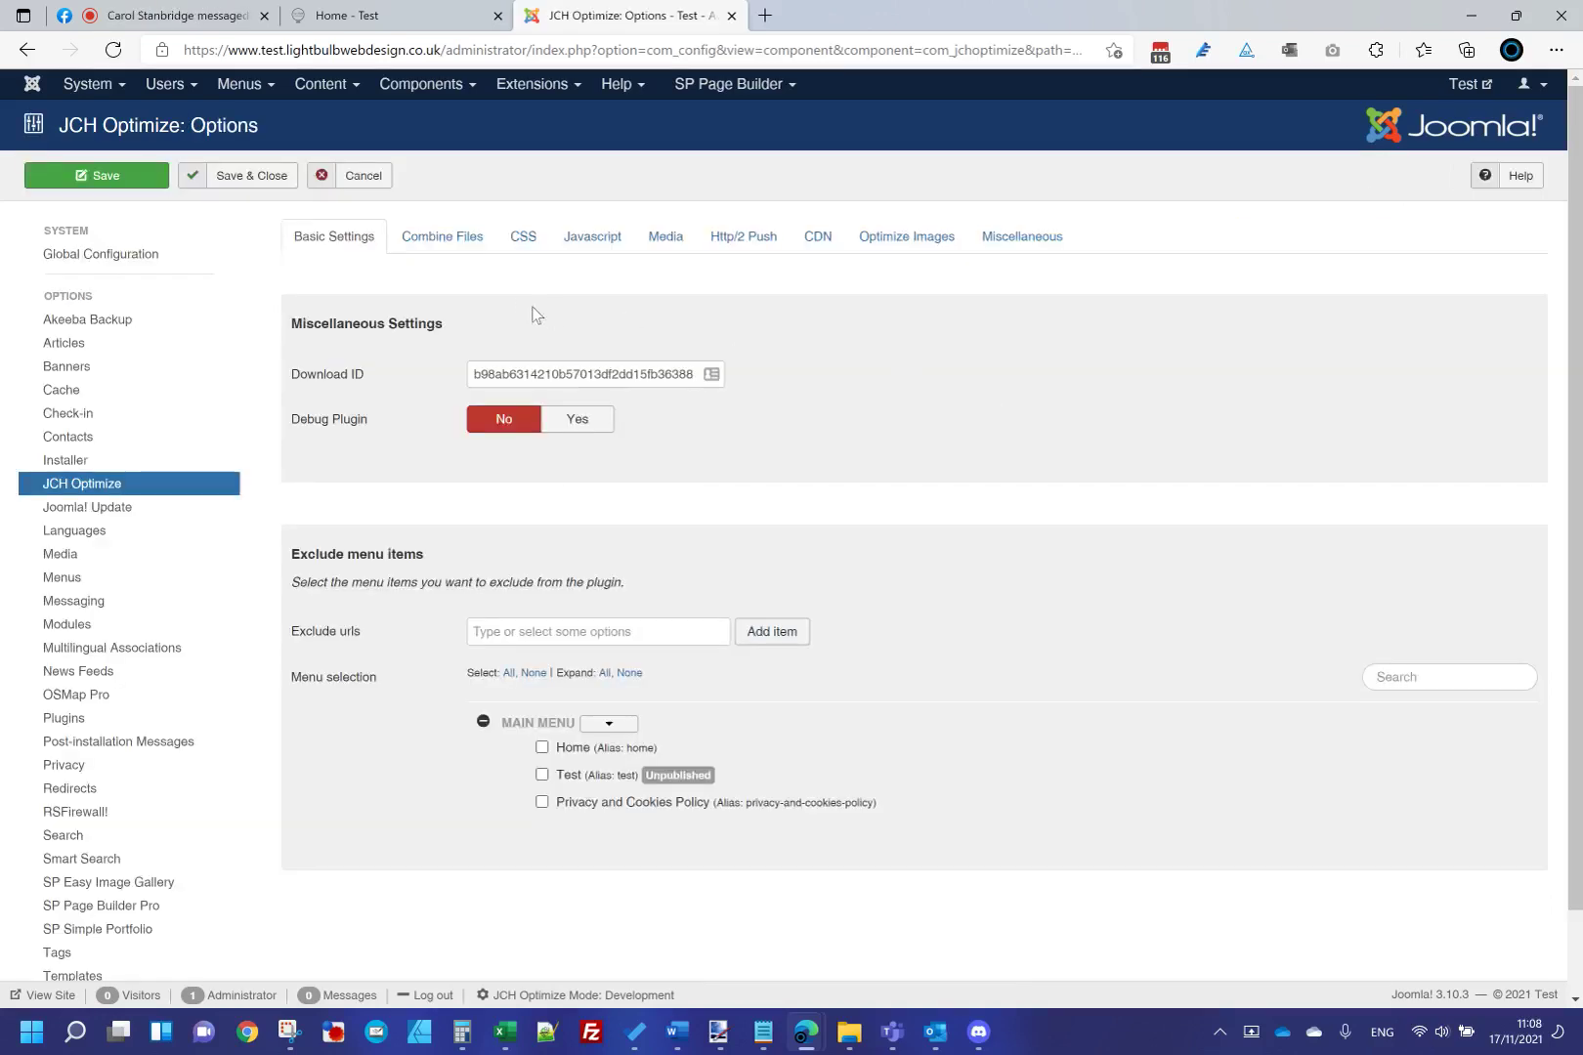
pyautogui.click(466, 246)
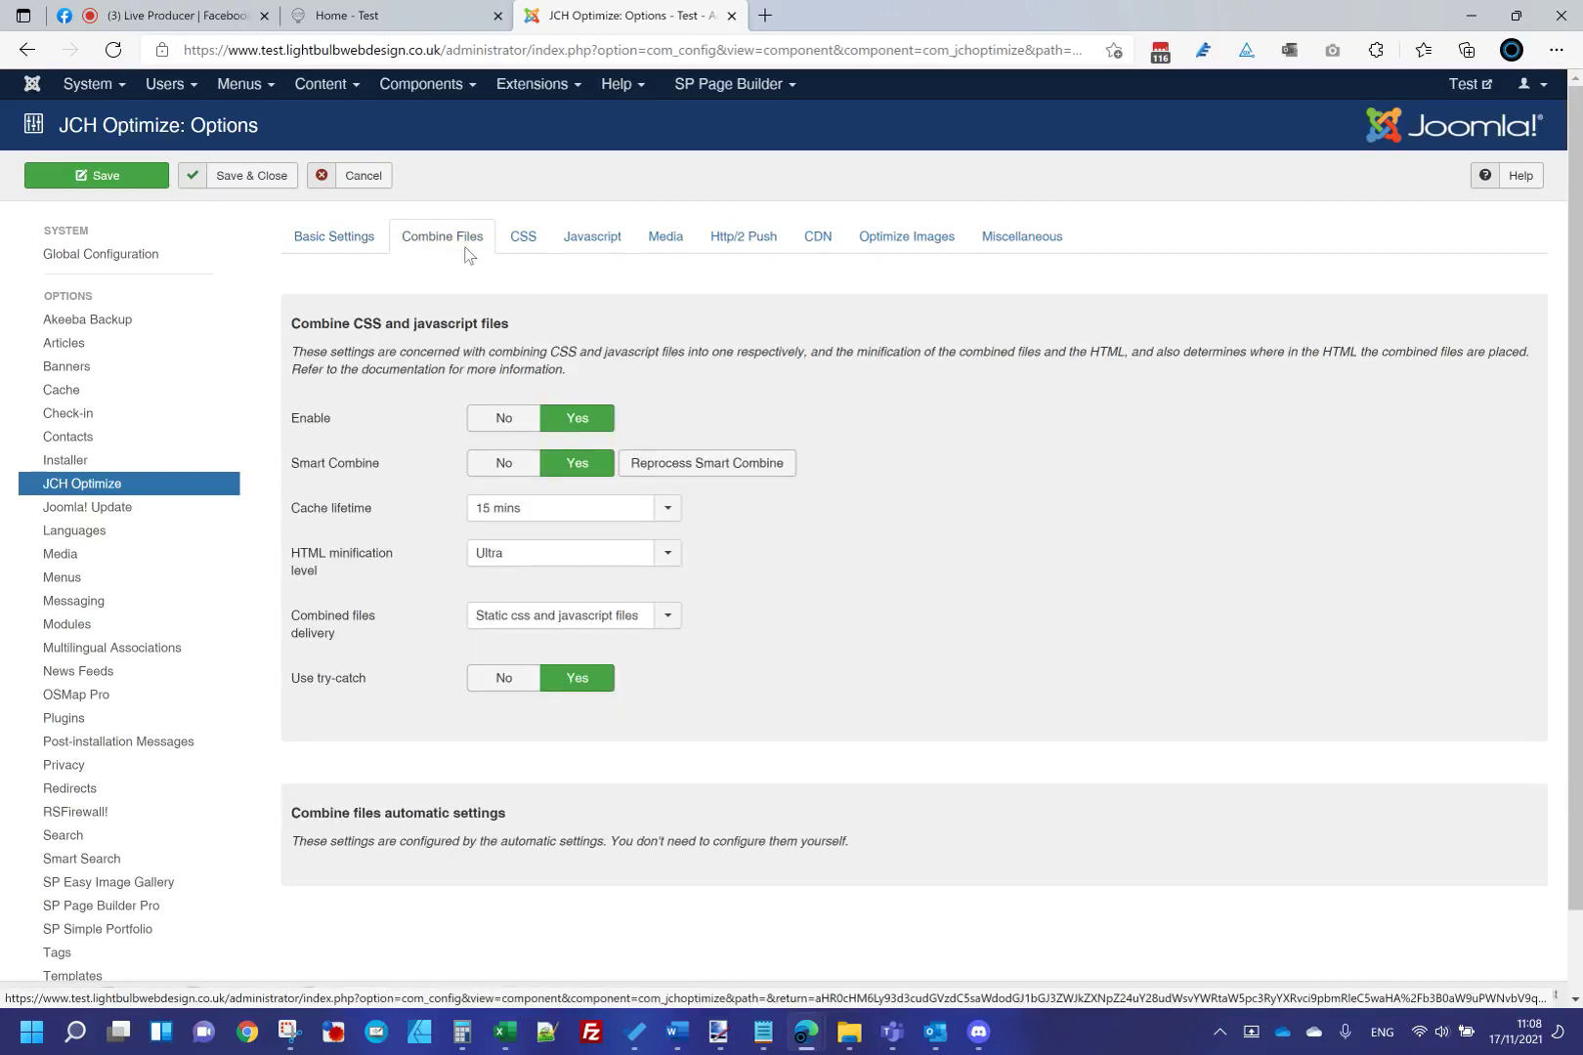
pyautogui.click(584, 554)
pyautogui.click(661, 306)
# Examine the JCH Optimize CSS settings, including the CSS file exclusions and Google Fonts optimization.
pyautogui.click(522, 236)
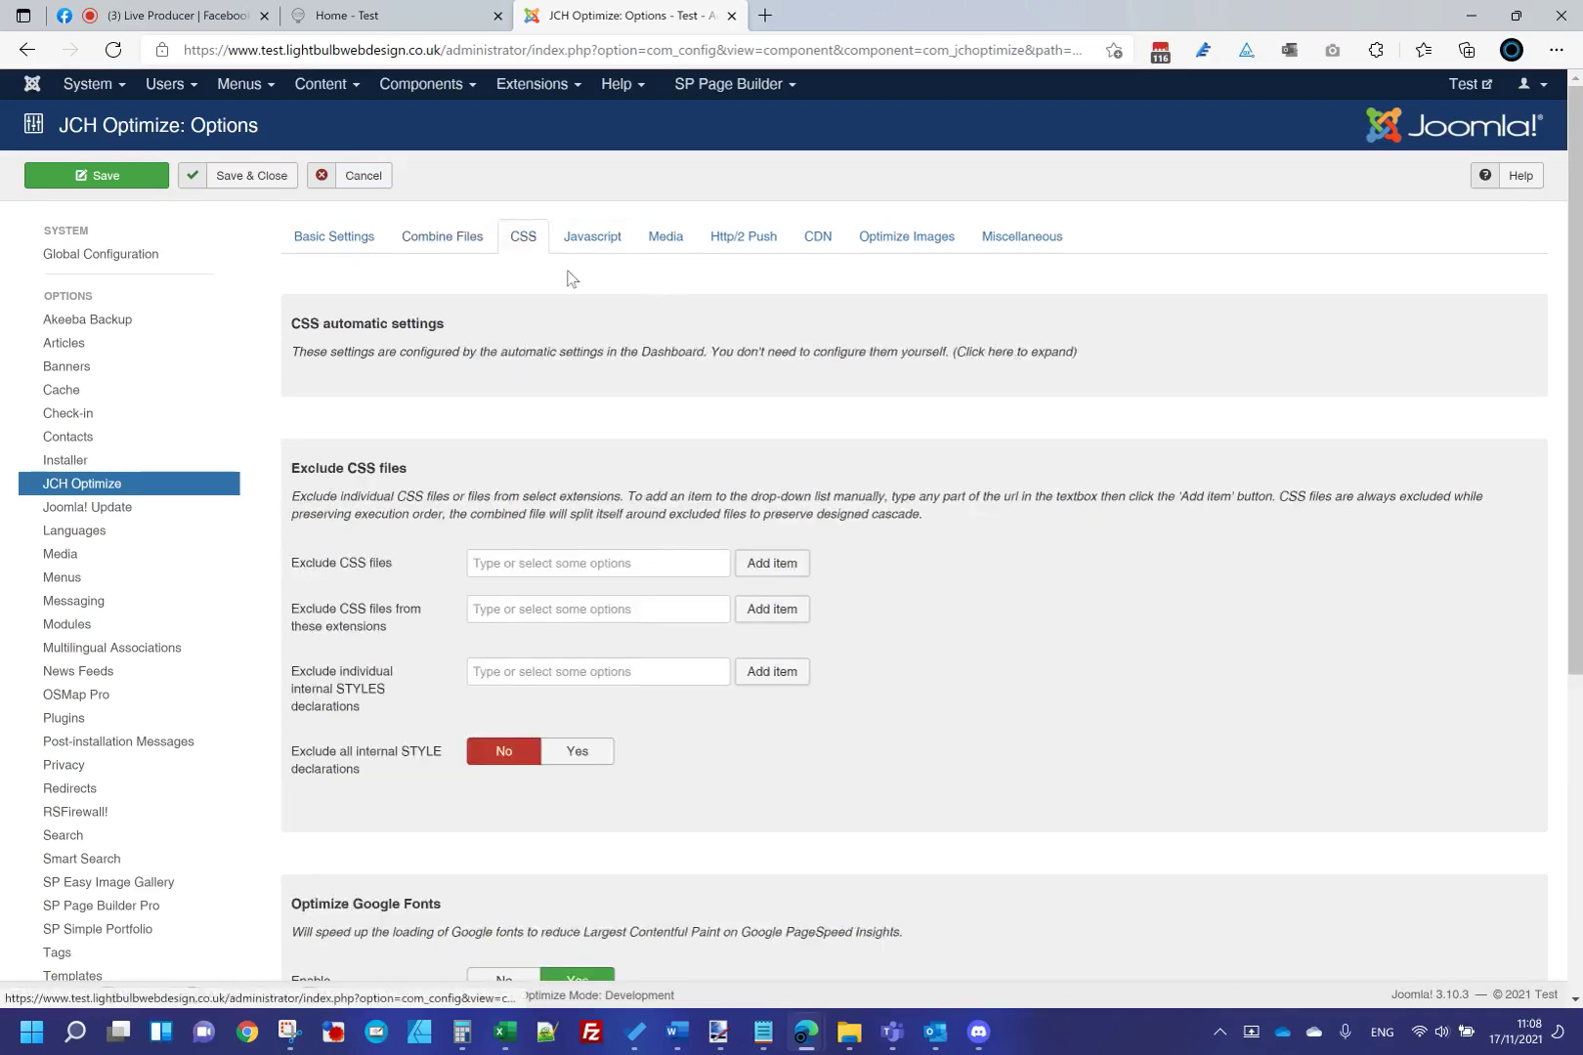
pyautogui.scroll(-1, 626, 672)
pyautogui.scroll(-2, 626, 675)
pyautogui.scroll(3, 626, 669)
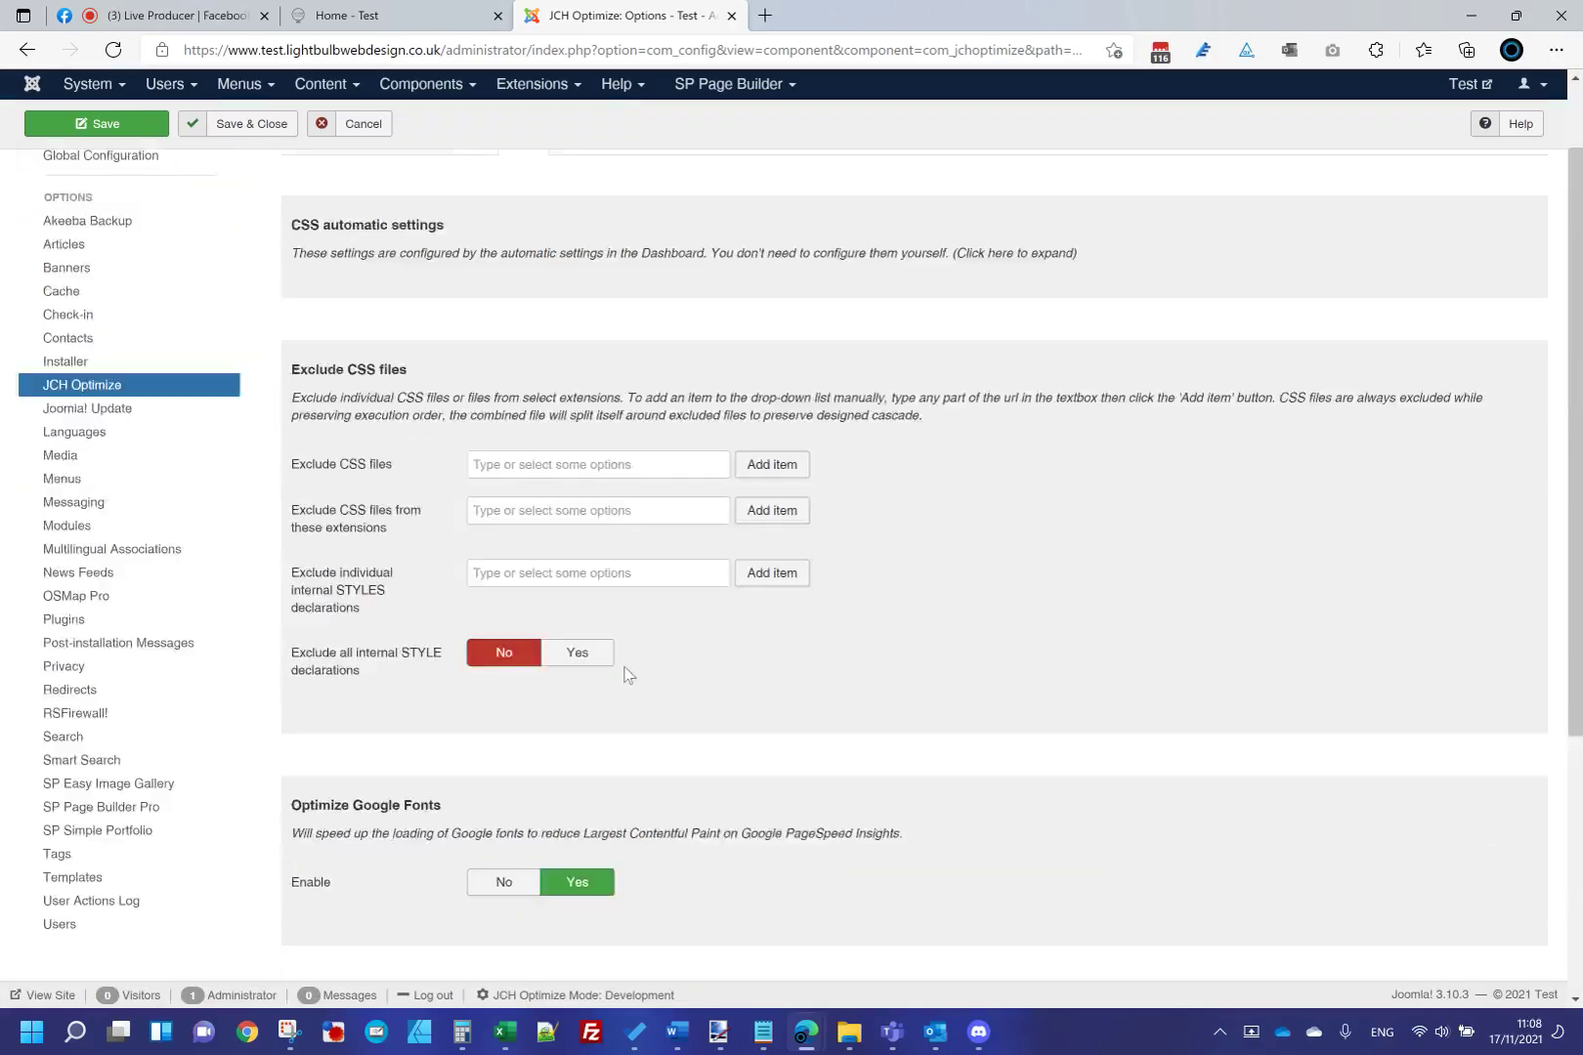
pyautogui.scroll(-2, 582, 480)
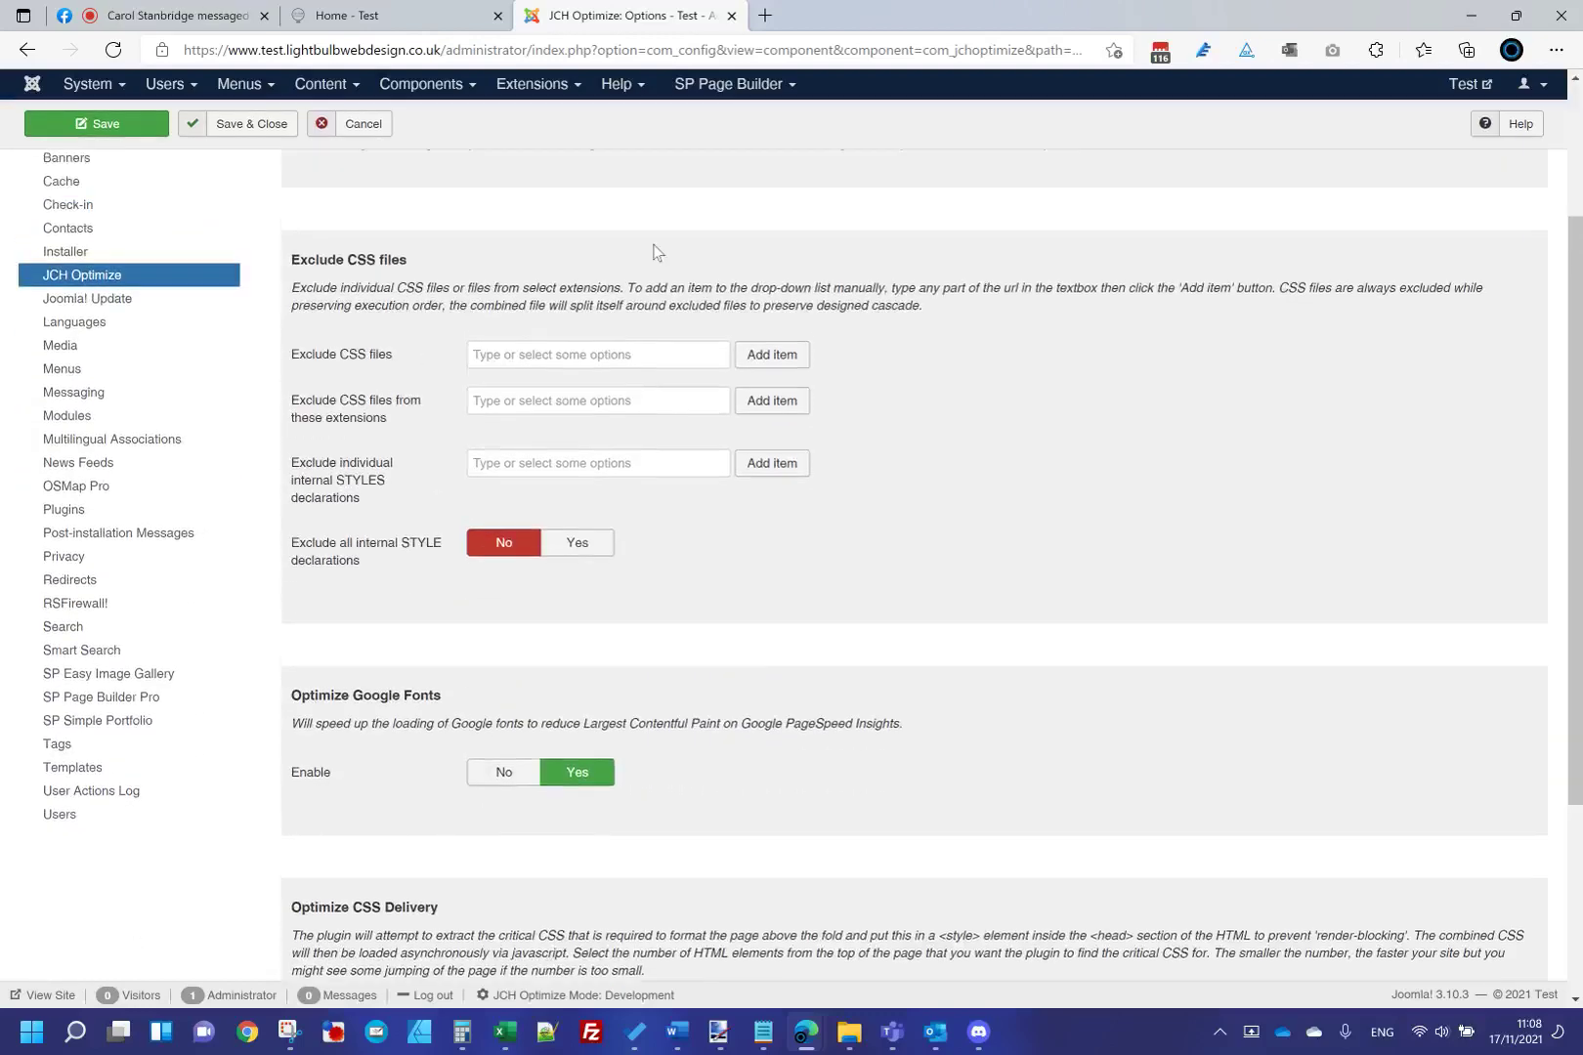
pyautogui.scroll(3, 645, 264)
# Look through the JCH Optimize Javascript, Media, Http/2 Push and CDN settings.
pyautogui.click(615, 244)
pyautogui.click(665, 239)
pyautogui.click(747, 240)
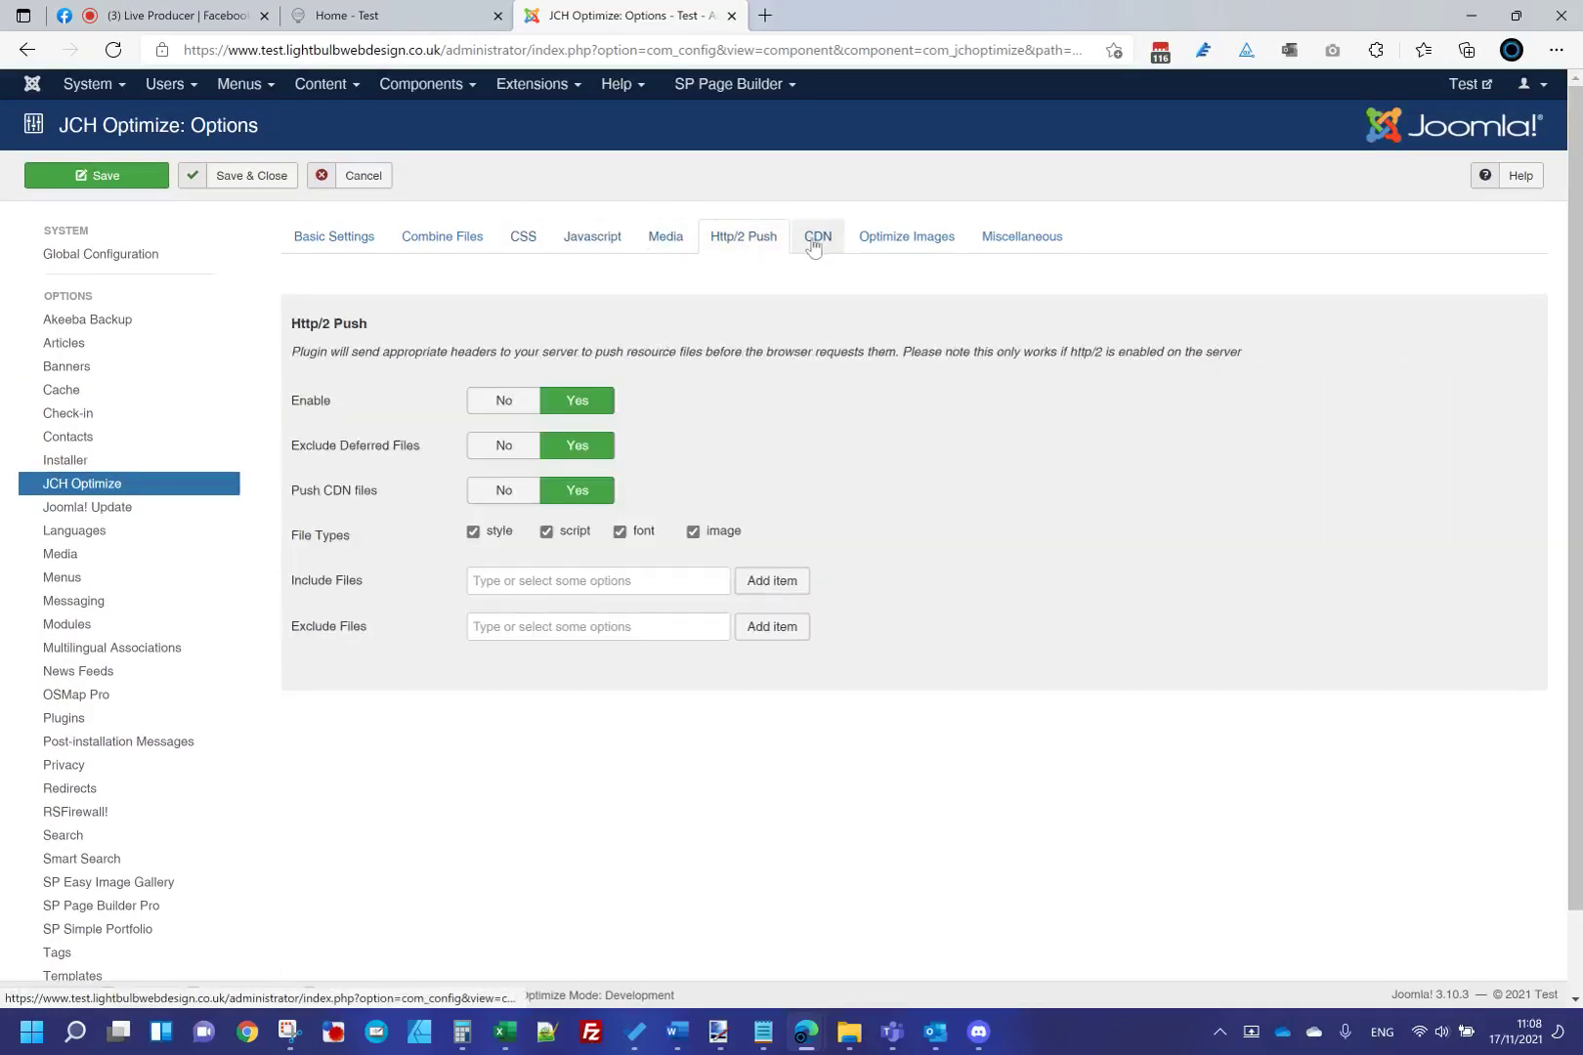
pyautogui.click(818, 238)
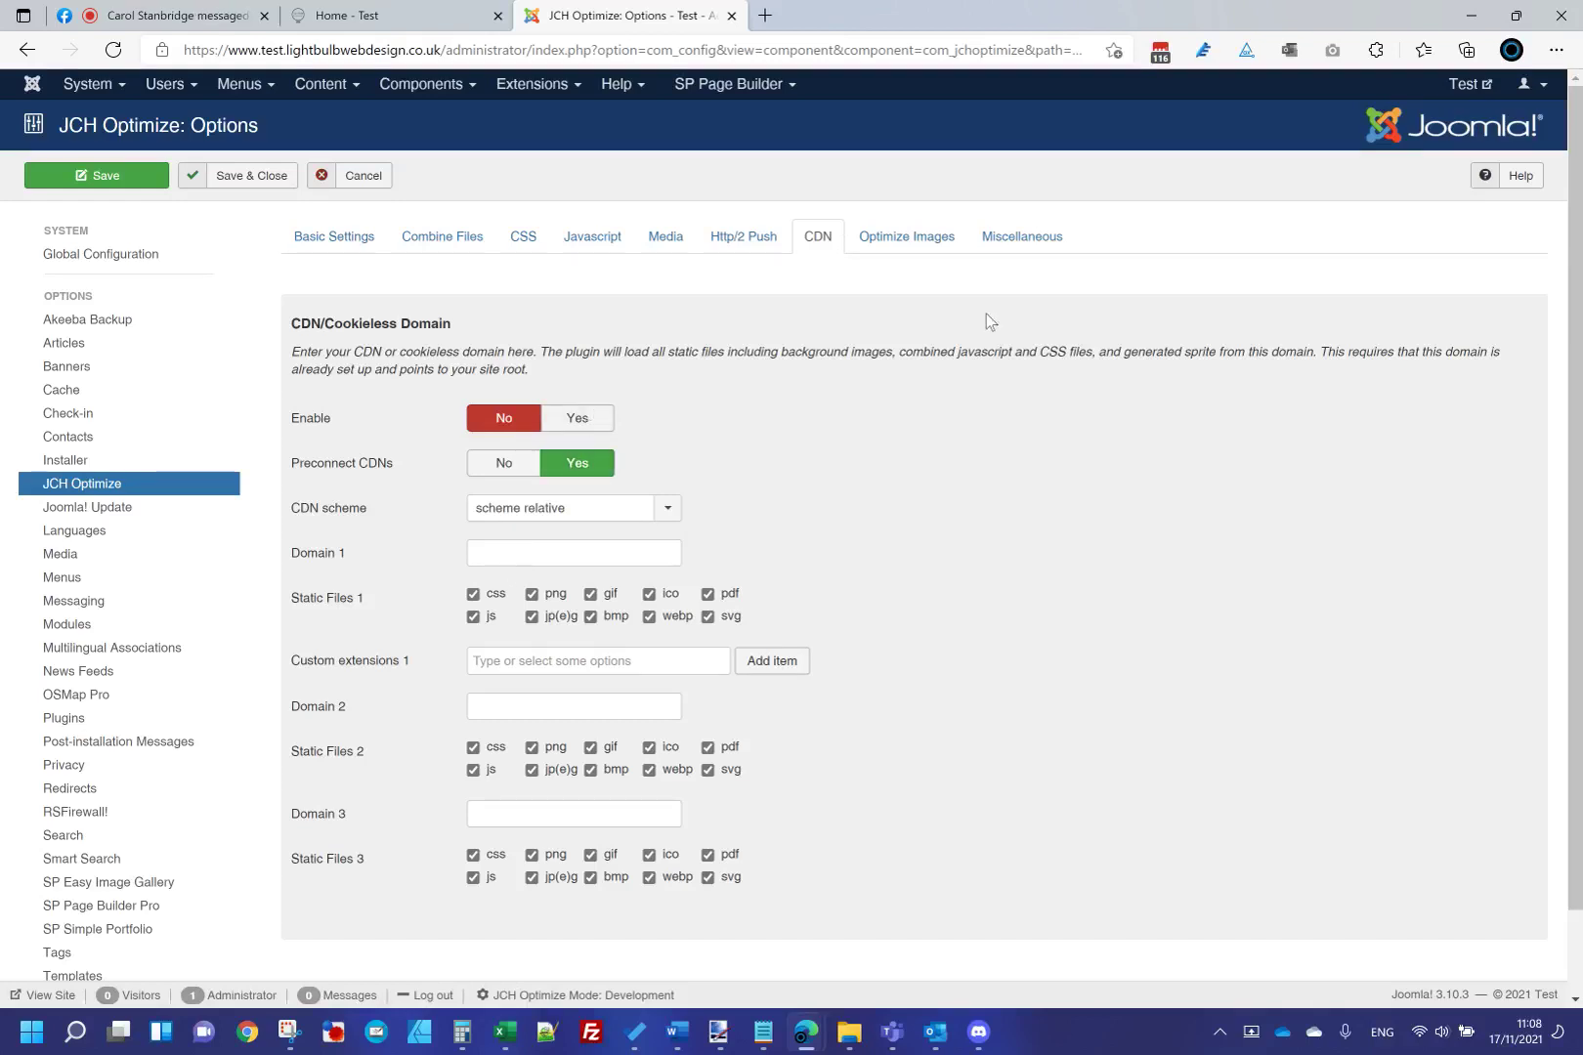
# Examine the JCH Optimize image optimization and miscellaneous settings, and leave the options without saving.
pyautogui.click(948, 249)
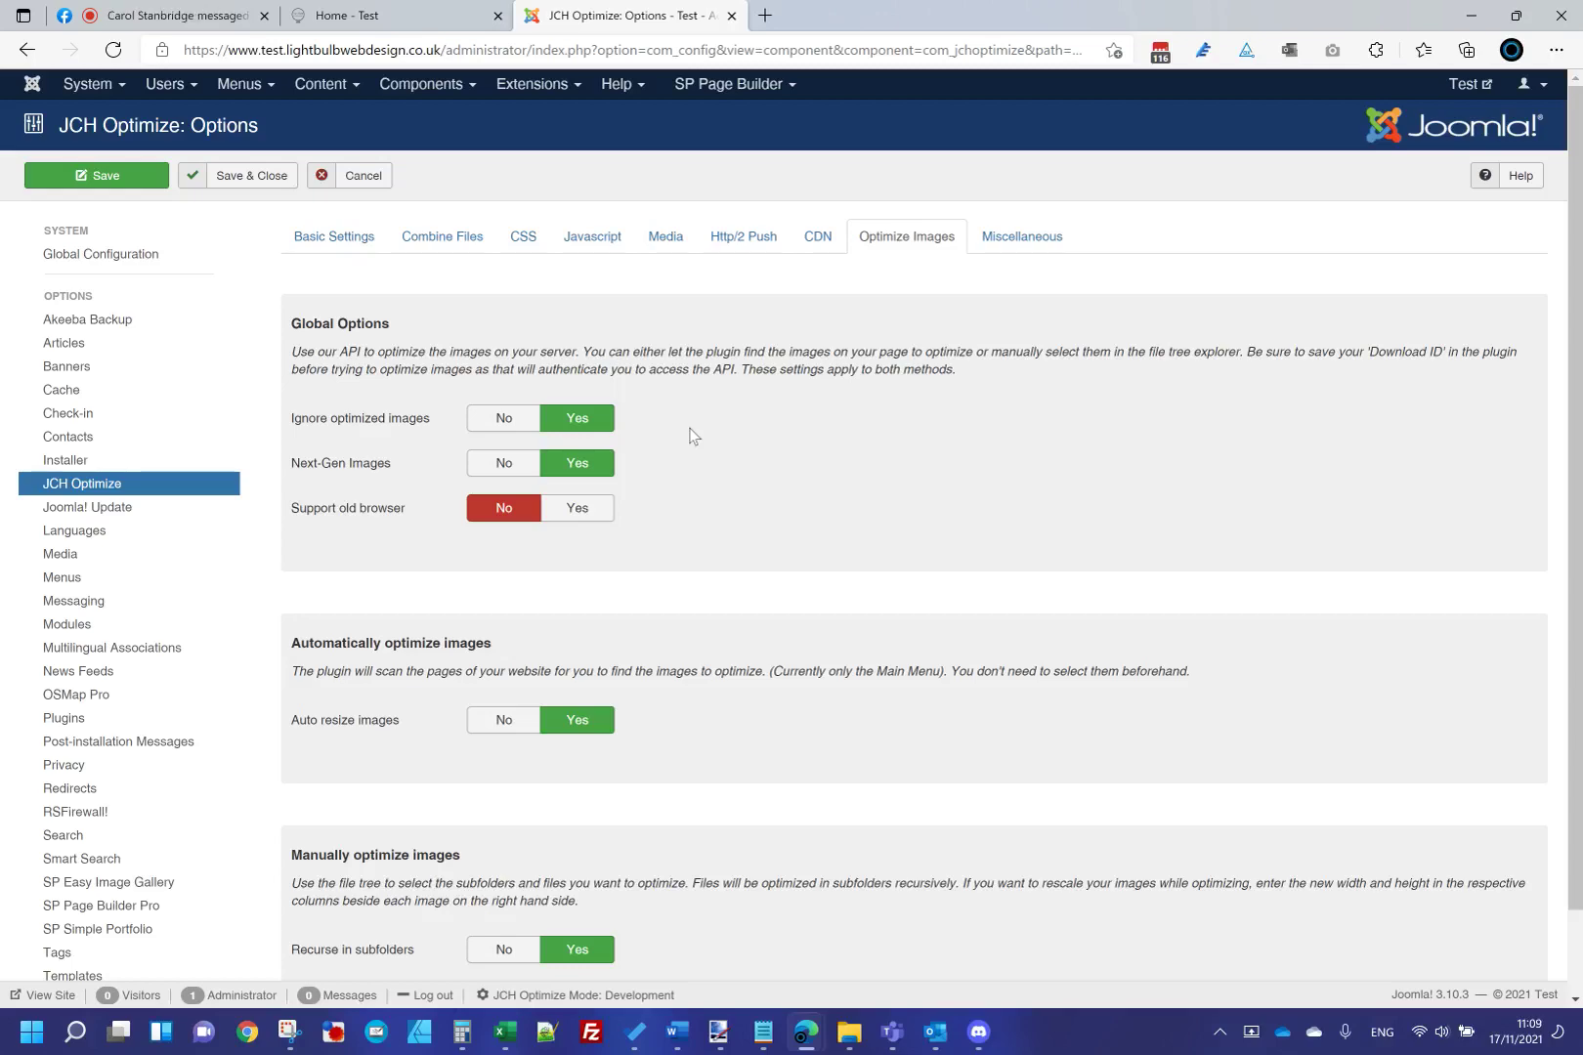
pyautogui.scroll(-1, 692, 435)
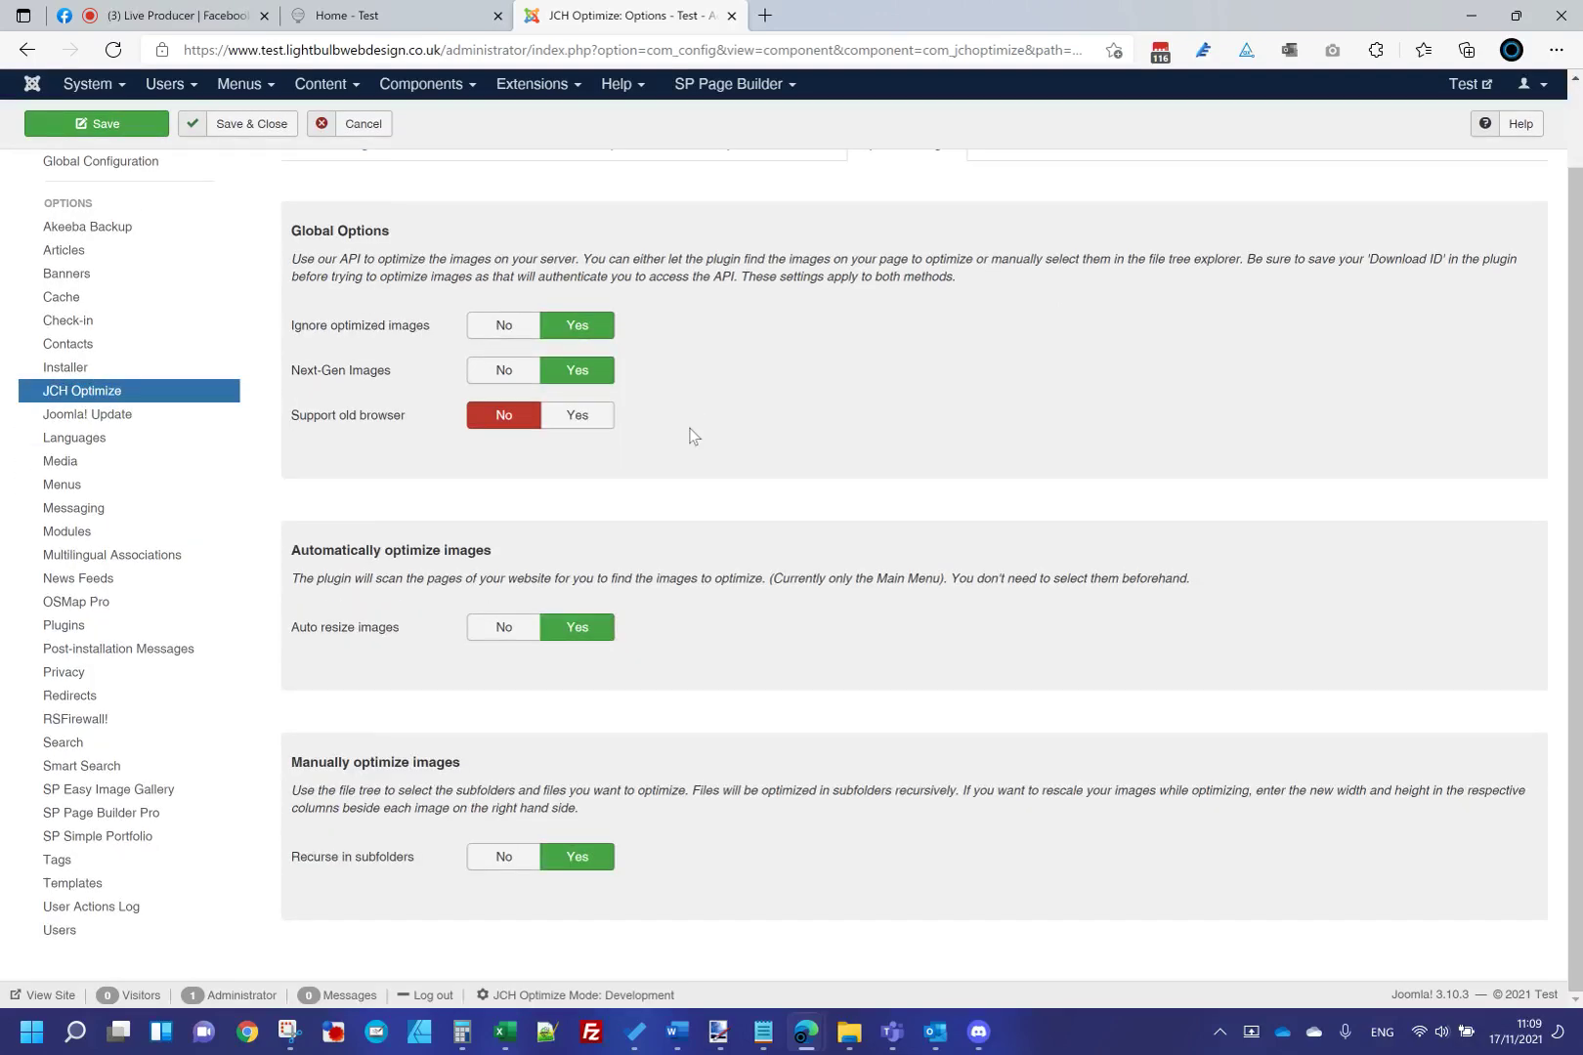
pyautogui.scroll(1, 692, 436)
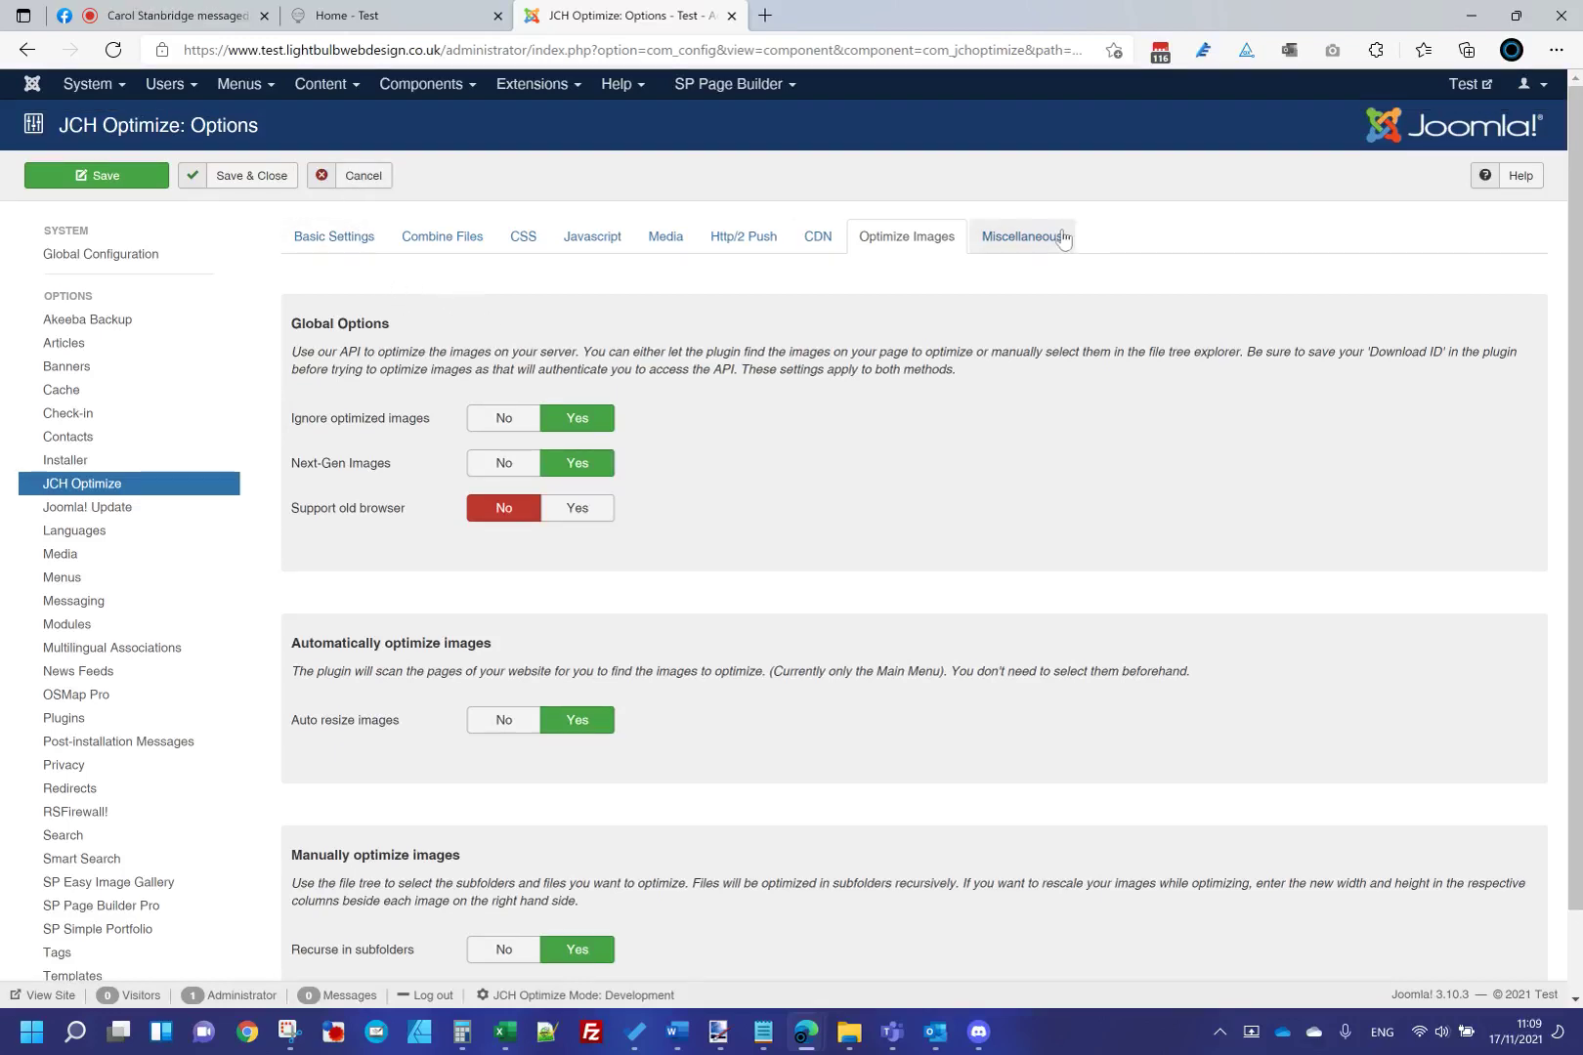
pyautogui.click(1022, 237)
pyautogui.click(924, 239)
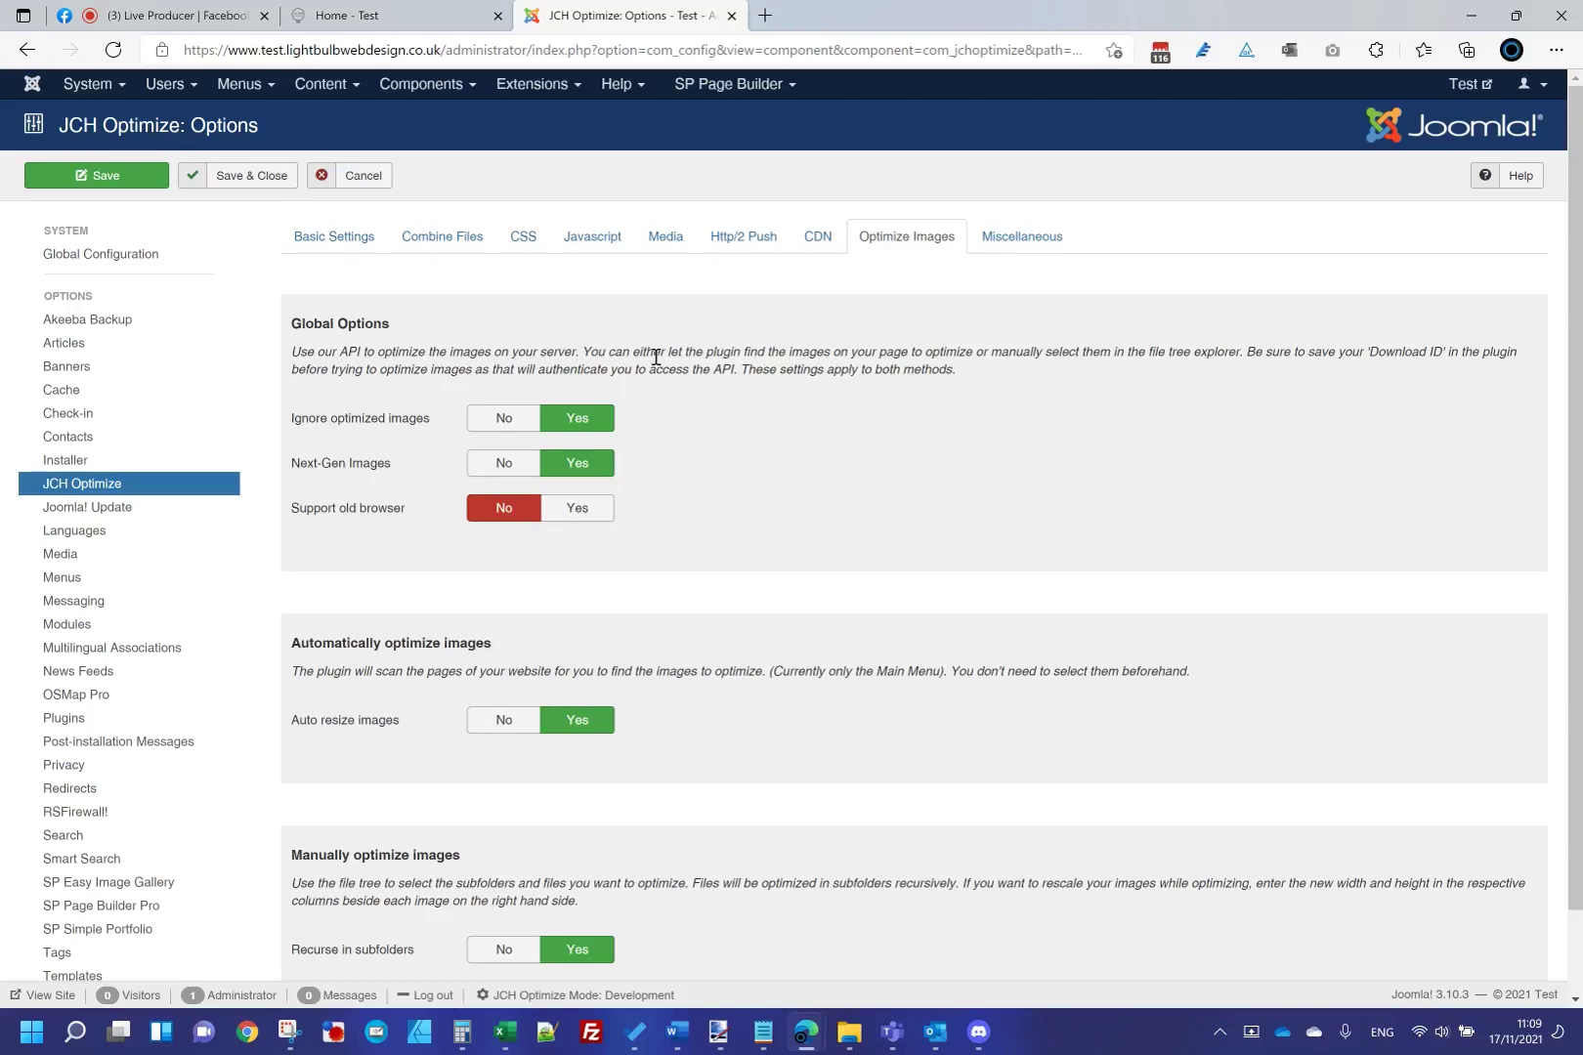
pyautogui.click(336, 183)
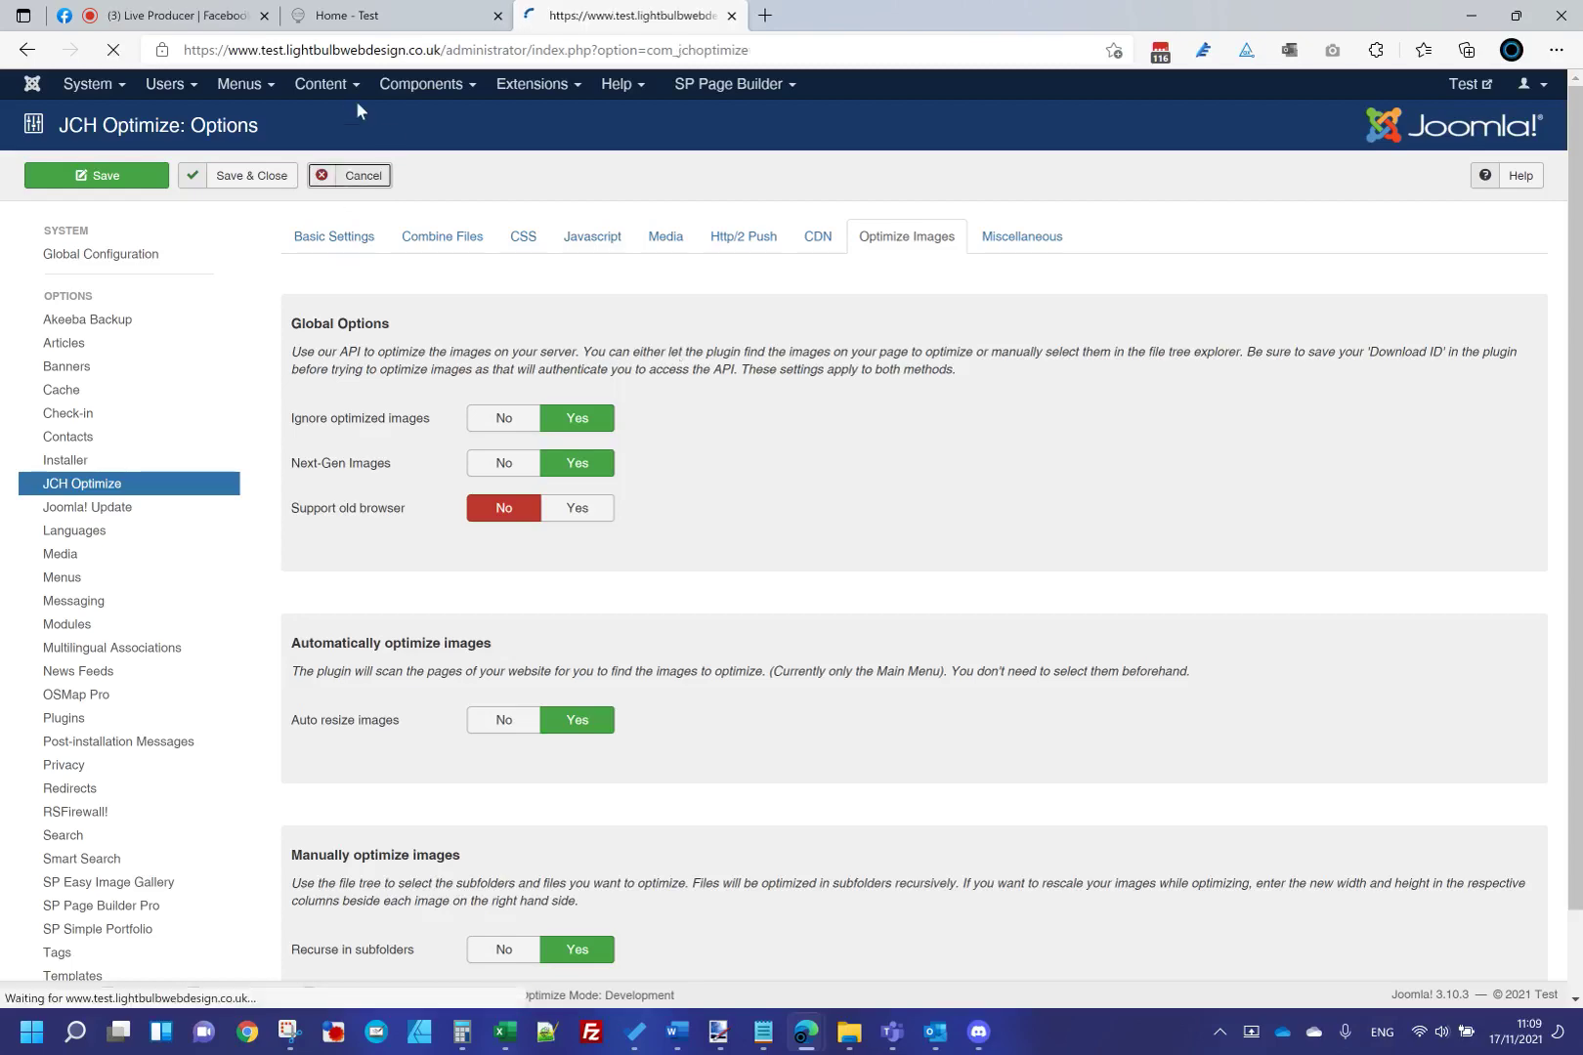
# Check the Facebook live dashboard, dismiss its frame-rate alert, and look at the notifications.
pyautogui.click(225, 18)
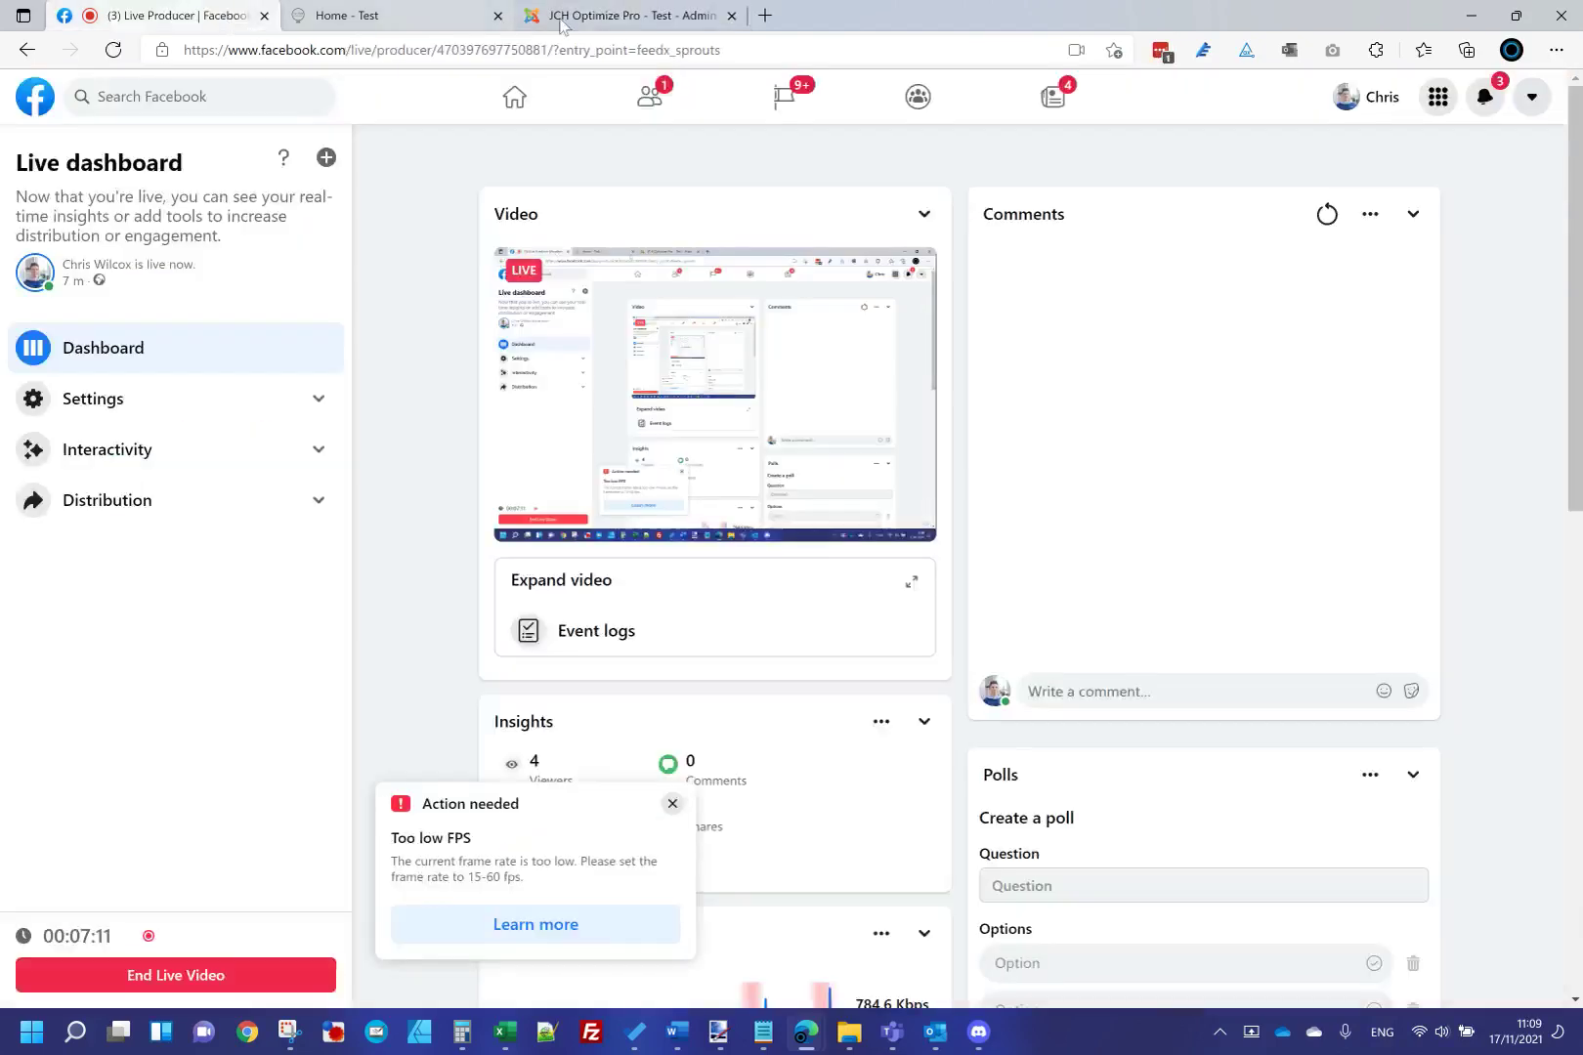
pyautogui.click(625, 16)
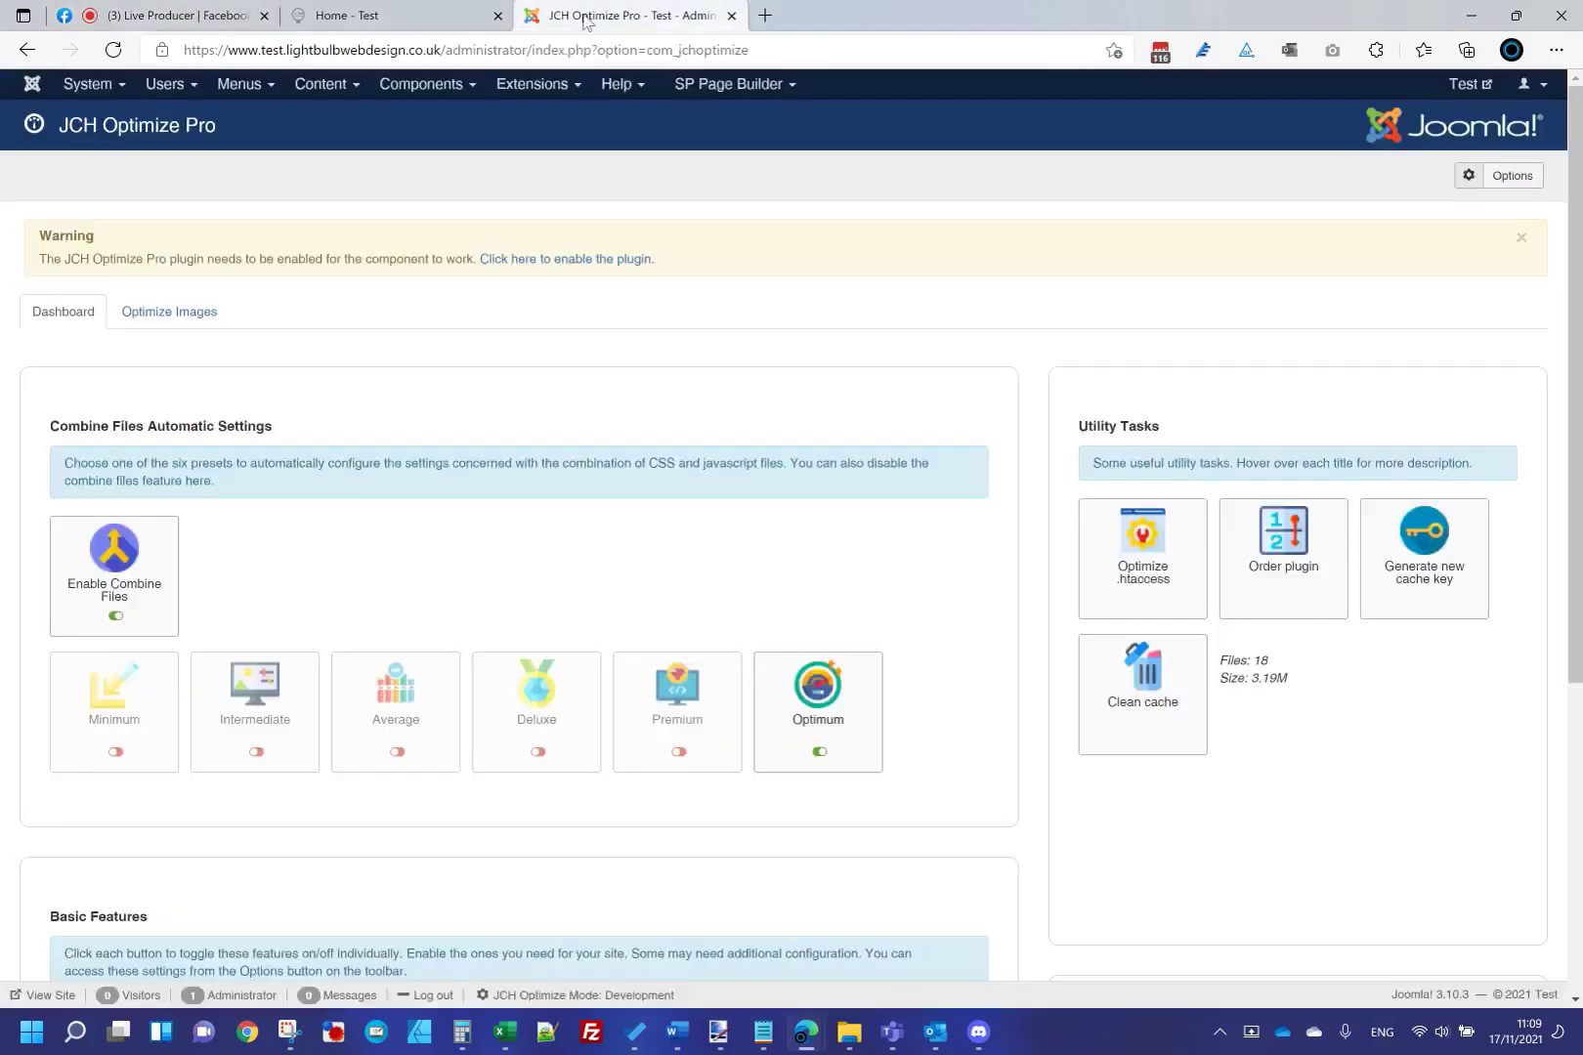
pyautogui.click(215, 12)
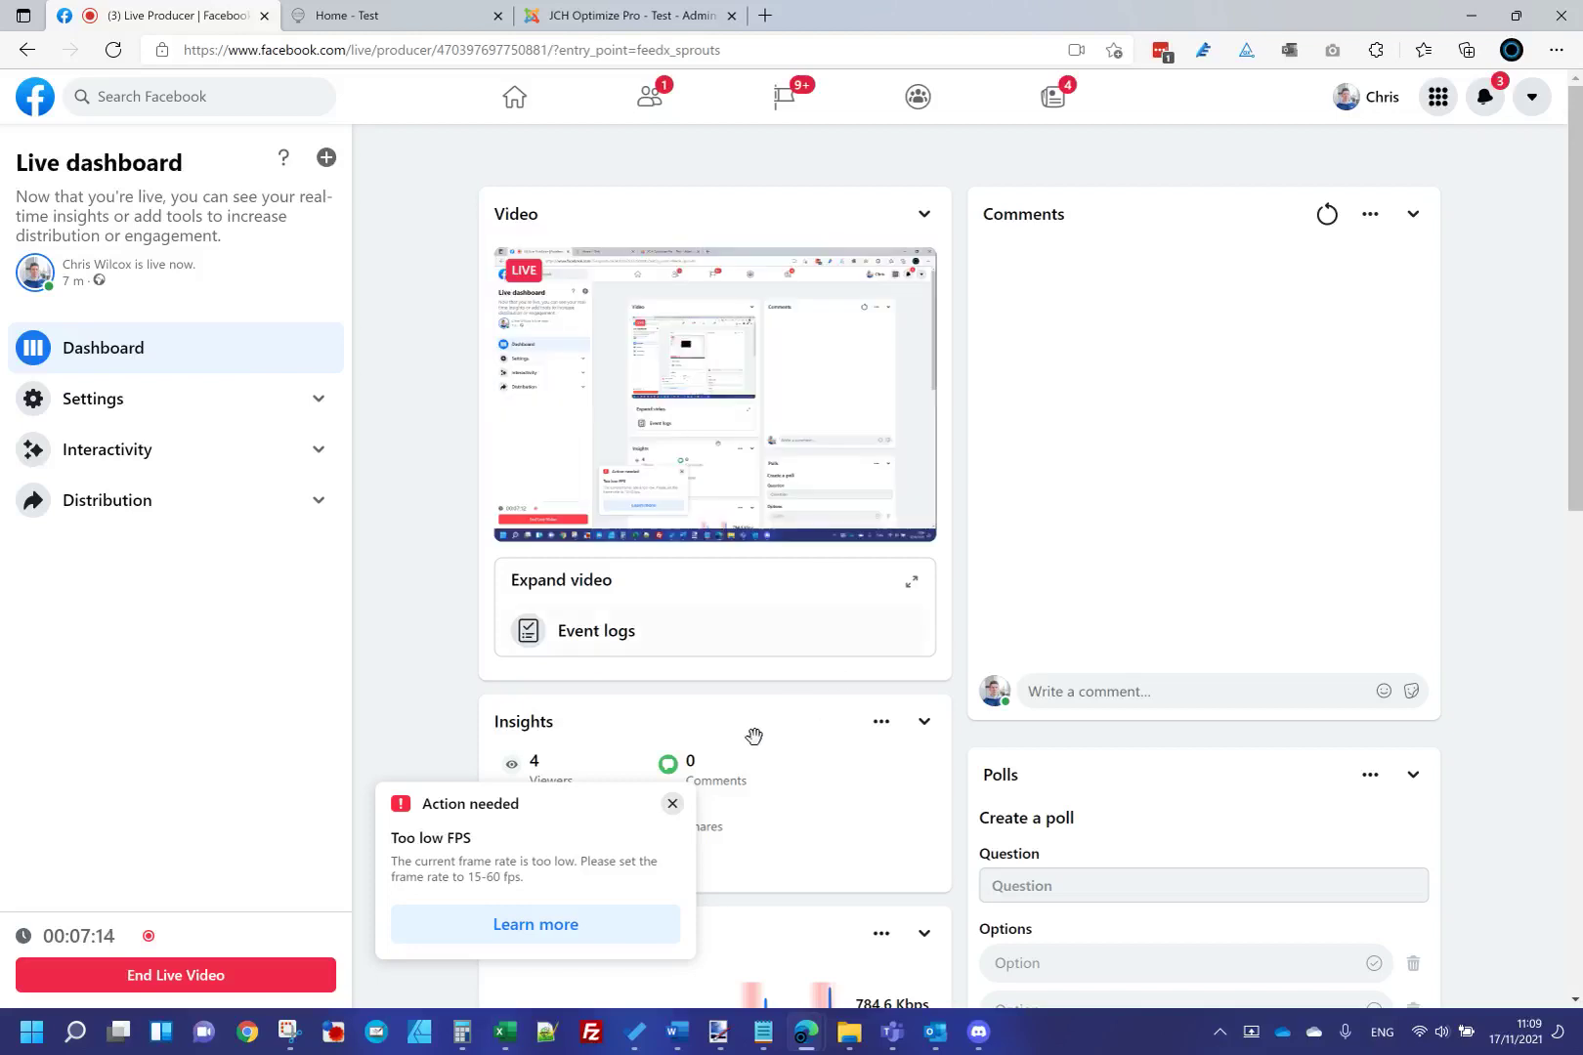
pyautogui.click(672, 804)
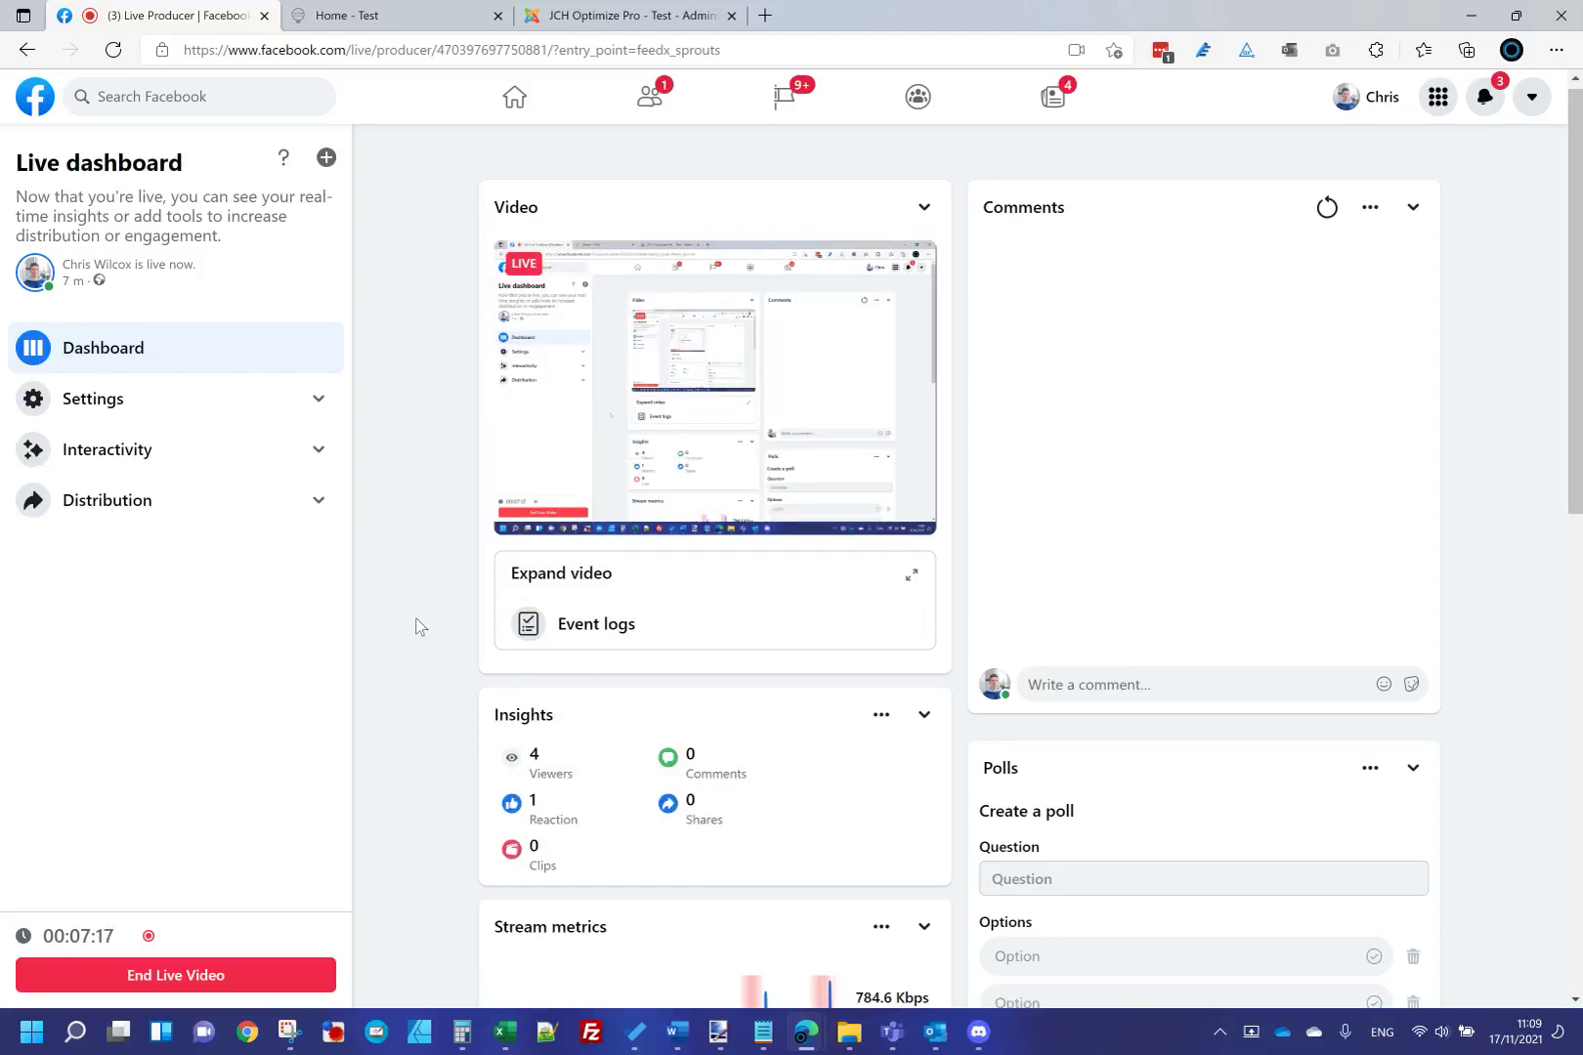
pyautogui.scroll(-2, 417, 625)
pyautogui.scroll(2, 505, 416)
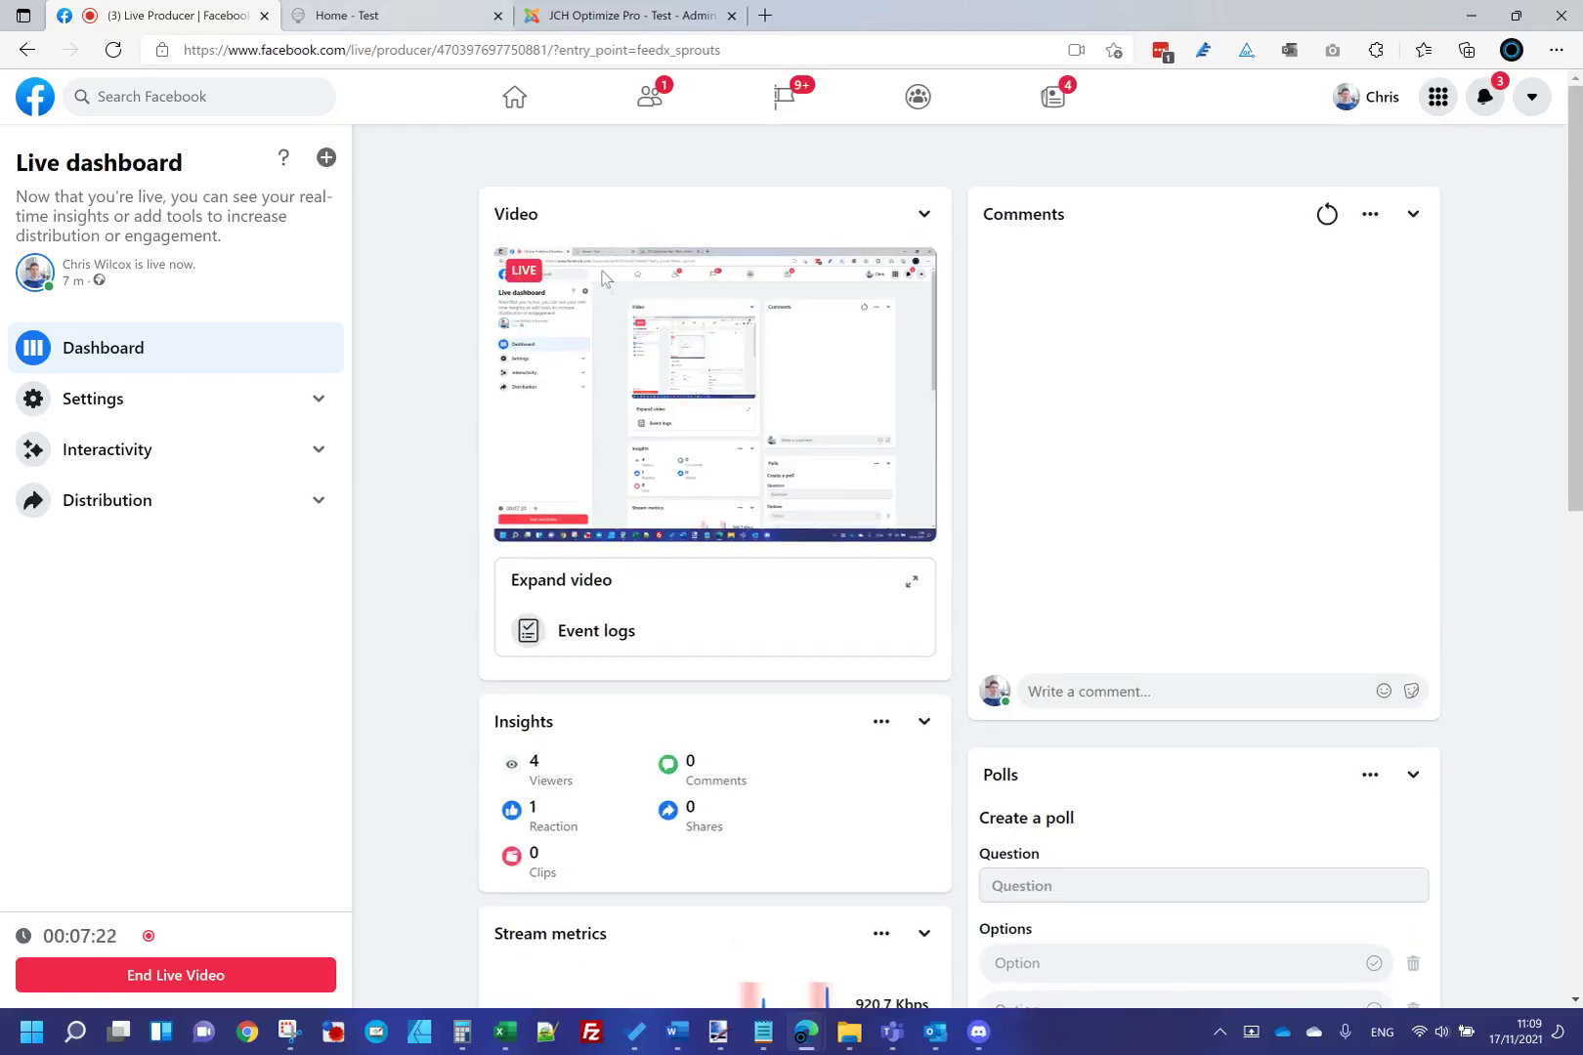
pyautogui.click(1483, 99)
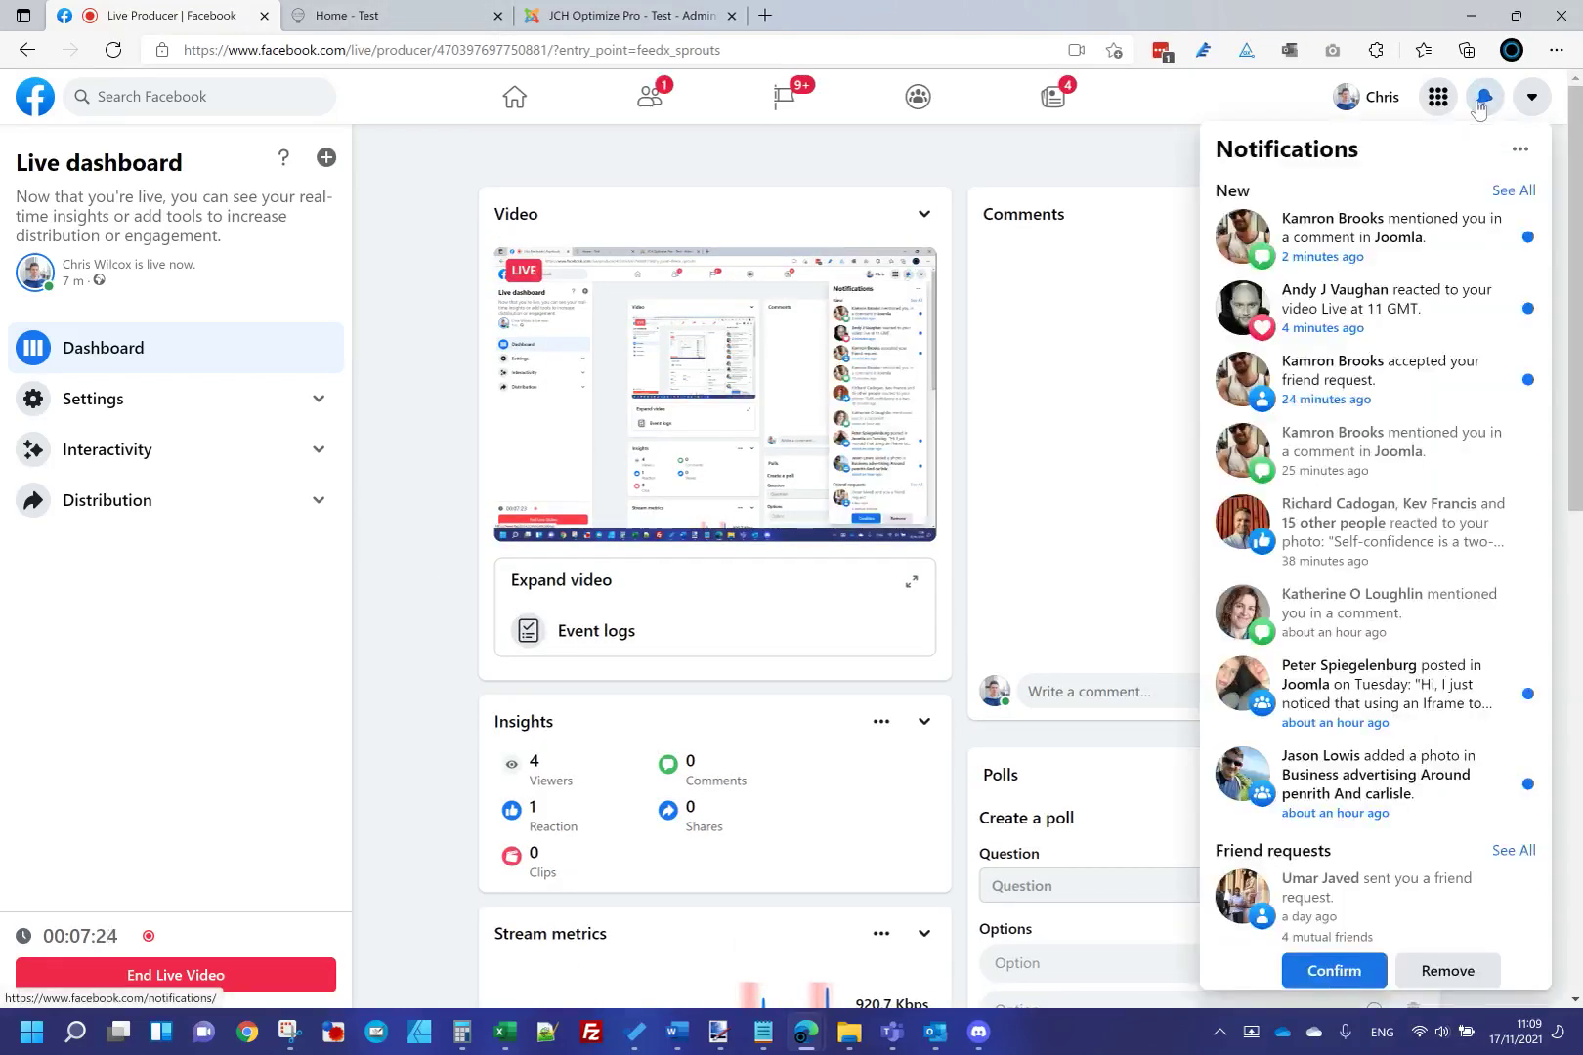
pyautogui.click(1482, 99)
# Return to the Joomla administration, open OSMap Pro, inspect the default sitemap's XML version, and close that tab.
pyautogui.click(626, 15)
pyautogui.click(435, 95)
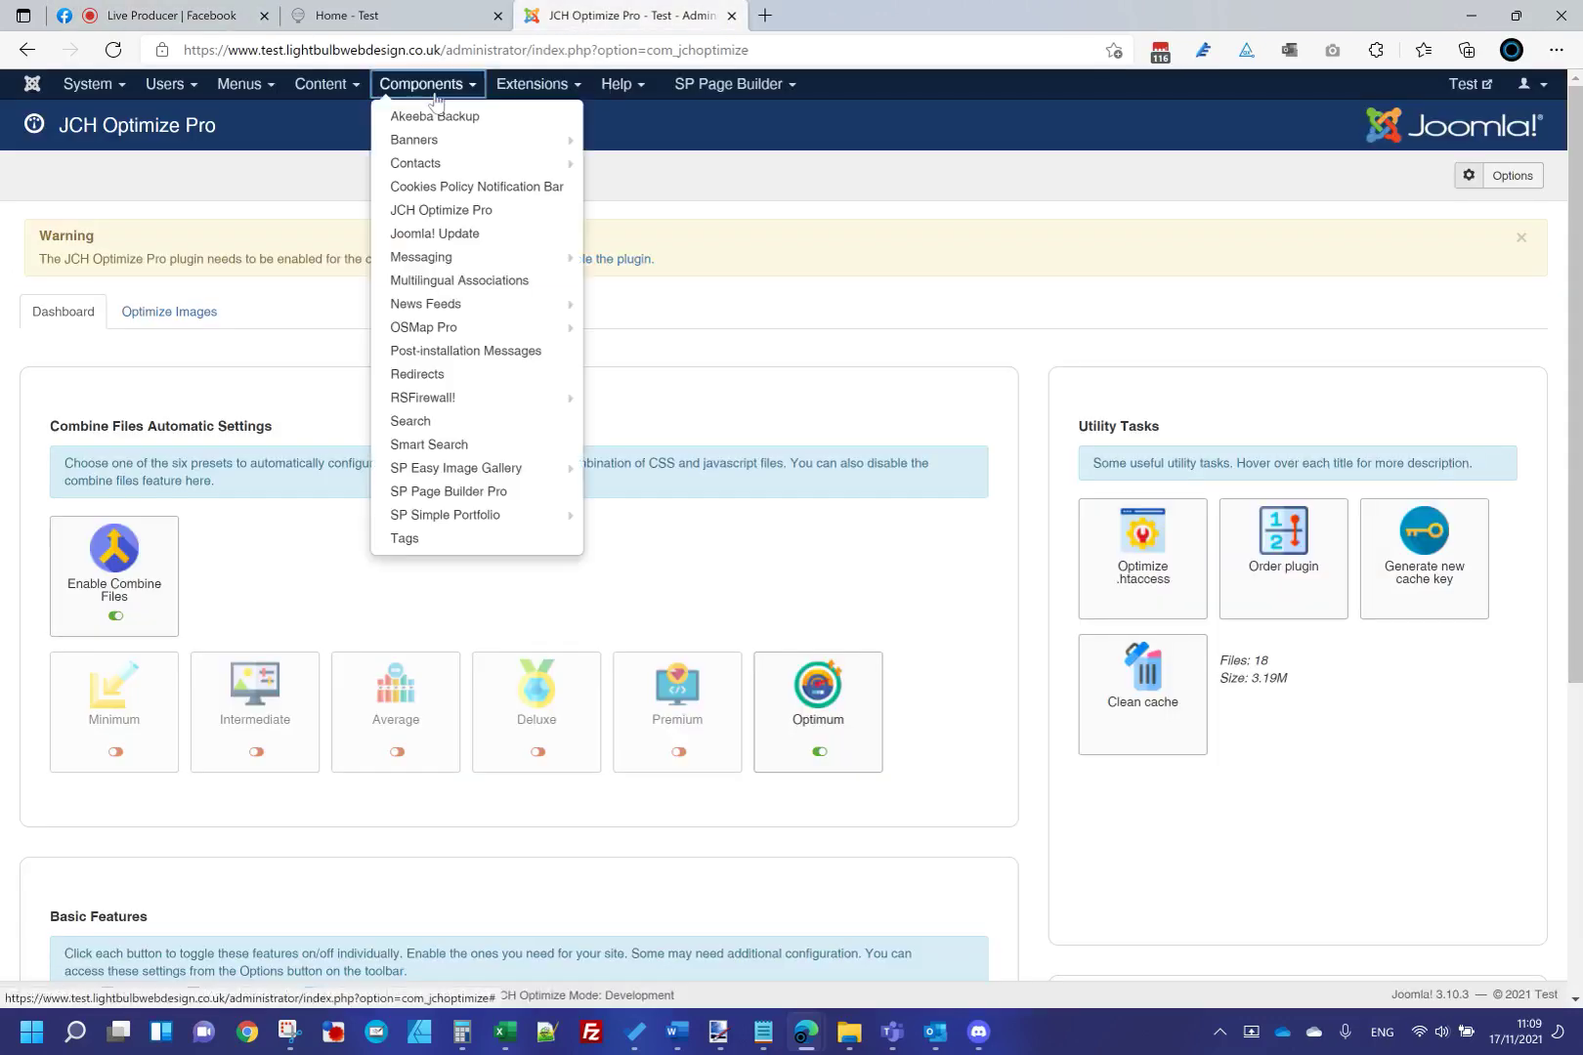
pyautogui.click(490, 337)
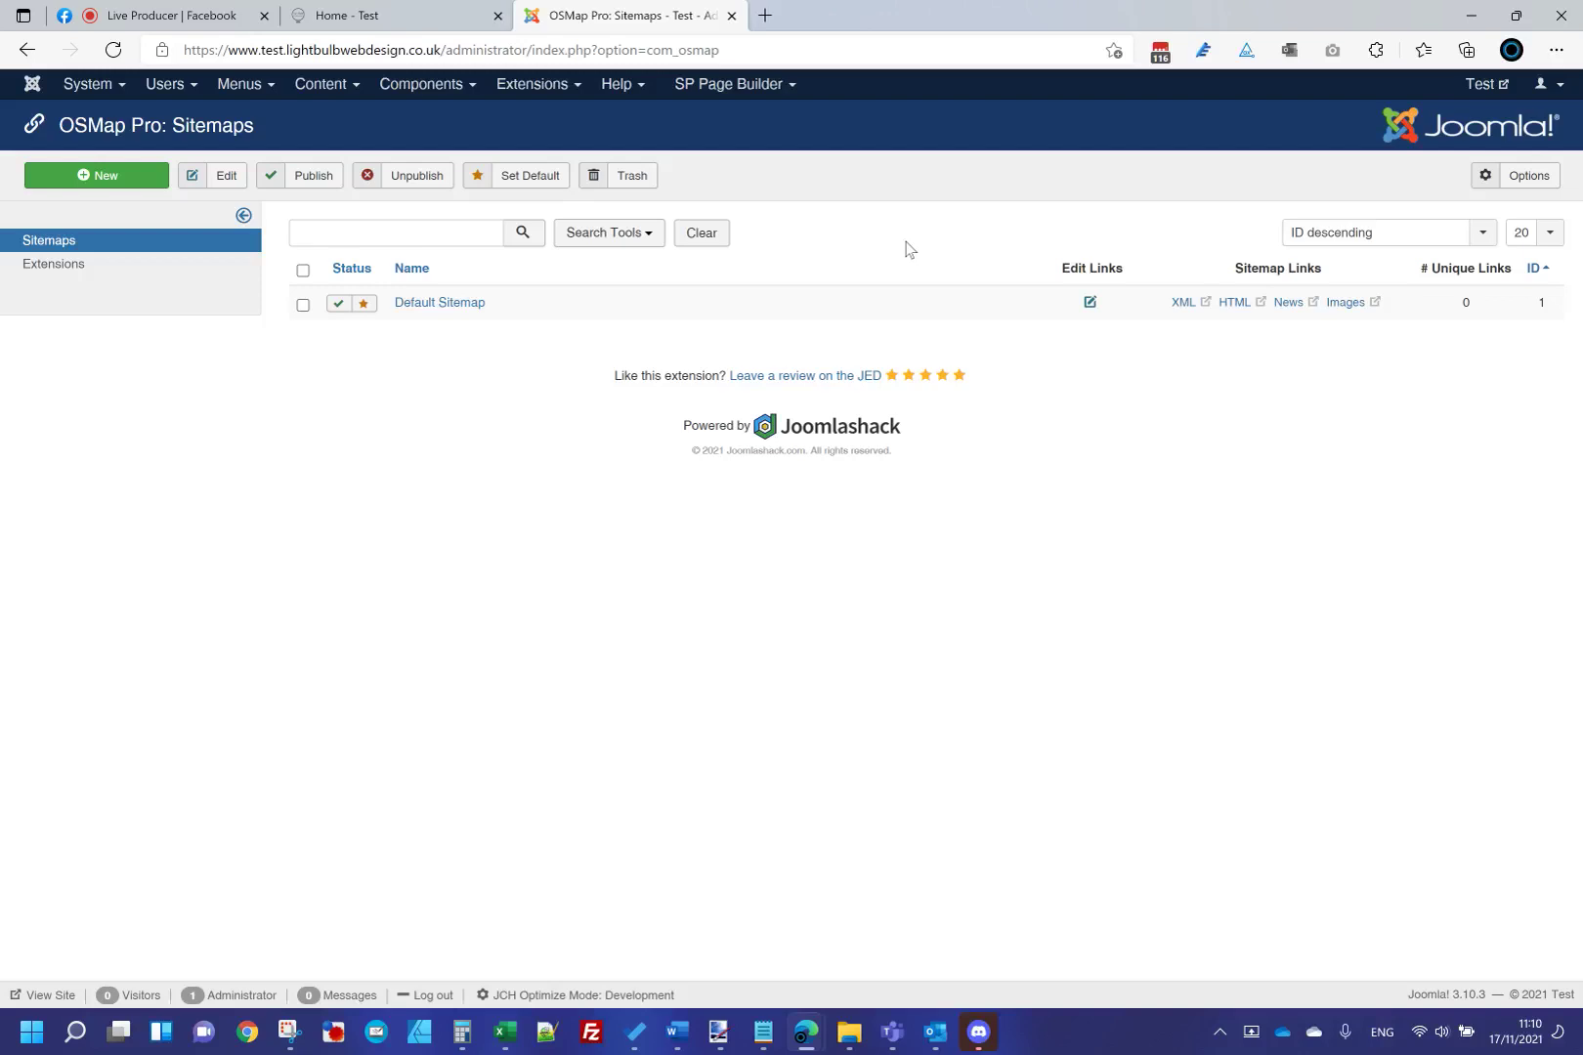
pyautogui.click(1183, 302)
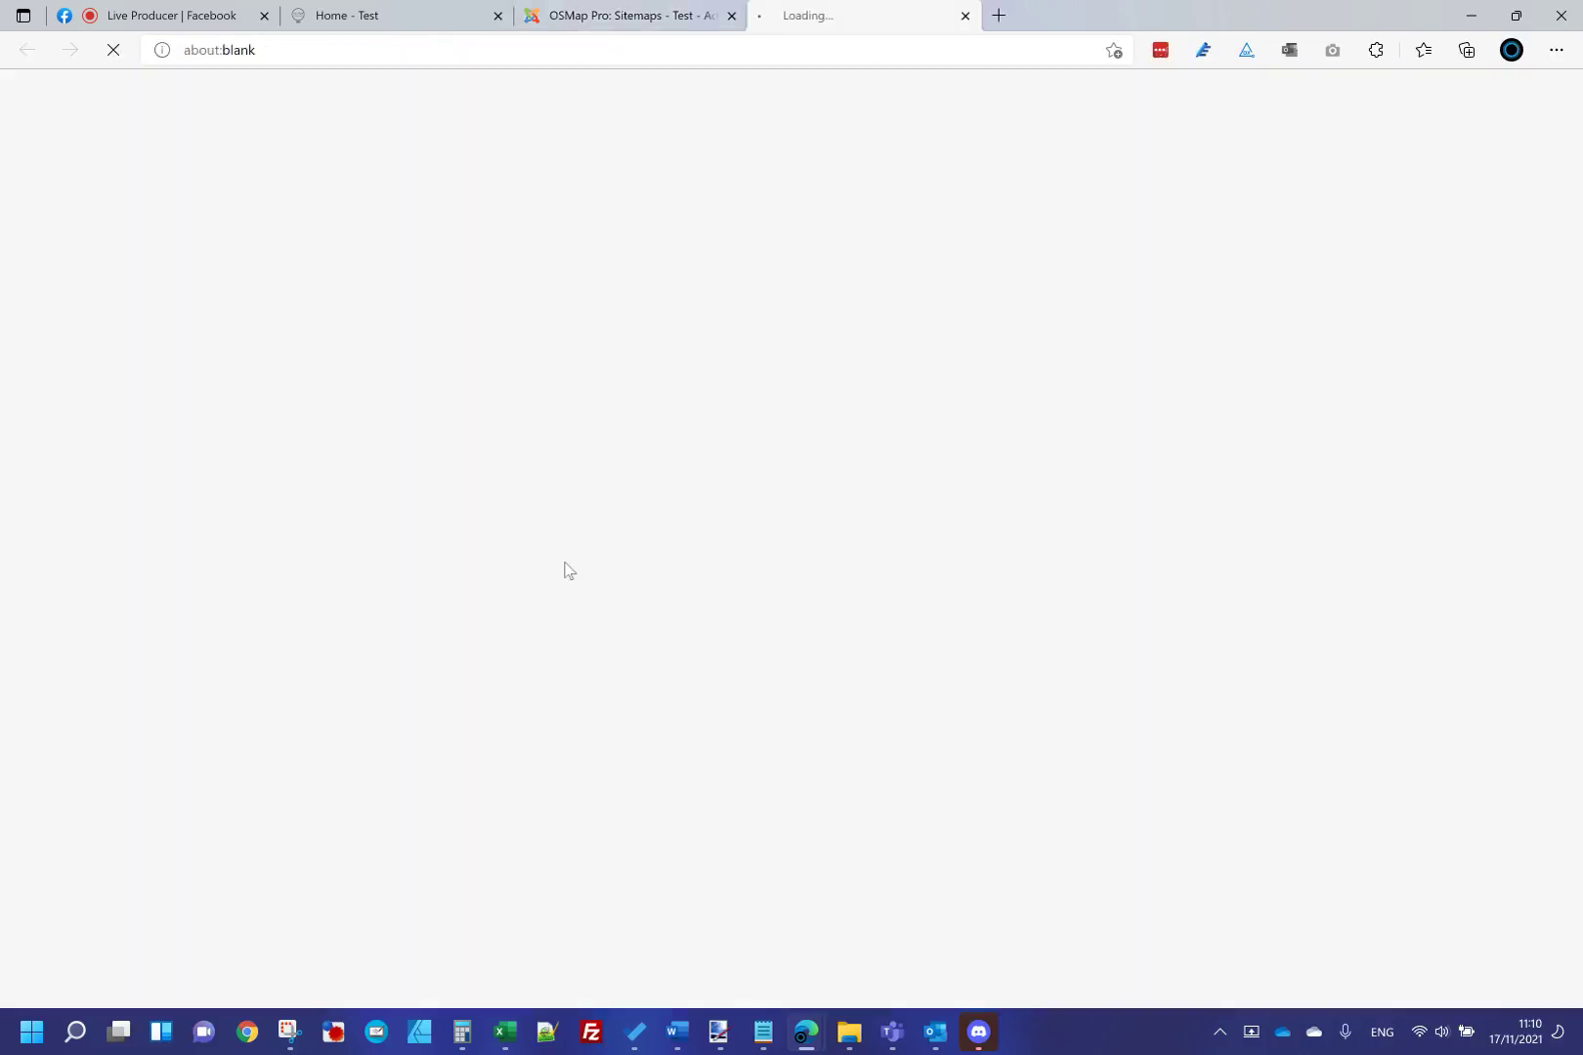
pyautogui.click(427, 48)
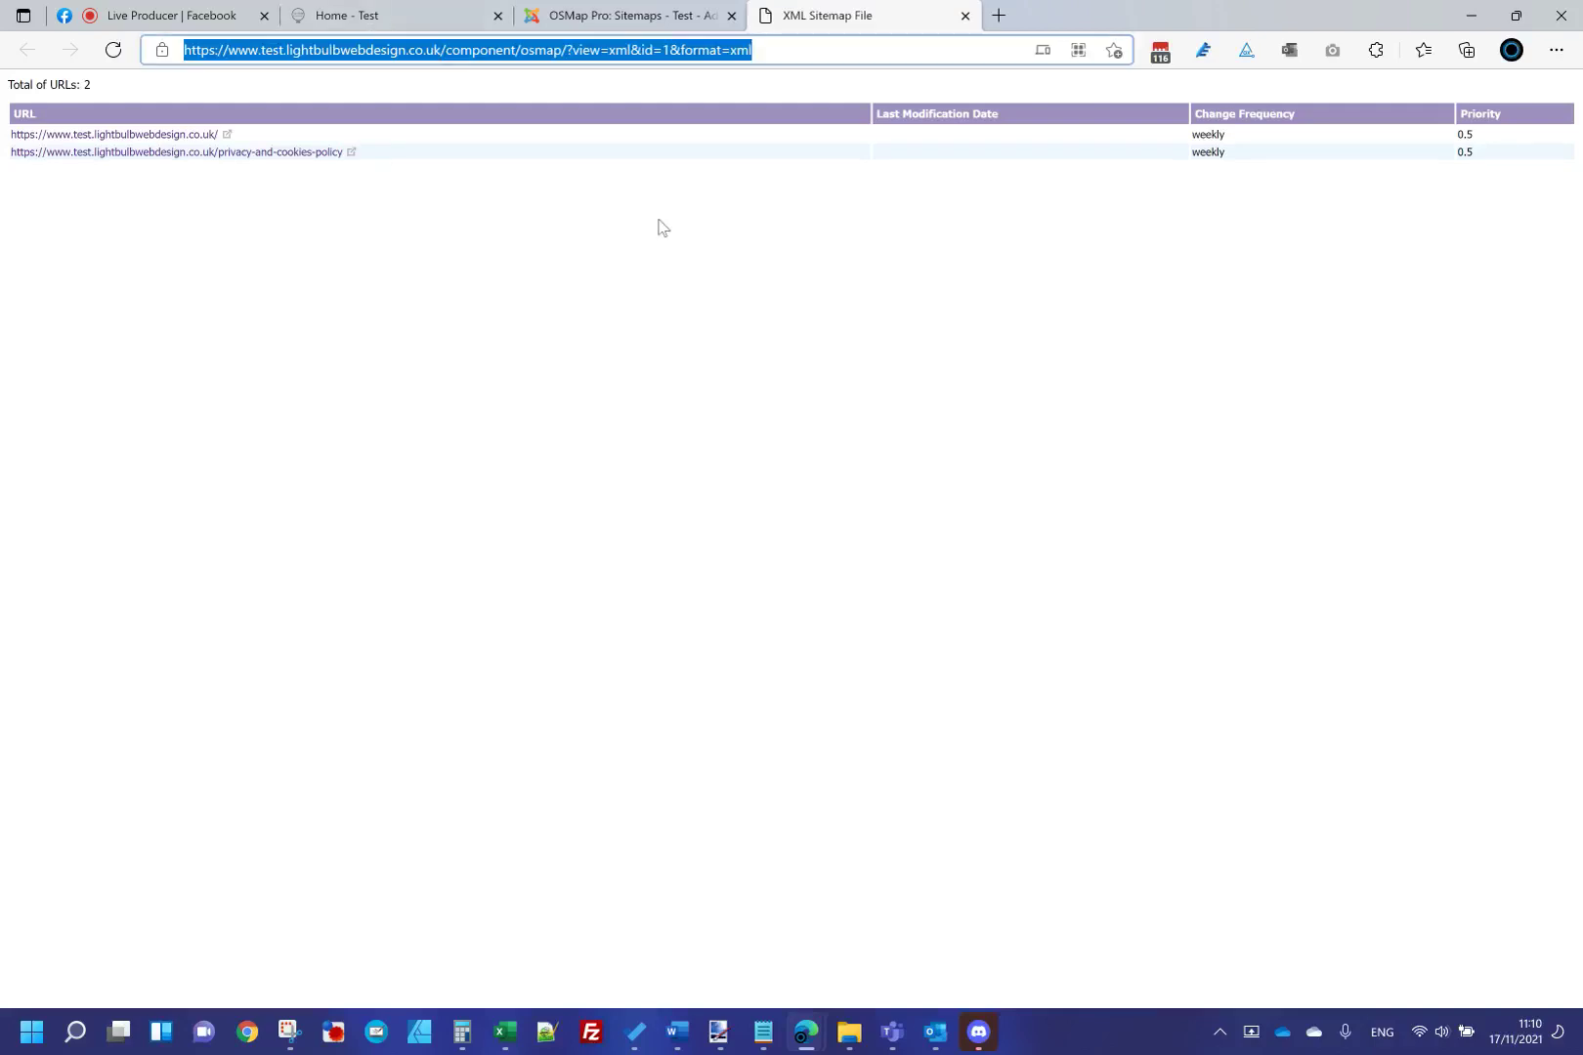
pyautogui.click(348, 154)
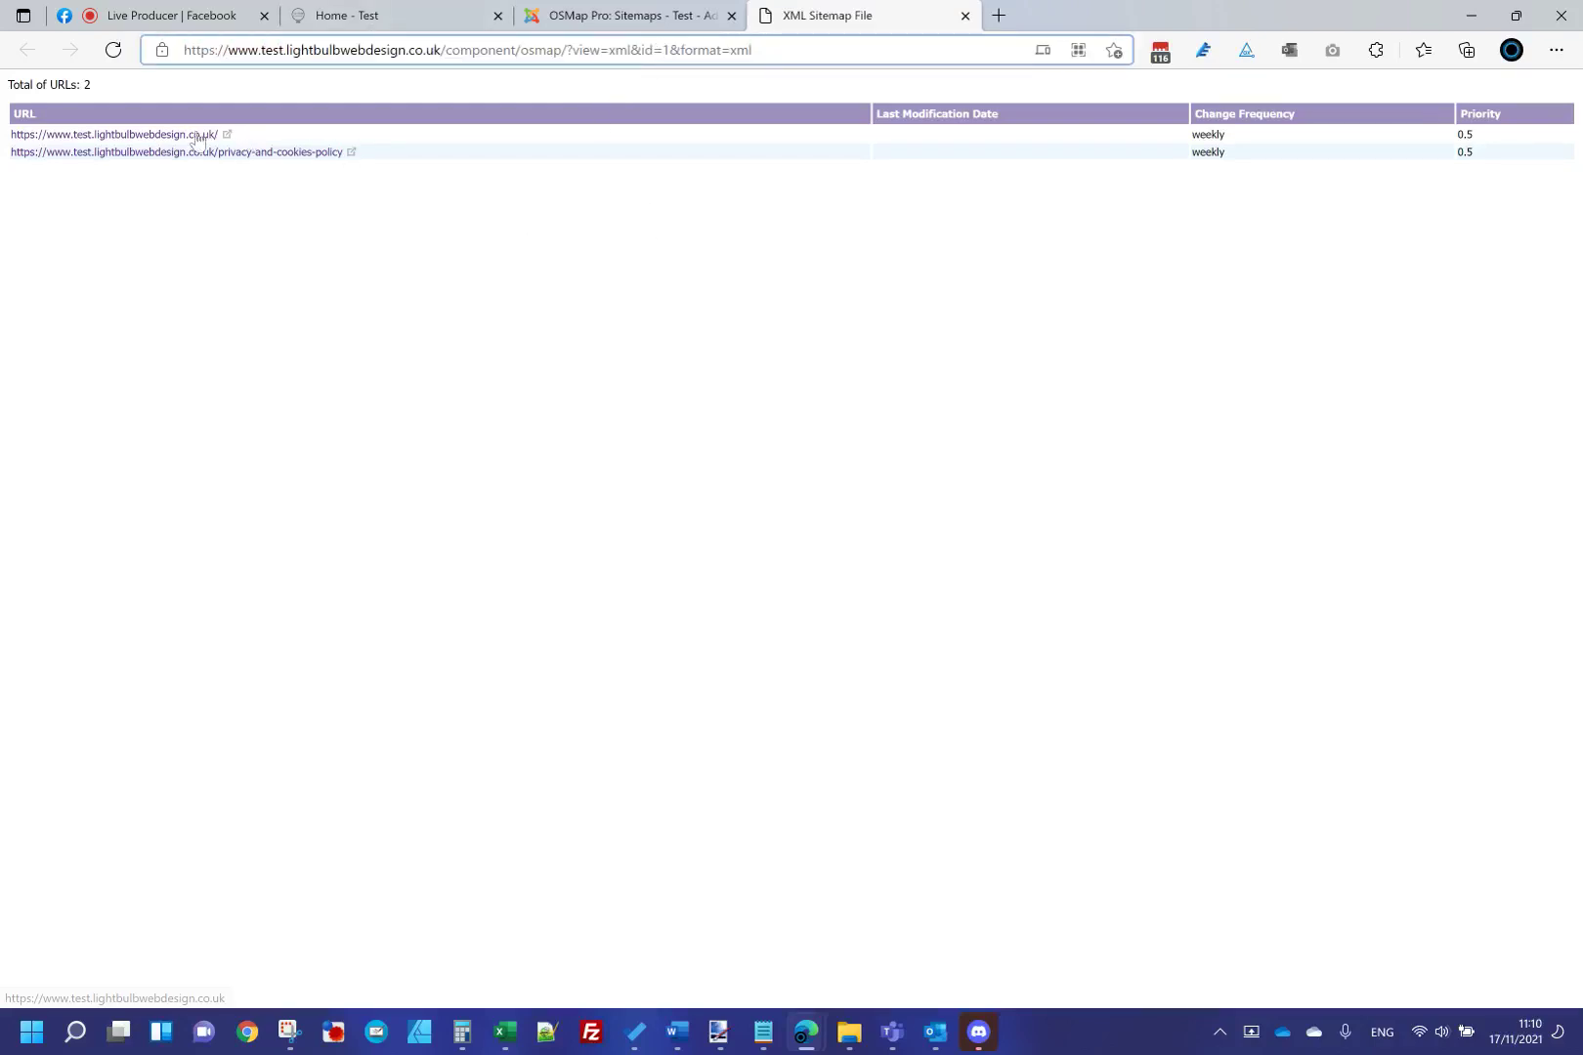
pyautogui.click(966, 16)
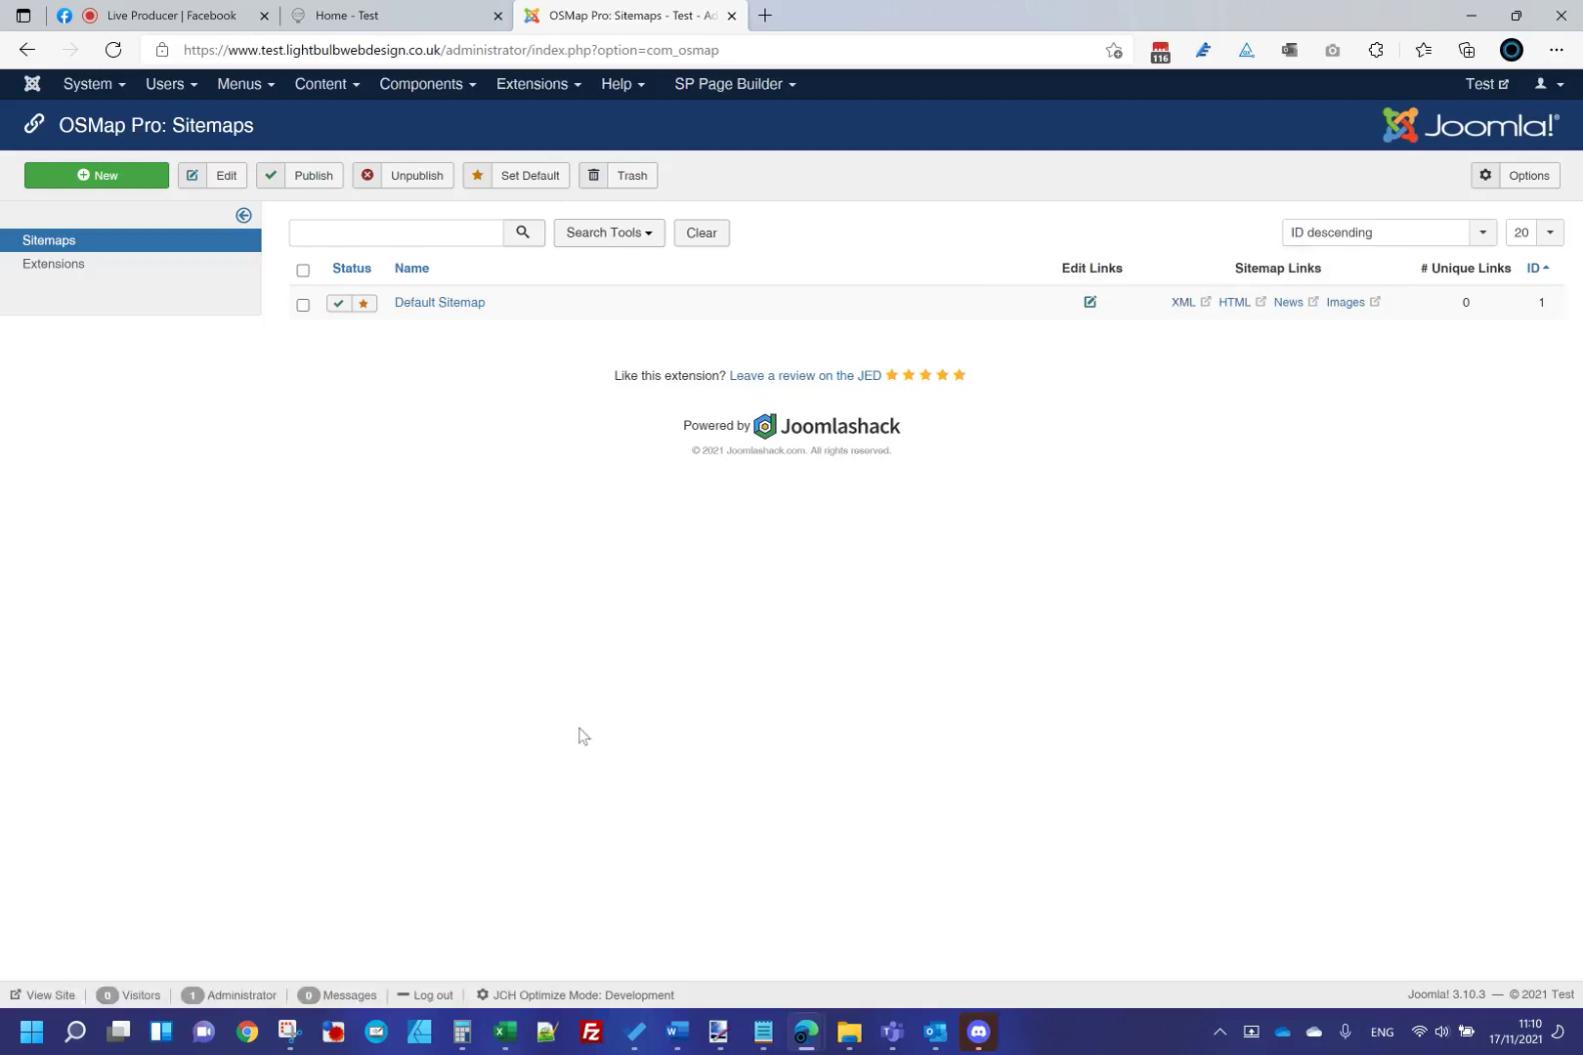
# Open RSFirewall!, examine the blocked attacks chart and recent system log messages, and view the Blocklist/Safelist entries.
pyautogui.click(455, 86)
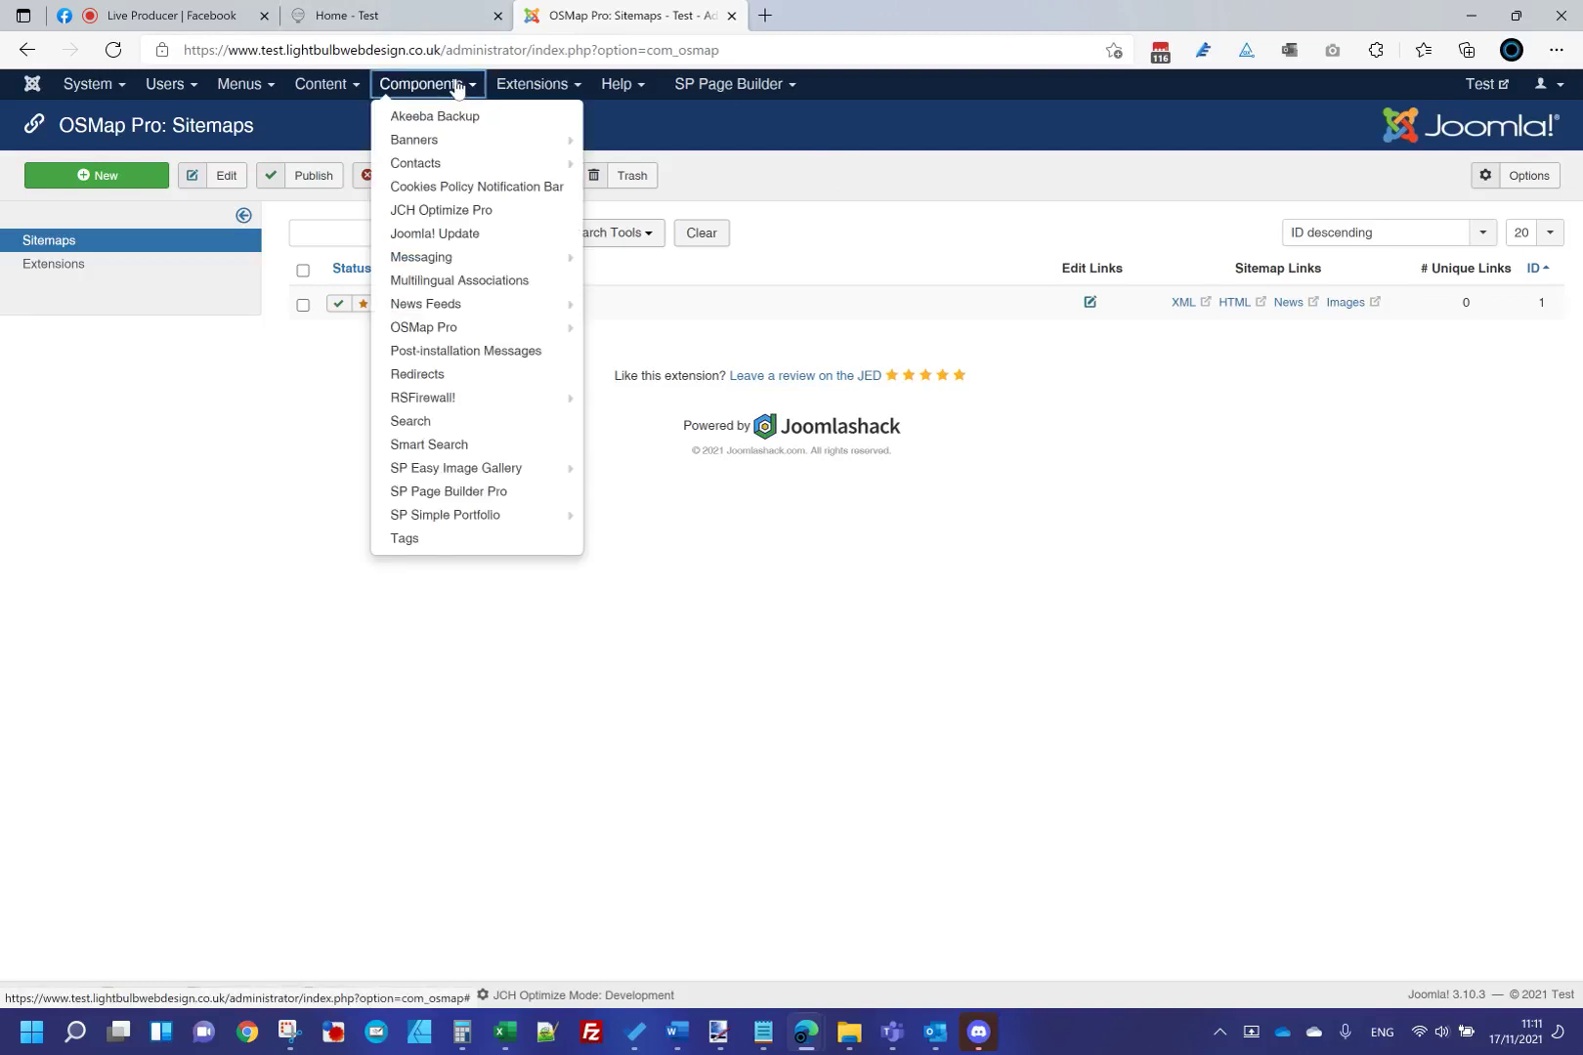
pyautogui.click(461, 398)
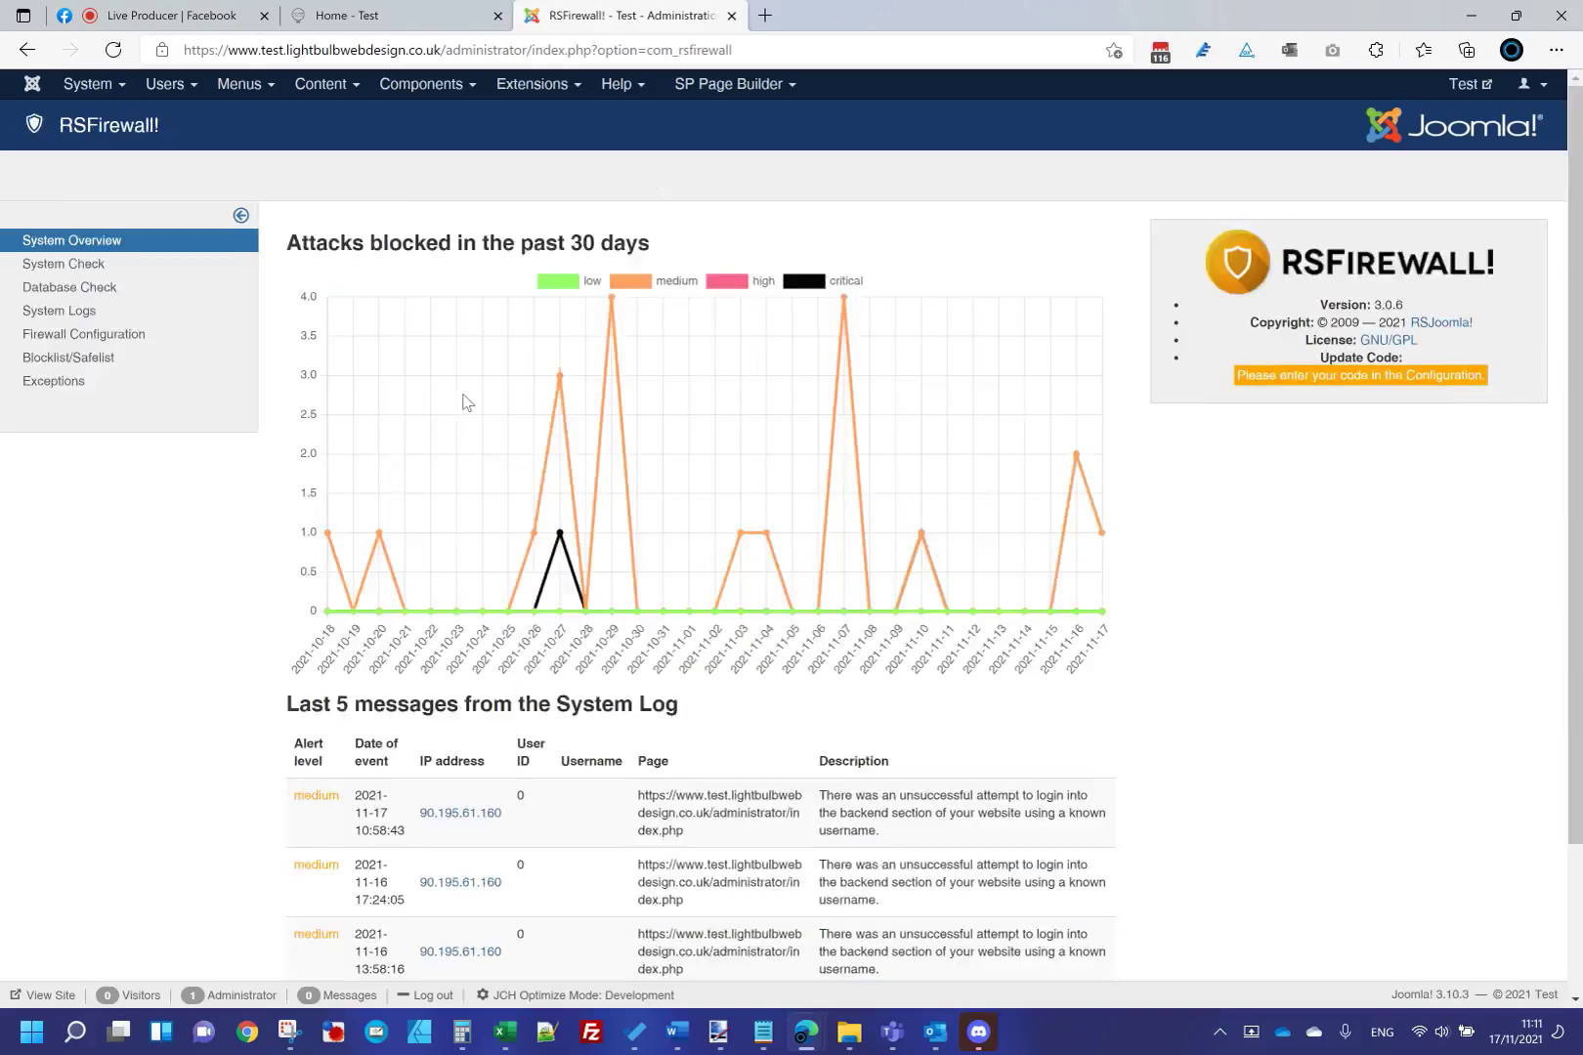
pyautogui.moveTo(649, 247); pyautogui.dragTo(383, 234)
pyautogui.click(349, 238)
pyautogui.scroll(-2, 244, 663)
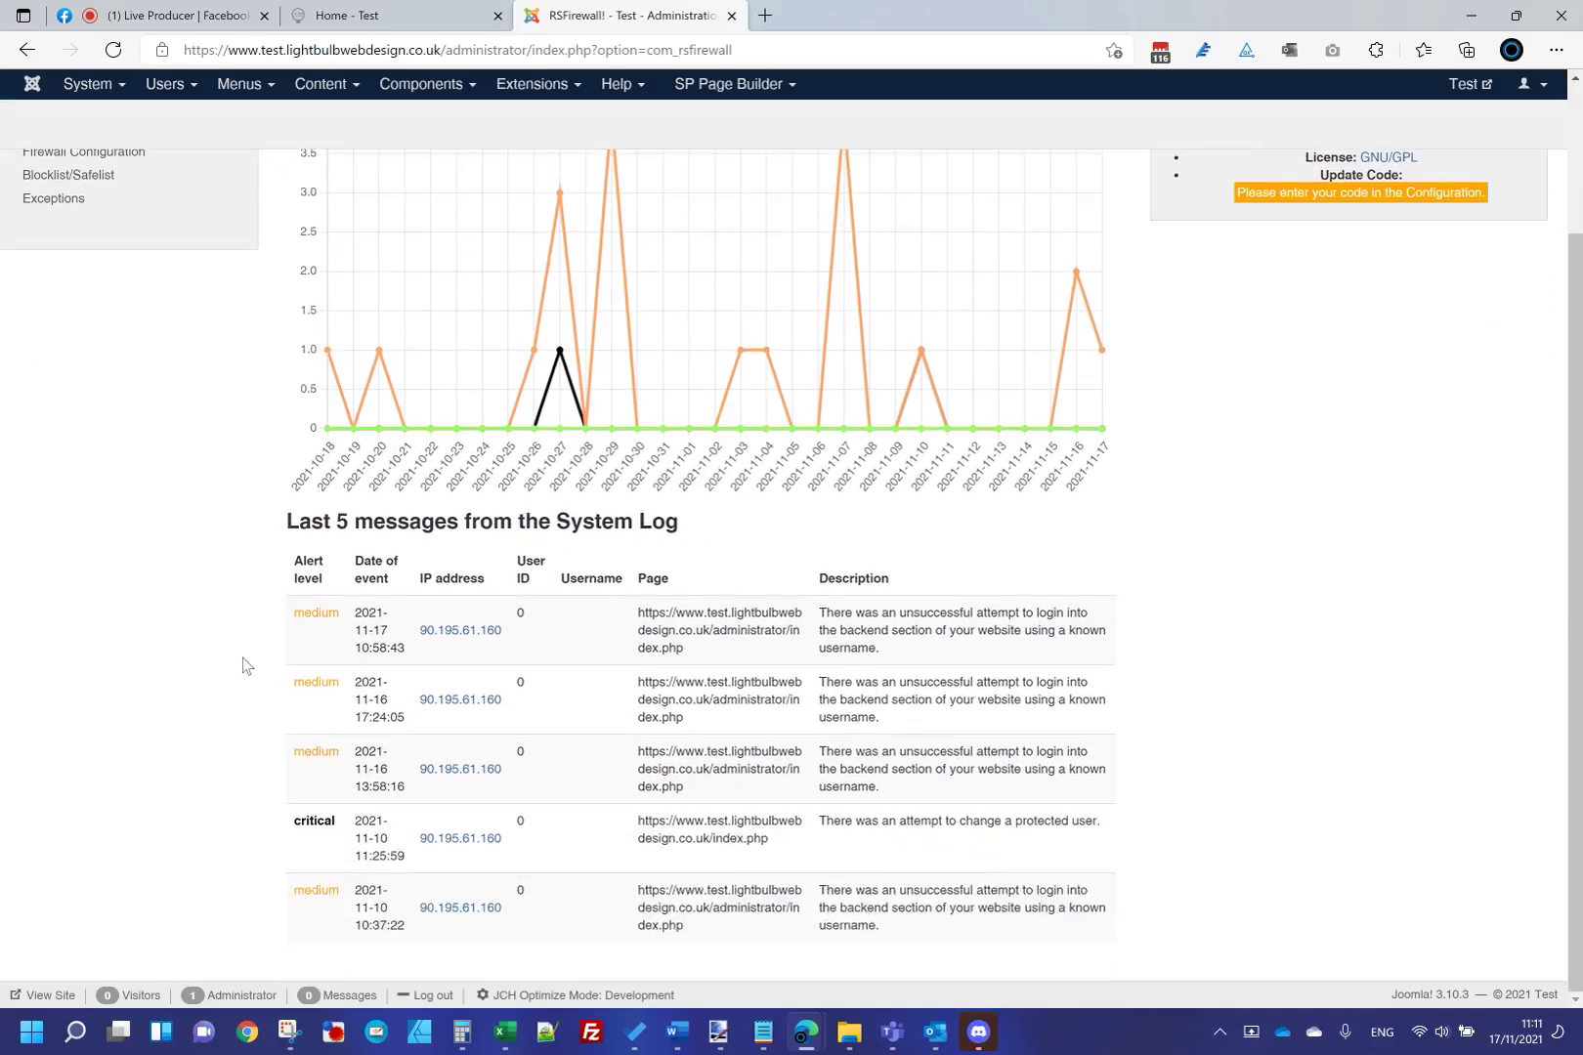
pyautogui.scroll(2, 247, 666)
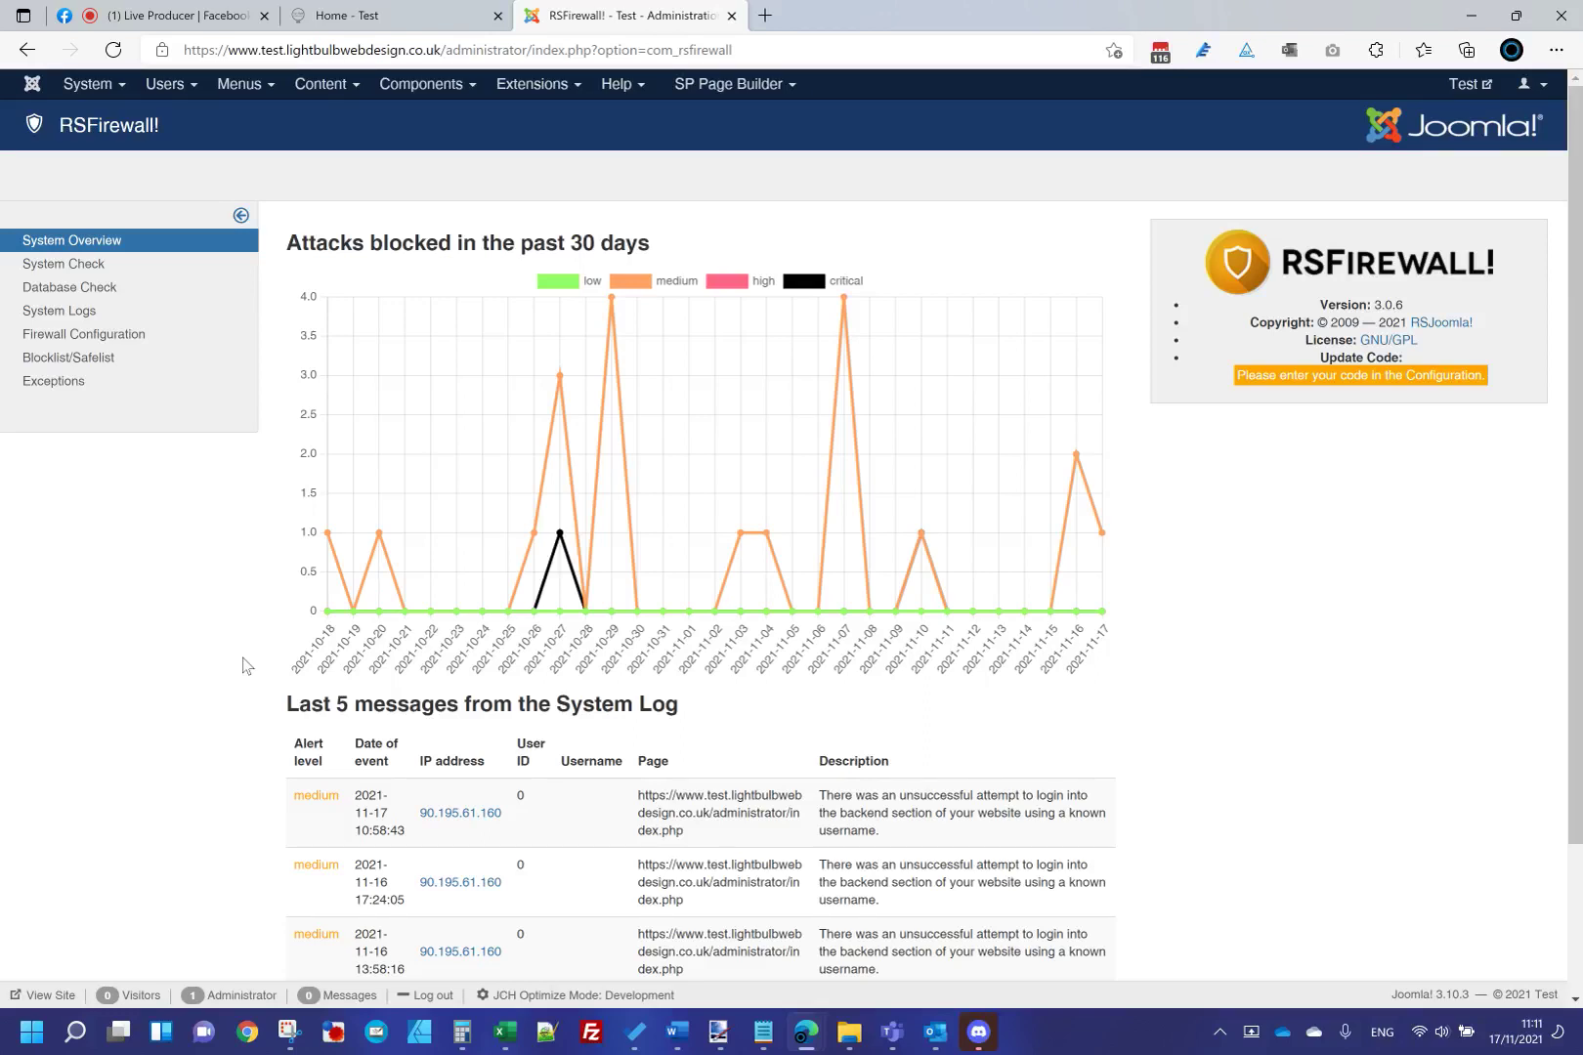
pyautogui.click(129, 361)
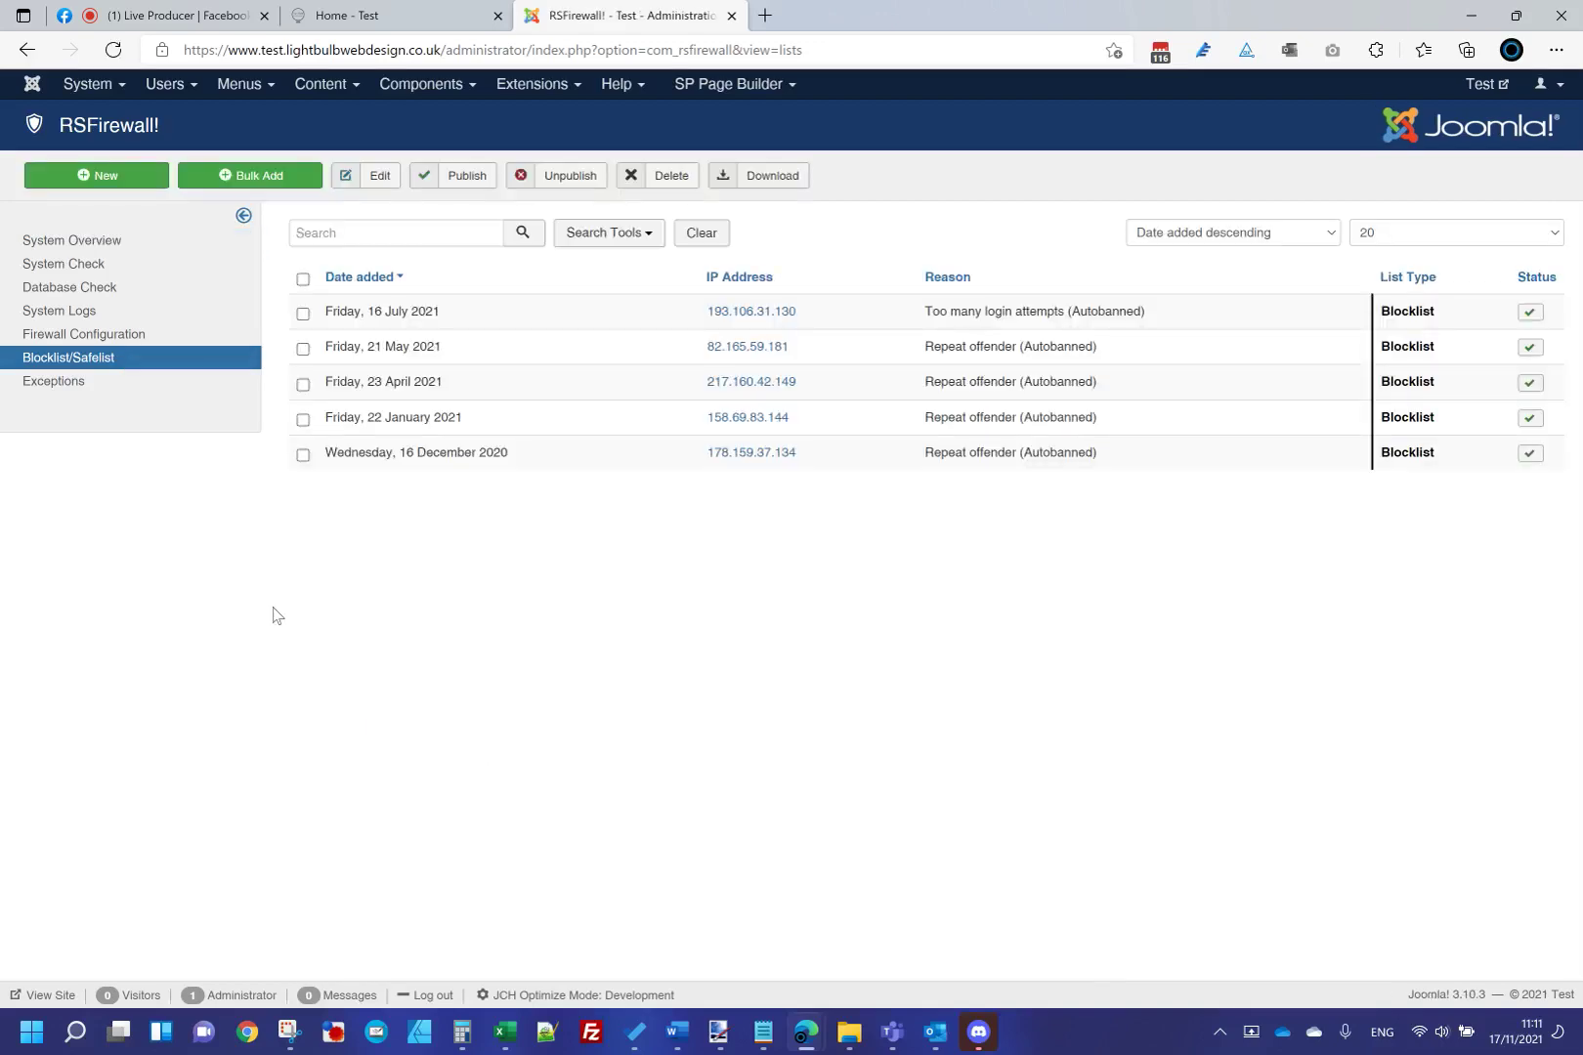
# Open RSFirewall!'s firewall configuration and examine the Lockdown settings, including the protected users, and the Active Scanner options.
pyautogui.click(166, 334)
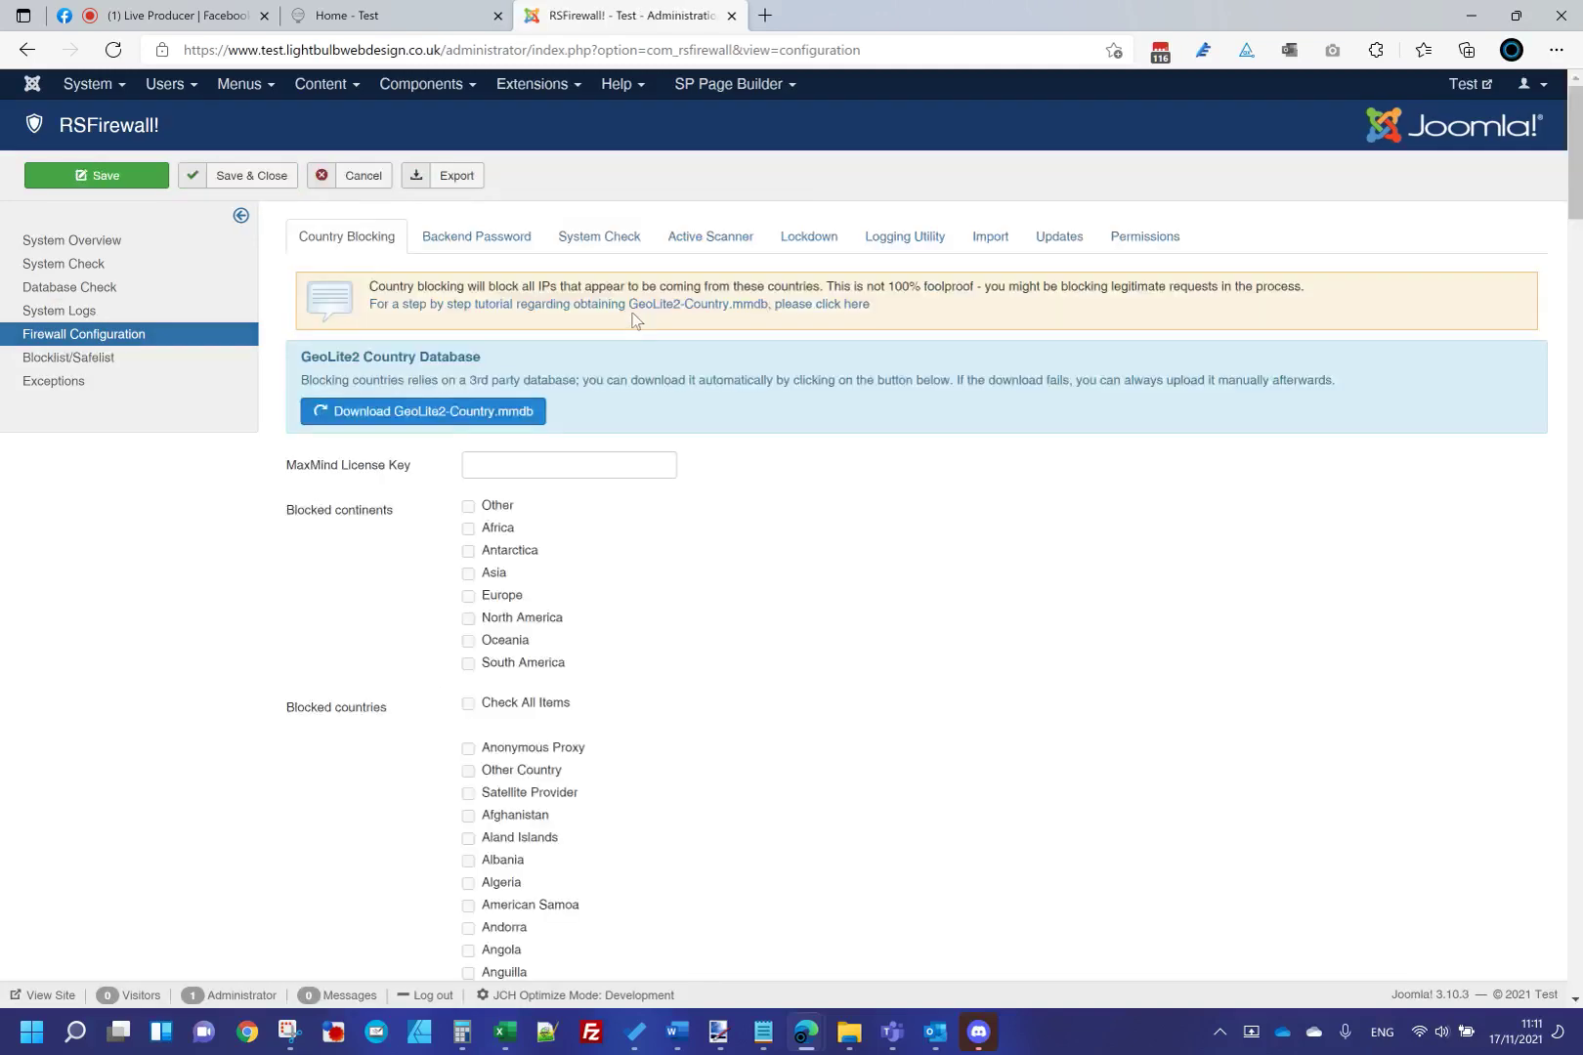
pyautogui.click(792, 243)
pyautogui.click(611, 366)
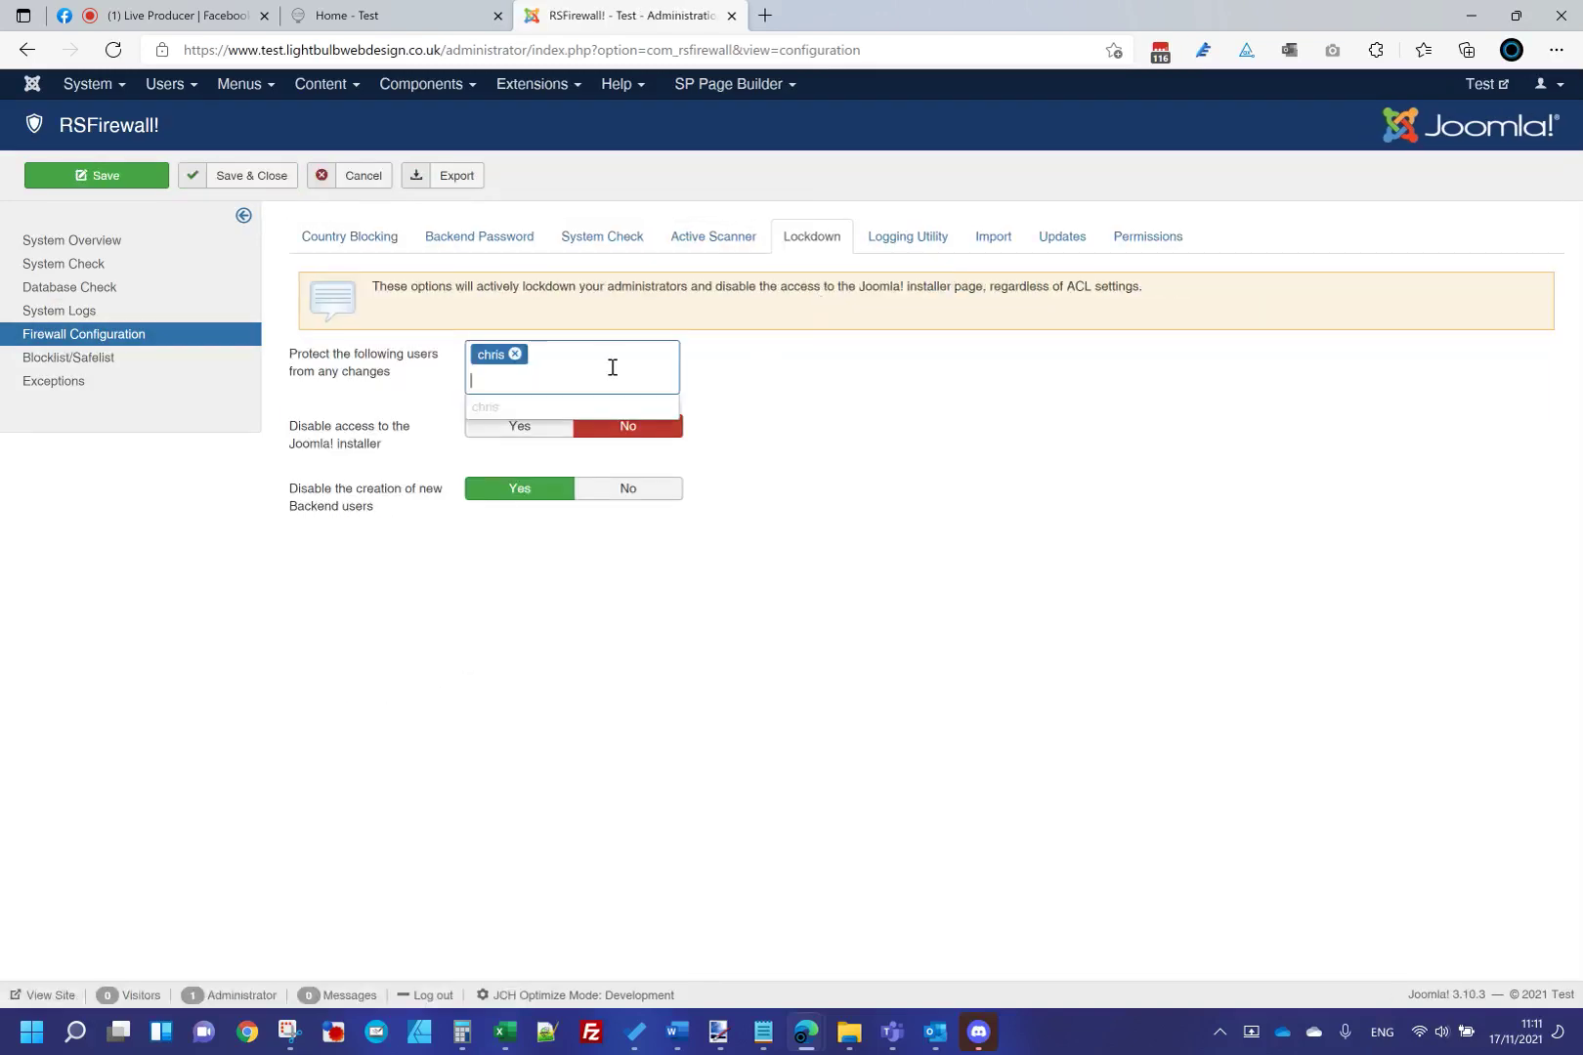
pyautogui.click(772, 355)
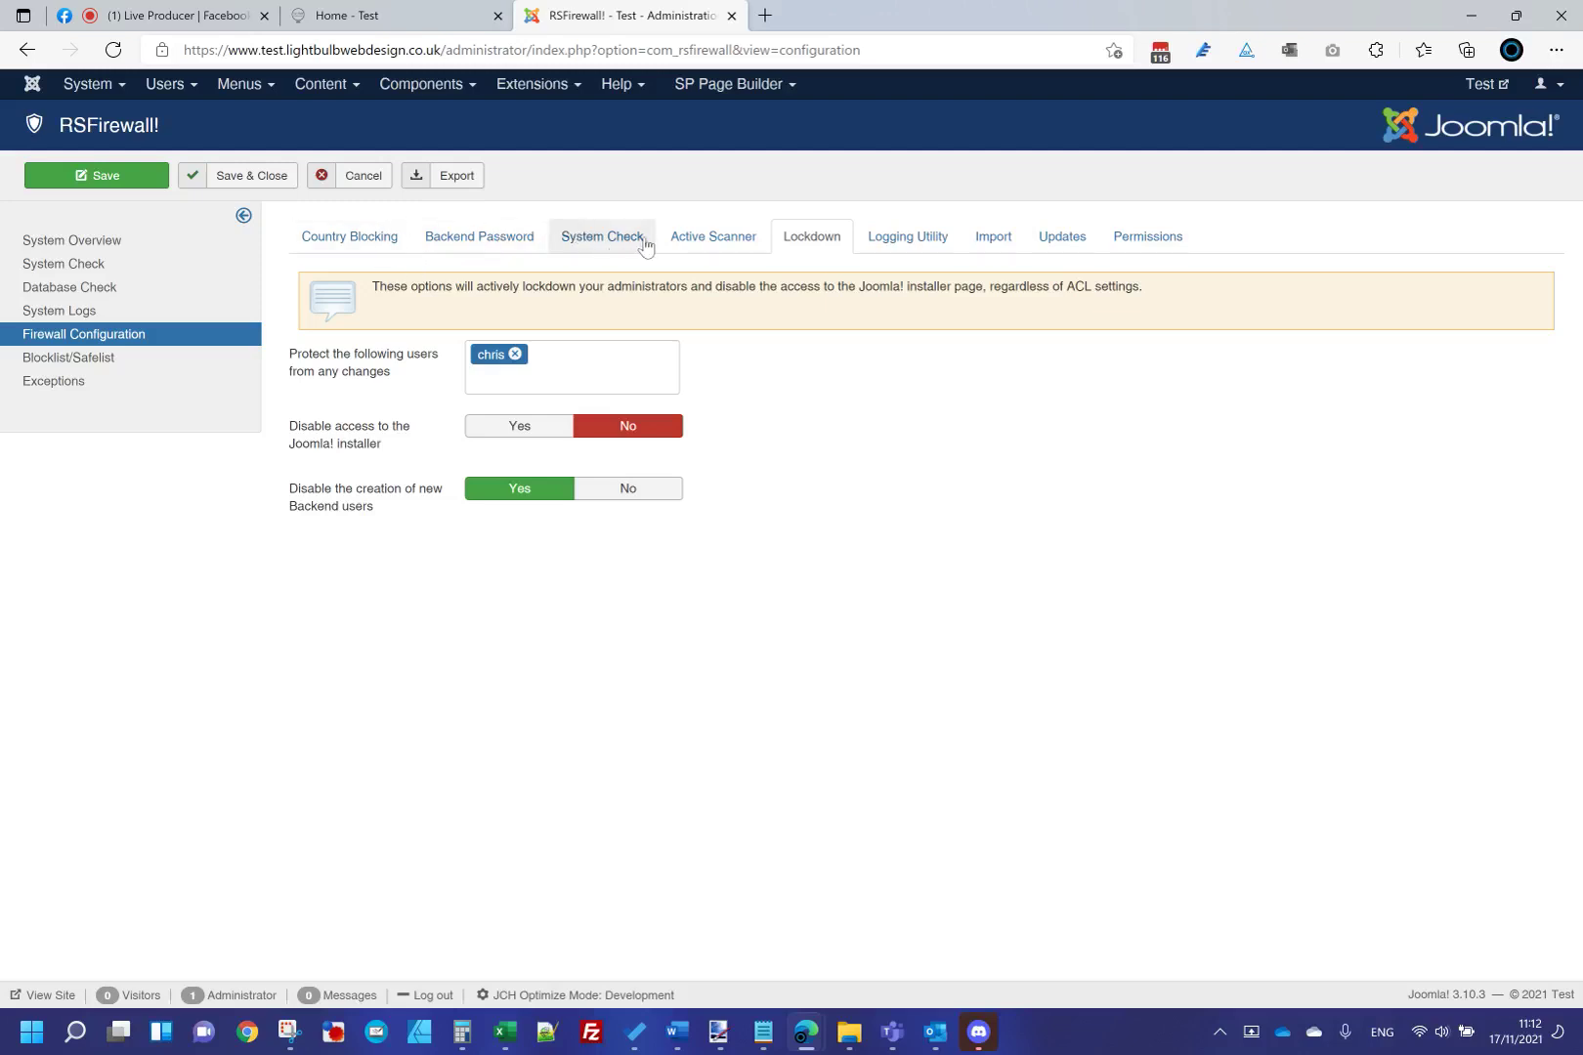
pyautogui.click(721, 244)
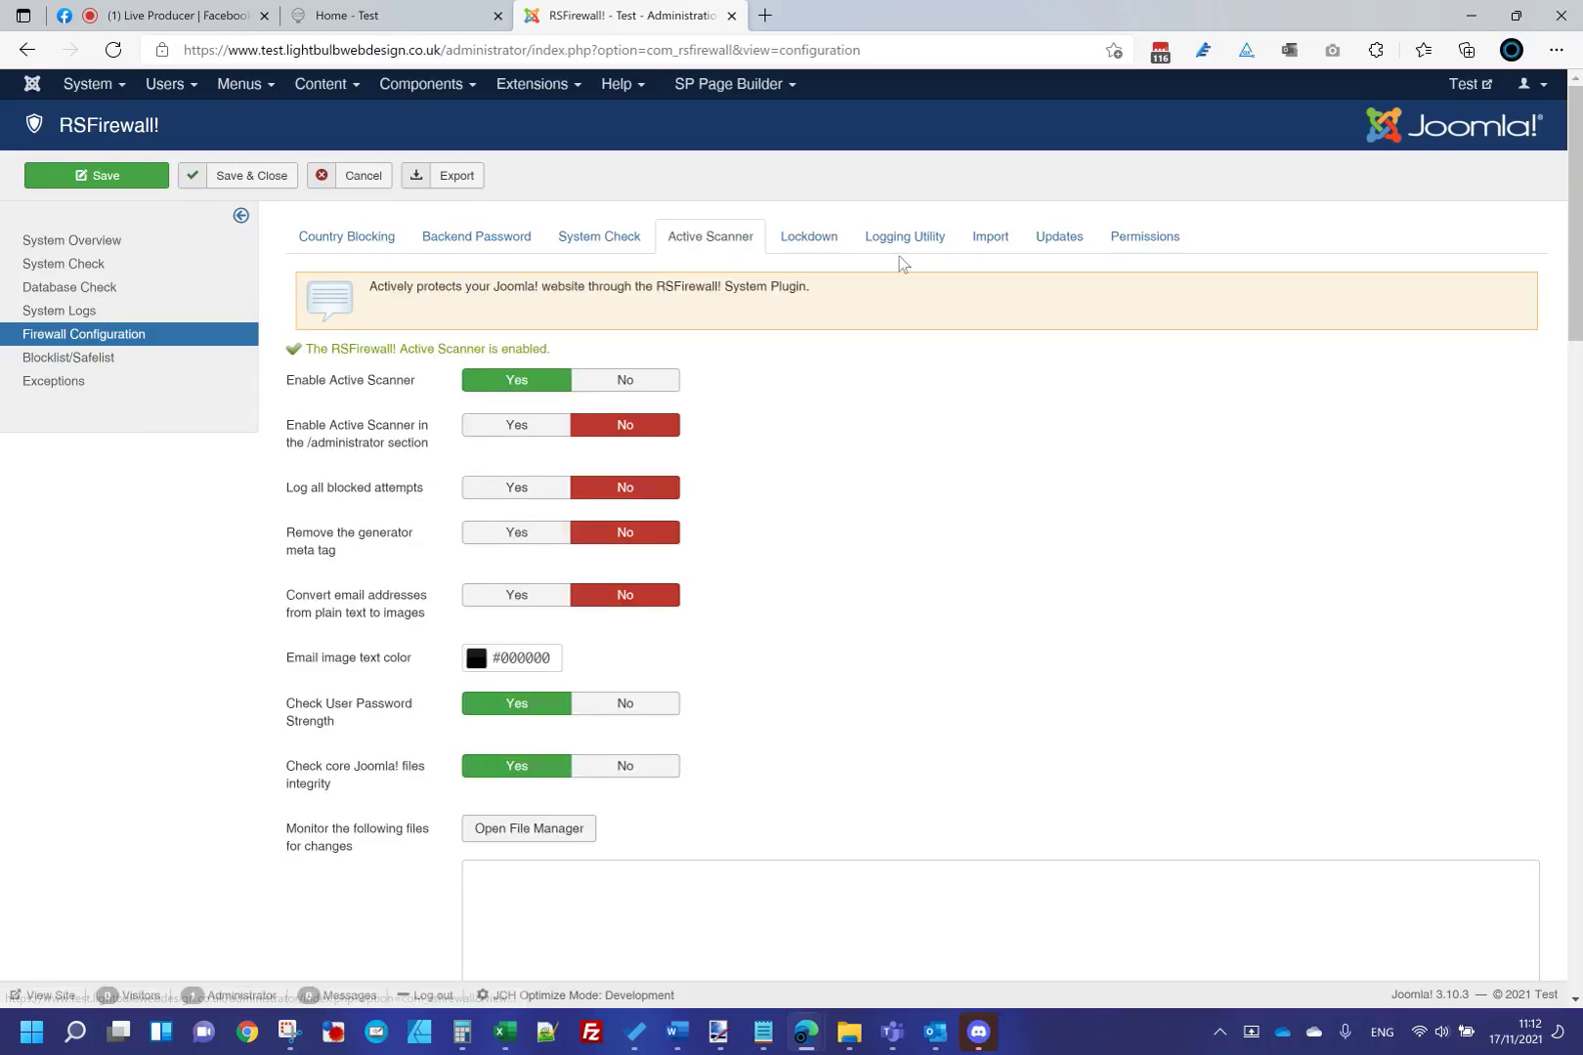
pyautogui.click(810, 238)
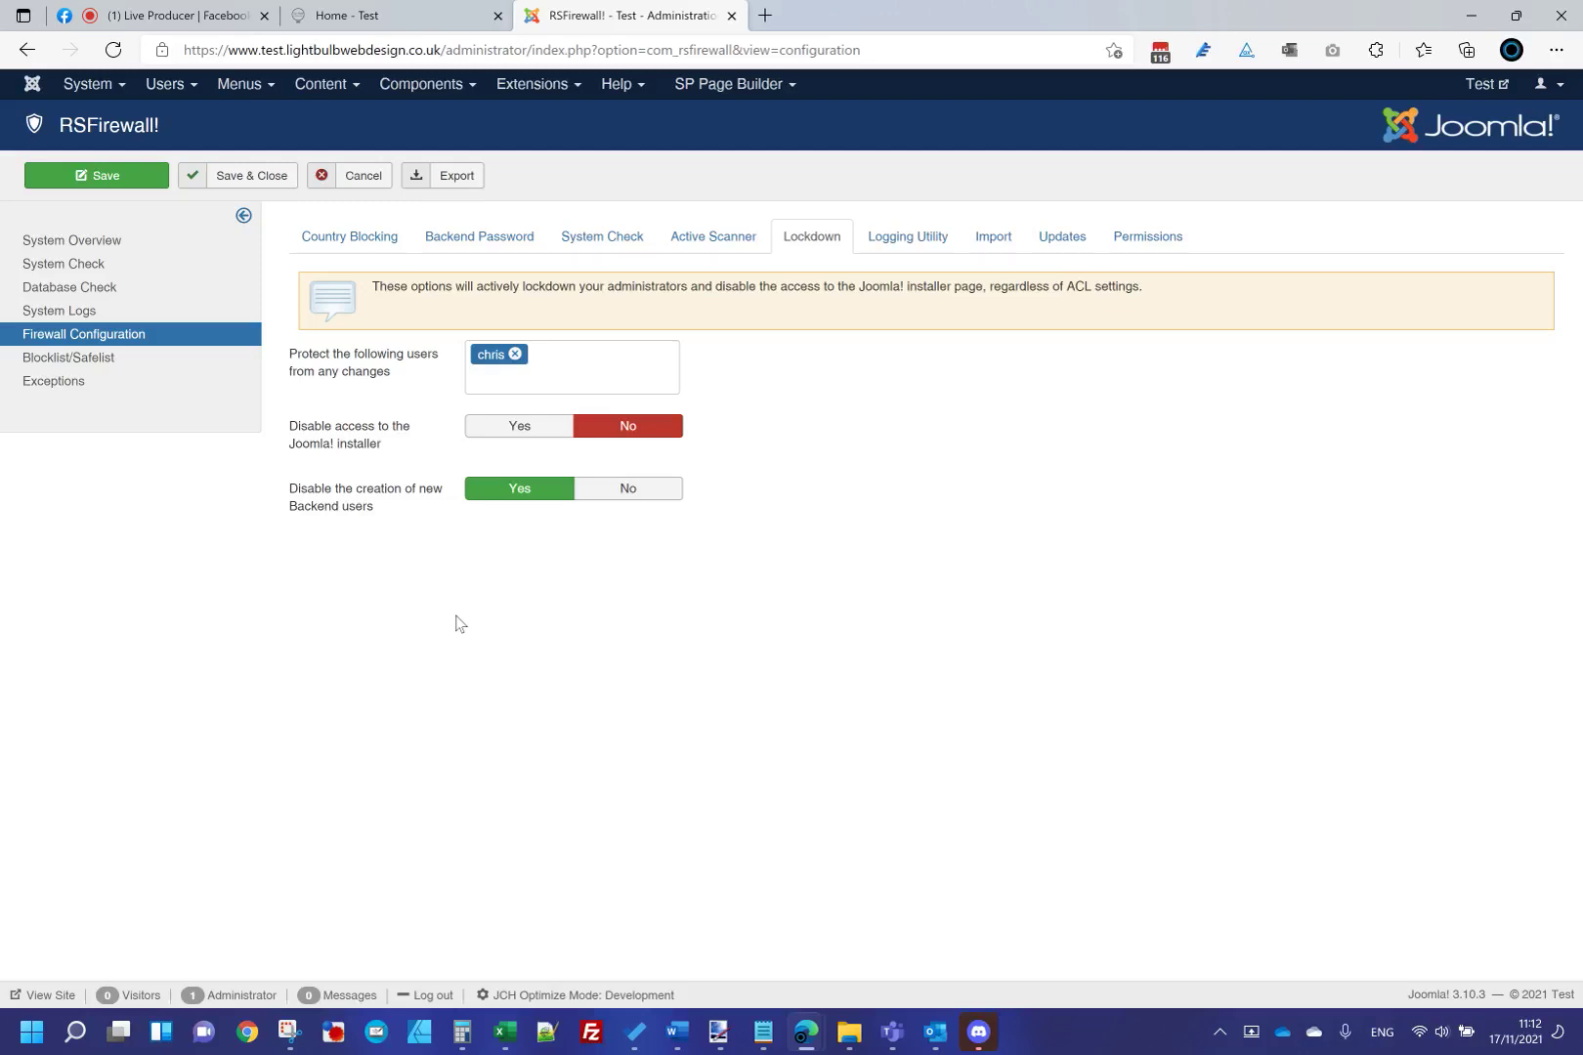
# Examine the Country Blocking options, including the blocked continents and the list of blocked countries.
pyautogui.click(410, 243)
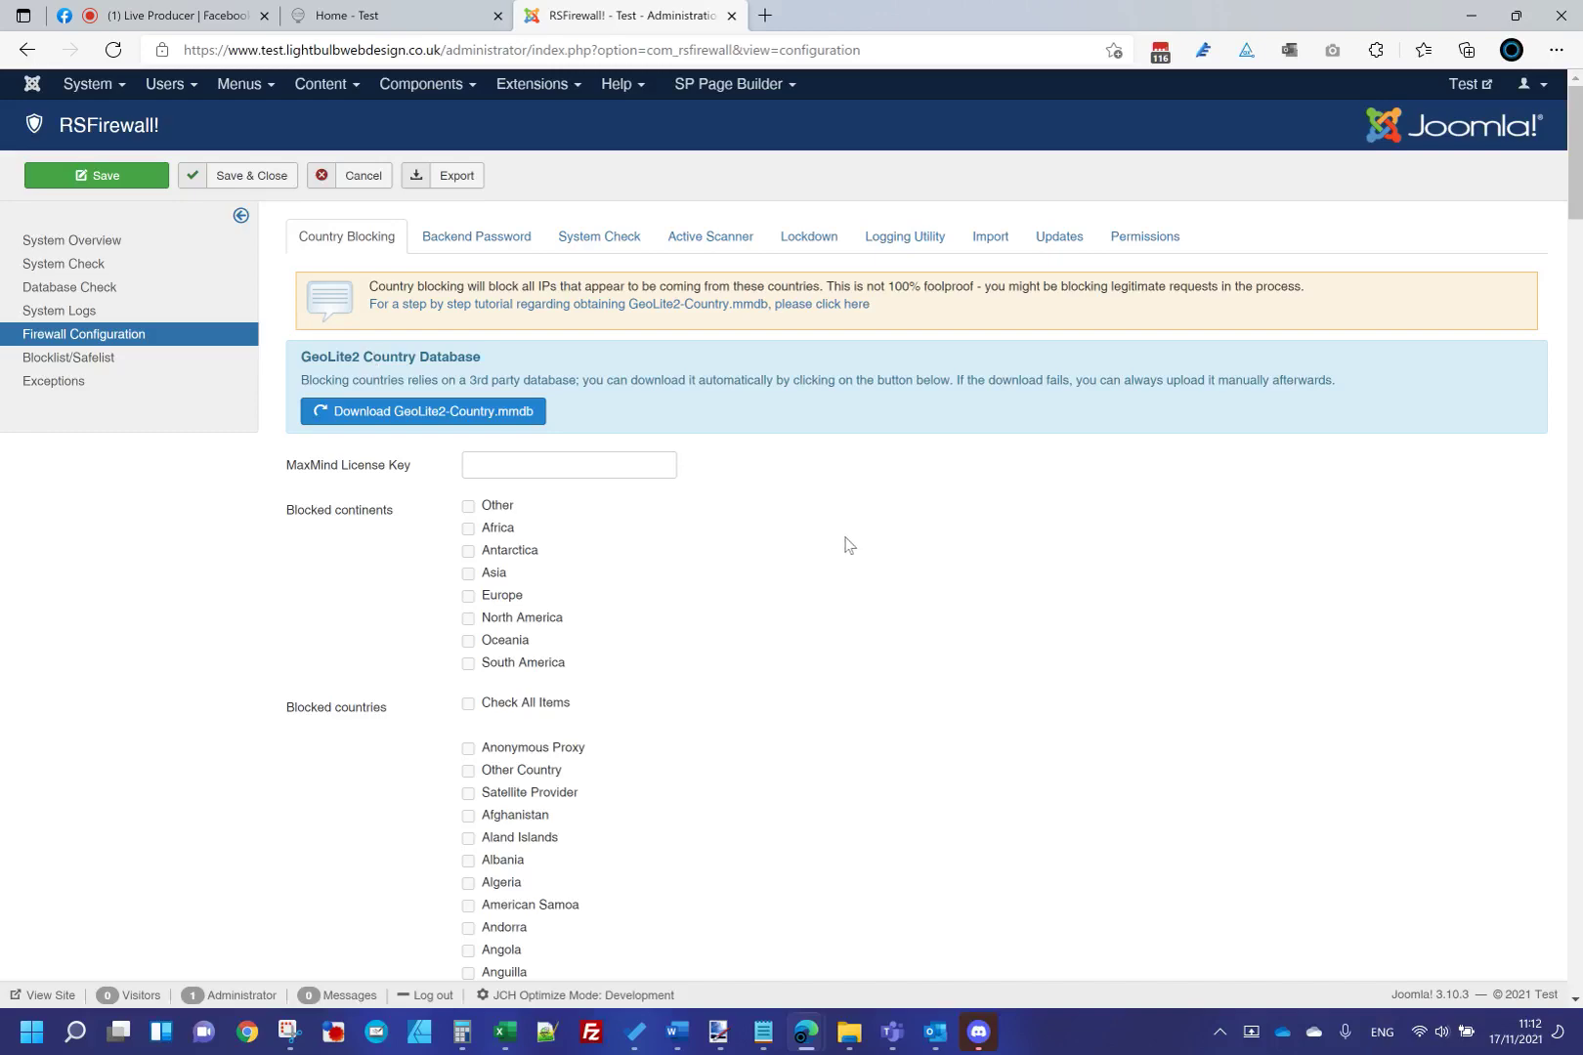
pyautogui.scroll(-3, 844, 543)
pyautogui.scroll(-20, 734, 639)
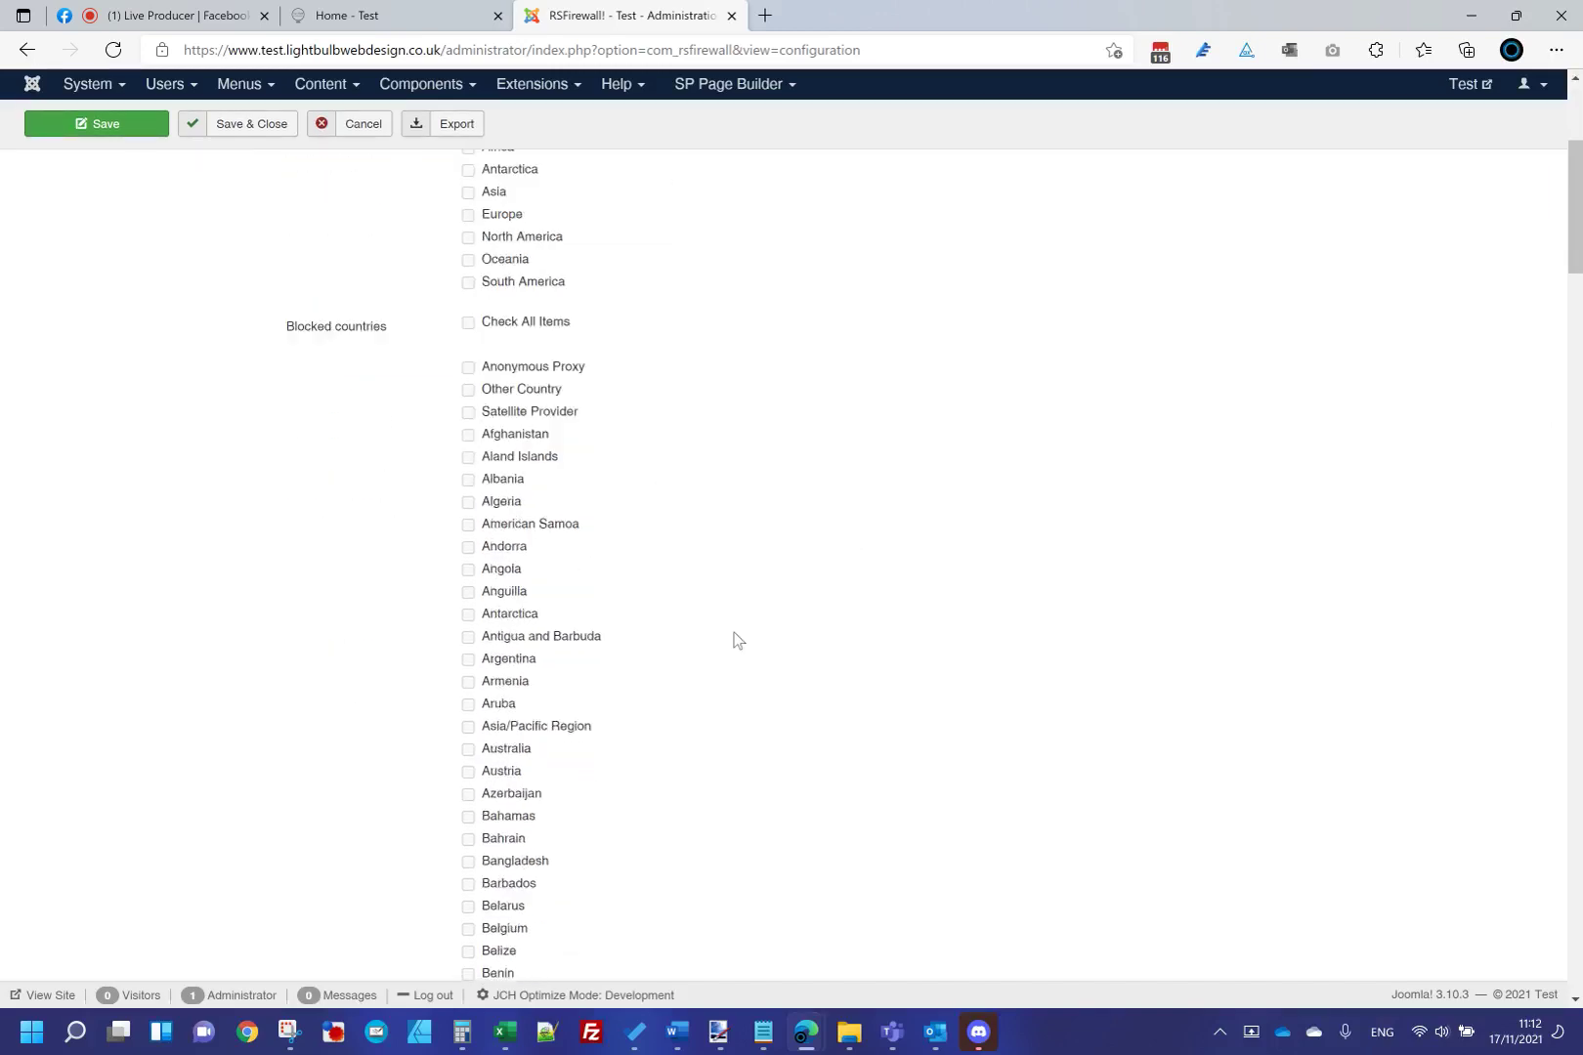
pyautogui.scroll(7, 735, 639)
pyautogui.scroll(20, 735, 639)
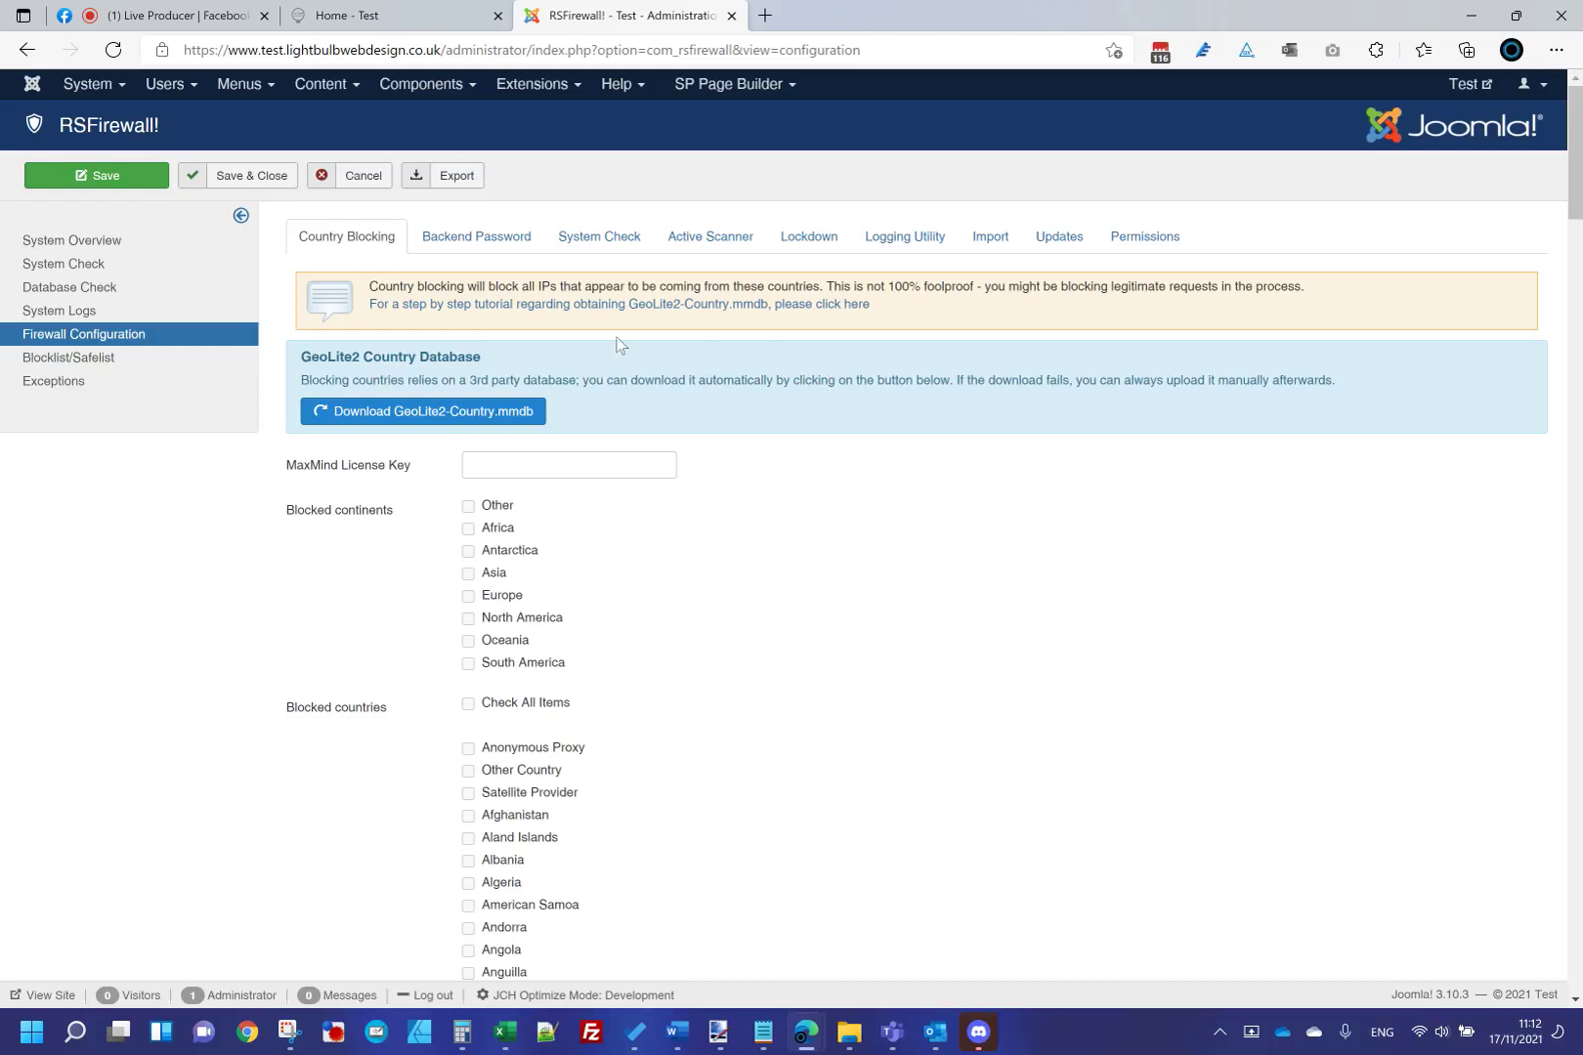
# Examine the blocked attacks chart and latest system log messages in the System Overview, and briefly check the Facebook live dashboard.
pyautogui.click(176, 241)
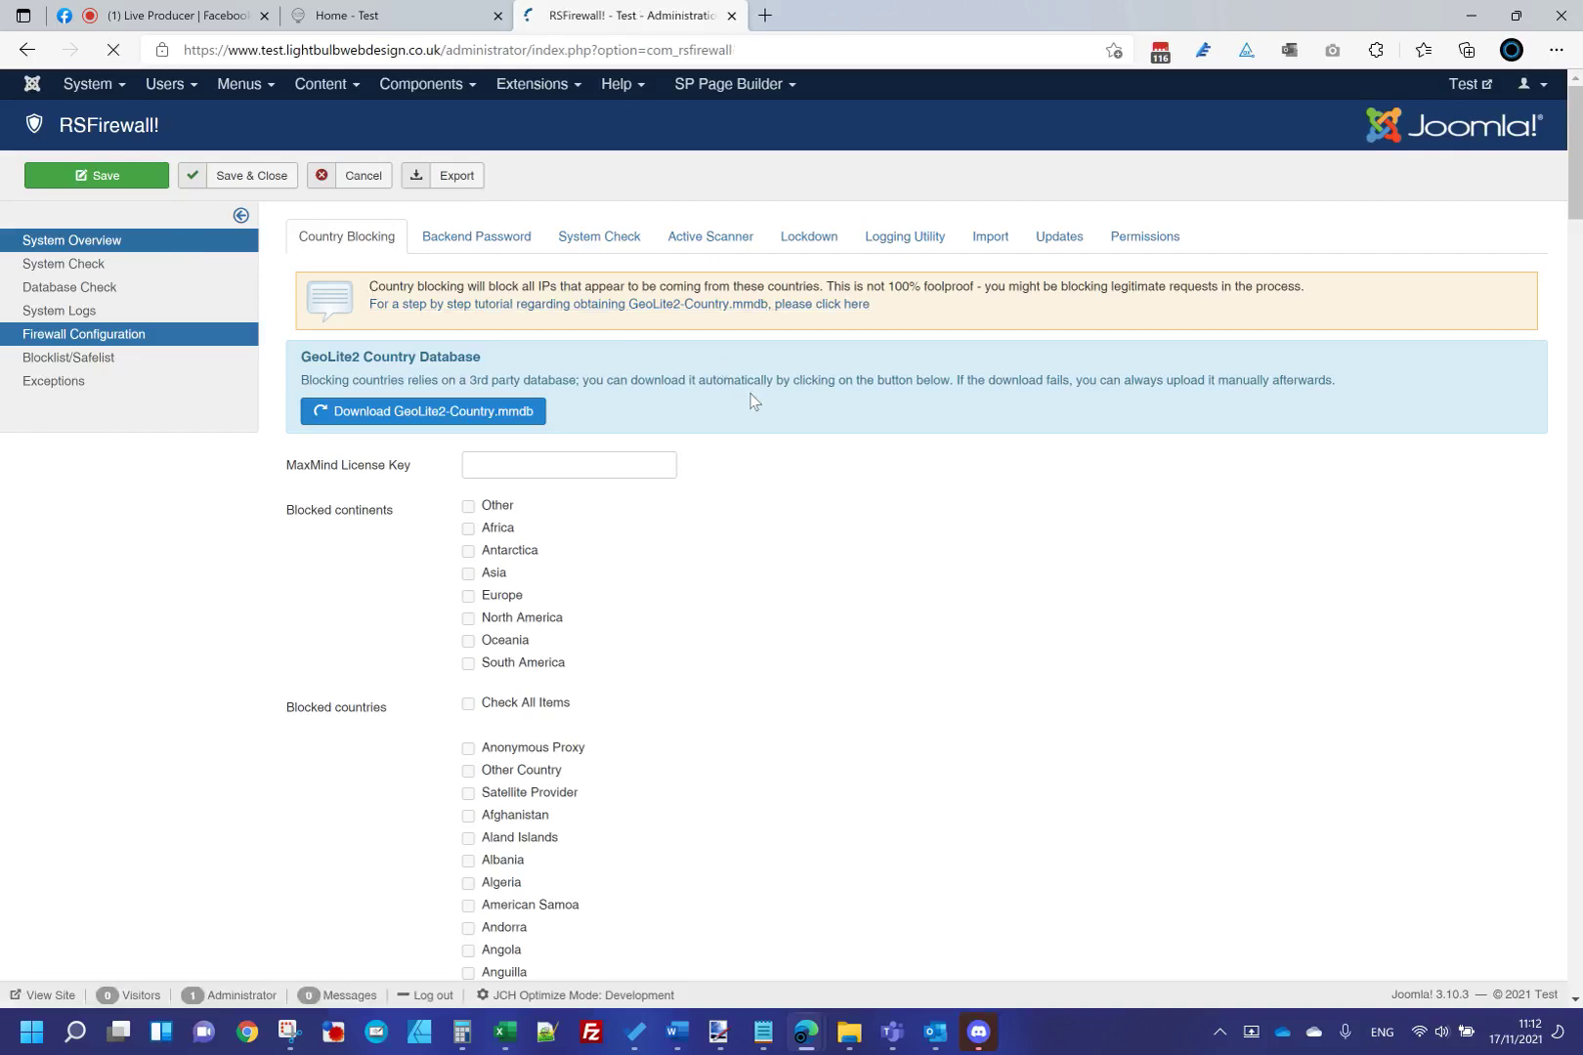
pyautogui.scroll(-2, 809, 740)
pyautogui.scroll(-1, 809, 739)
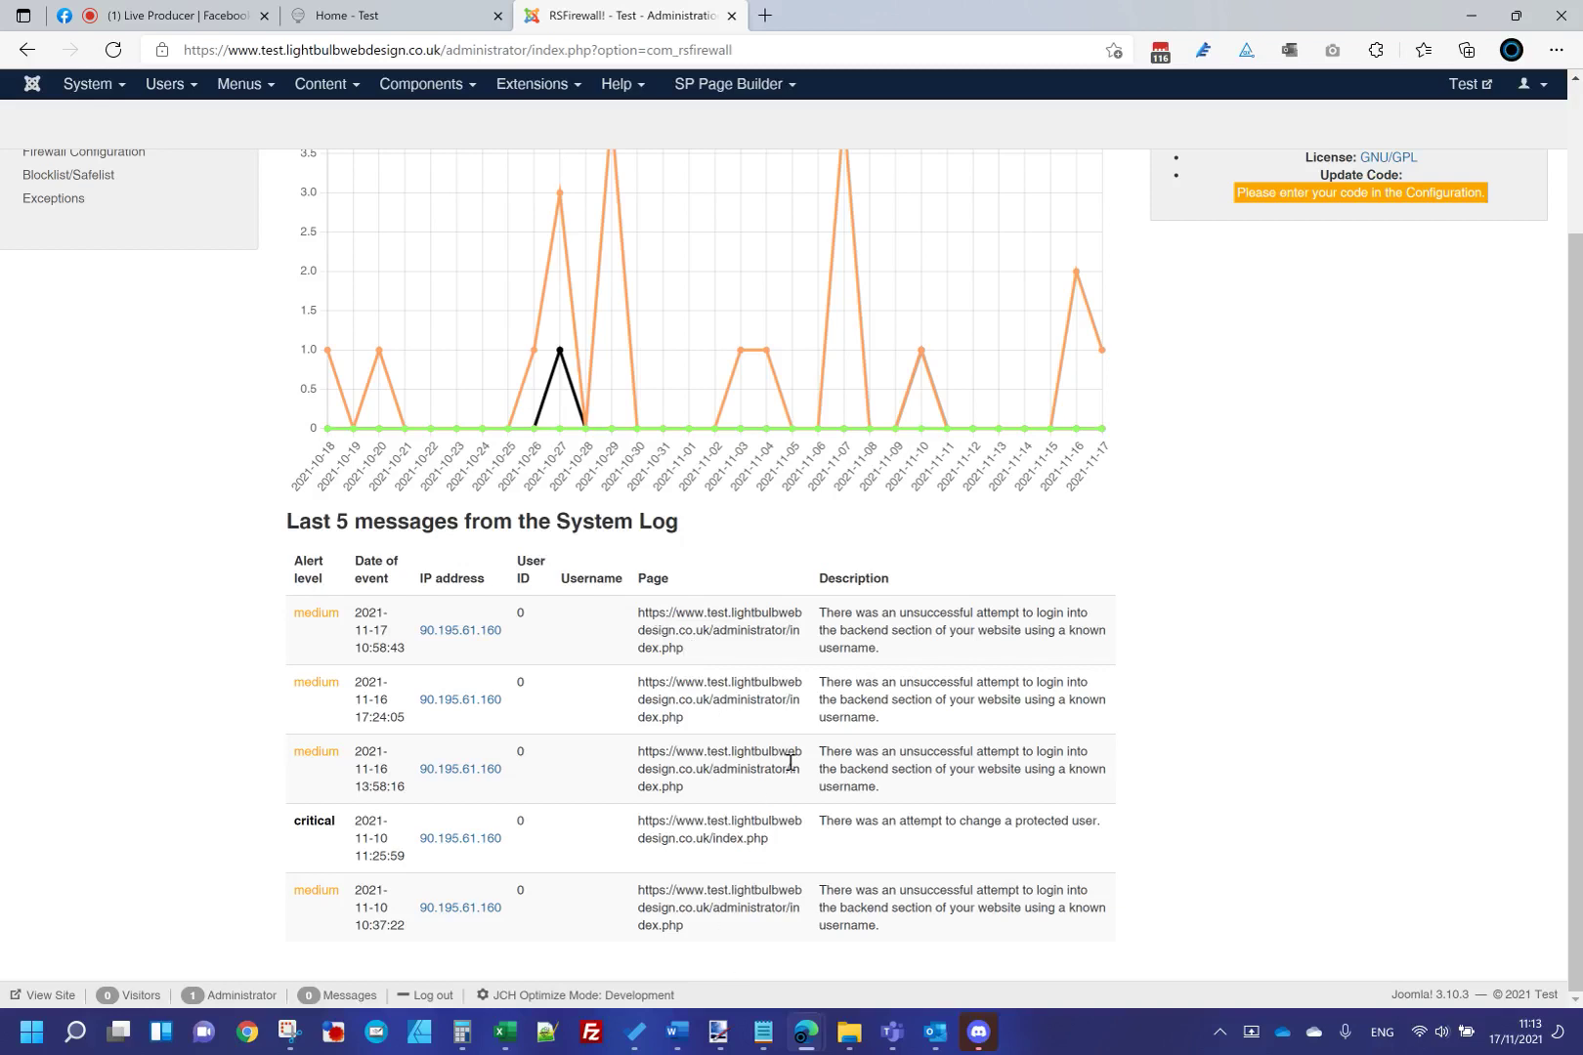
pyautogui.scroll(2, 789, 762)
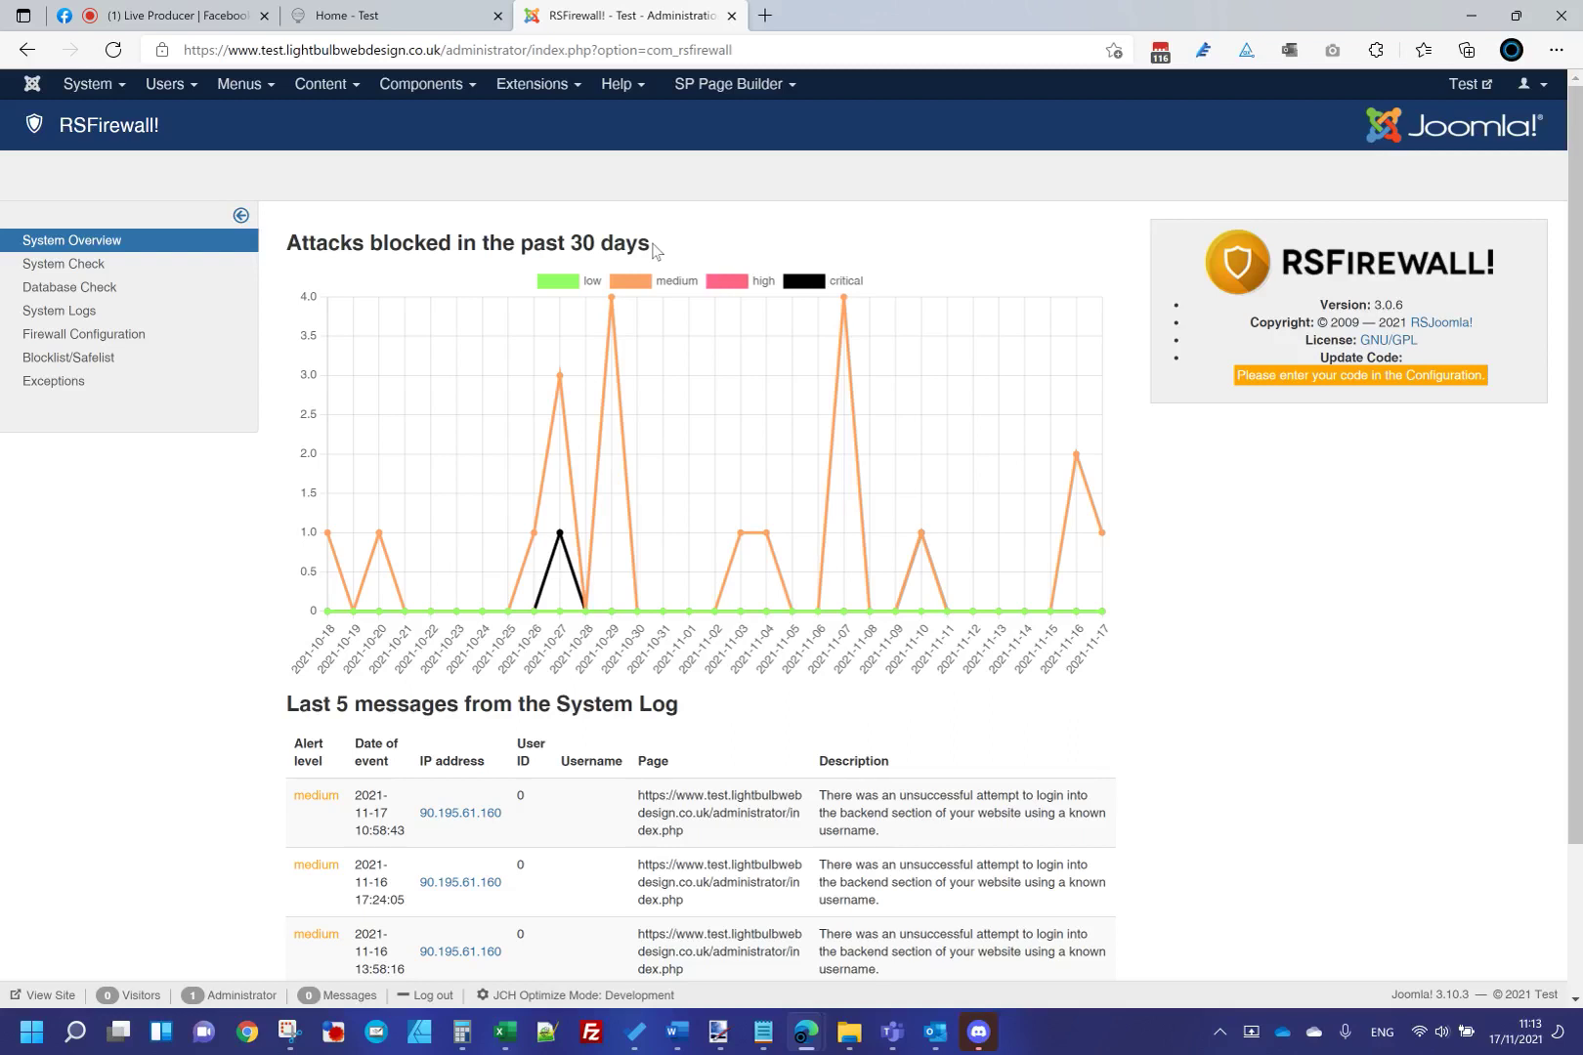
pyautogui.click(220, 15)
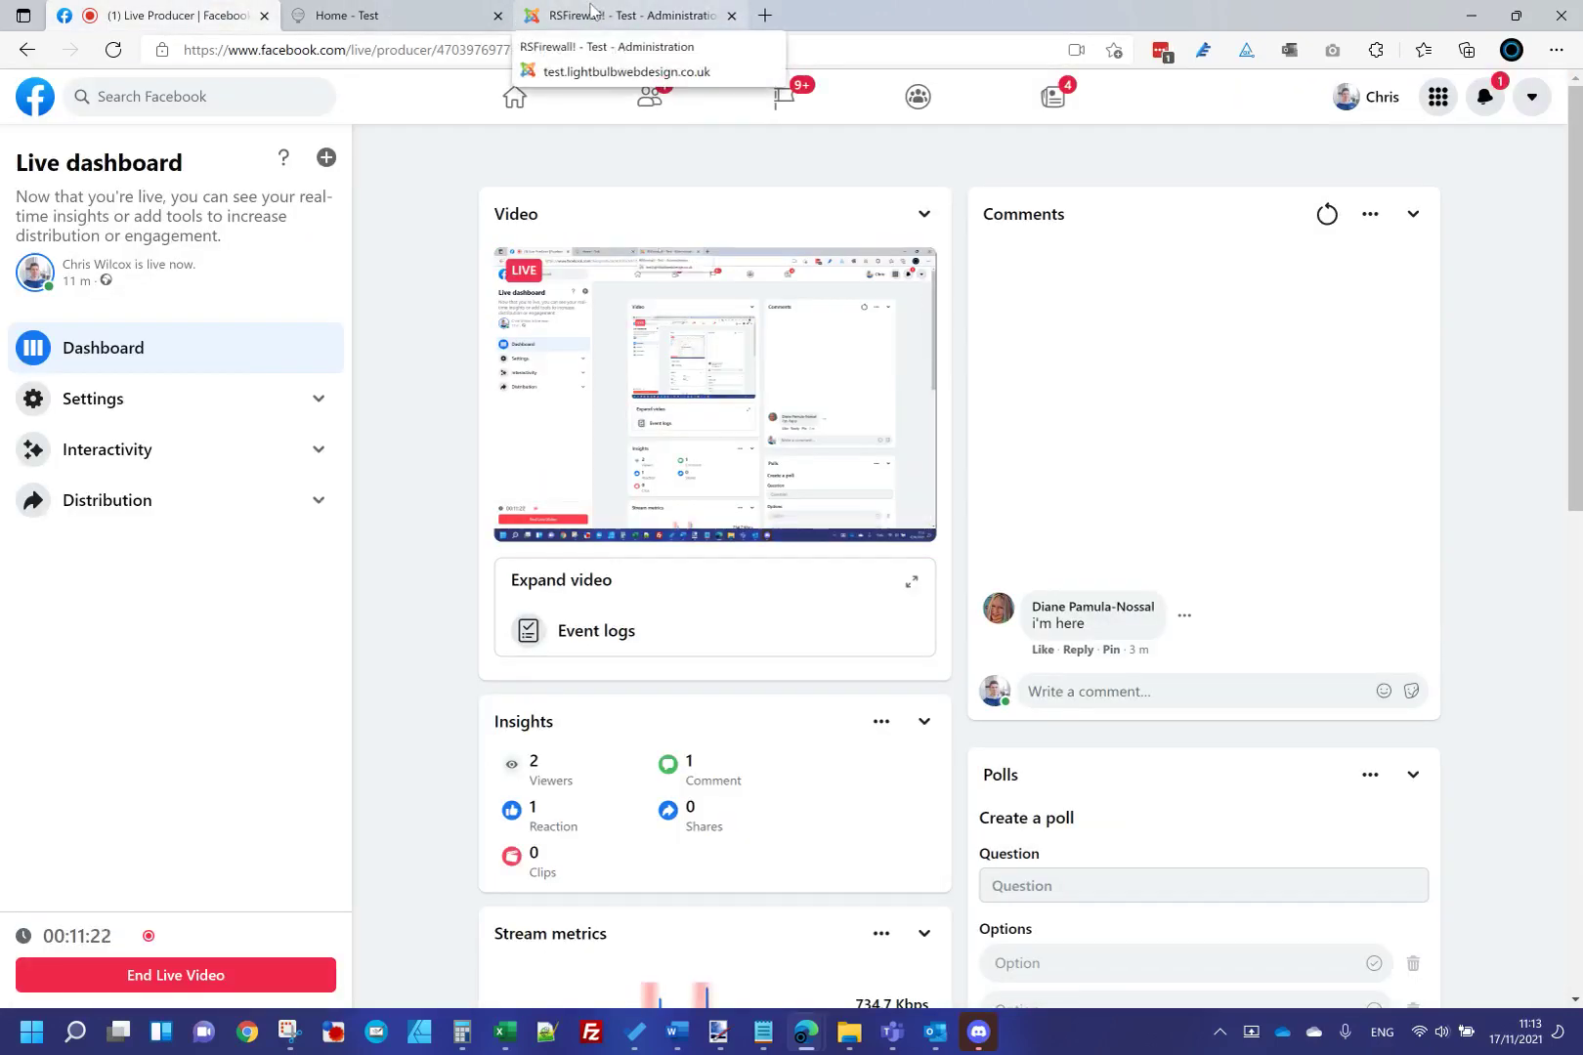
pyautogui.click(592, 12)
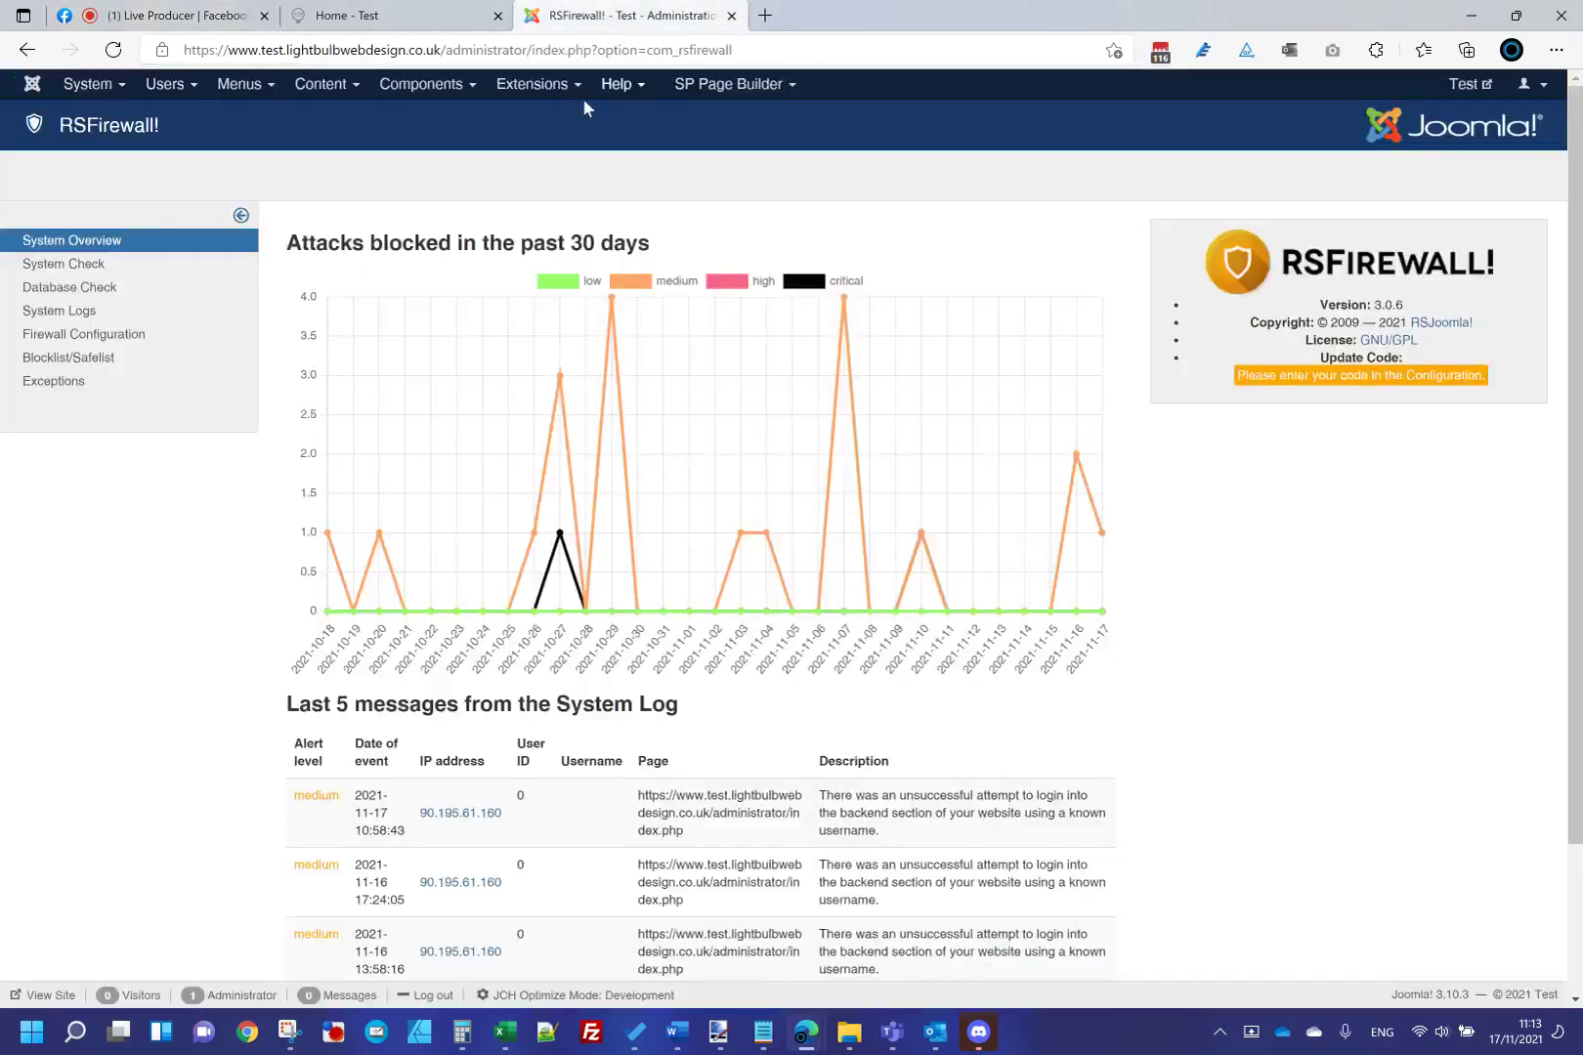
pyautogui.click(448, 88)
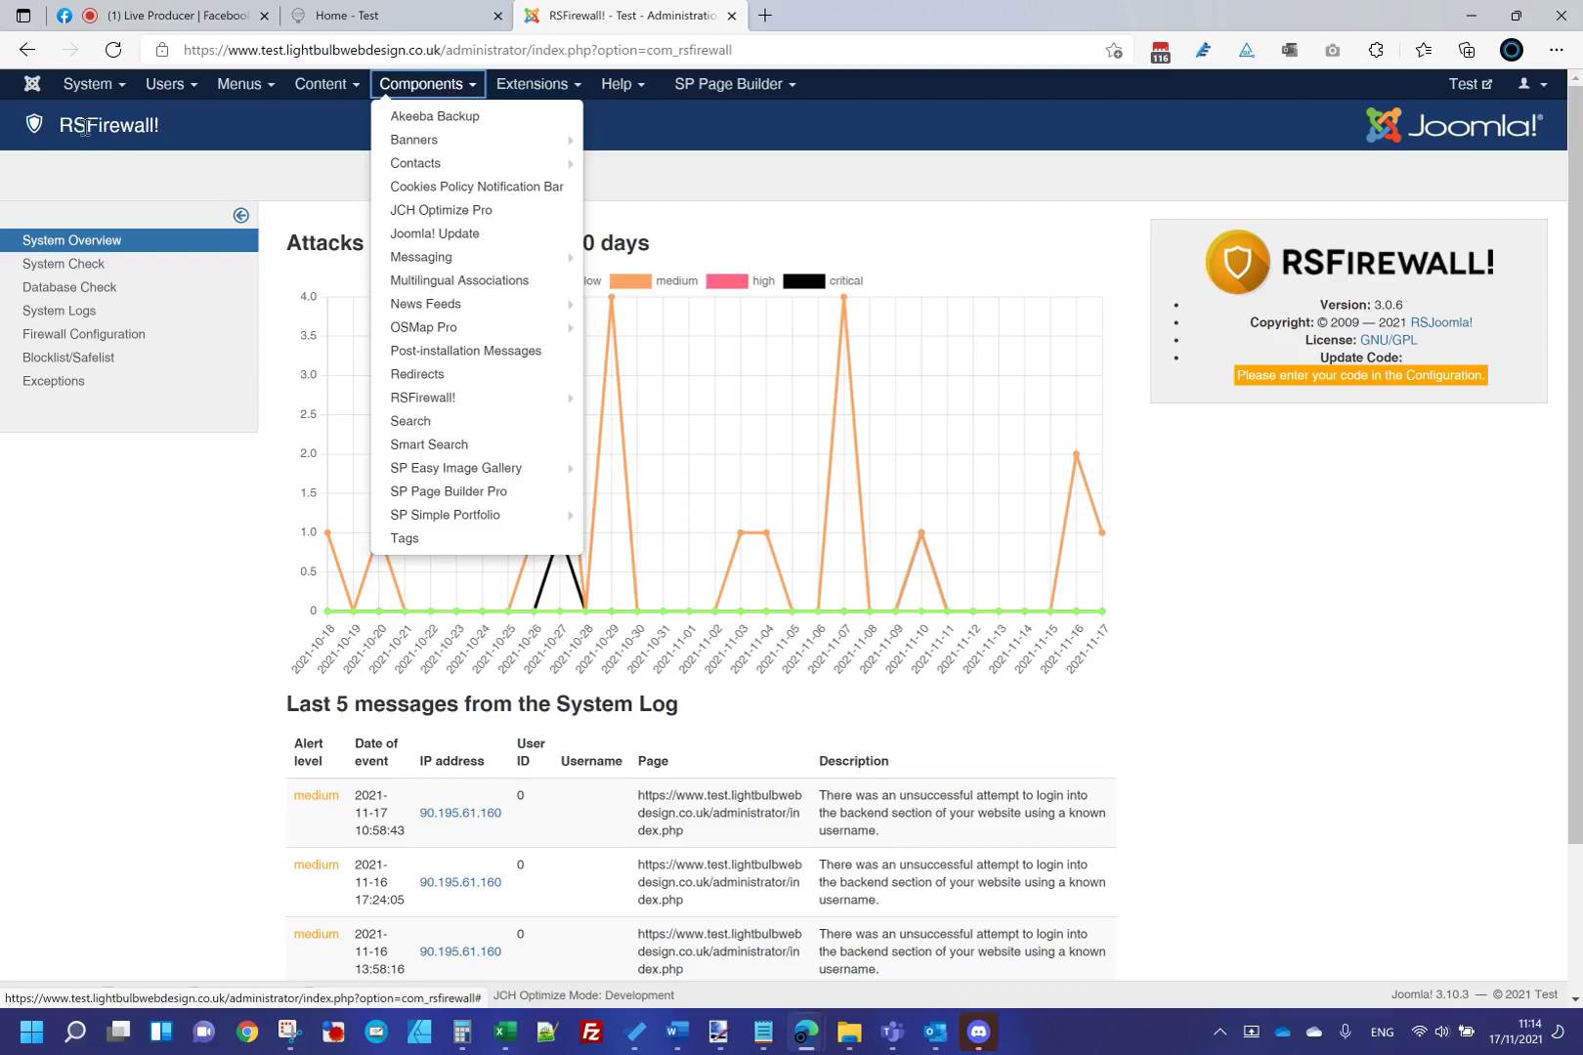
pyautogui.click(88, 88)
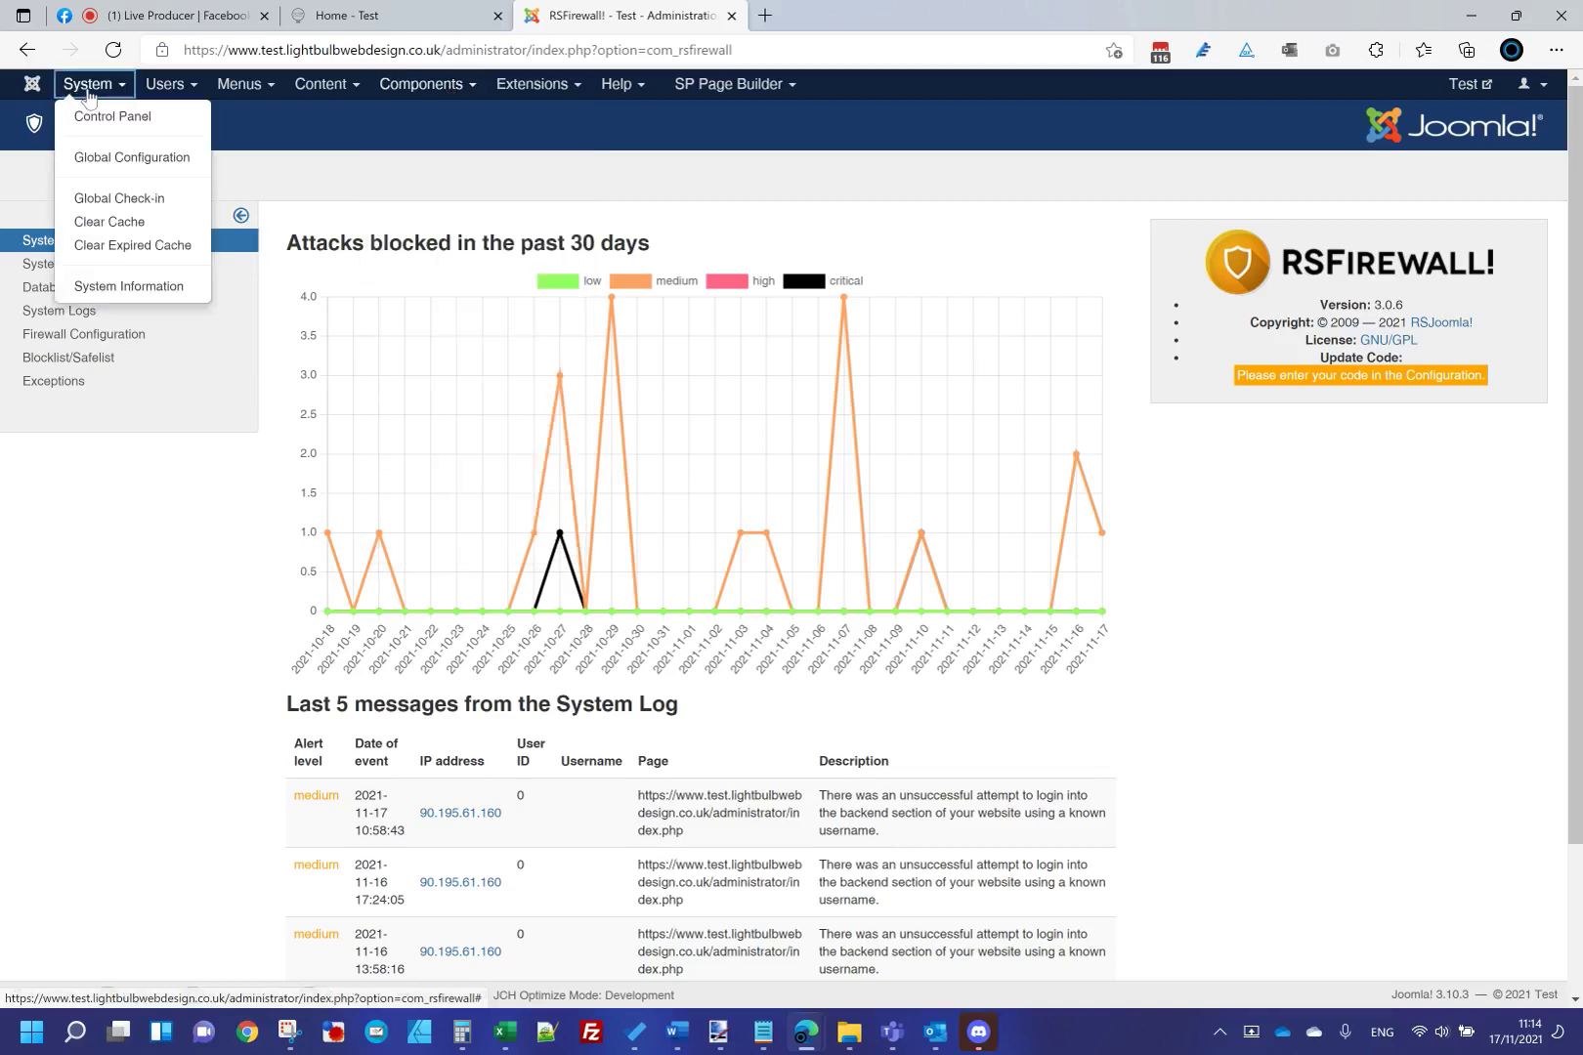
pyautogui.click(293, 156)
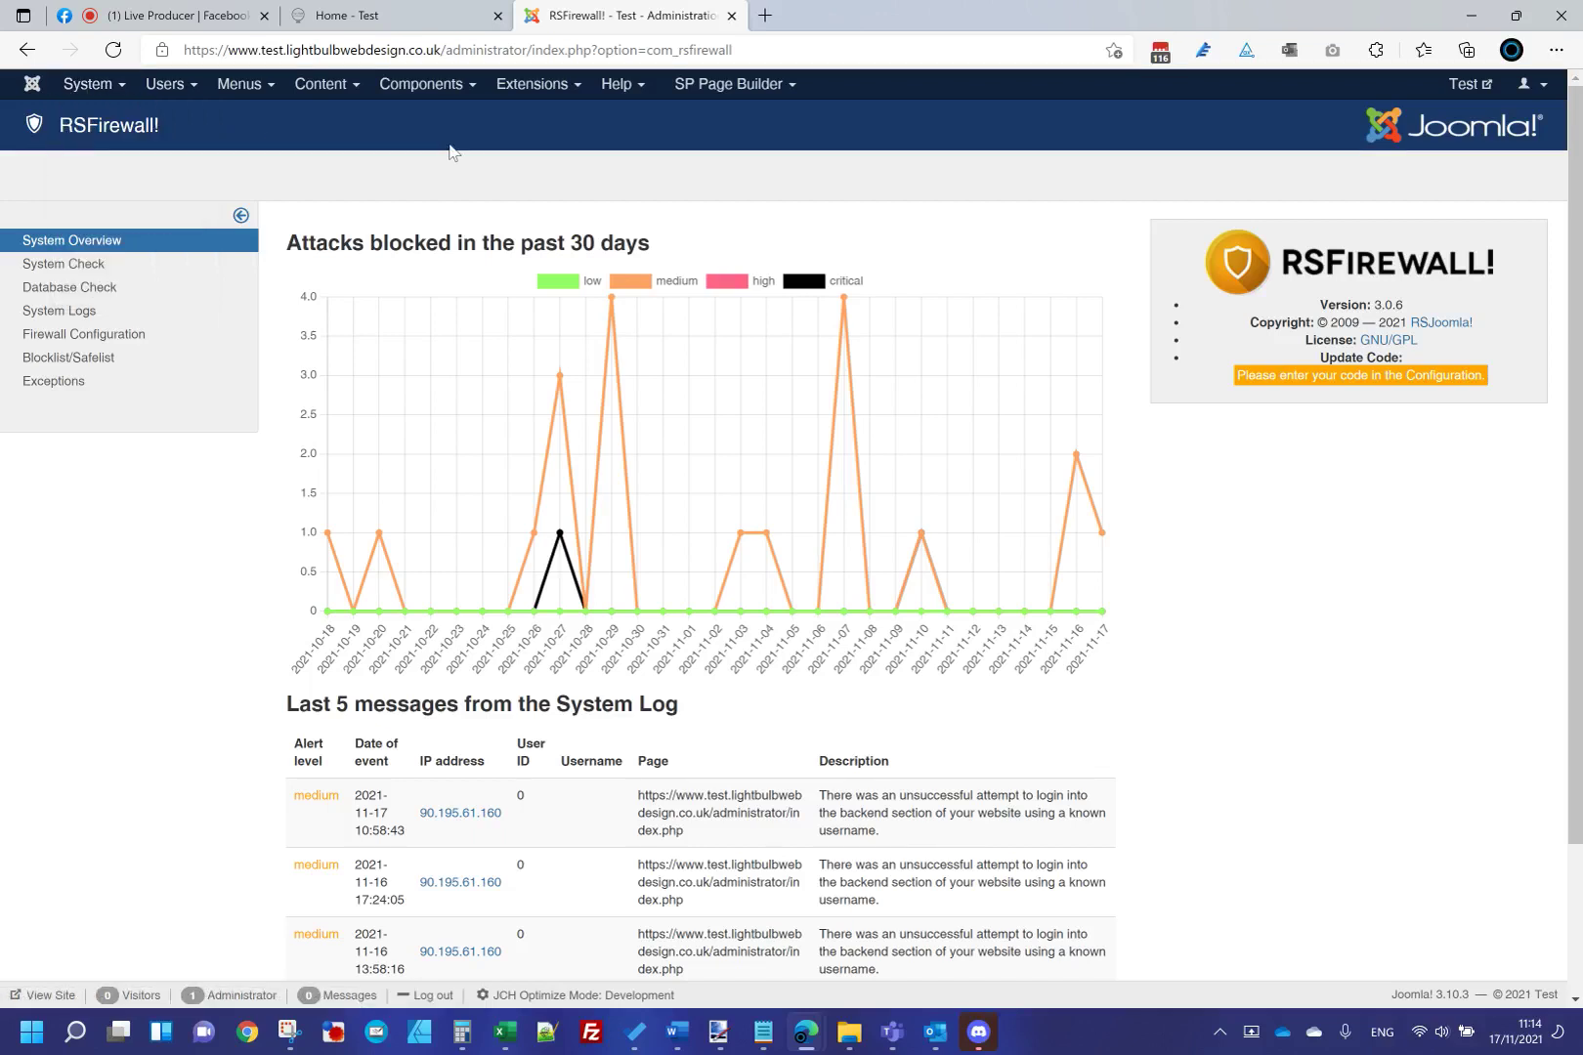
pyautogui.click(448, 86)
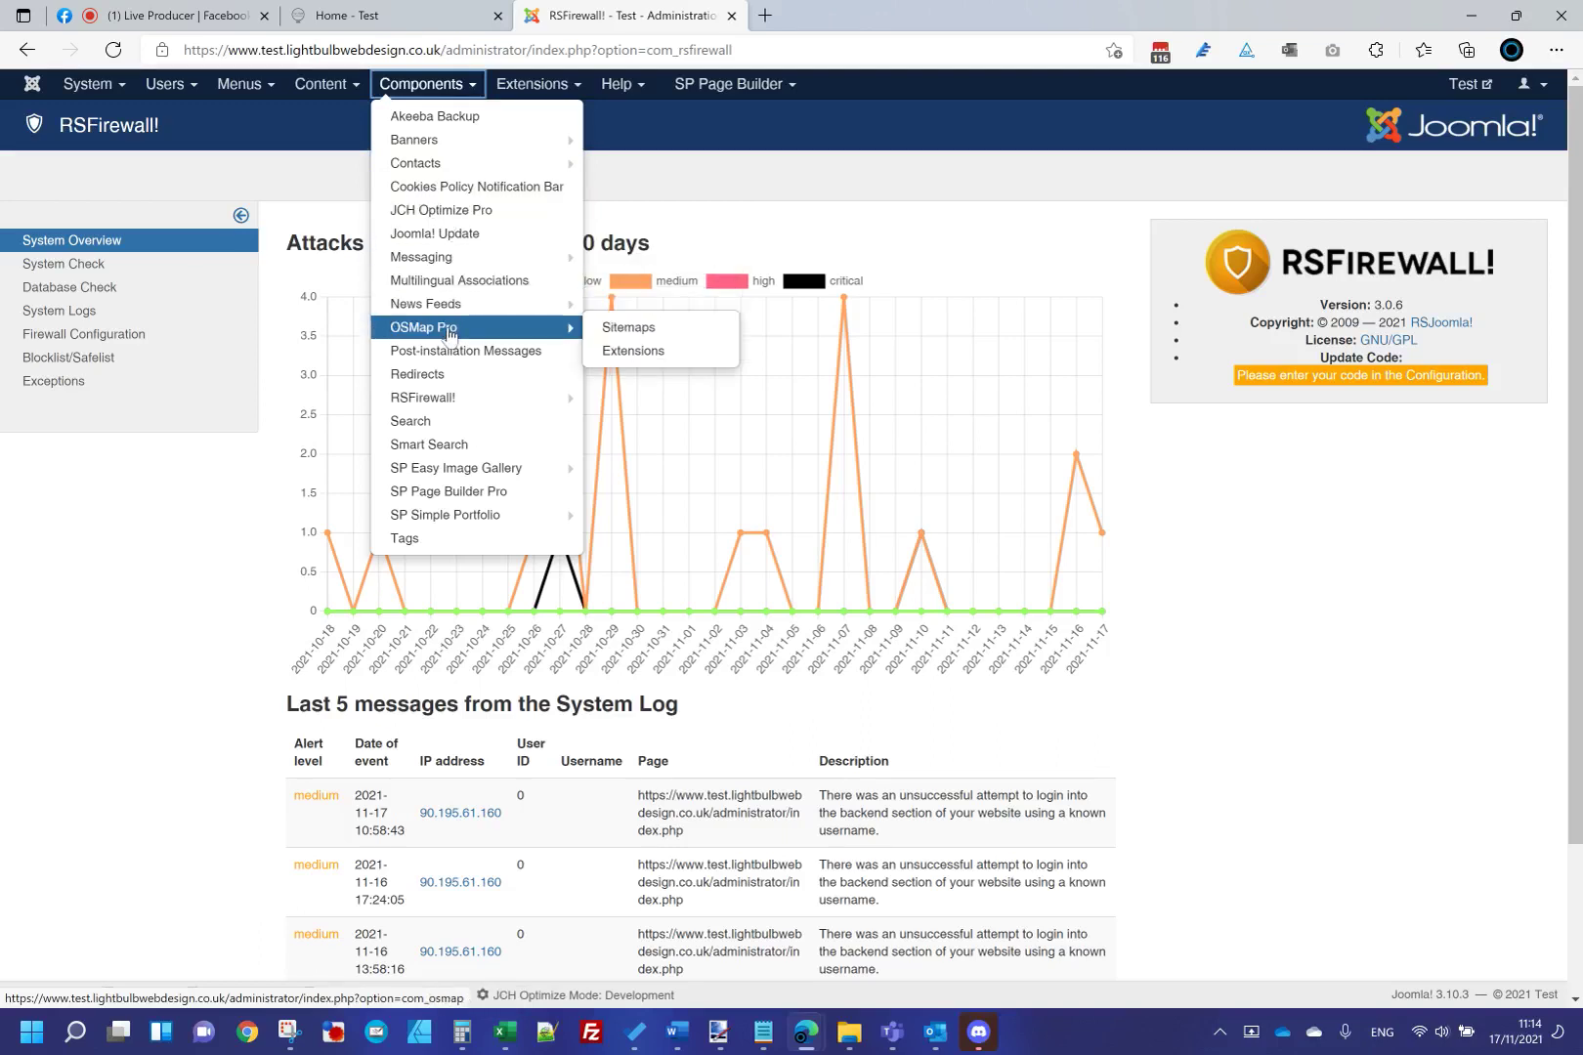
pyautogui.moveTo(463, 401)
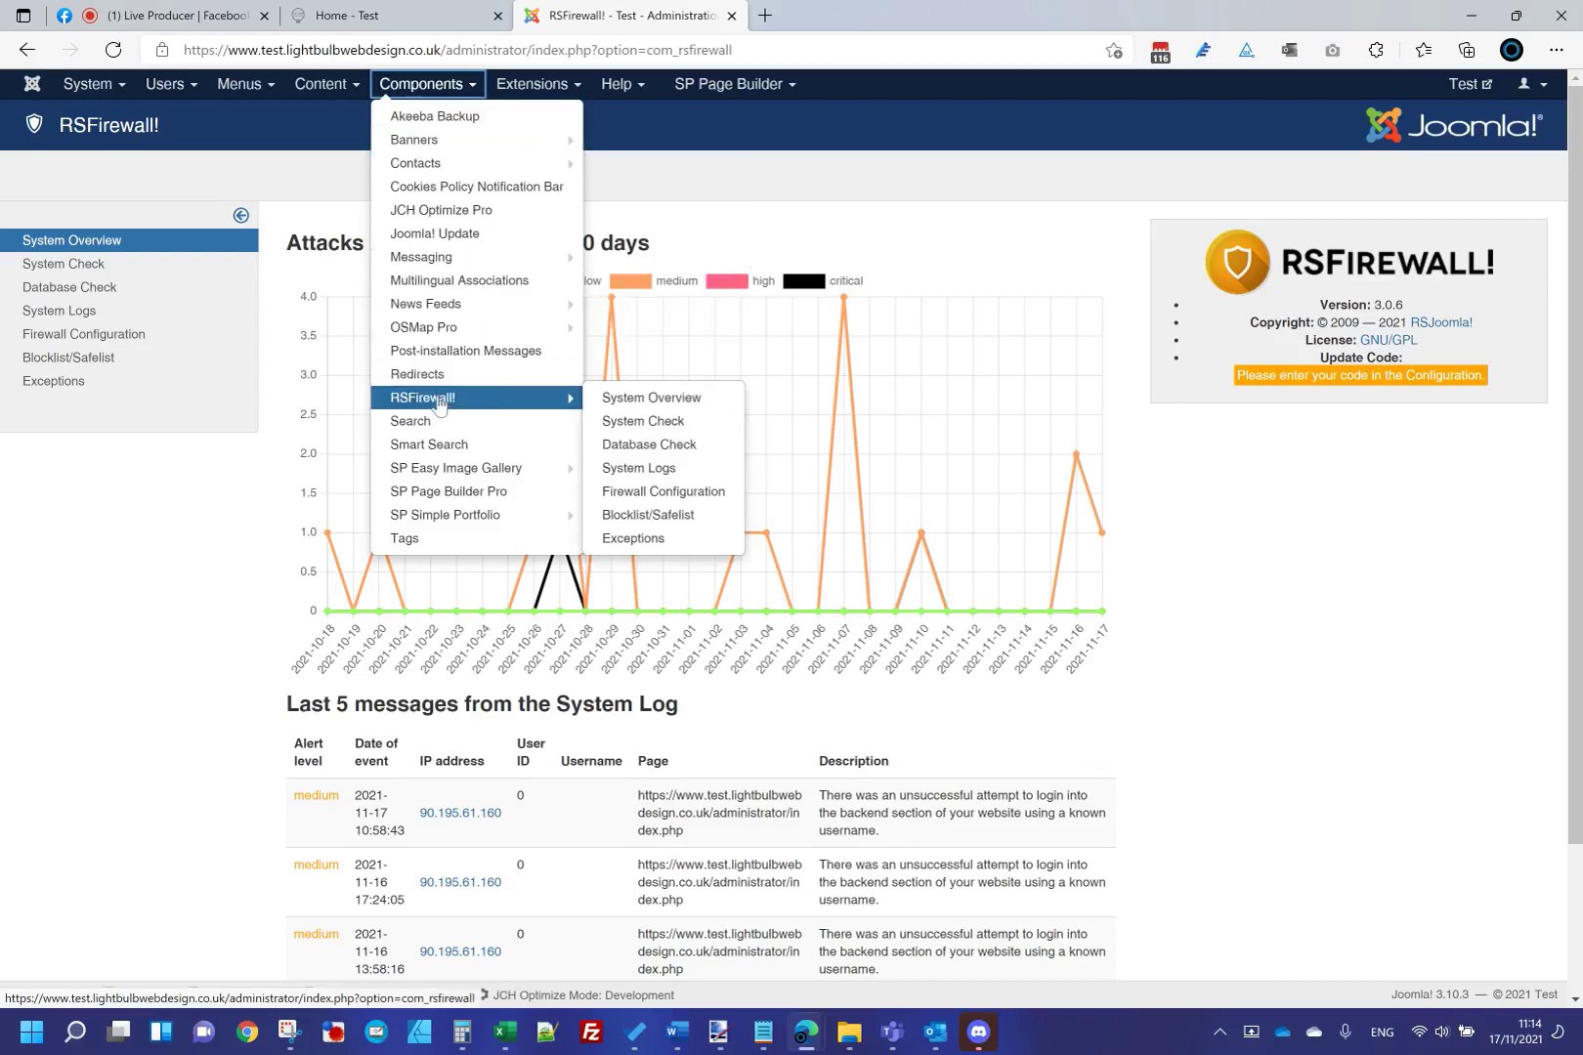
pyautogui.click(754, 215)
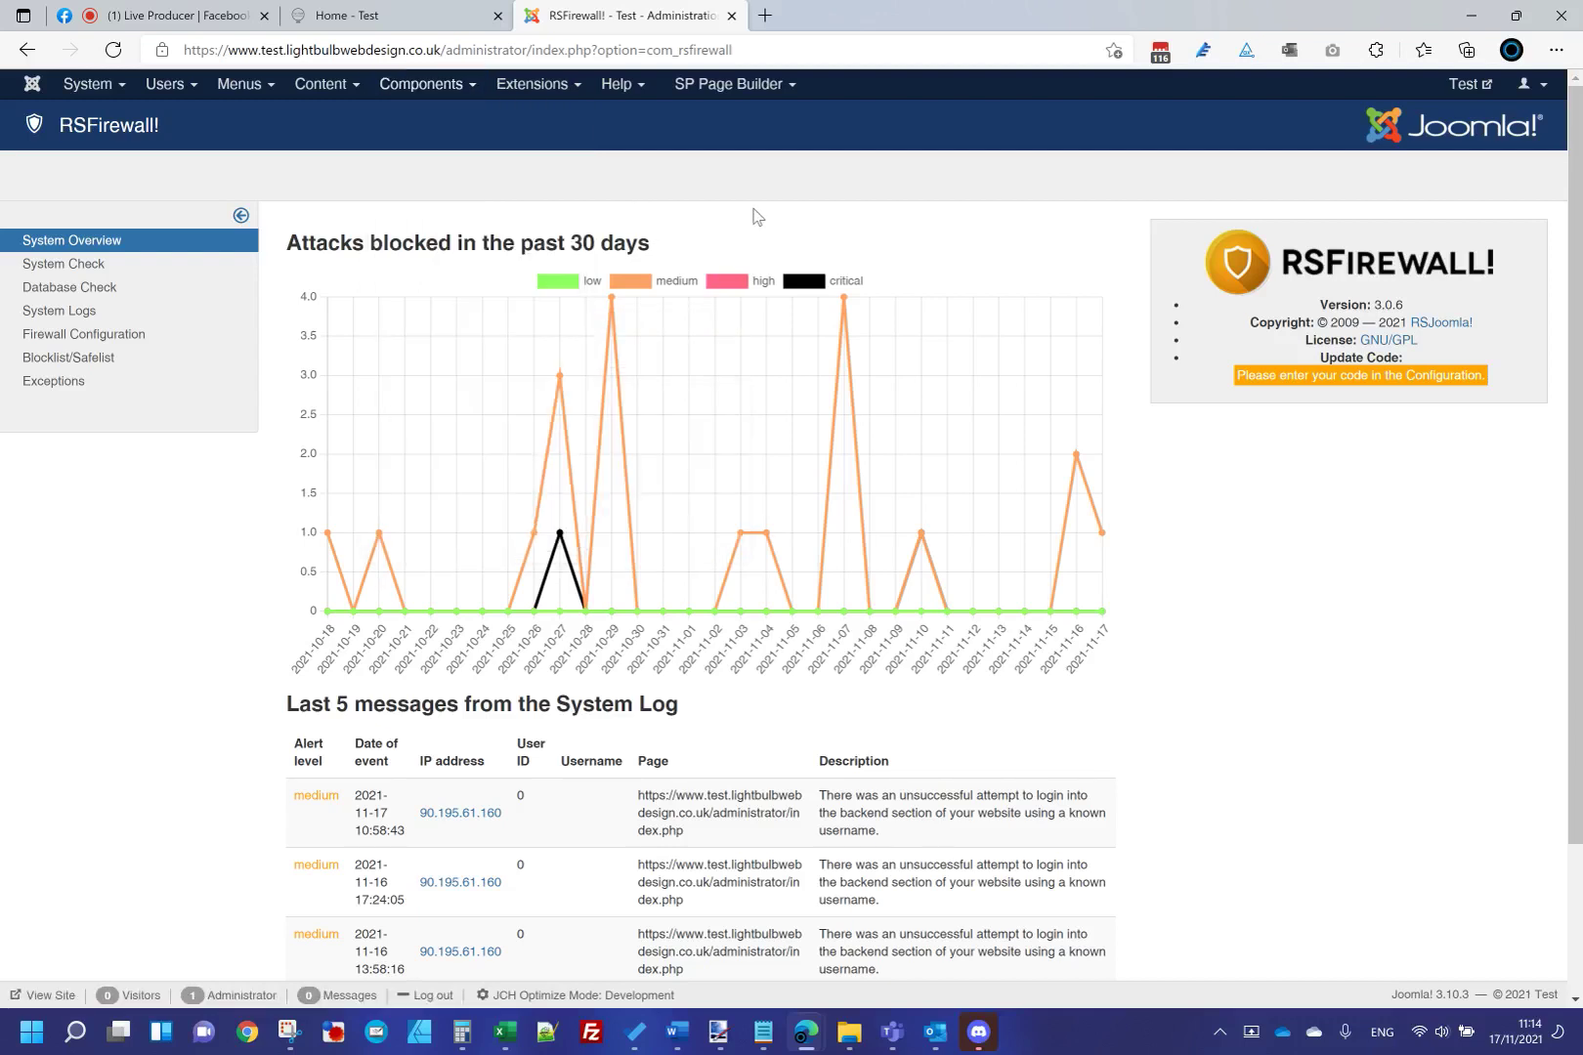
pyautogui.click(437, 95)
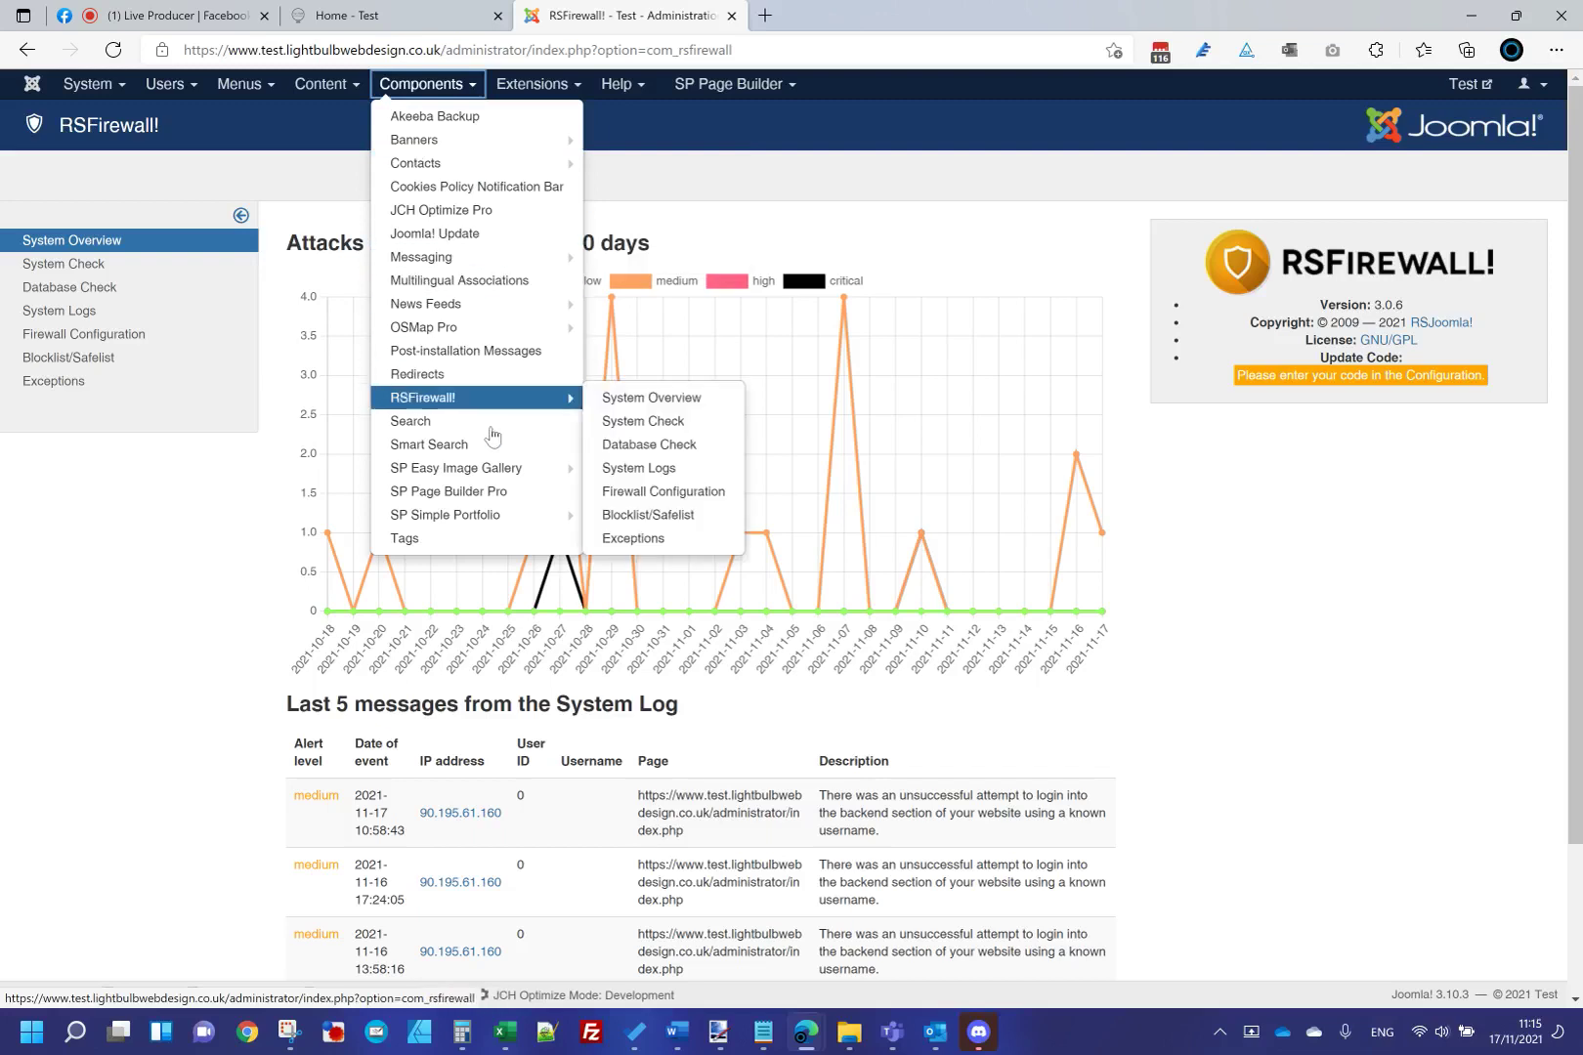
pyautogui.moveTo(480, 166)
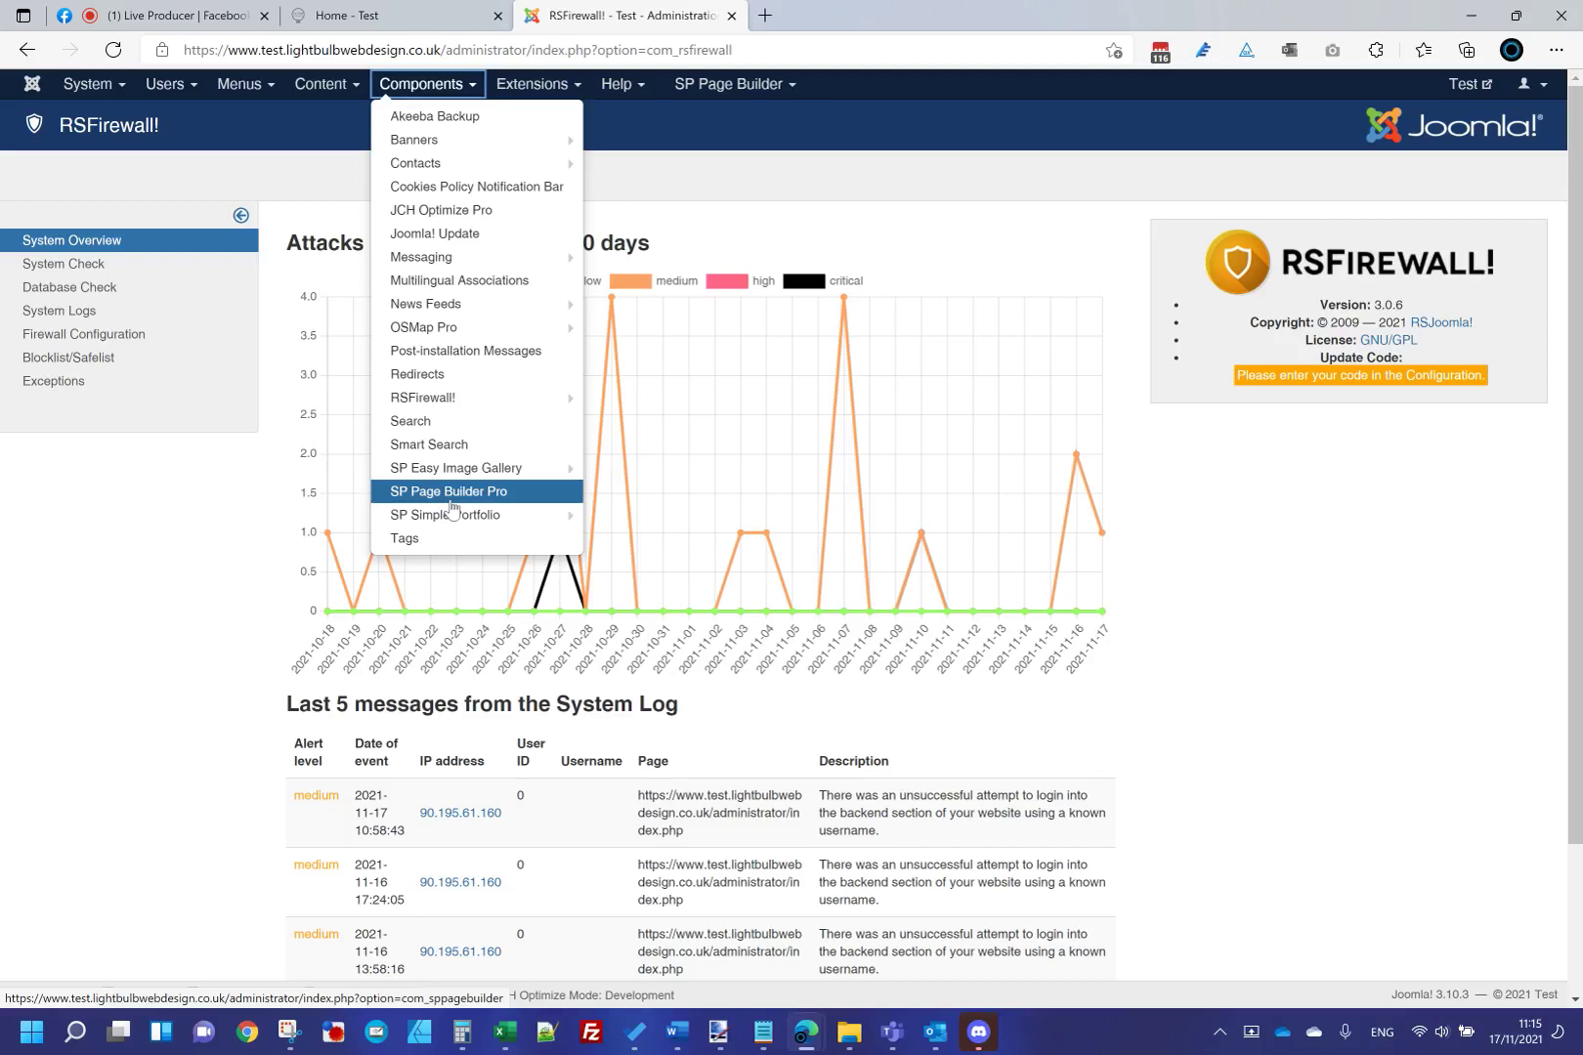
pyautogui.click(739, 197)
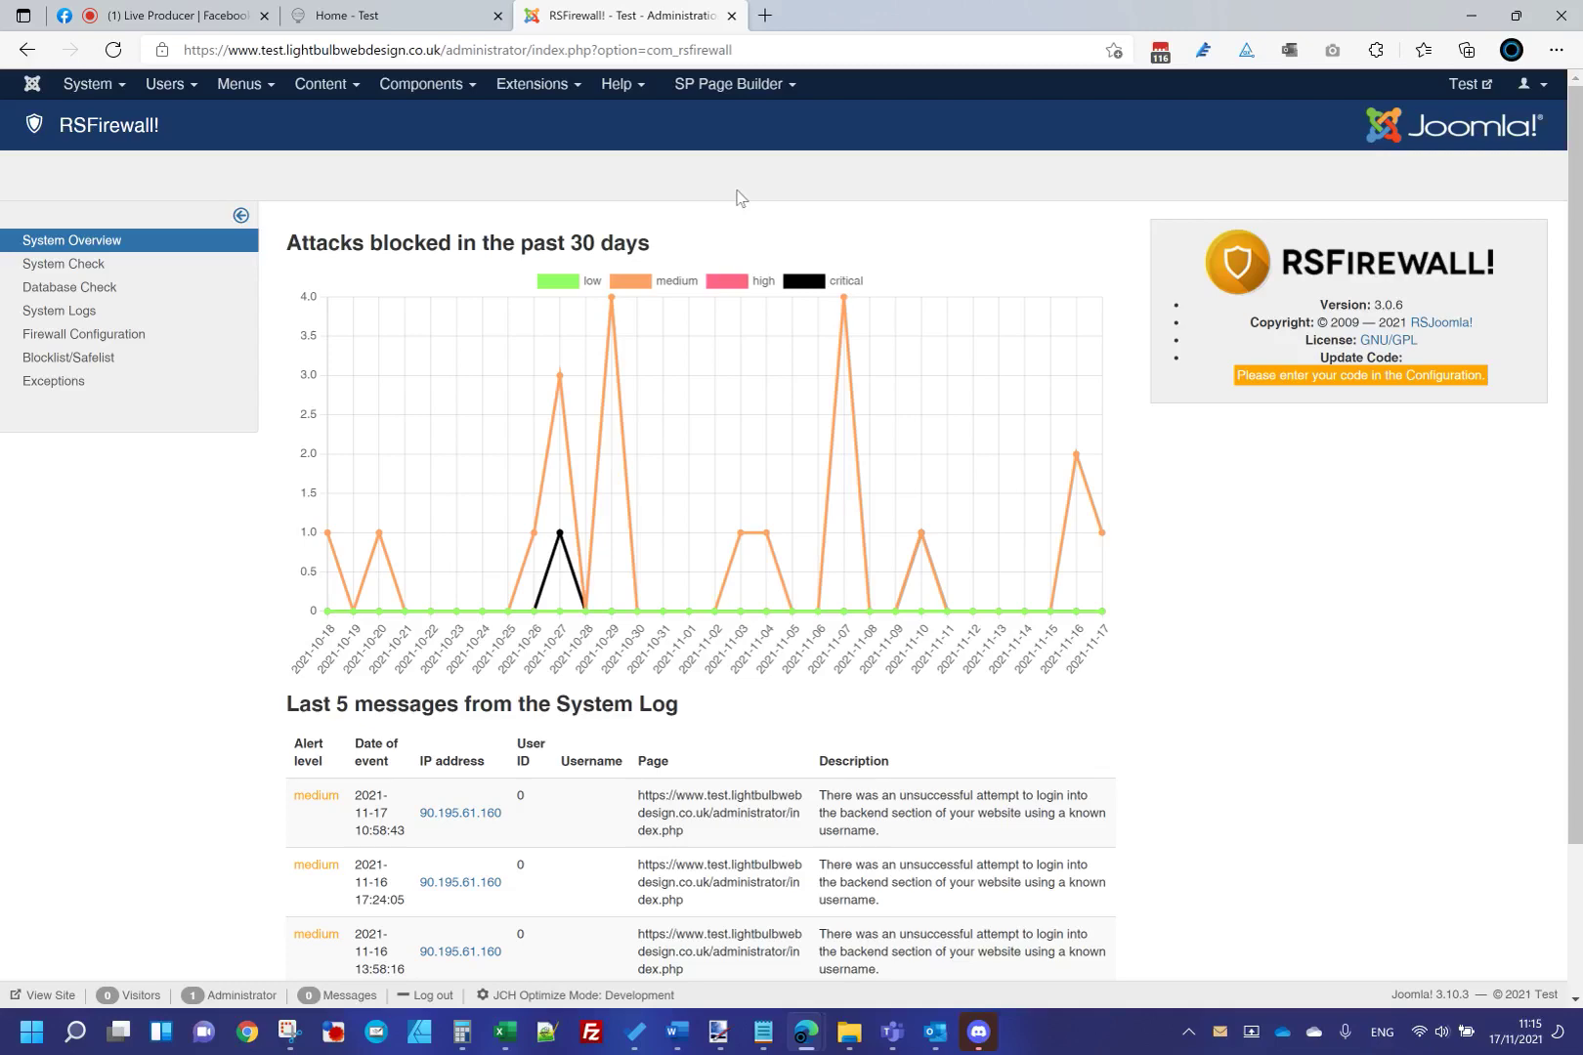
# Check the Facebook live dashboard for viewer comments, and open the SP Page Builder pages list in the Joomla administration.
pyautogui.click(232, 10)
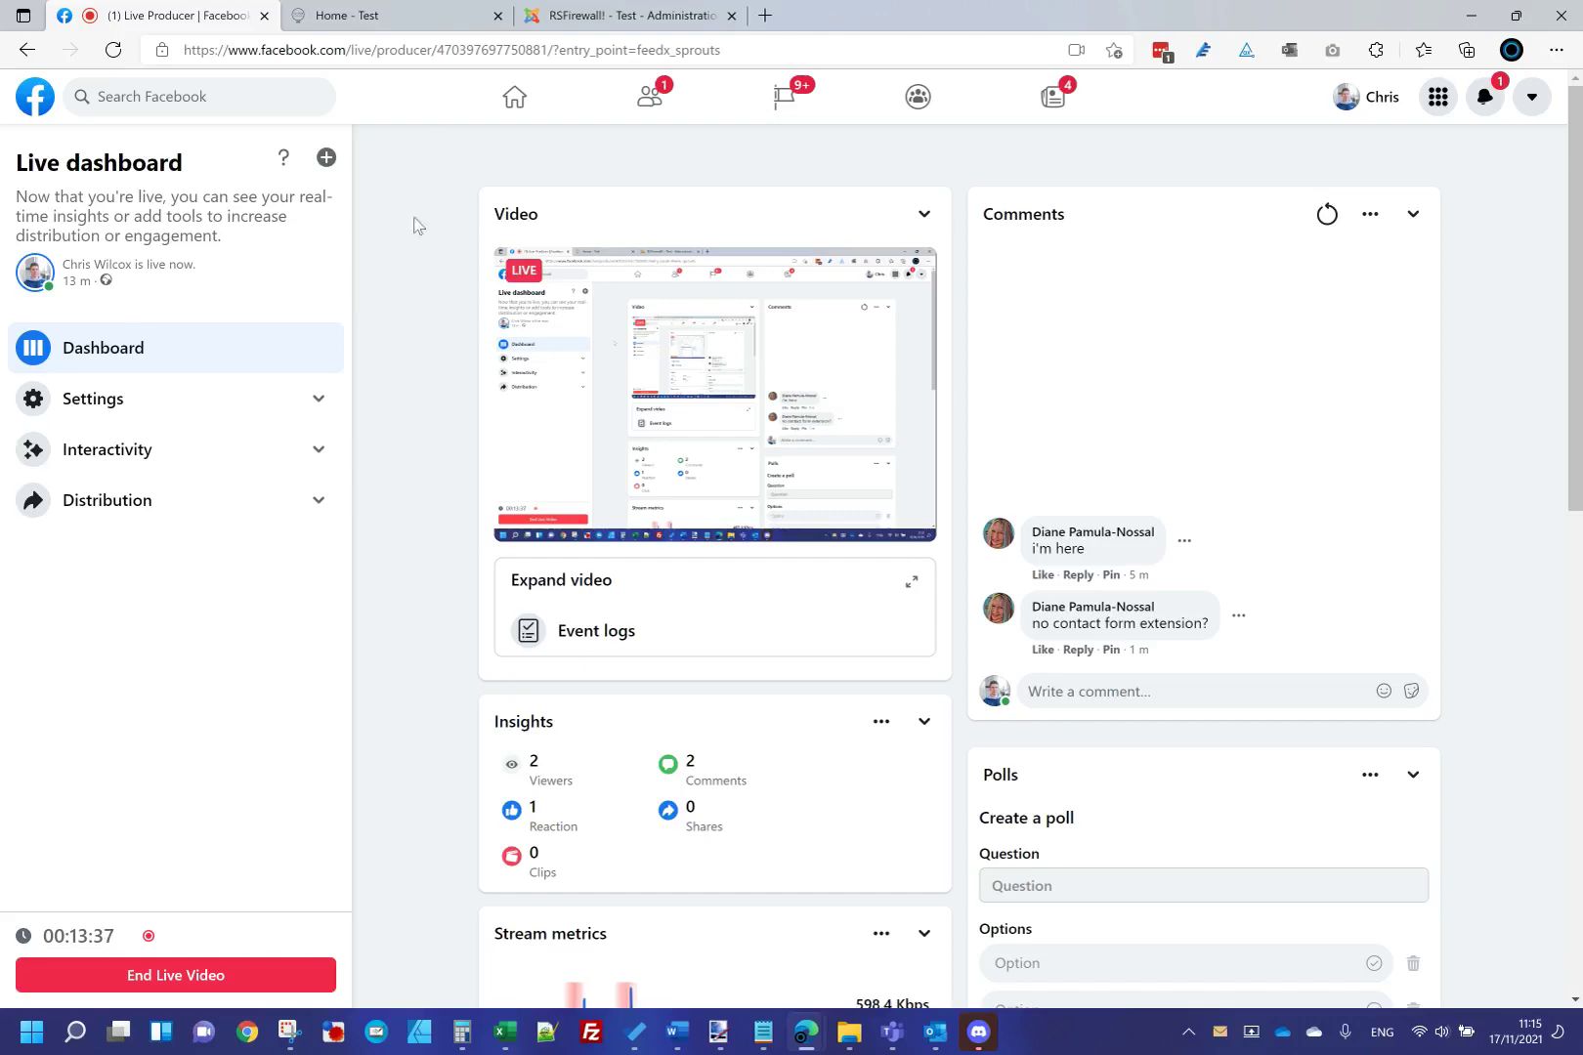
pyautogui.click(574, 22)
pyautogui.click(699, 90)
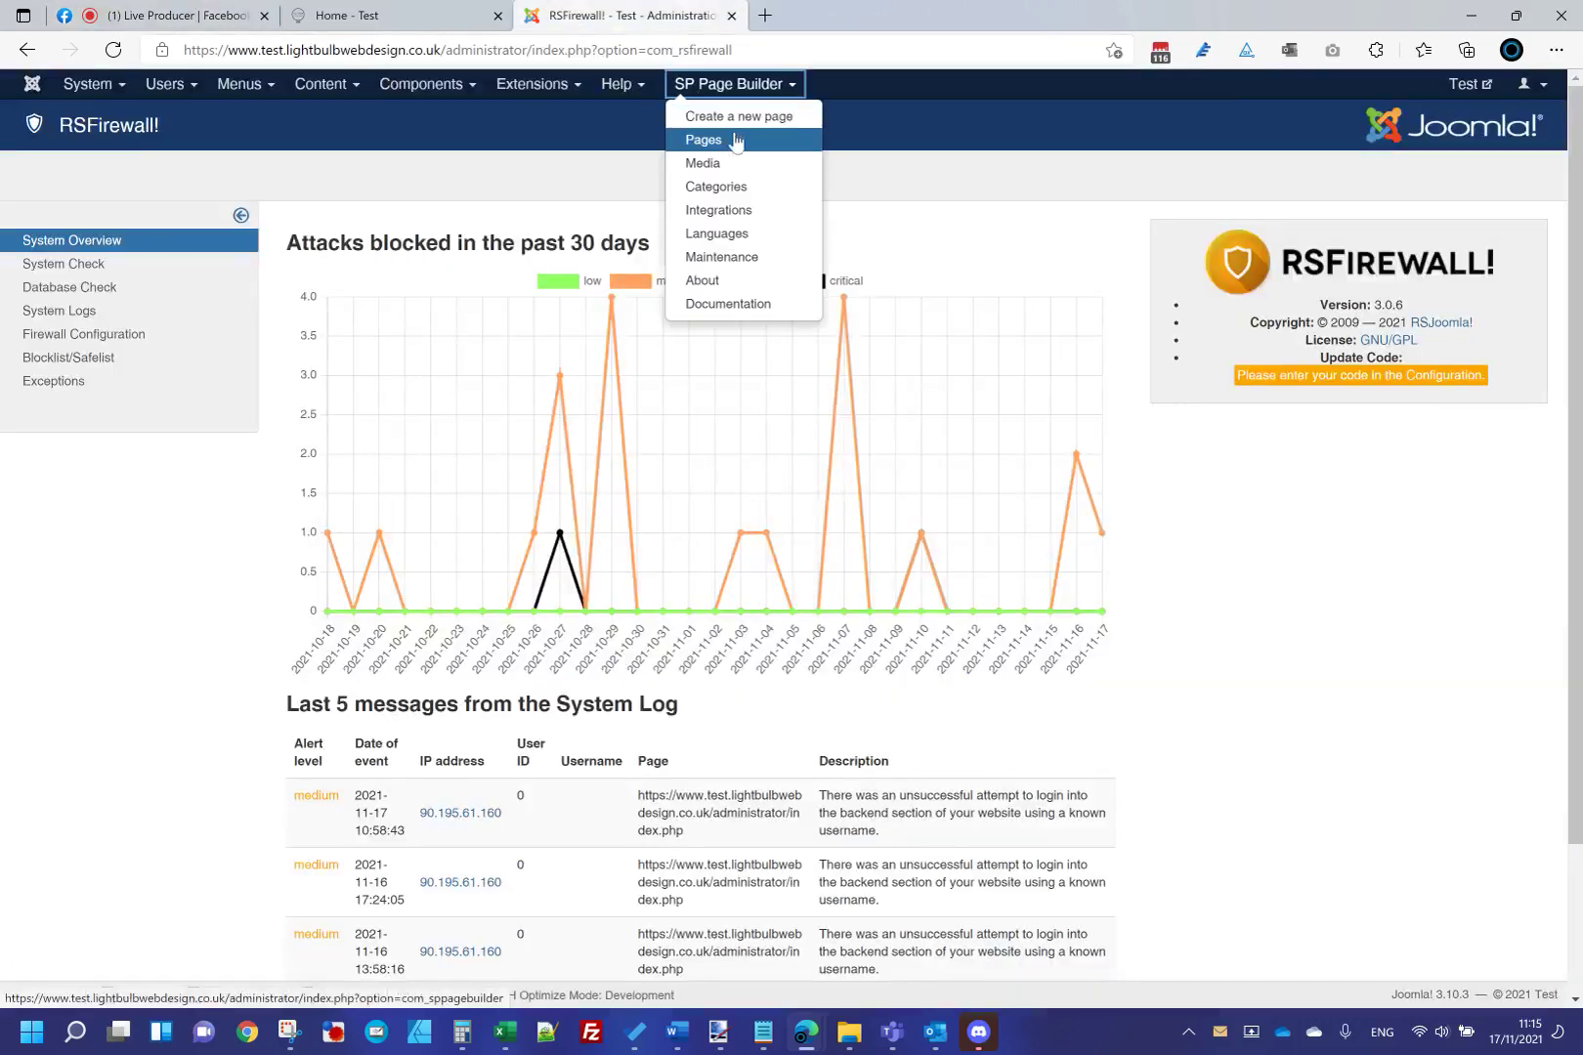
pyautogui.click(704, 141)
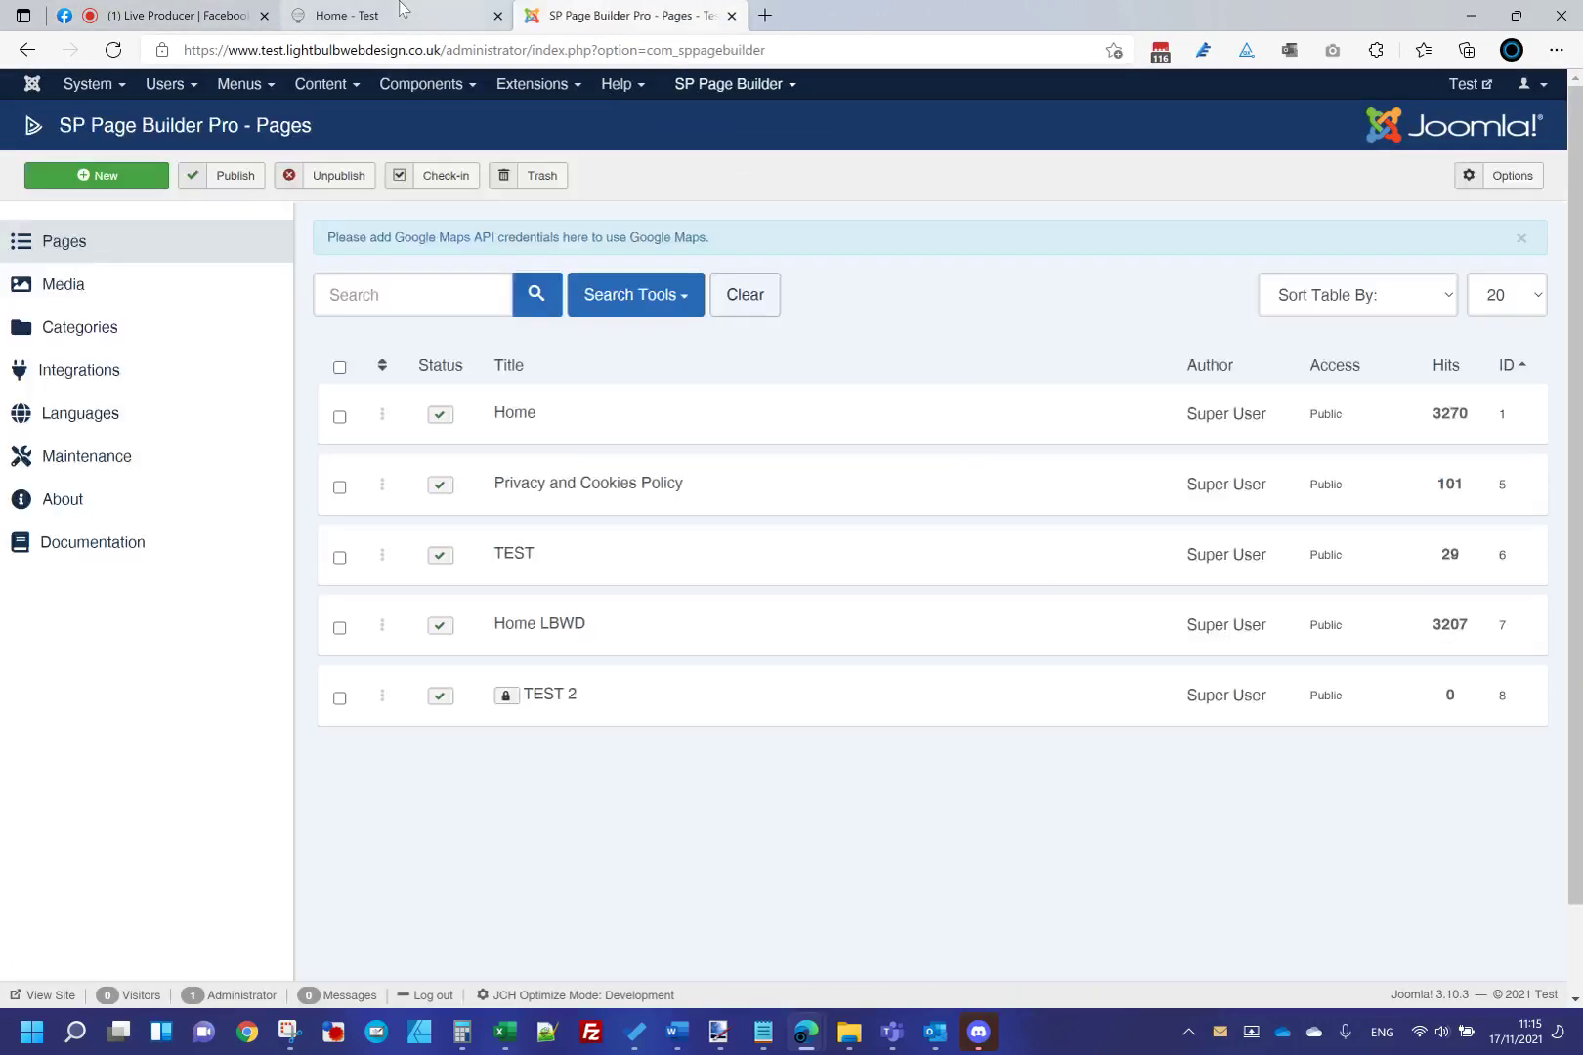
# Start a new SP Page Builder page and add an empty row to it.
pyautogui.click(154, 178)
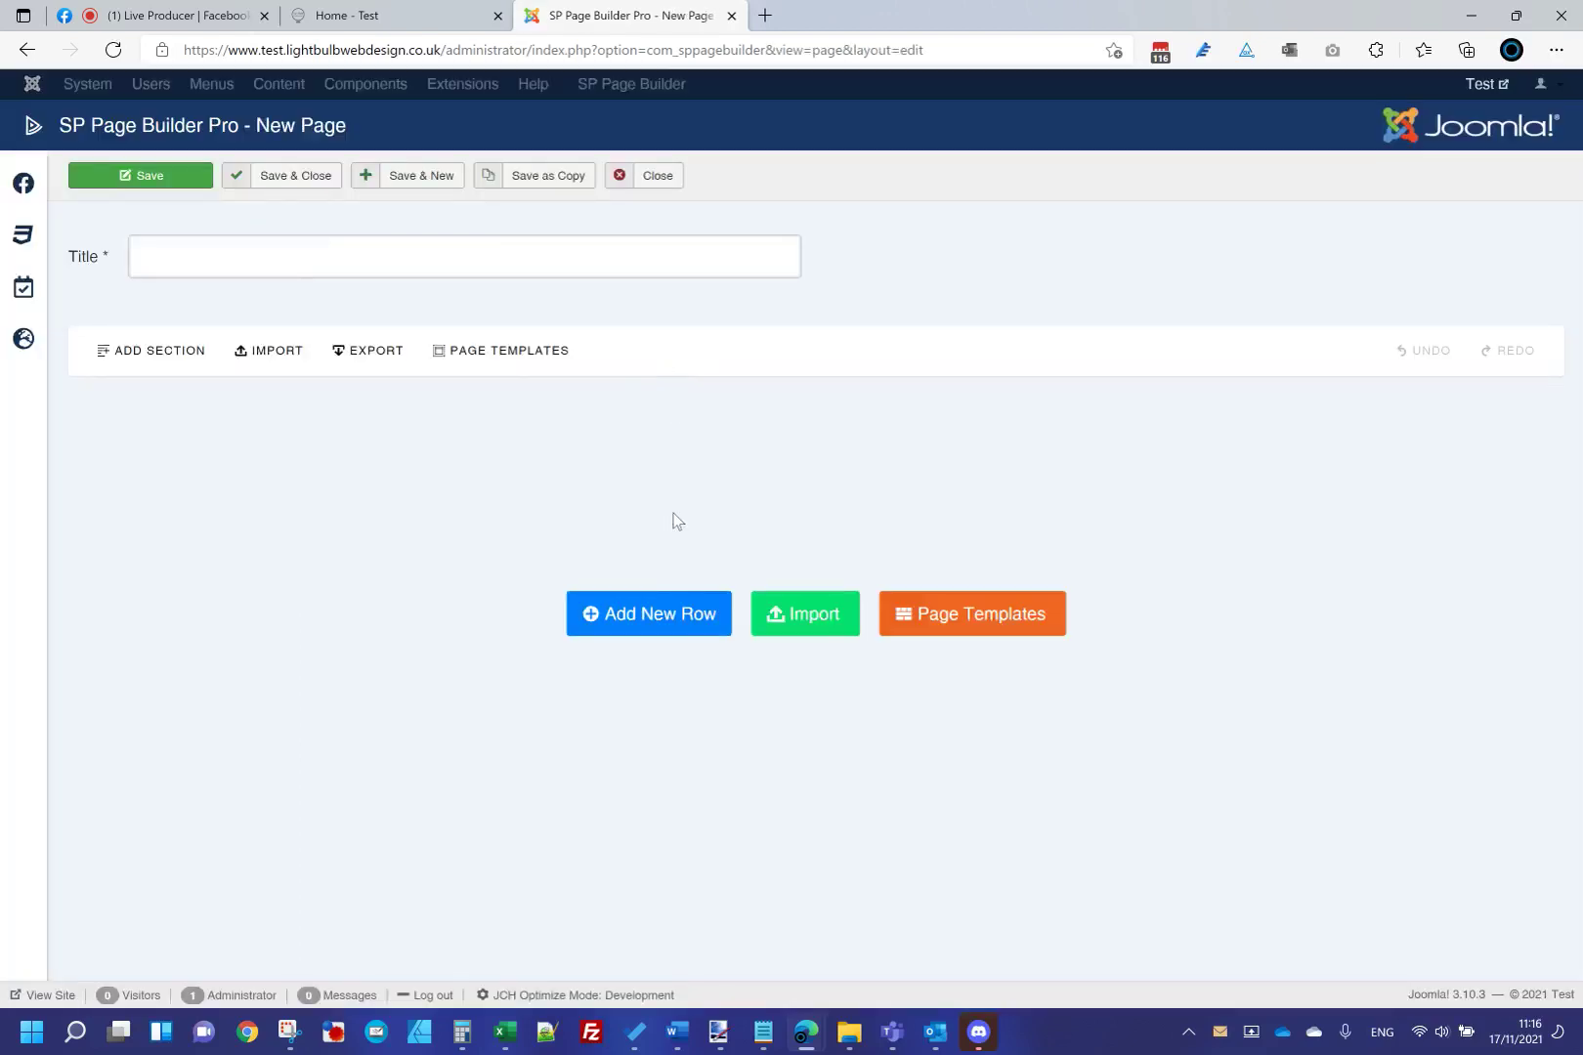
pyautogui.click(684, 629)
pyautogui.click(414, 521)
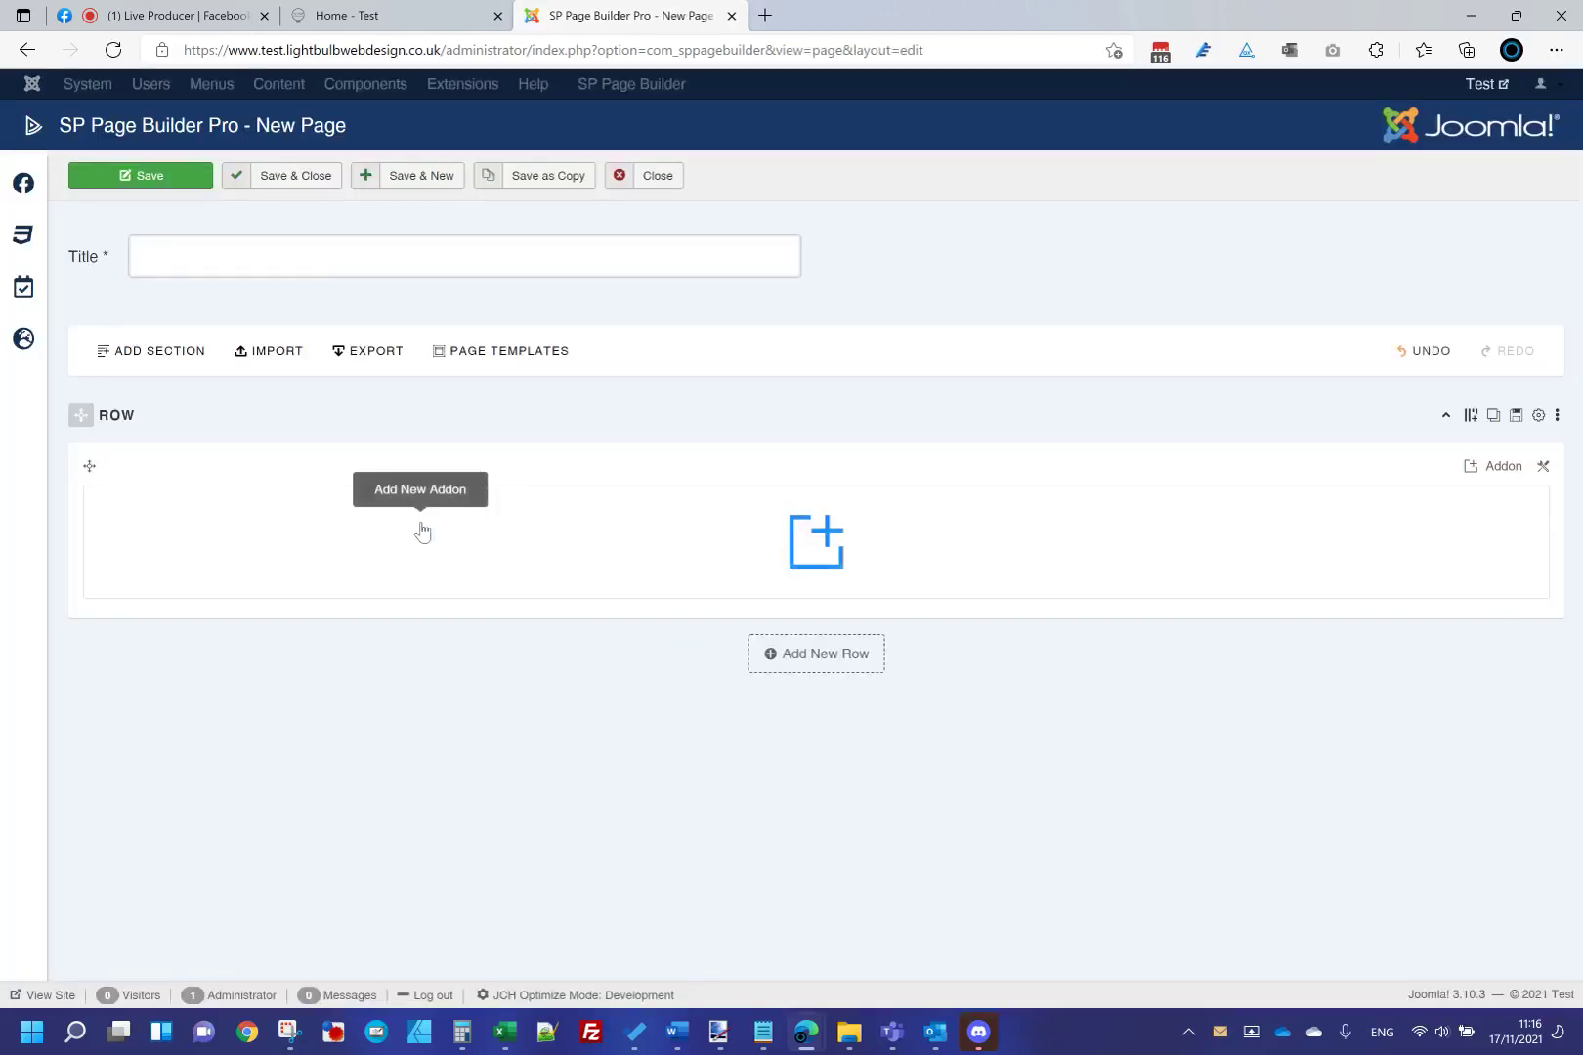
# Insert a Contact Form addon into the row and turn on its phone field.
pyautogui.click(771, 528)
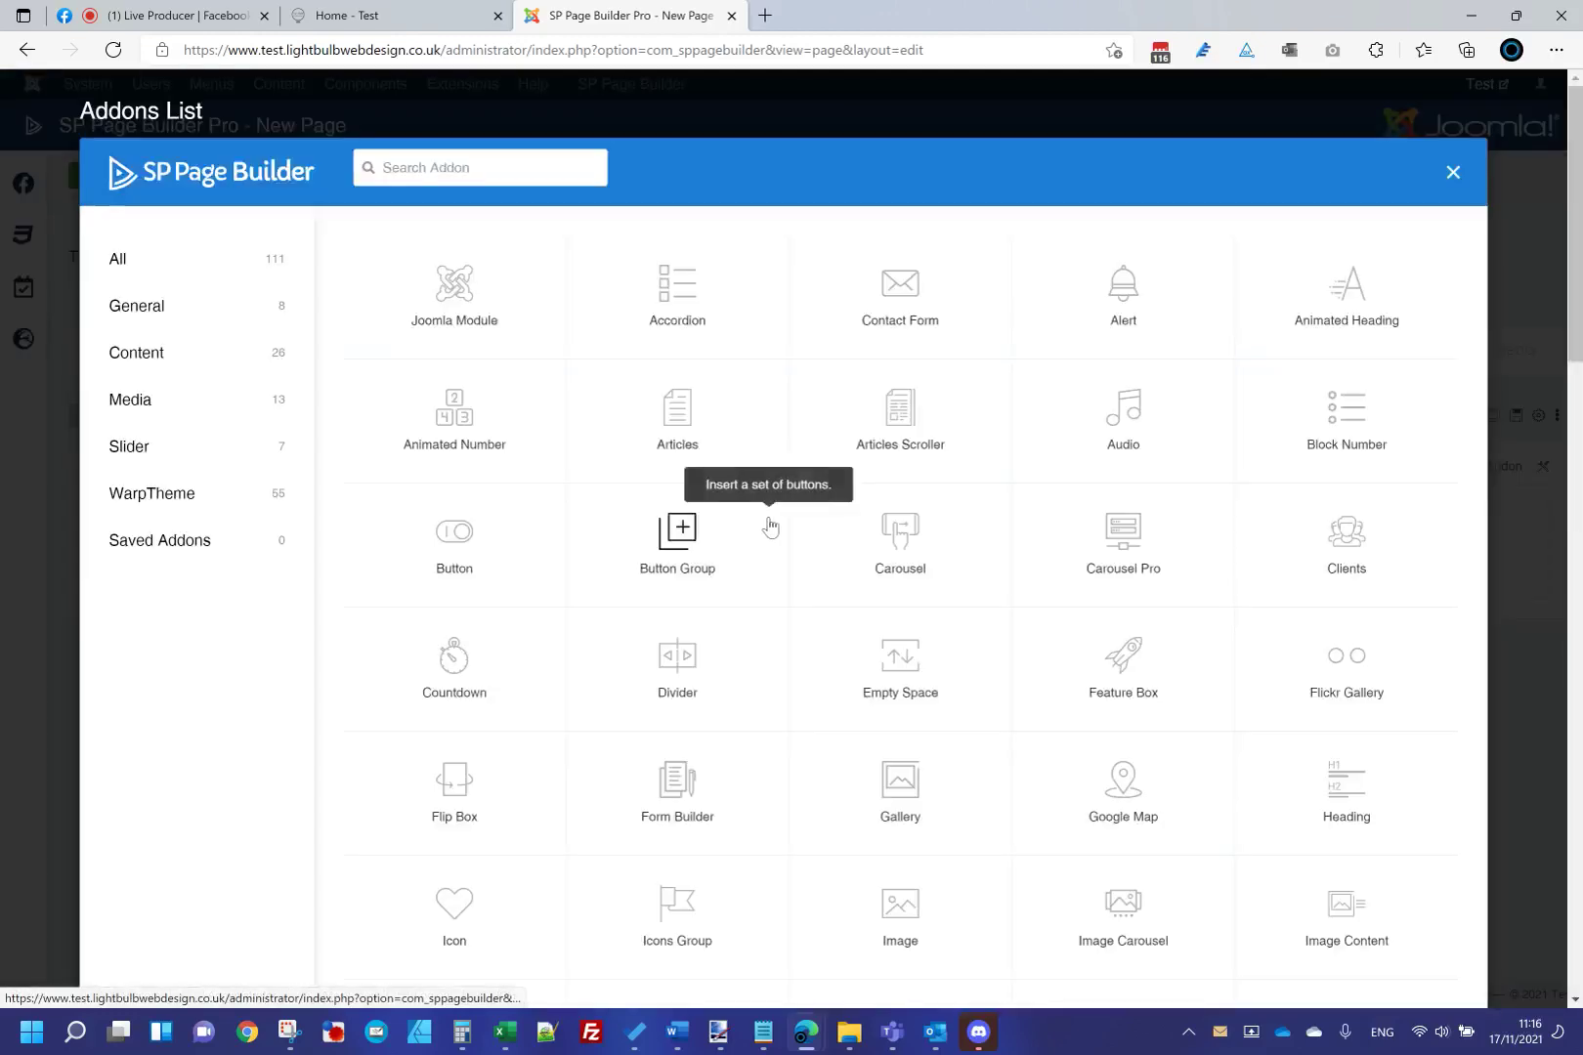
pyautogui.click(917, 286)
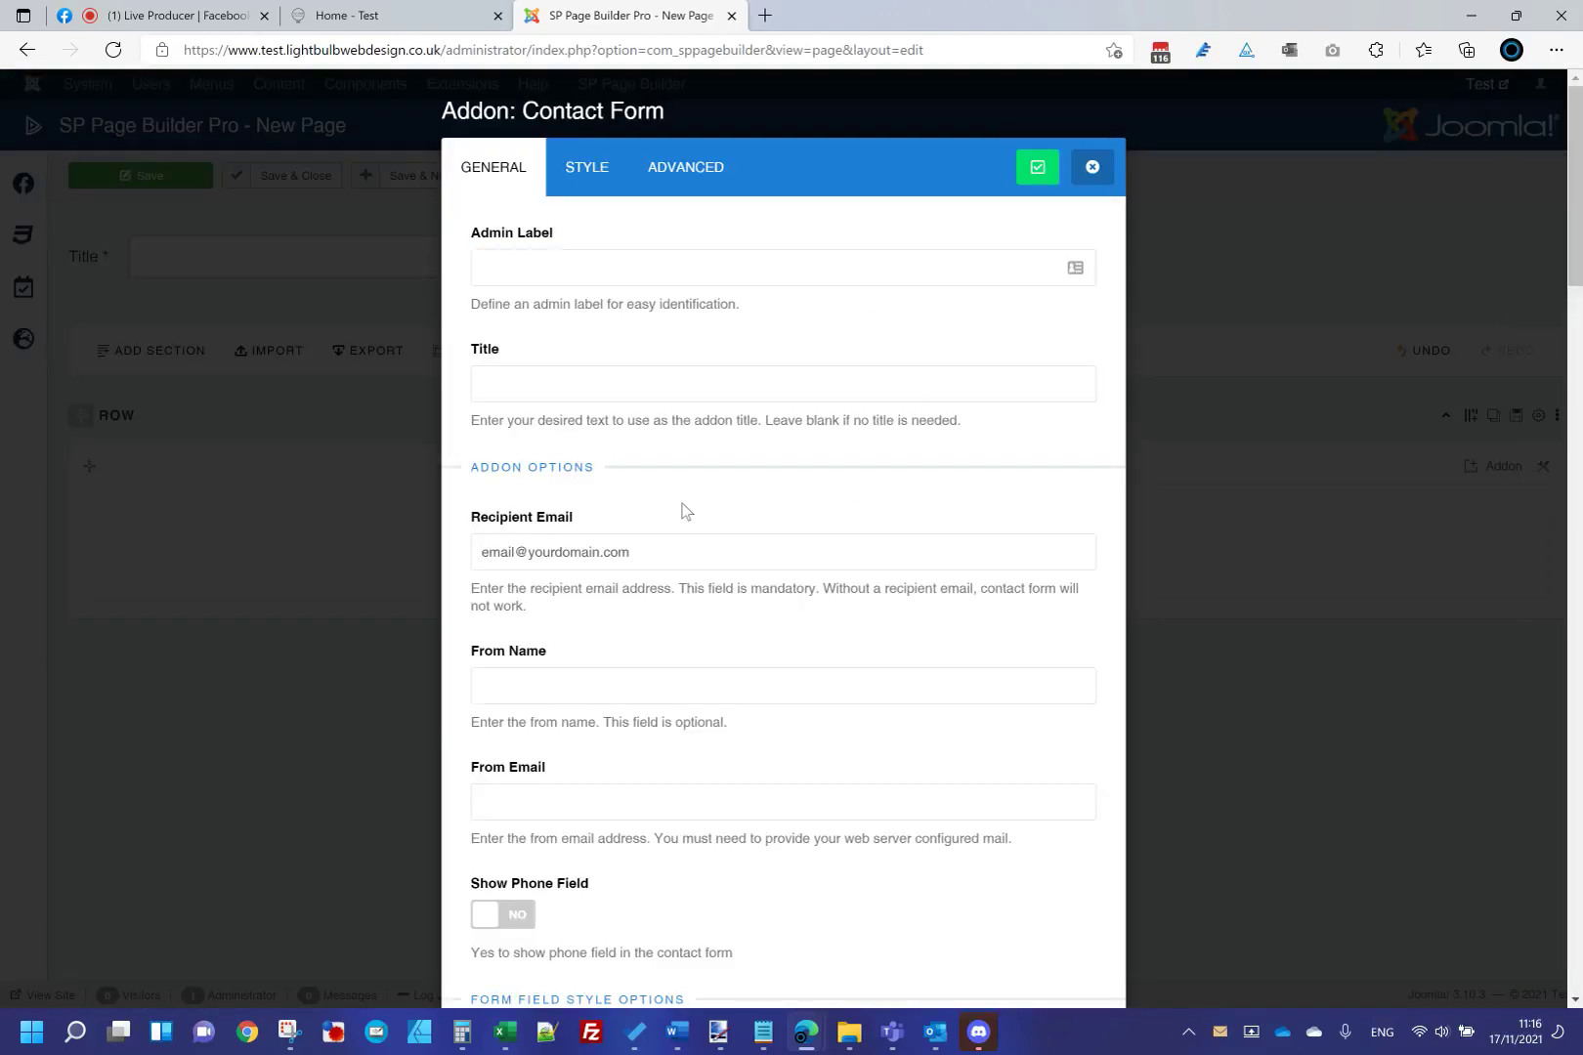
pyautogui.scroll(-5, 684, 510)
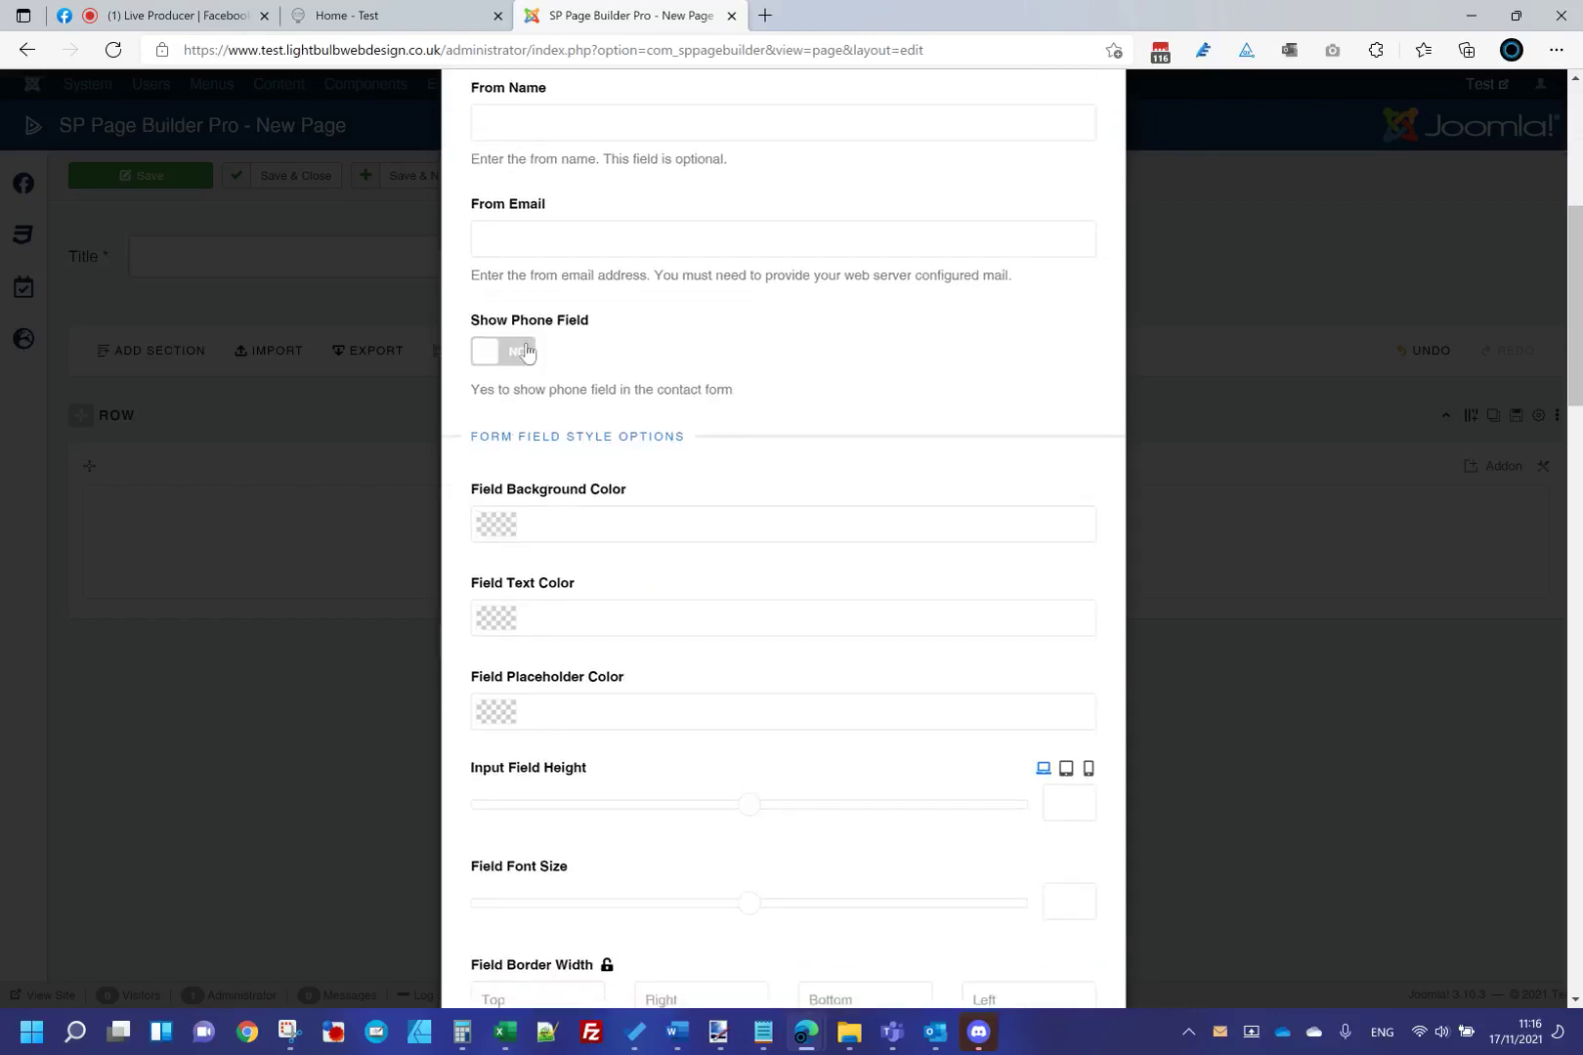
pyautogui.click(527, 352)
# Examine the contact form's captcha type, question and answer, its column sizes, the GDPR checkbox label and the button options.
pyautogui.scroll(-12, 684, 413)
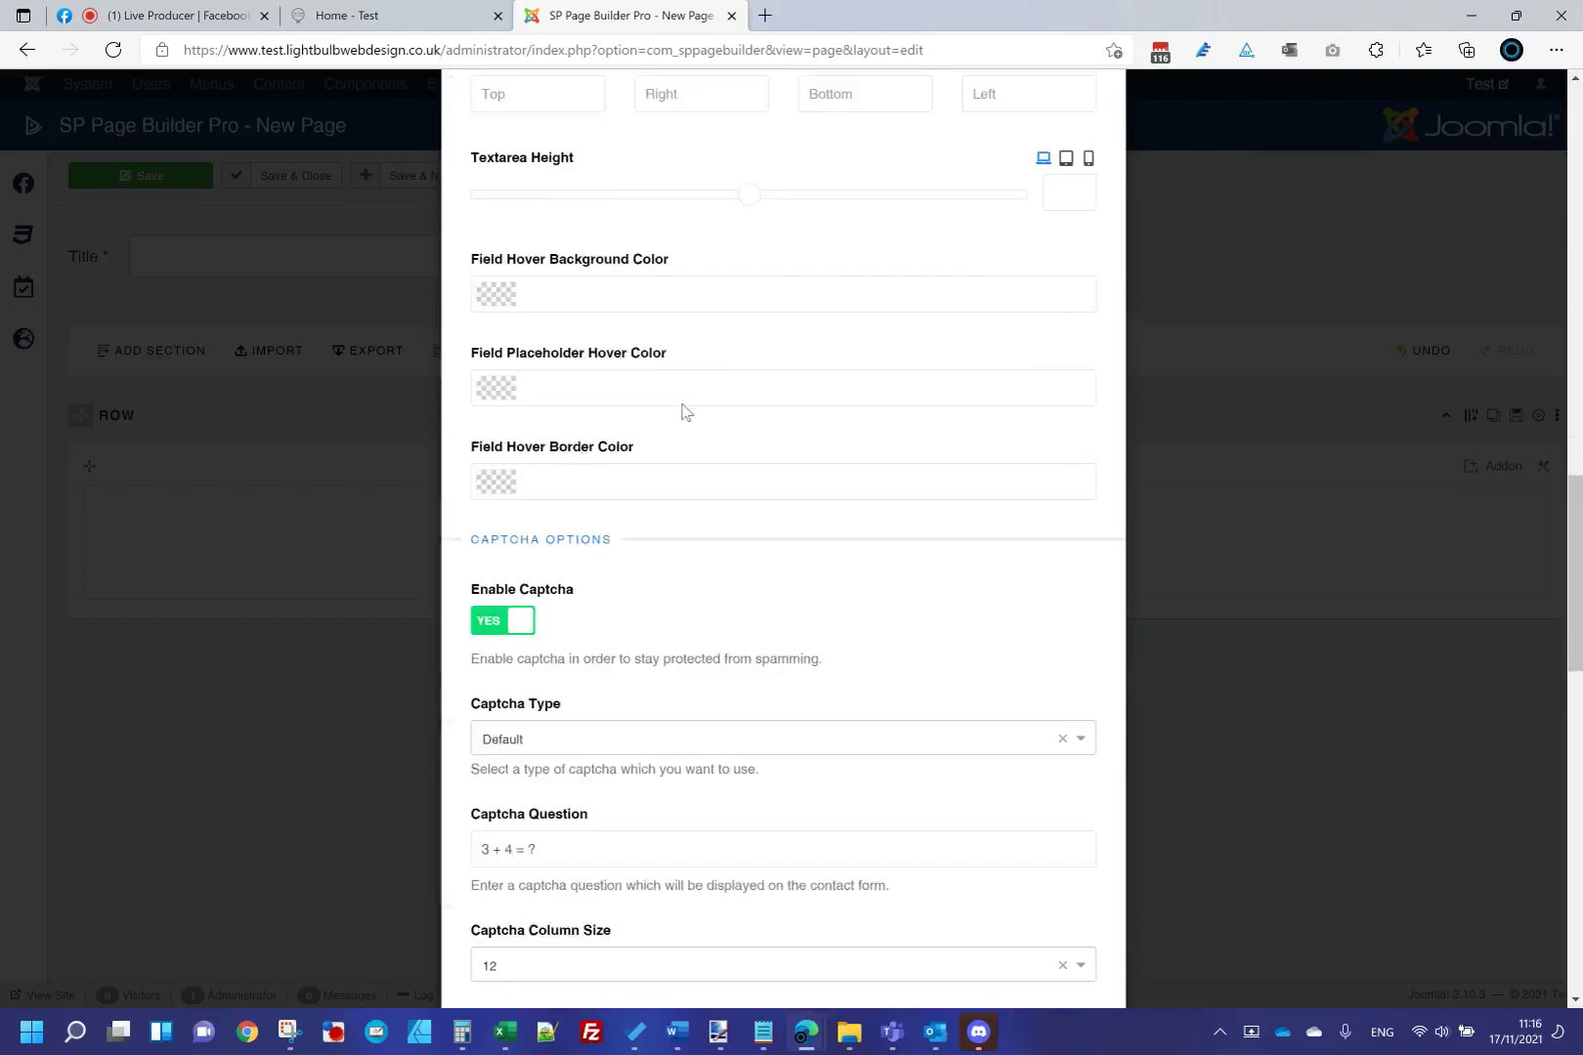
pyautogui.scroll(-4, 684, 413)
pyautogui.click(544, 465)
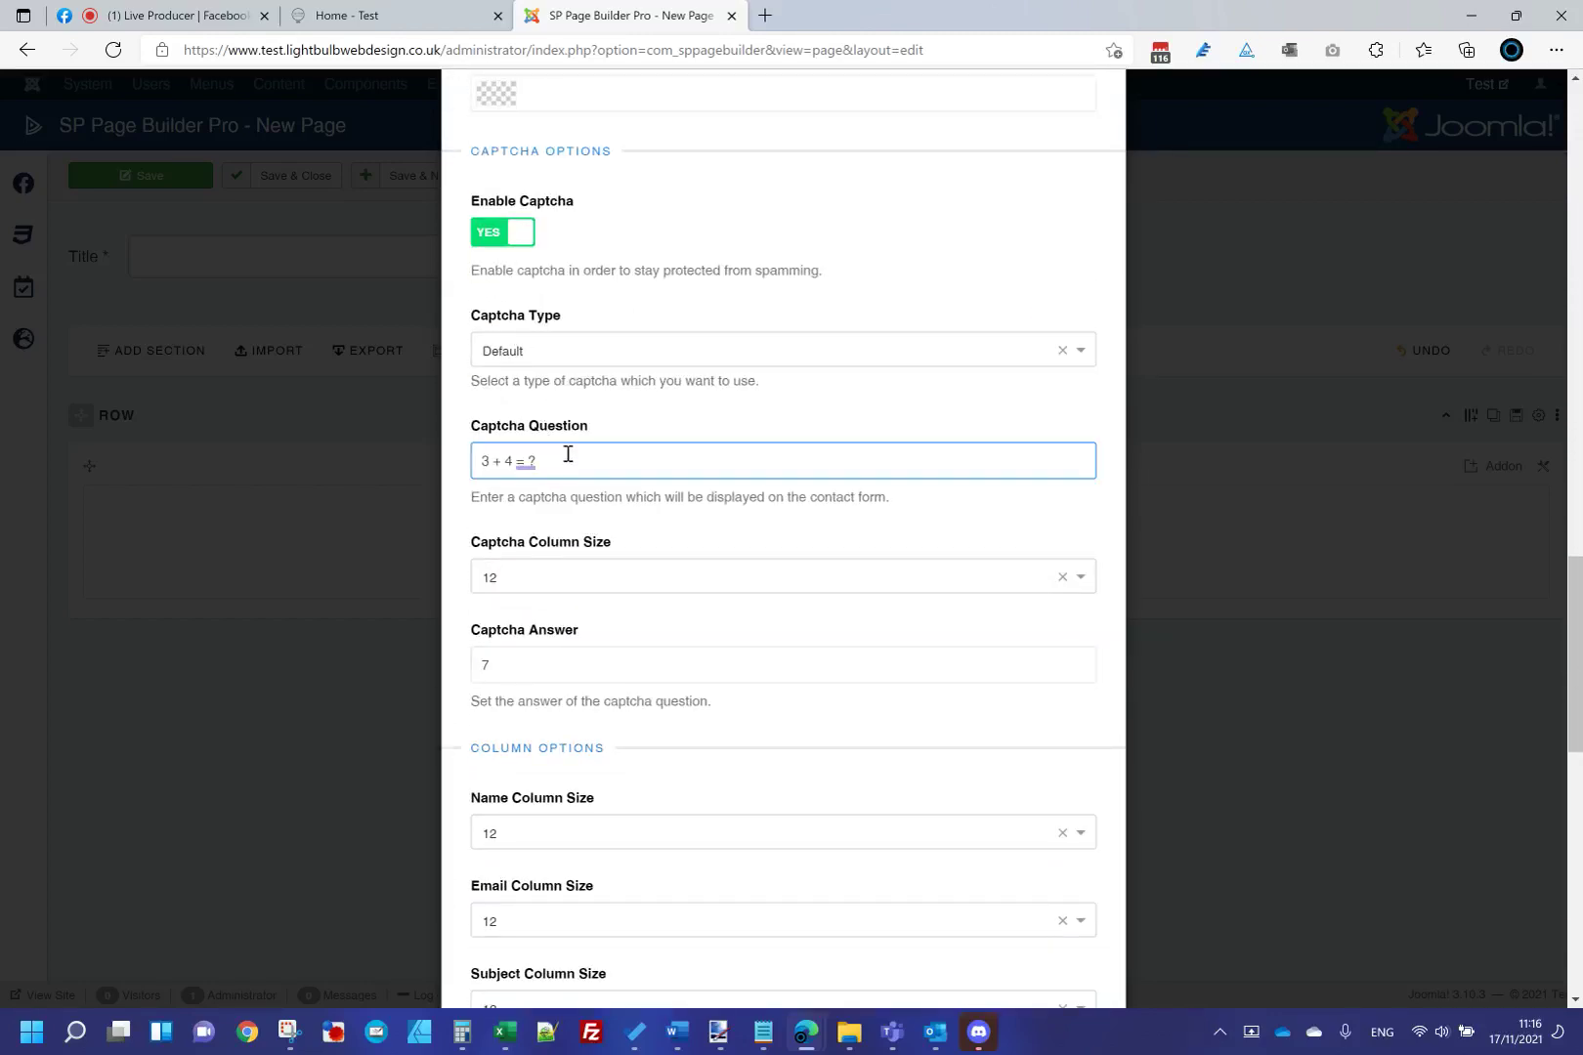
pyautogui.click(565, 353)
pyautogui.click(625, 258)
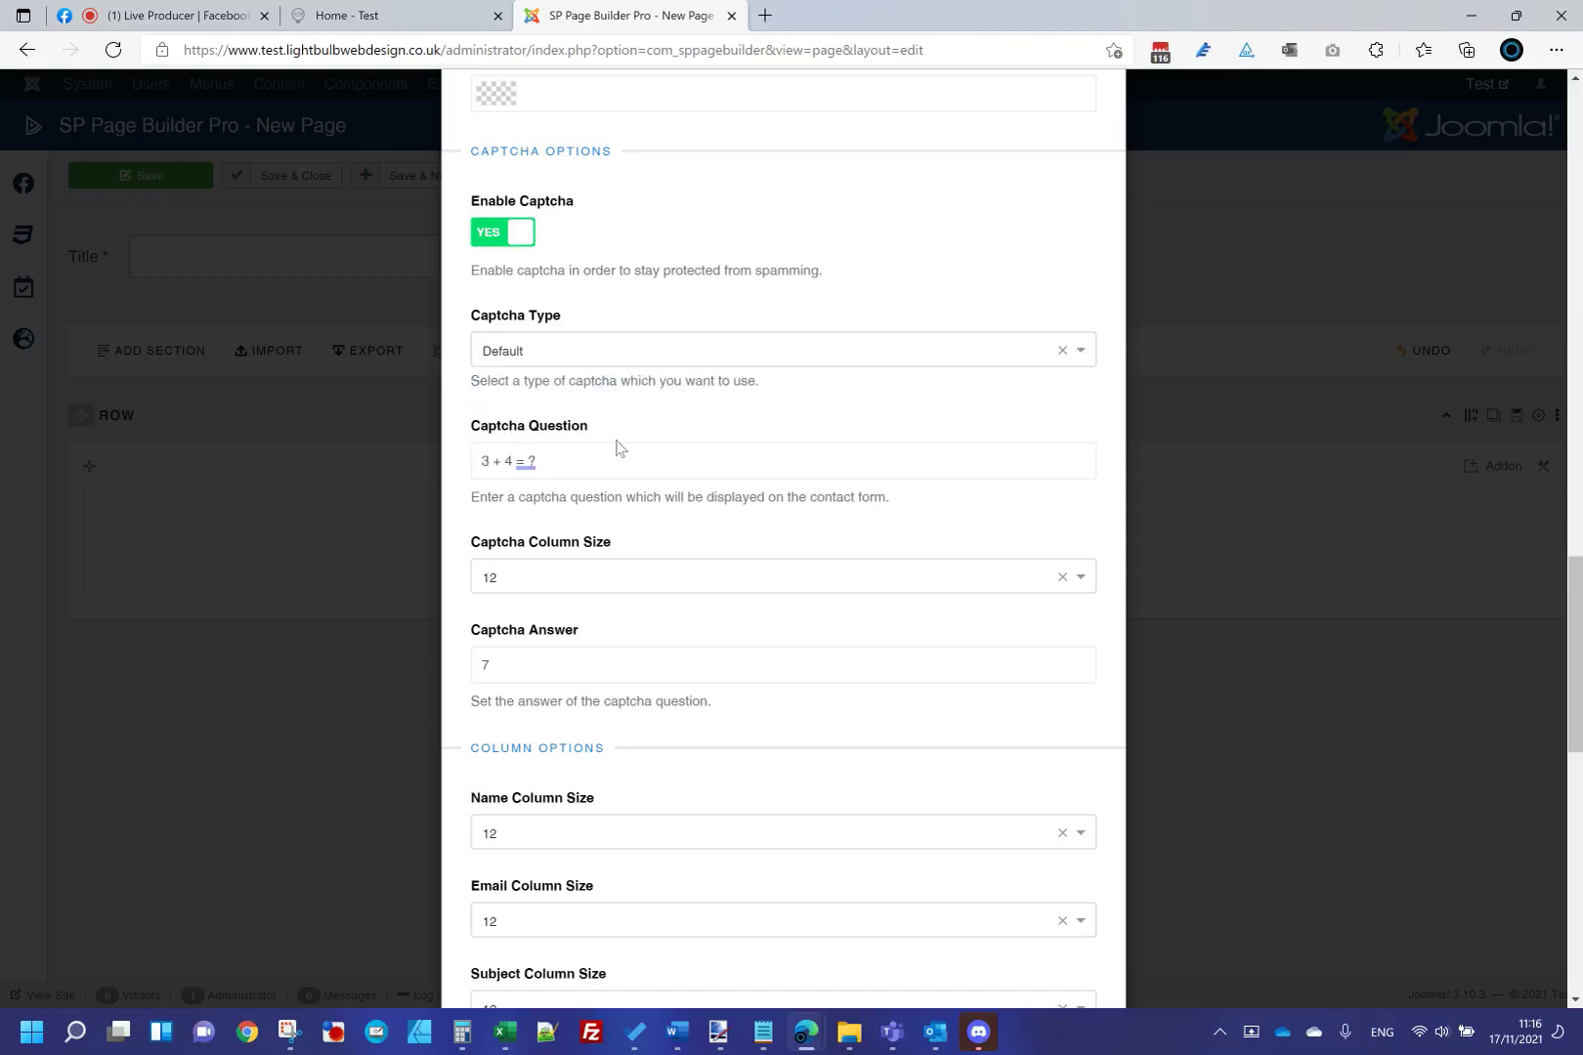
pyautogui.scroll(-3, 615, 448)
pyautogui.scroll(-4, 584, 608)
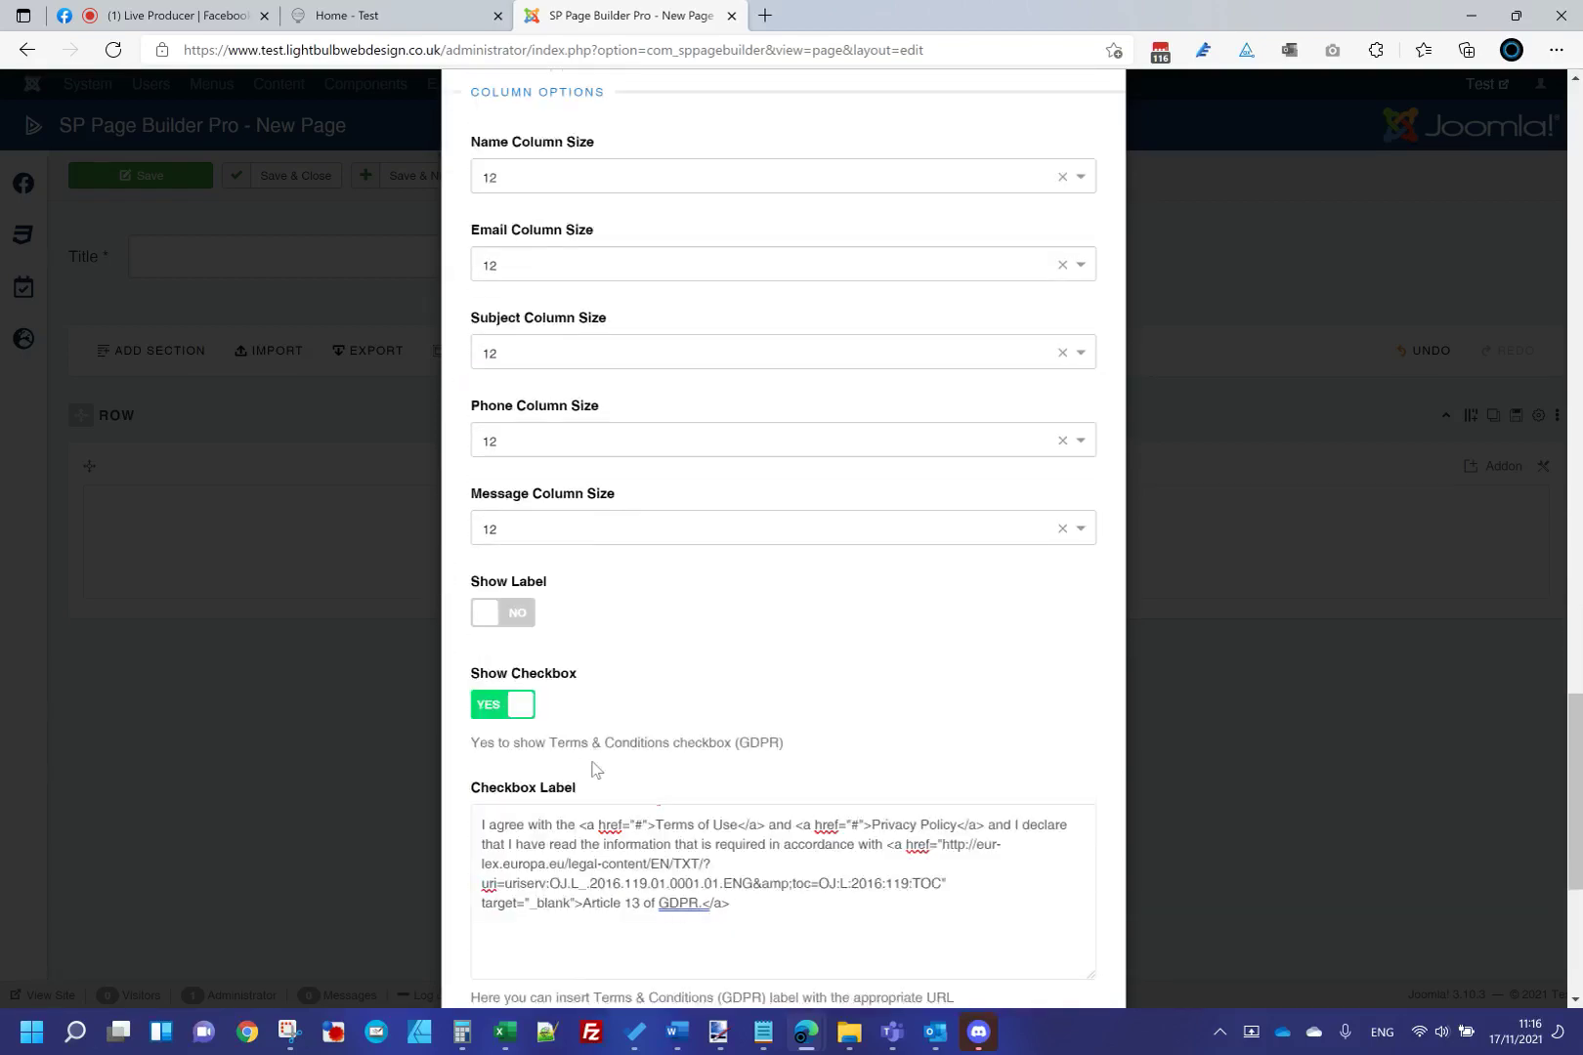
pyautogui.scroll(-5, 565, 705)
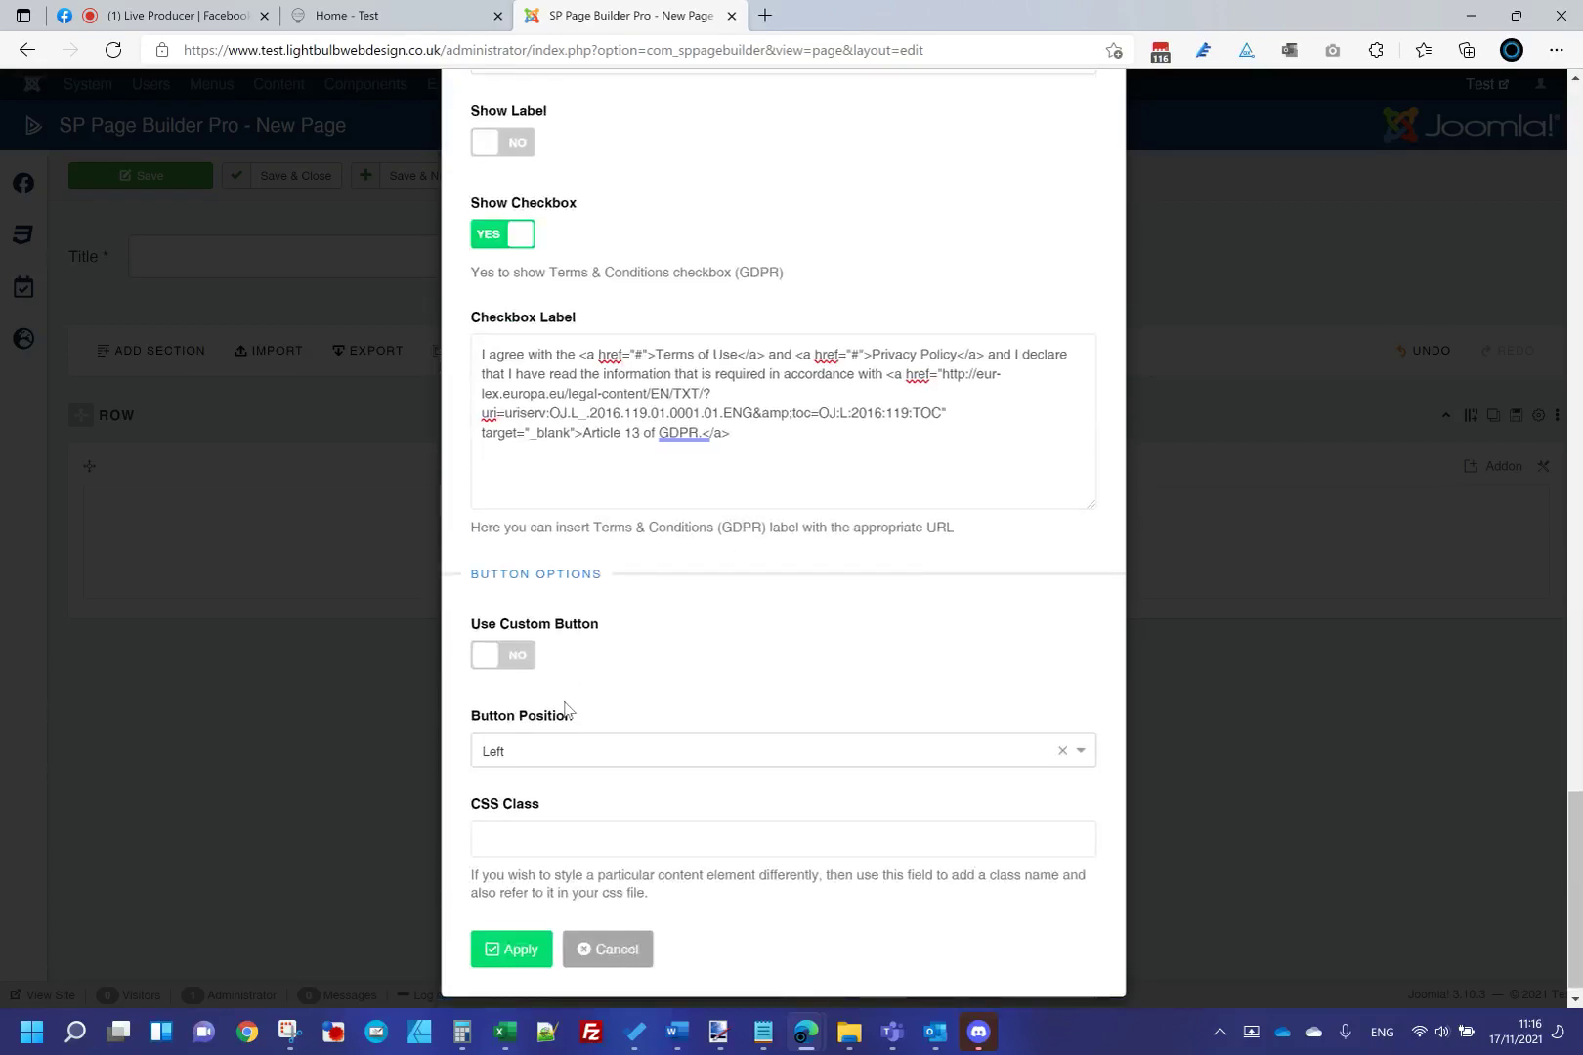
# Turn on the contact form's custom button and look through its text, font, style, size and shape options.
pyautogui.click(528, 661)
pyautogui.scroll(-6, 538, 928)
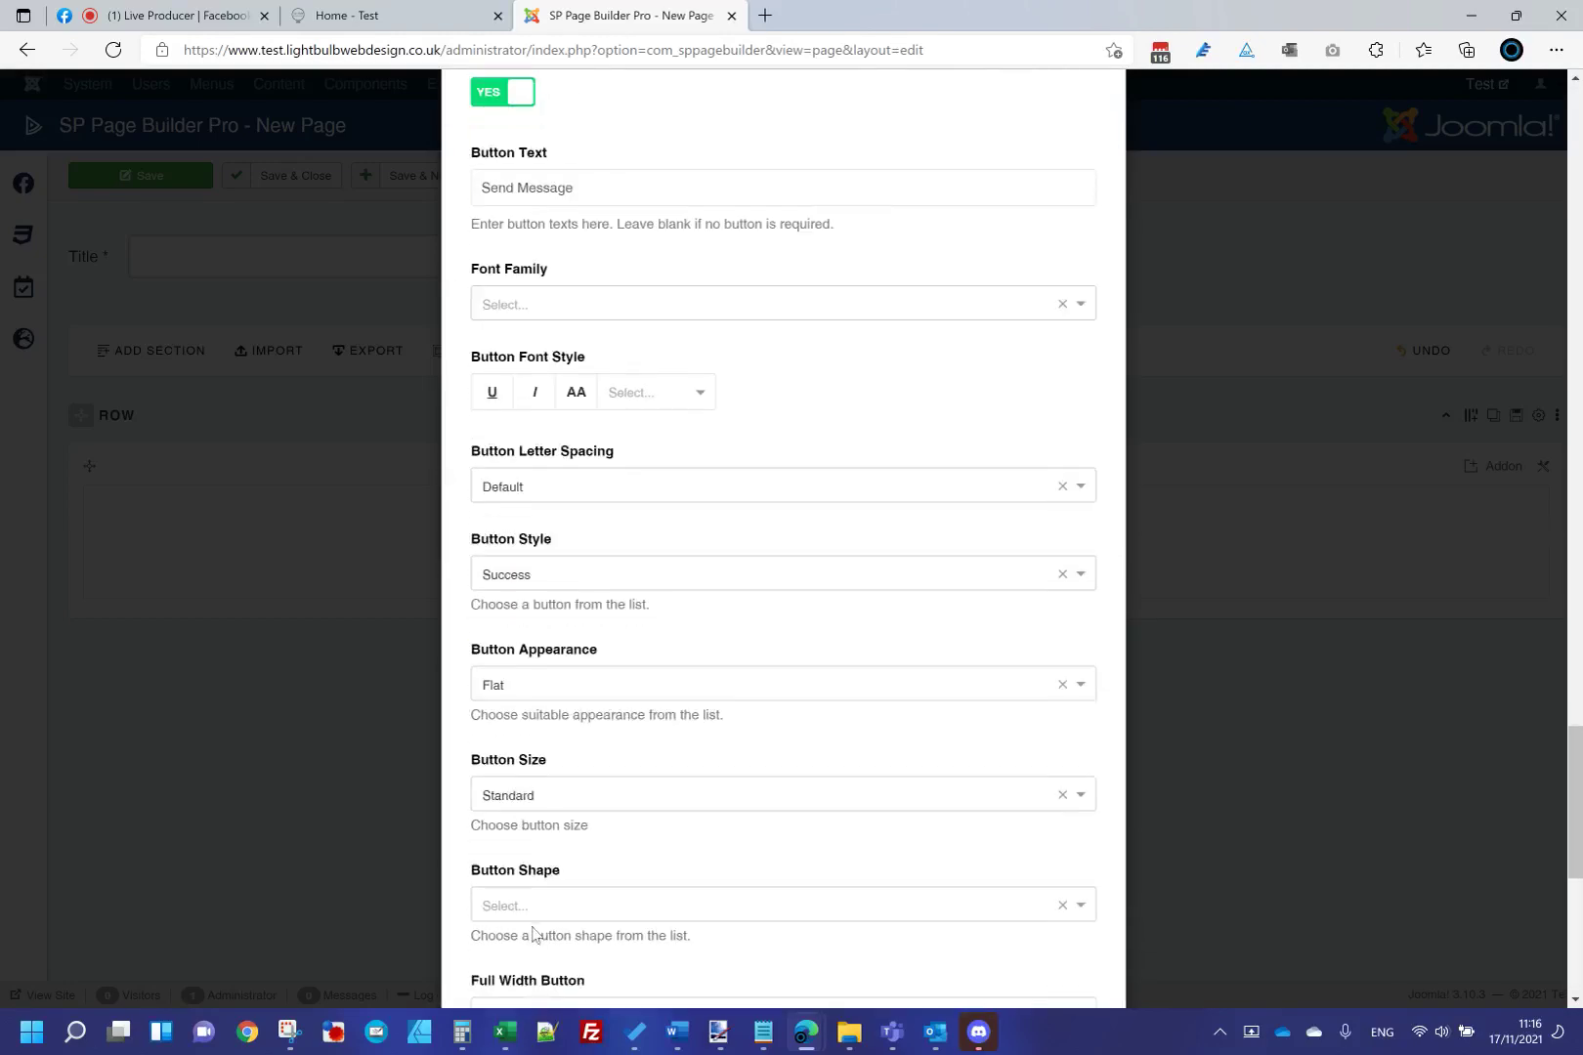
pyautogui.scroll(-7, 533, 933)
# Discard the contact form and the new page without saving, and open the existing Home page for editing.
pyautogui.scroll(10, 827, 505)
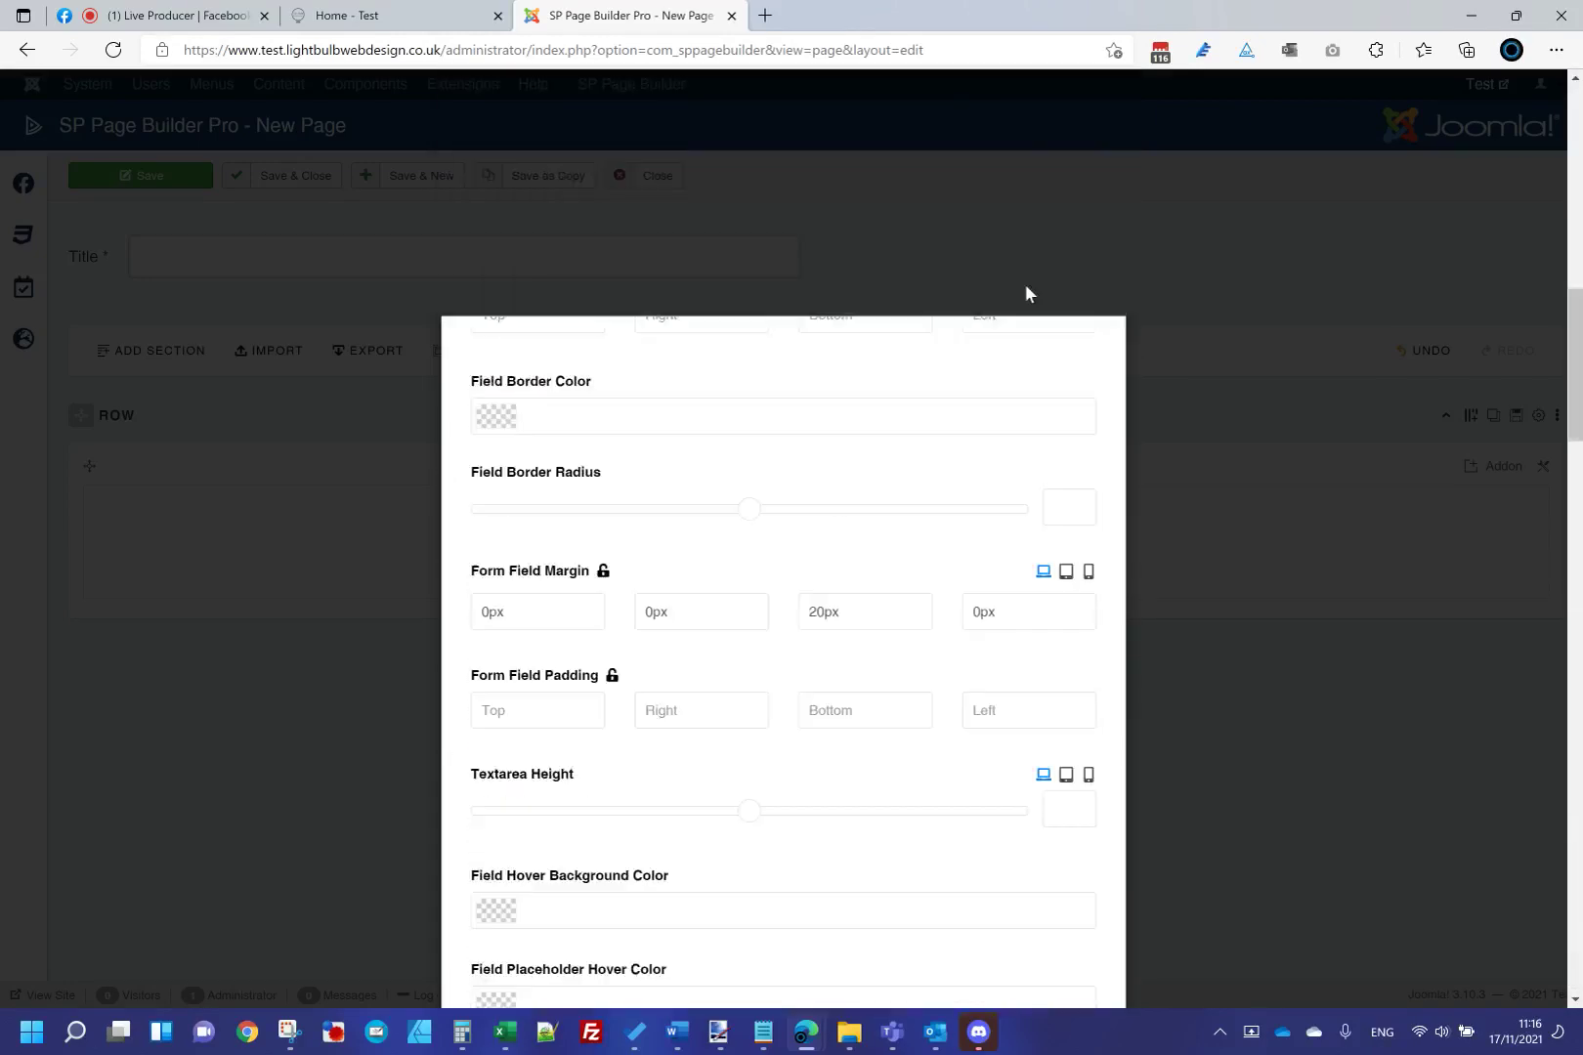
pyautogui.scroll(10, 1026, 291)
pyautogui.click(1089, 170)
pyautogui.click(651, 181)
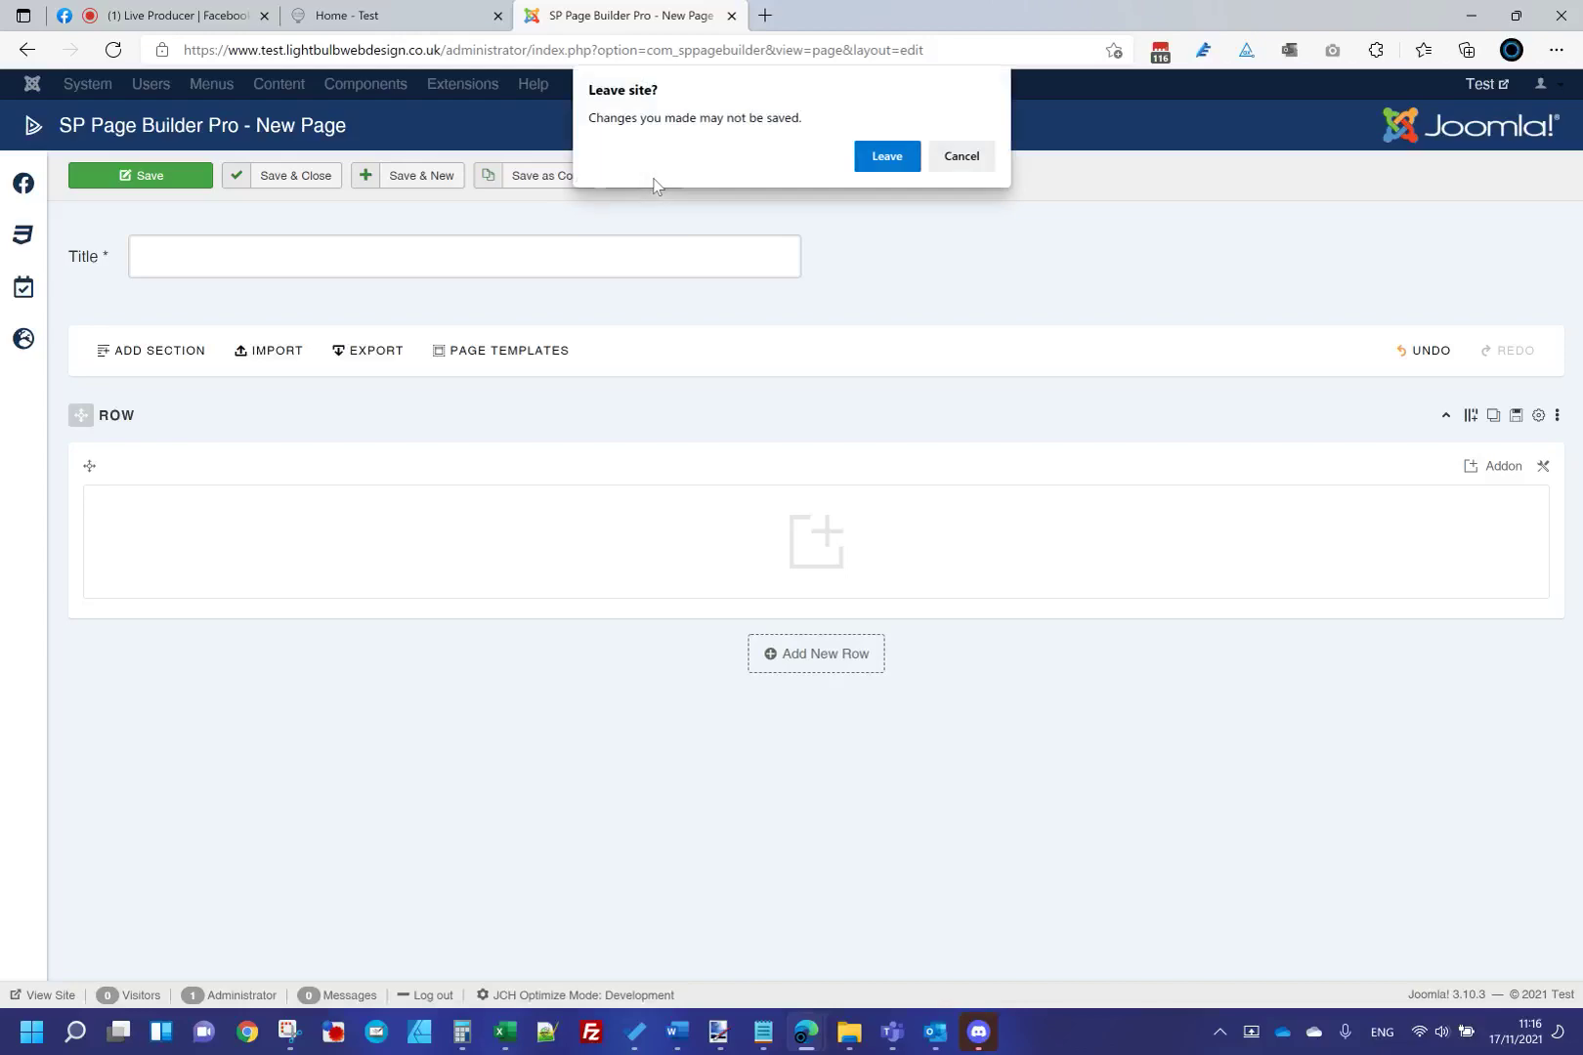
pyautogui.click(882, 157)
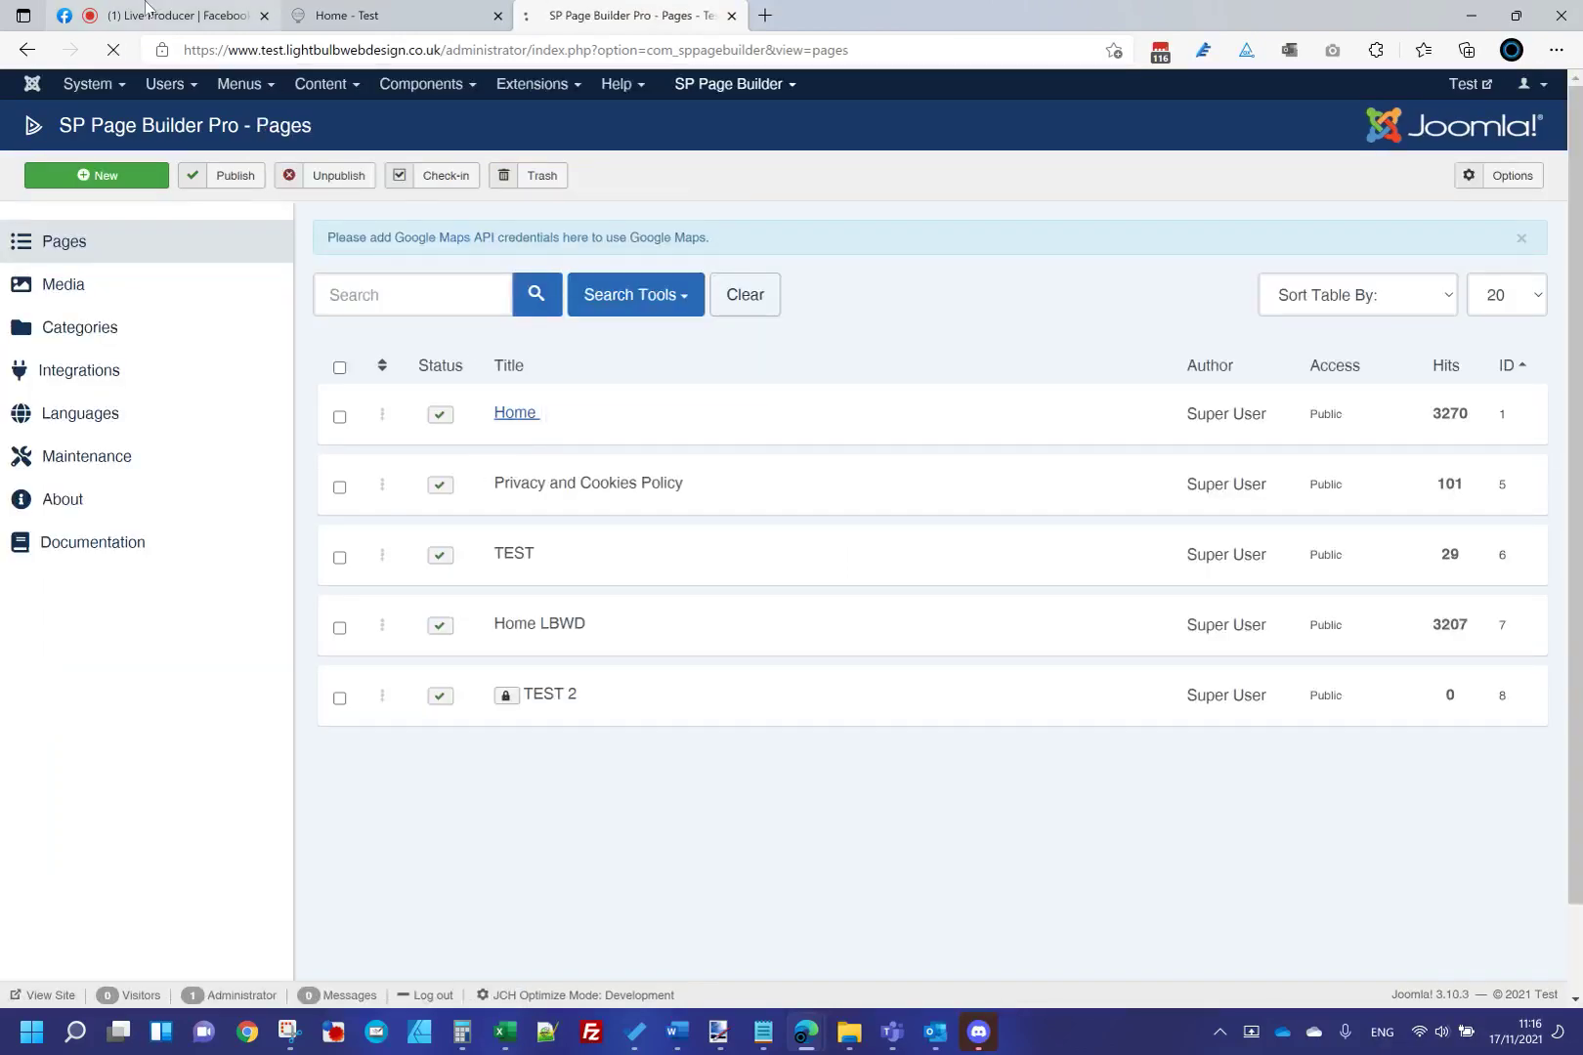
pyautogui.click(147, 9)
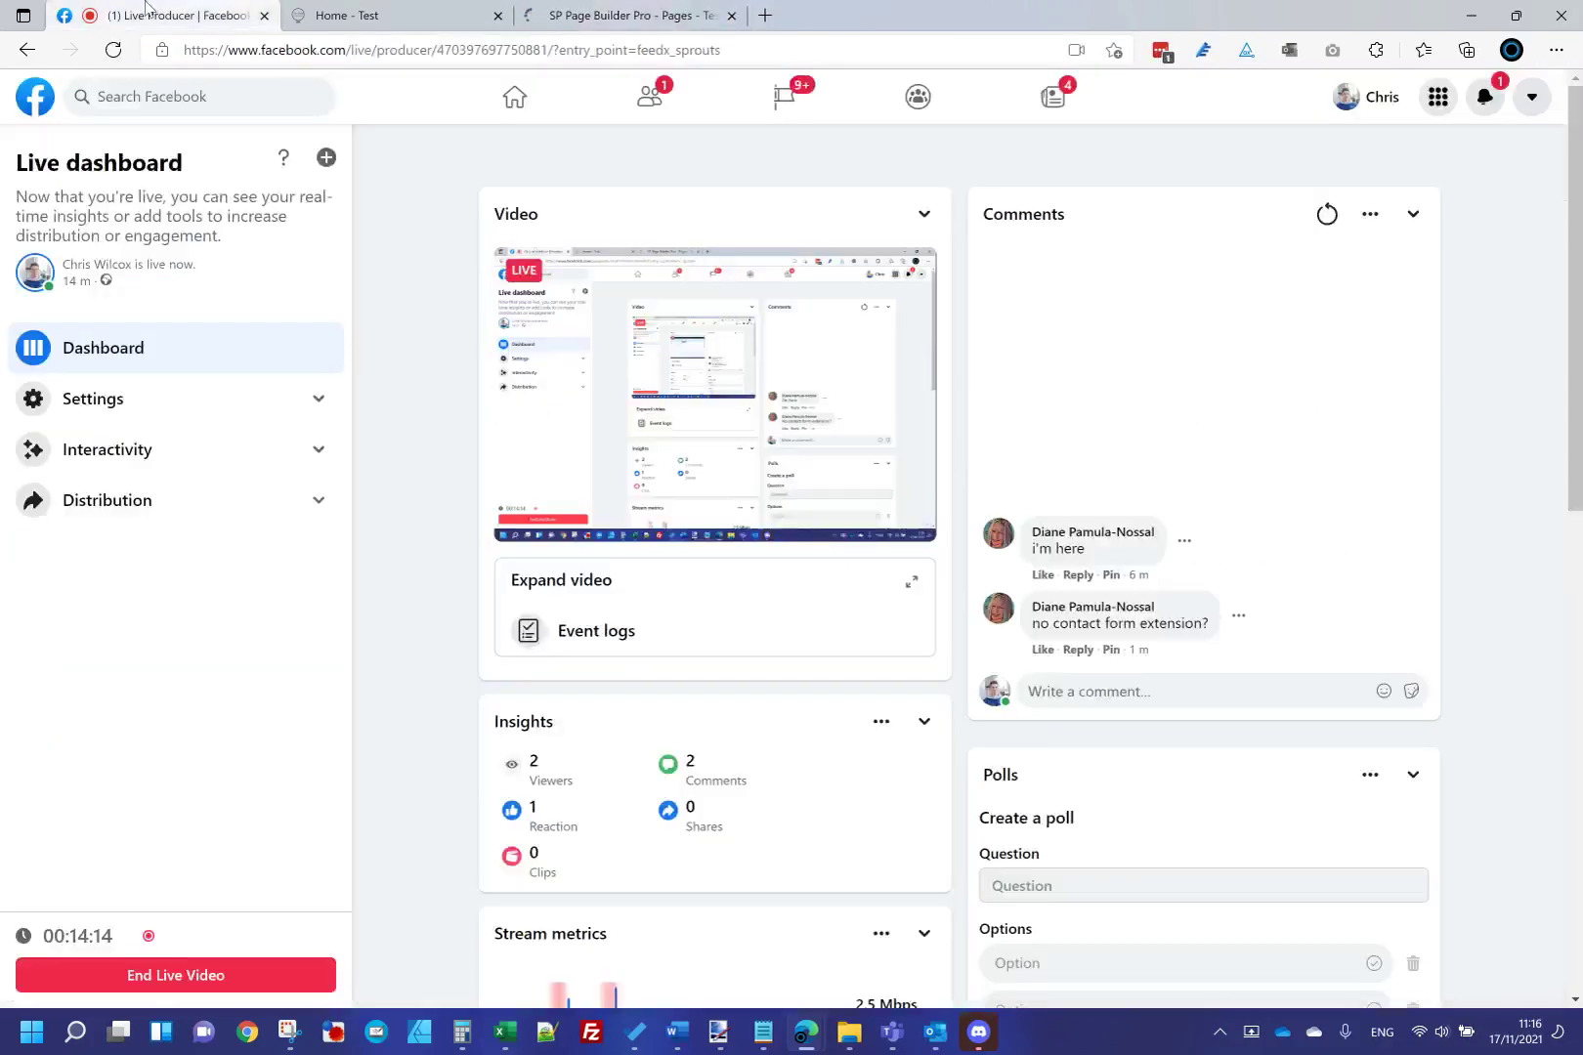
pyautogui.click(589, 17)
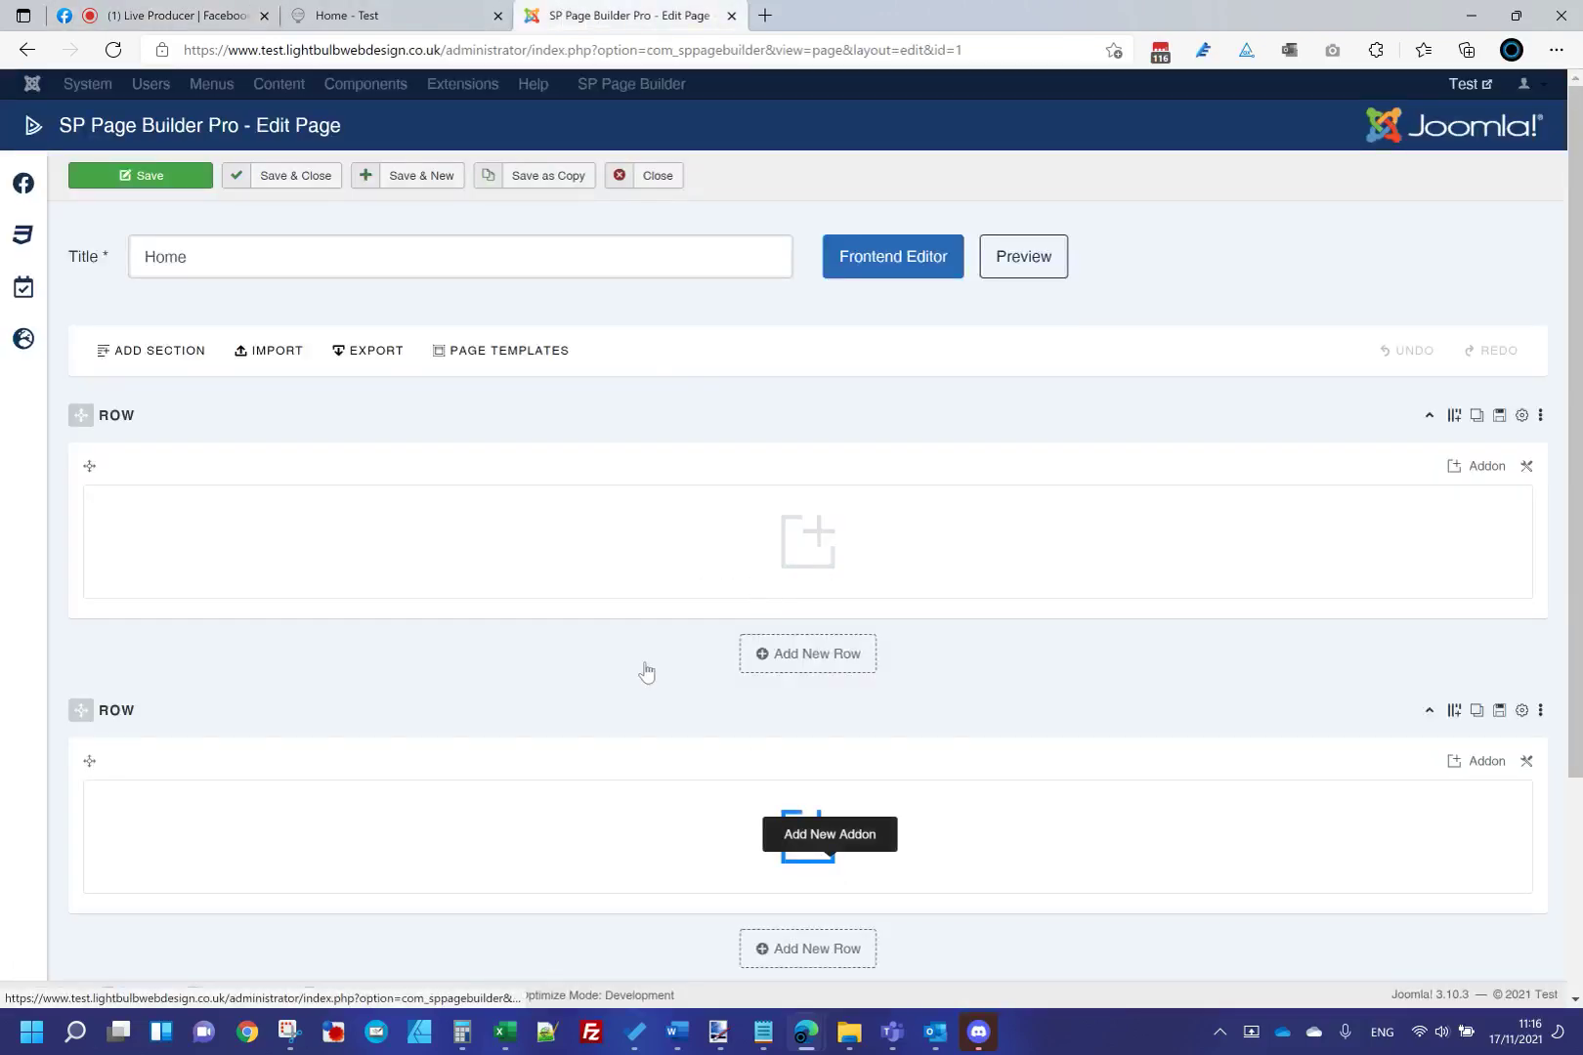
# Insert a Contact Form addon with default settings into the Home page's second row and save the page.
pyautogui.click(808, 836)
pyautogui.click(873, 338)
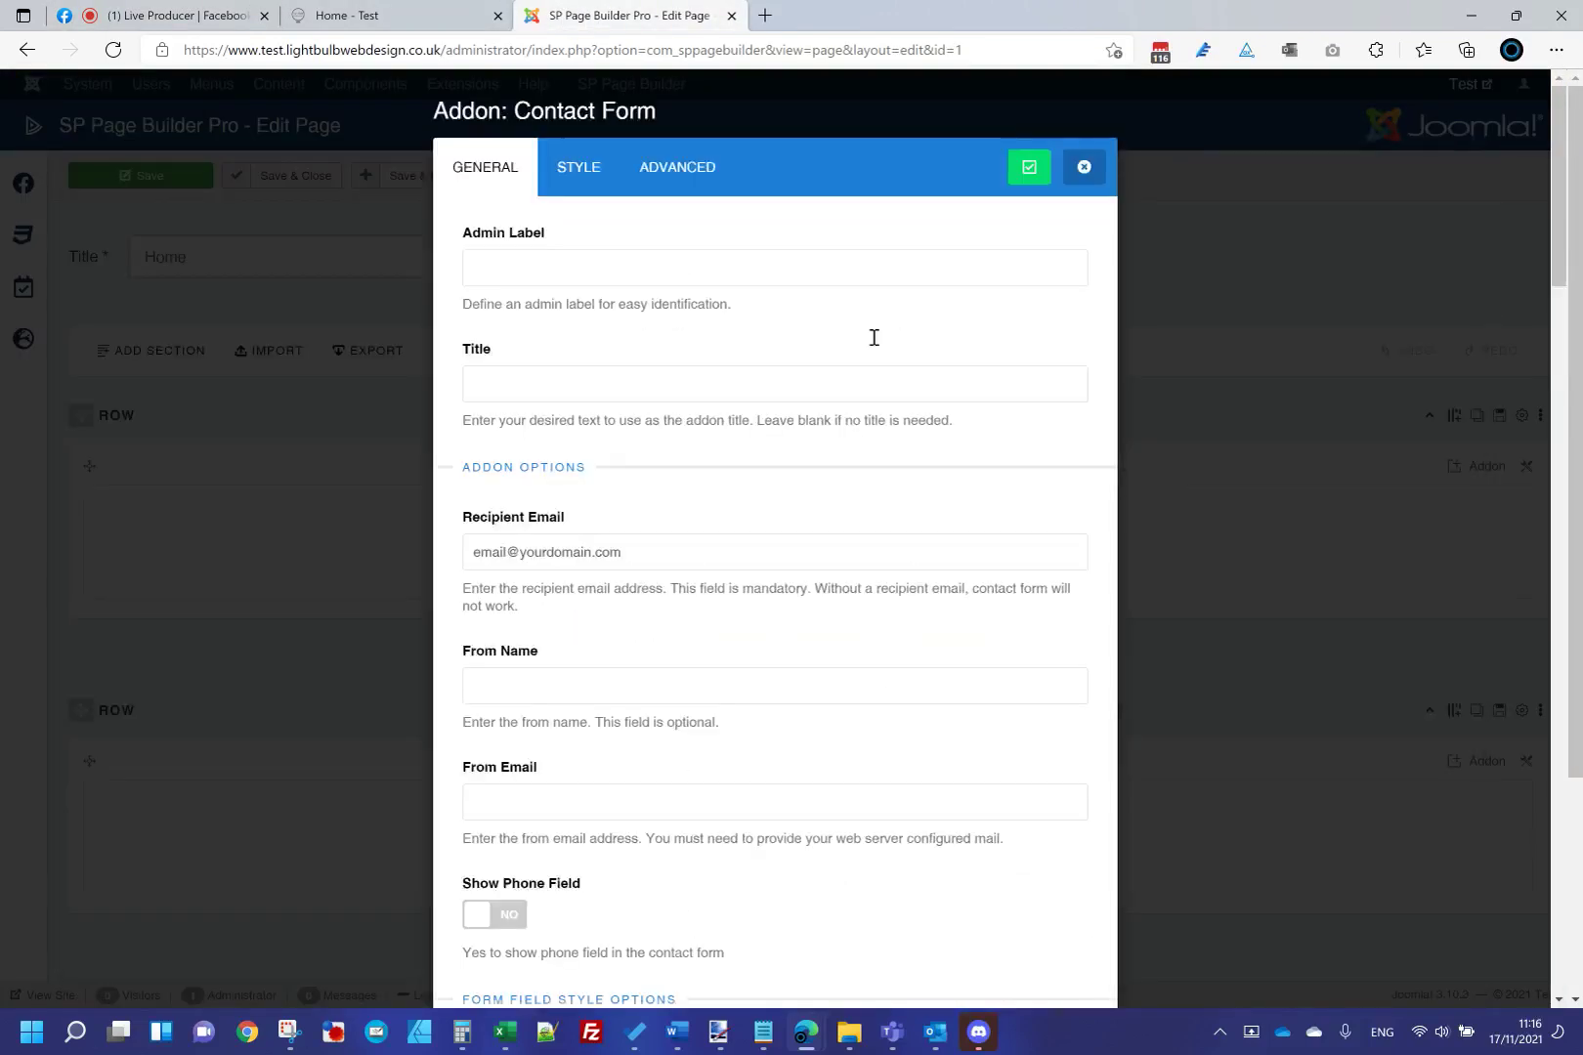
pyautogui.click(1029, 167)
pyautogui.click(158, 180)
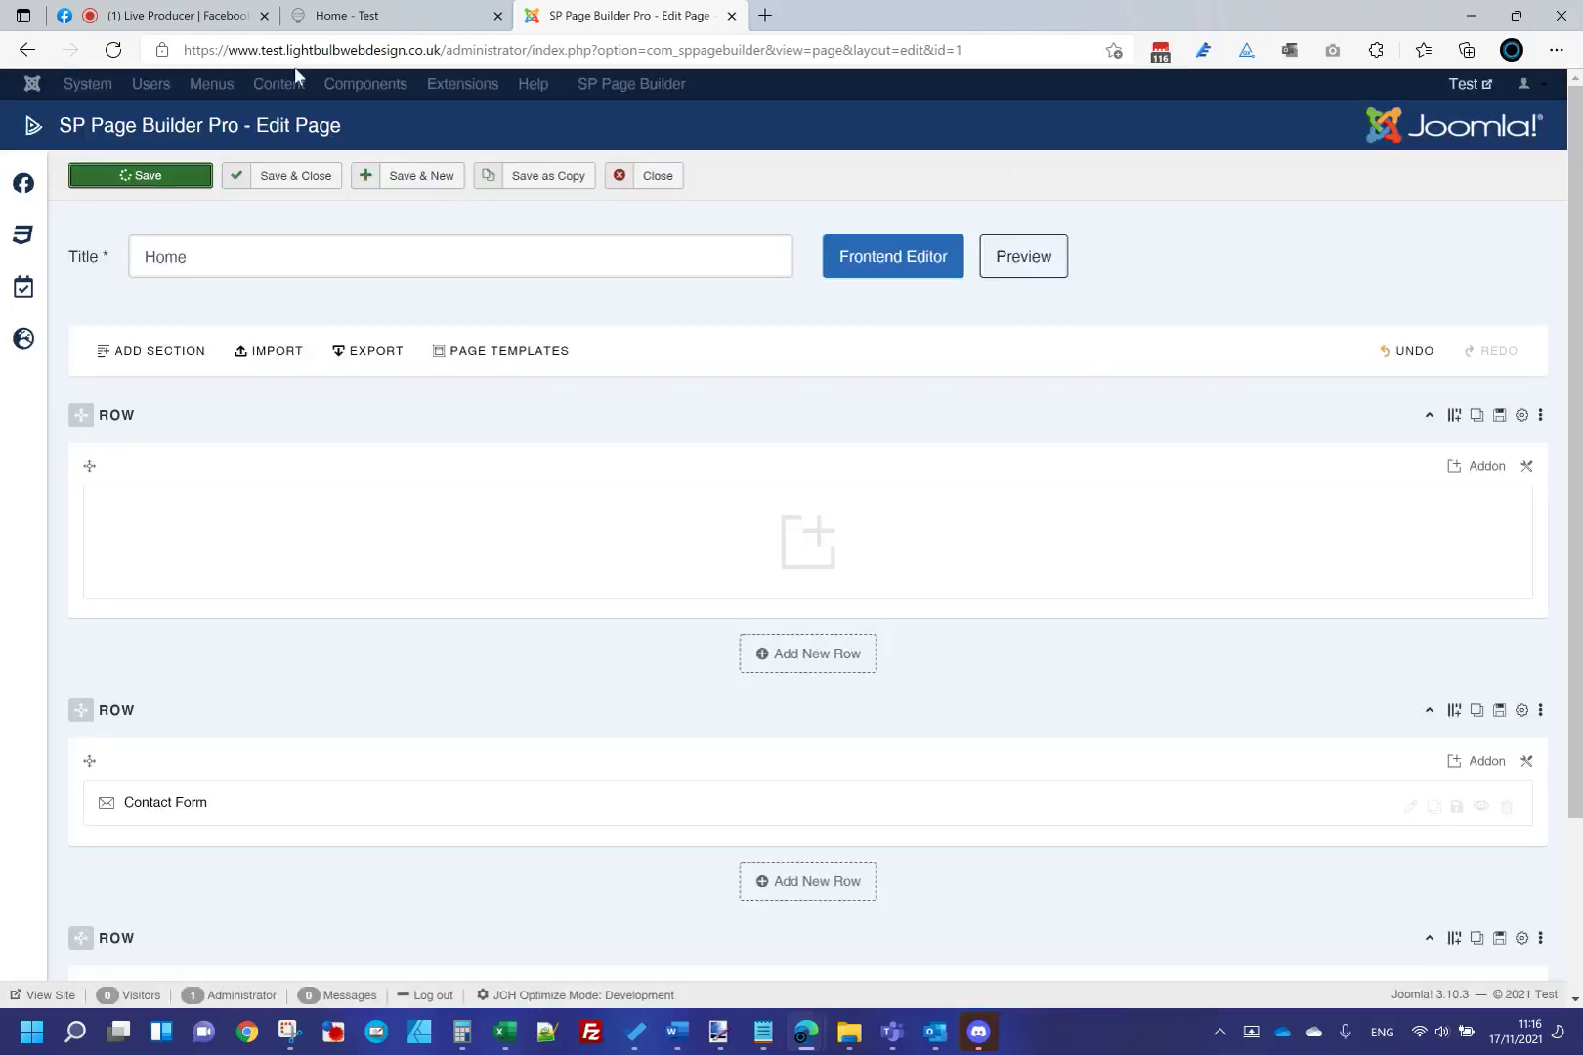
# Reload the test site's front-end home page and examine the contact form's name, subject and message fields.
pyautogui.click(332, 15)
pyautogui.click(372, 50)
pyautogui.press('Return')
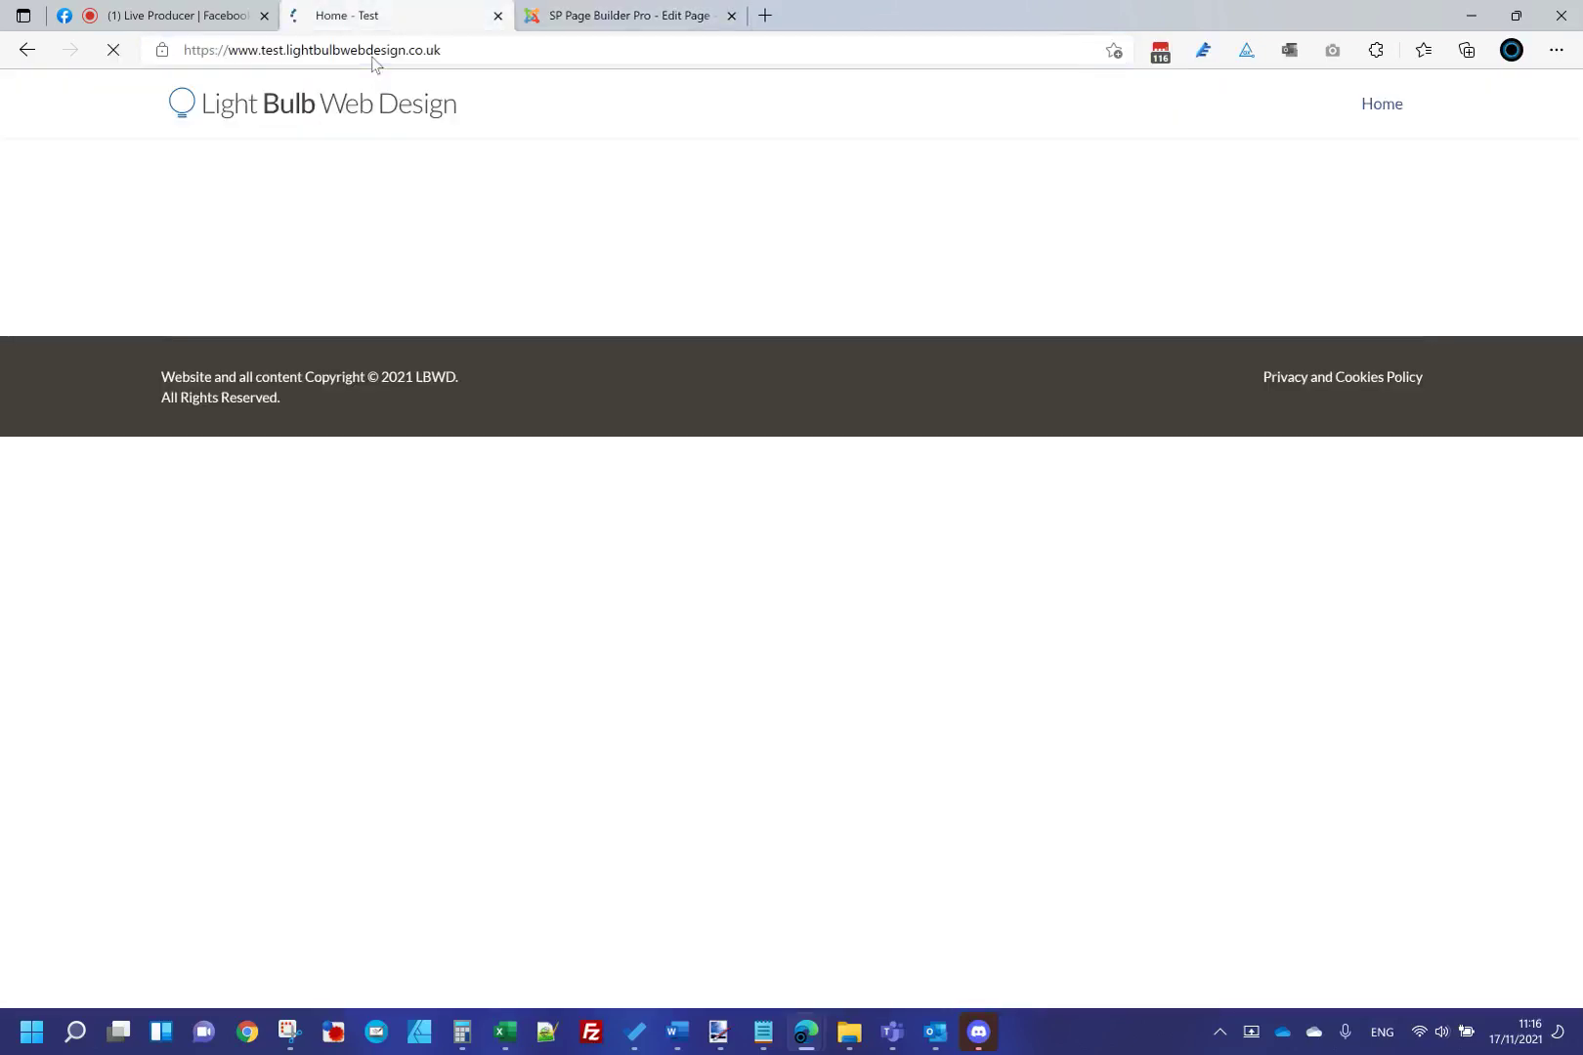
pyautogui.click(482, 261)
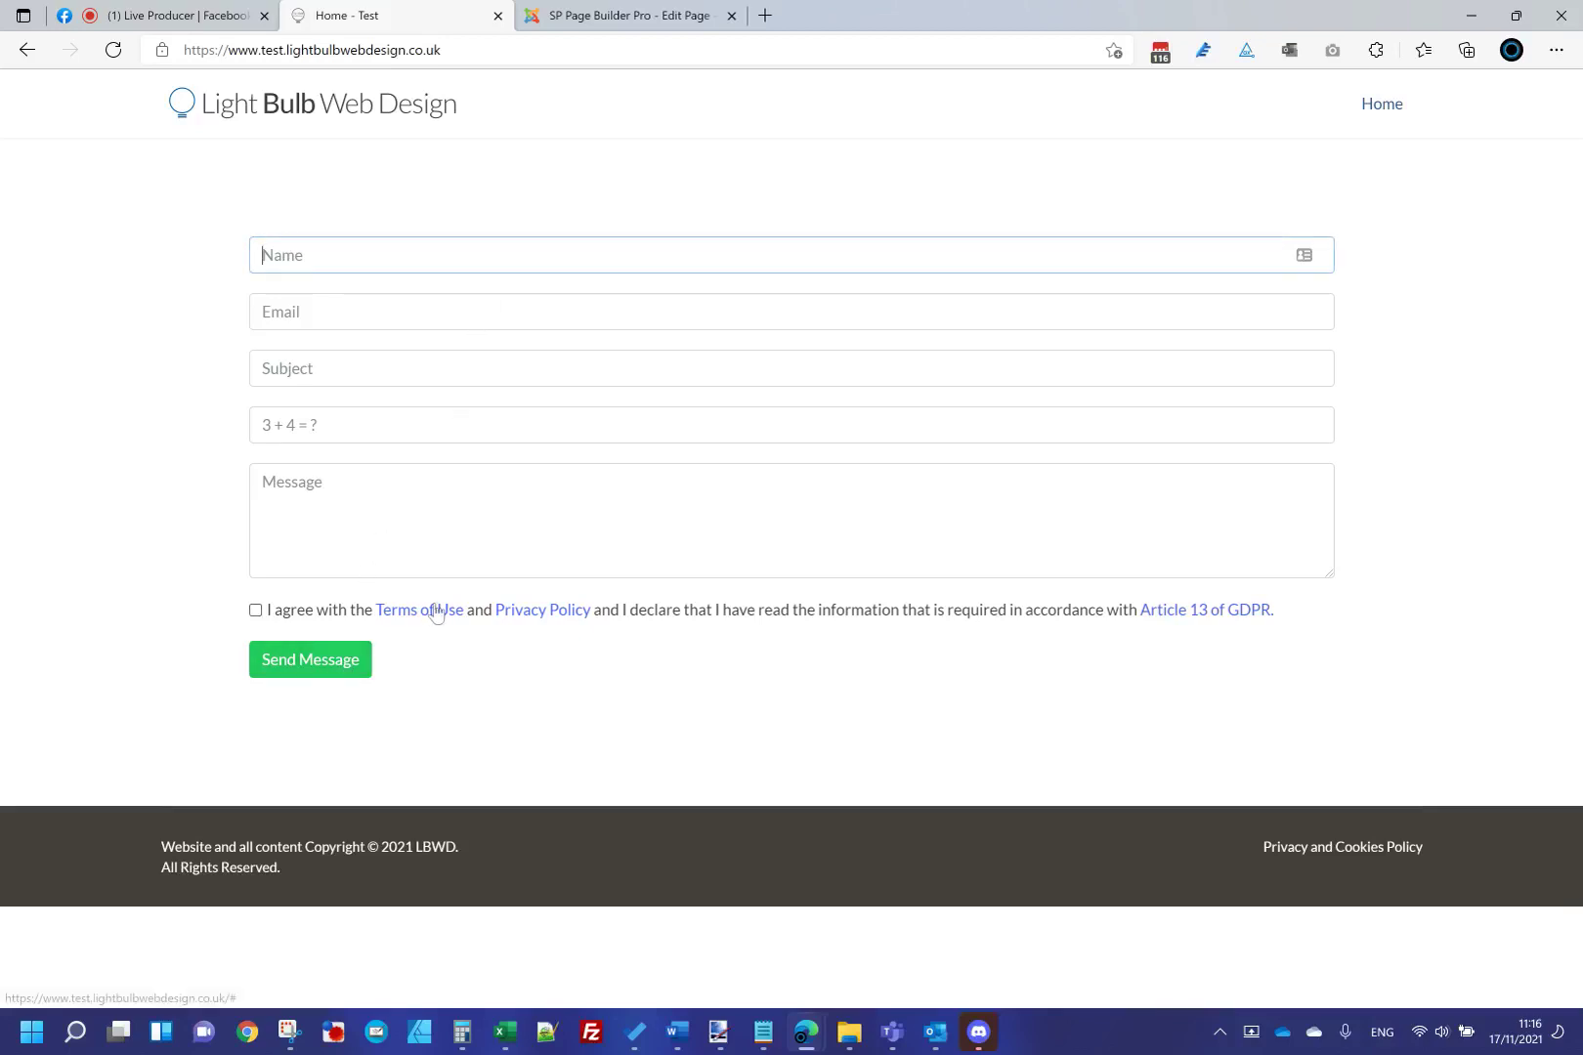
pyautogui.click(370, 368)
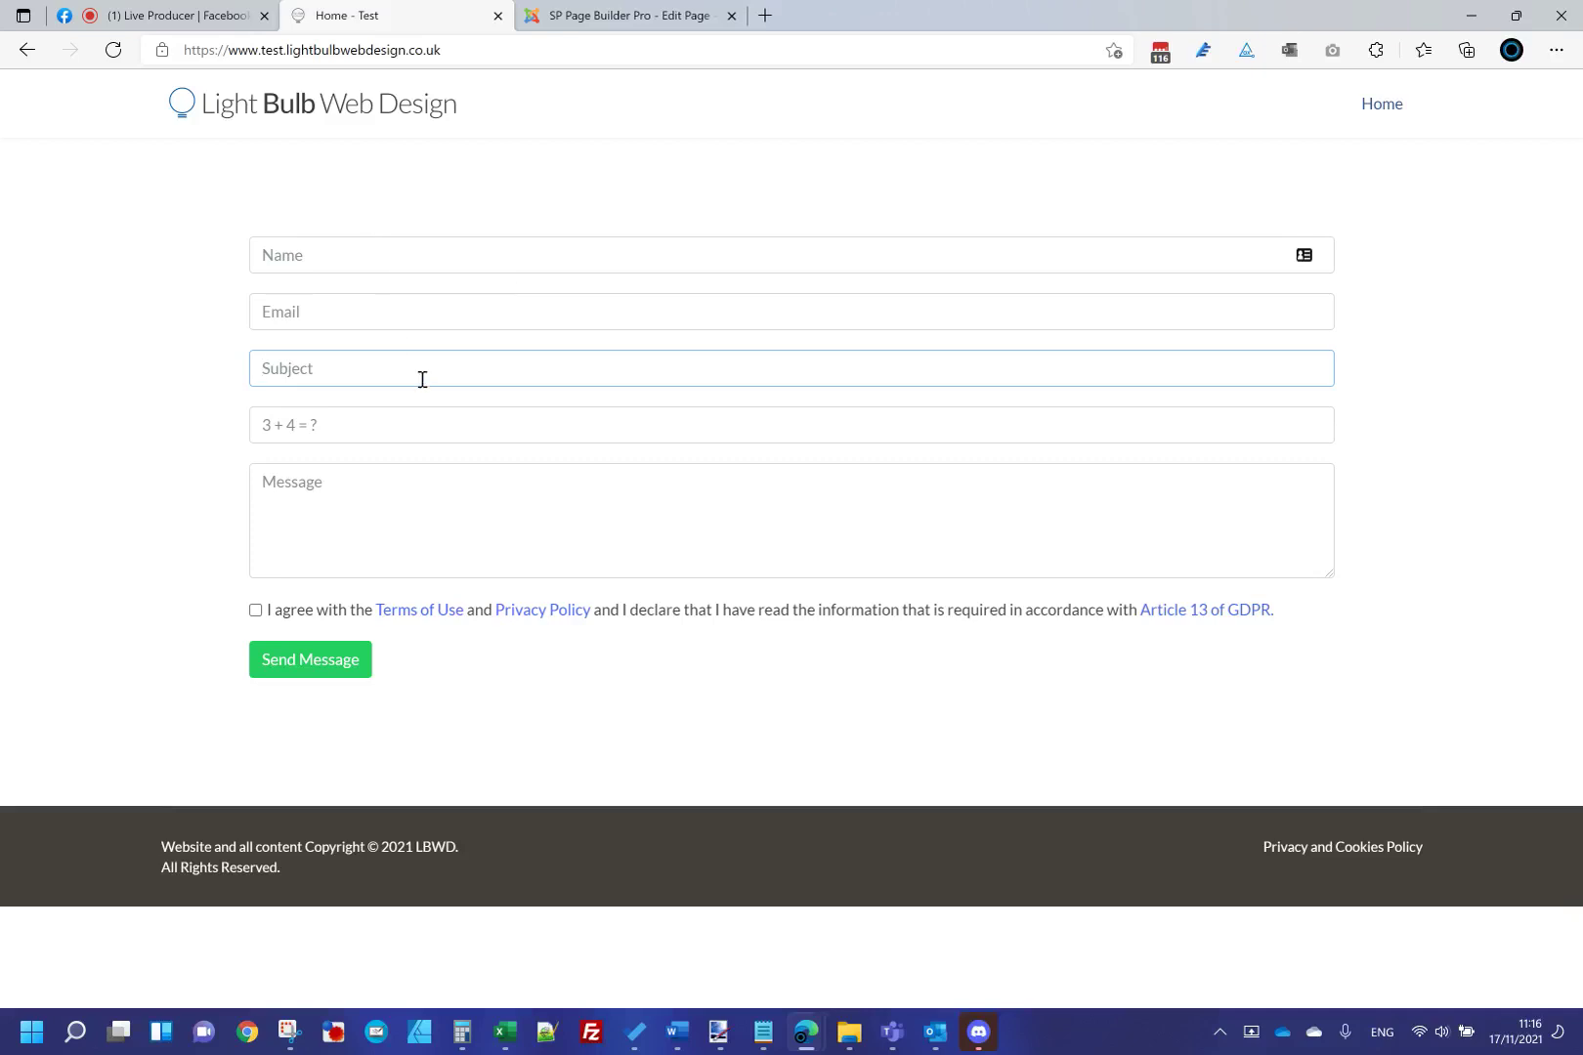
pyautogui.click(425, 531)
# Insert a Form Builder addon into the Home page's third row and review its form items, messages and redirect options.
pyautogui.click(633, 10)
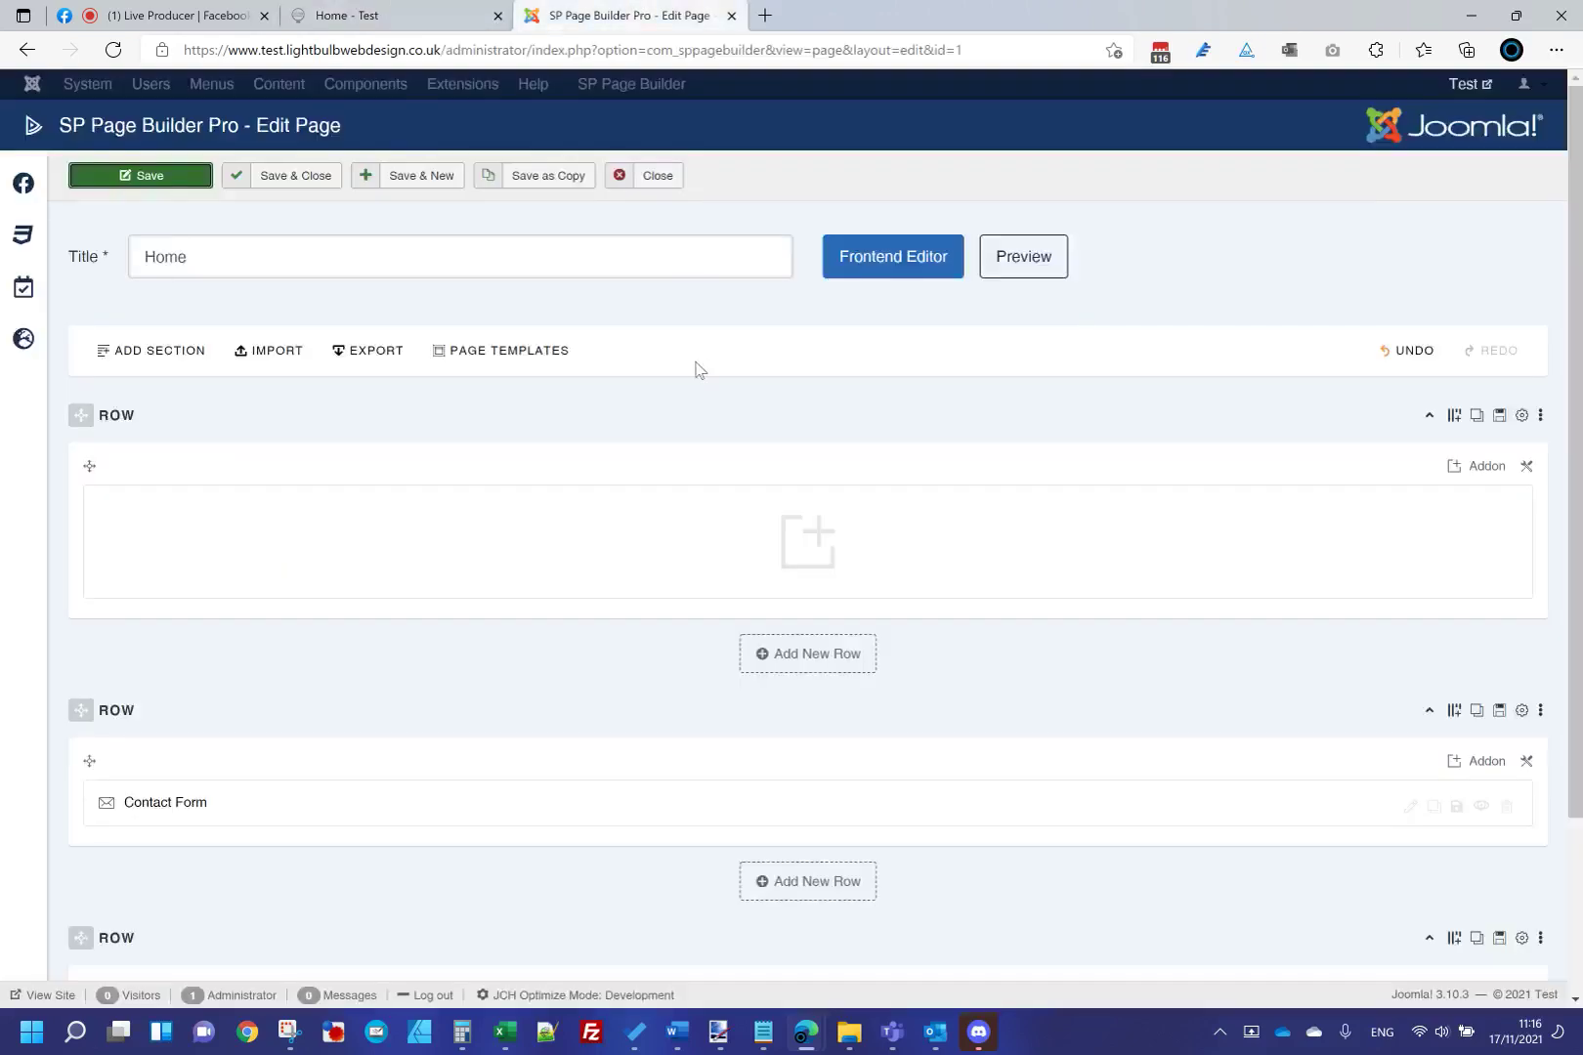
pyautogui.scroll(-2, 843, 787)
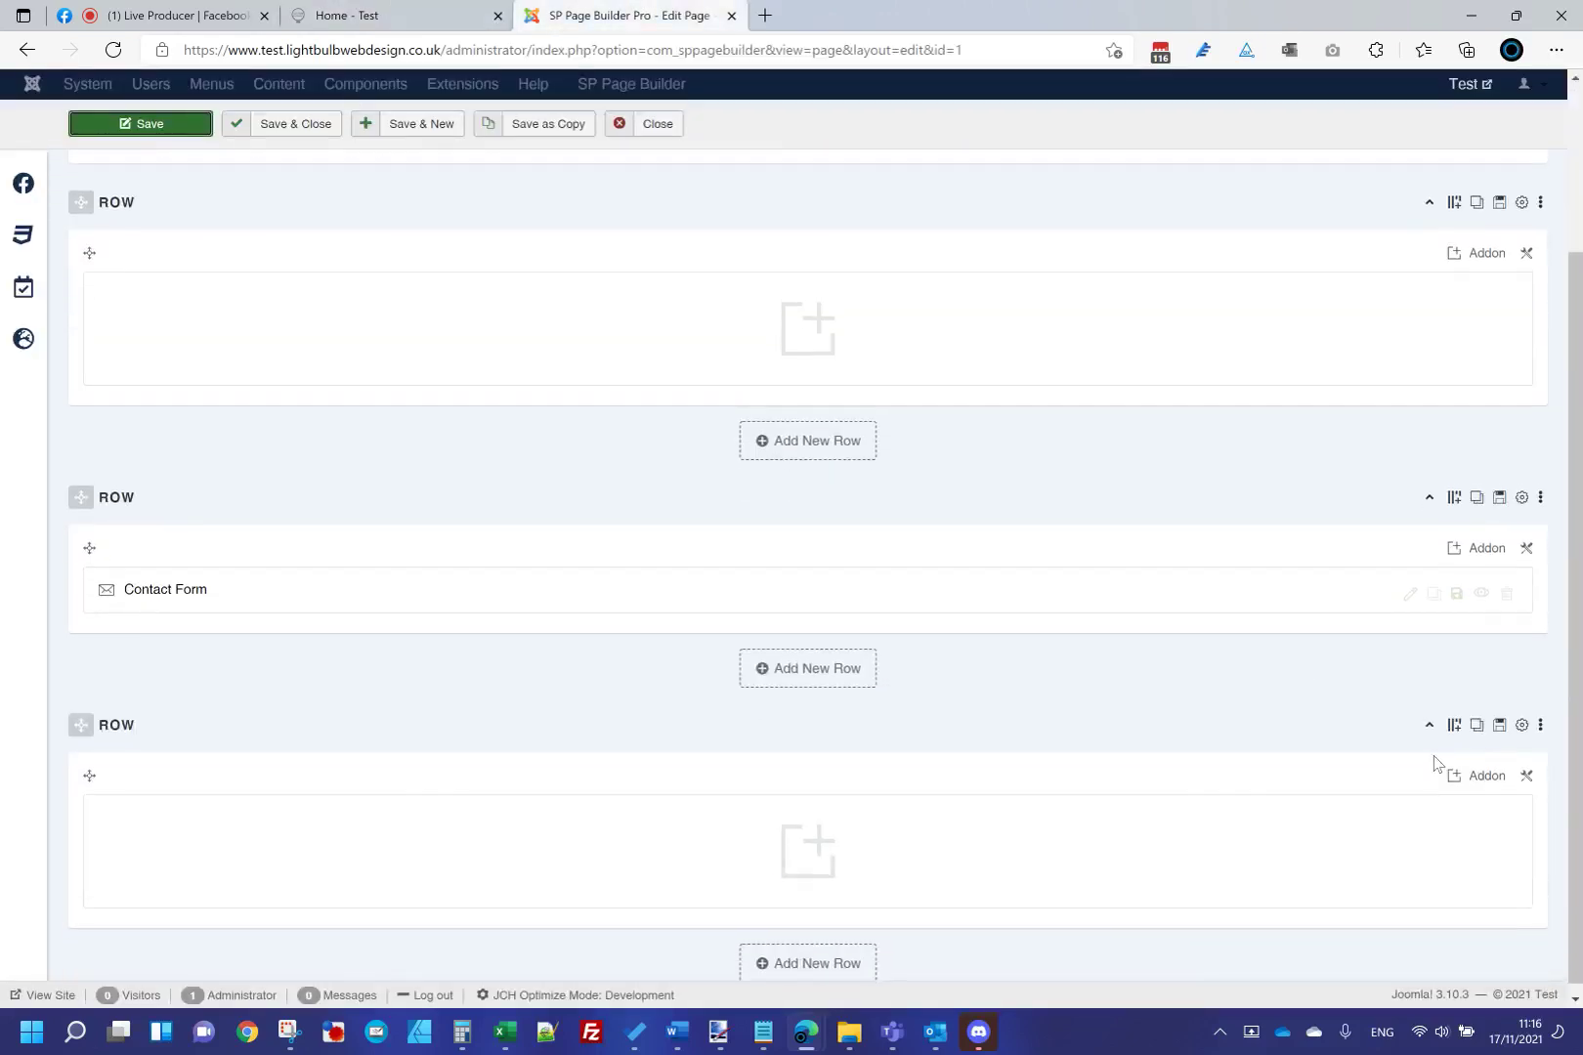
pyautogui.click(940, 863)
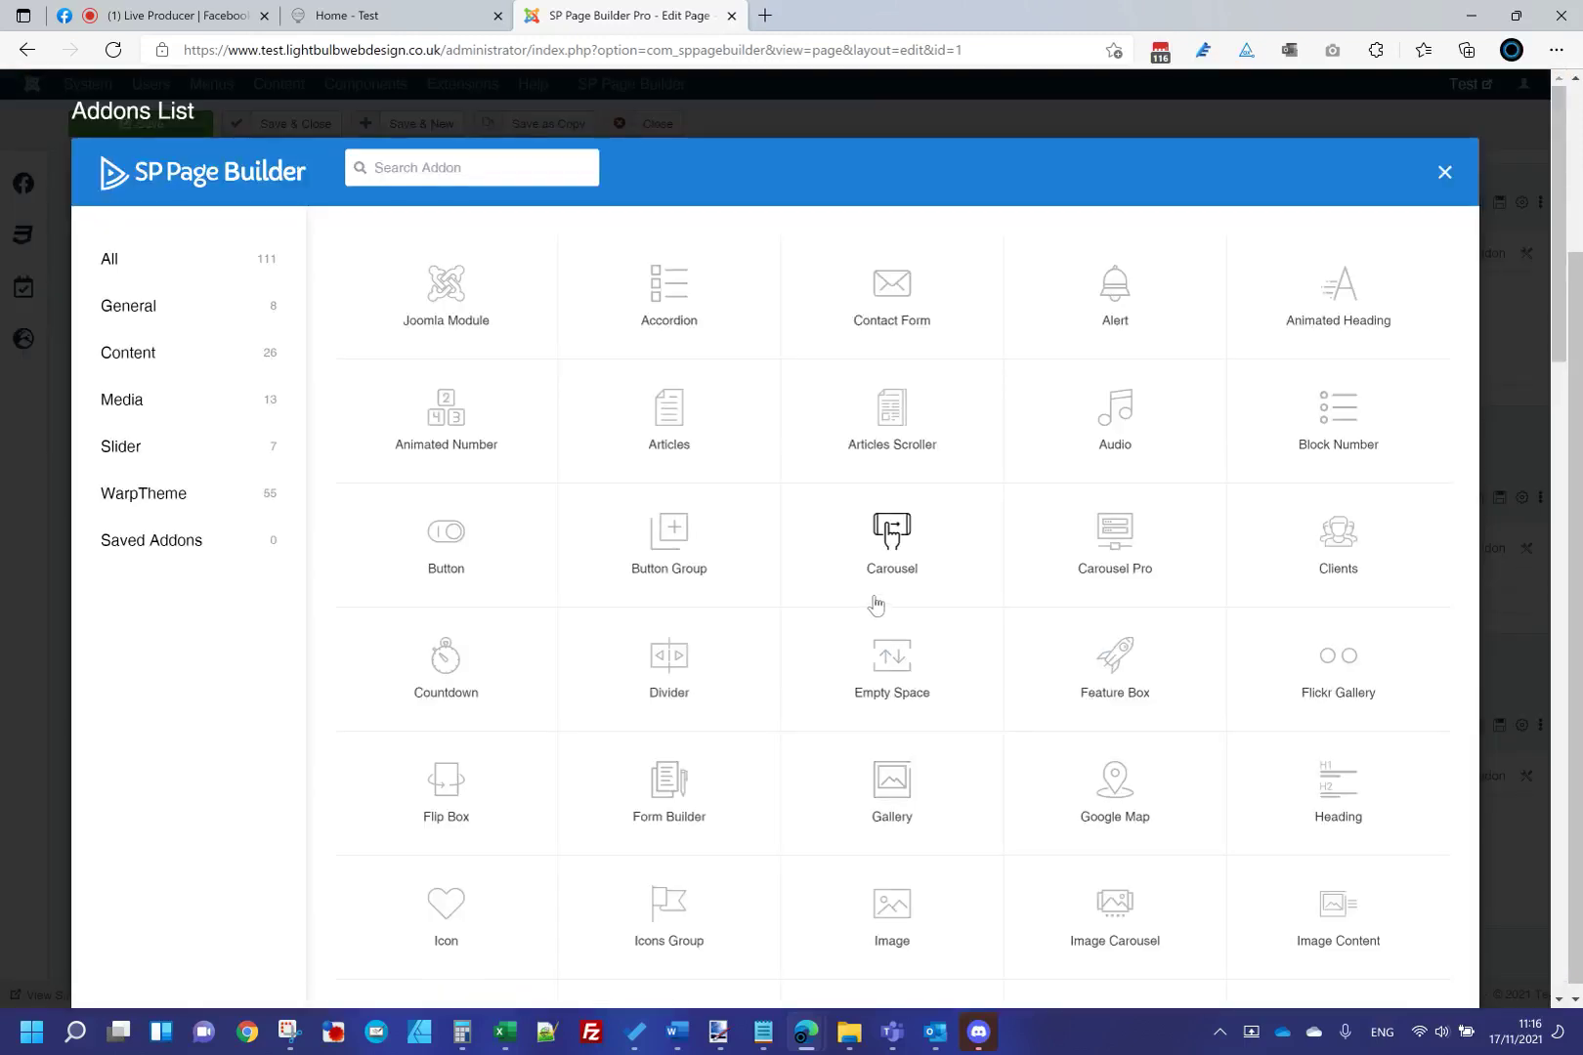
pyautogui.click(682, 813)
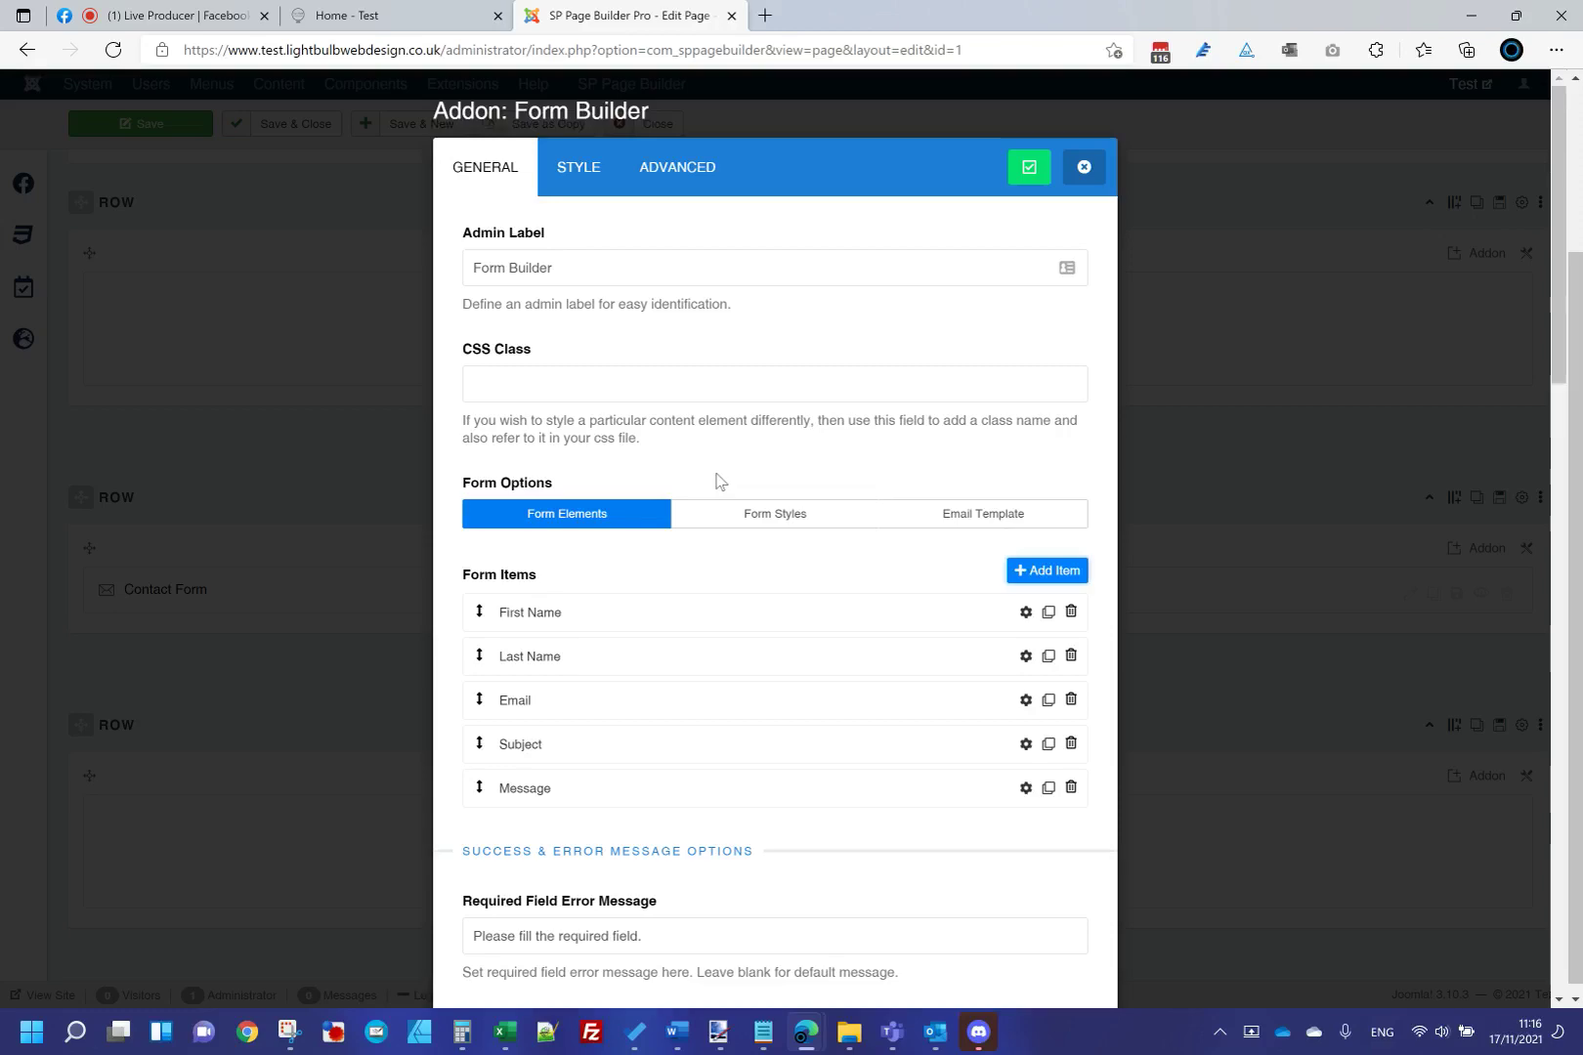
pyautogui.scroll(-3, 716, 481)
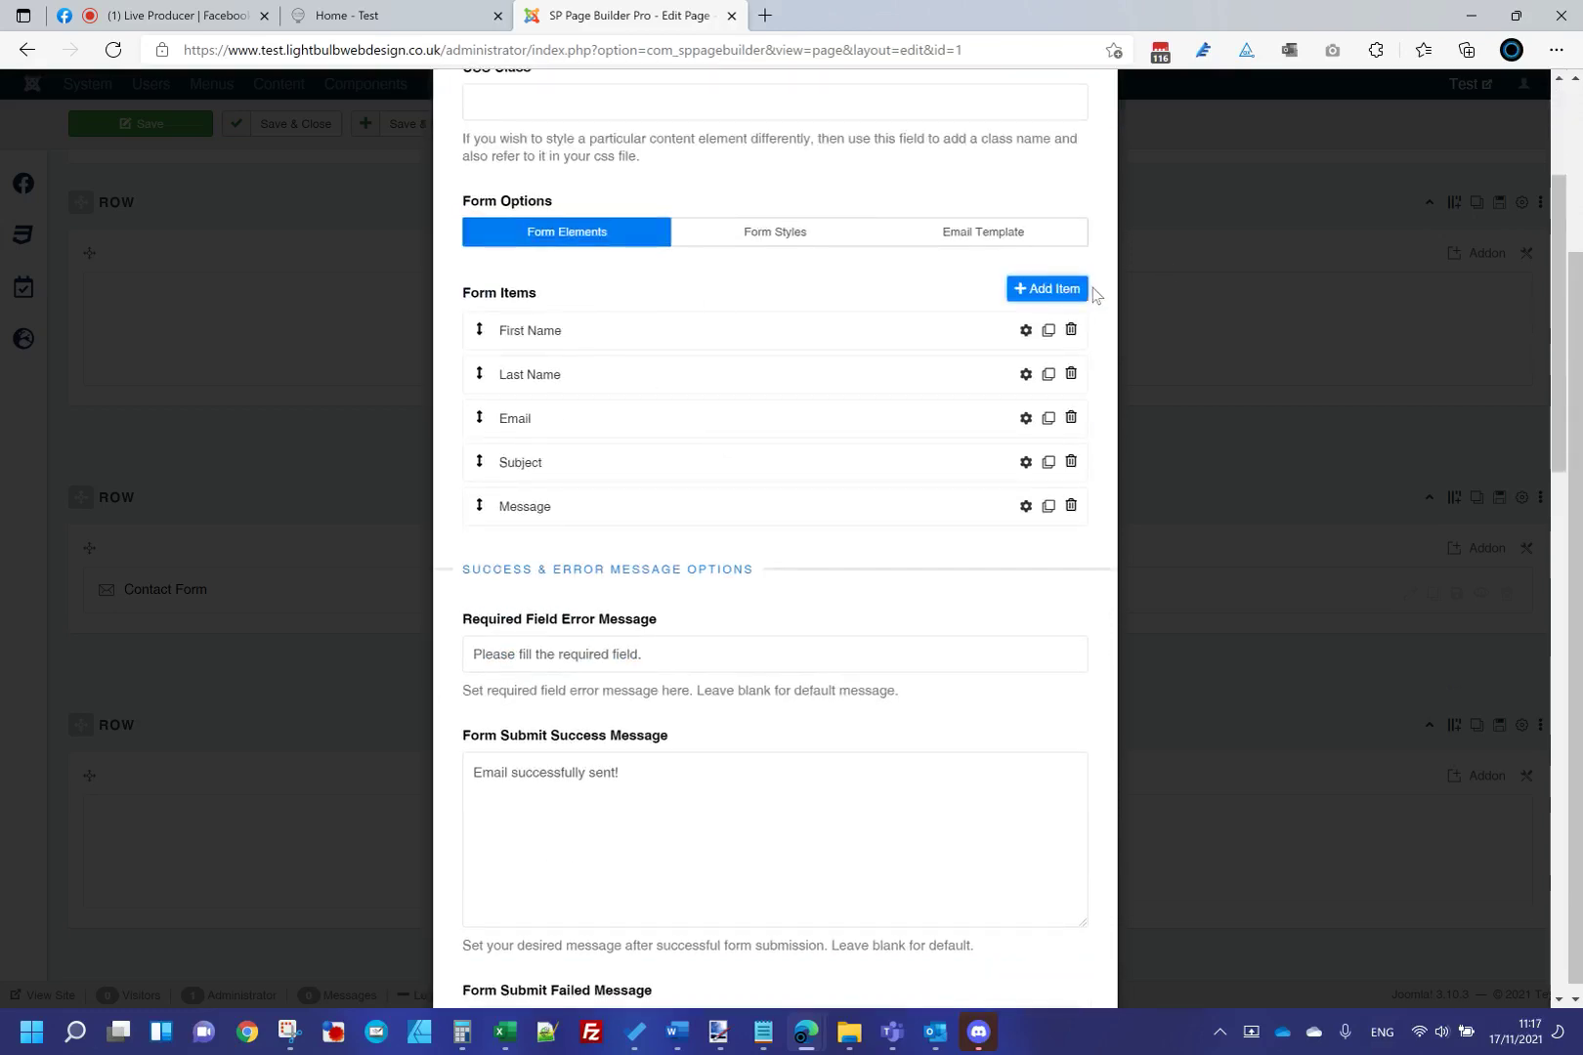
pyautogui.scroll(-4, 708, 650)
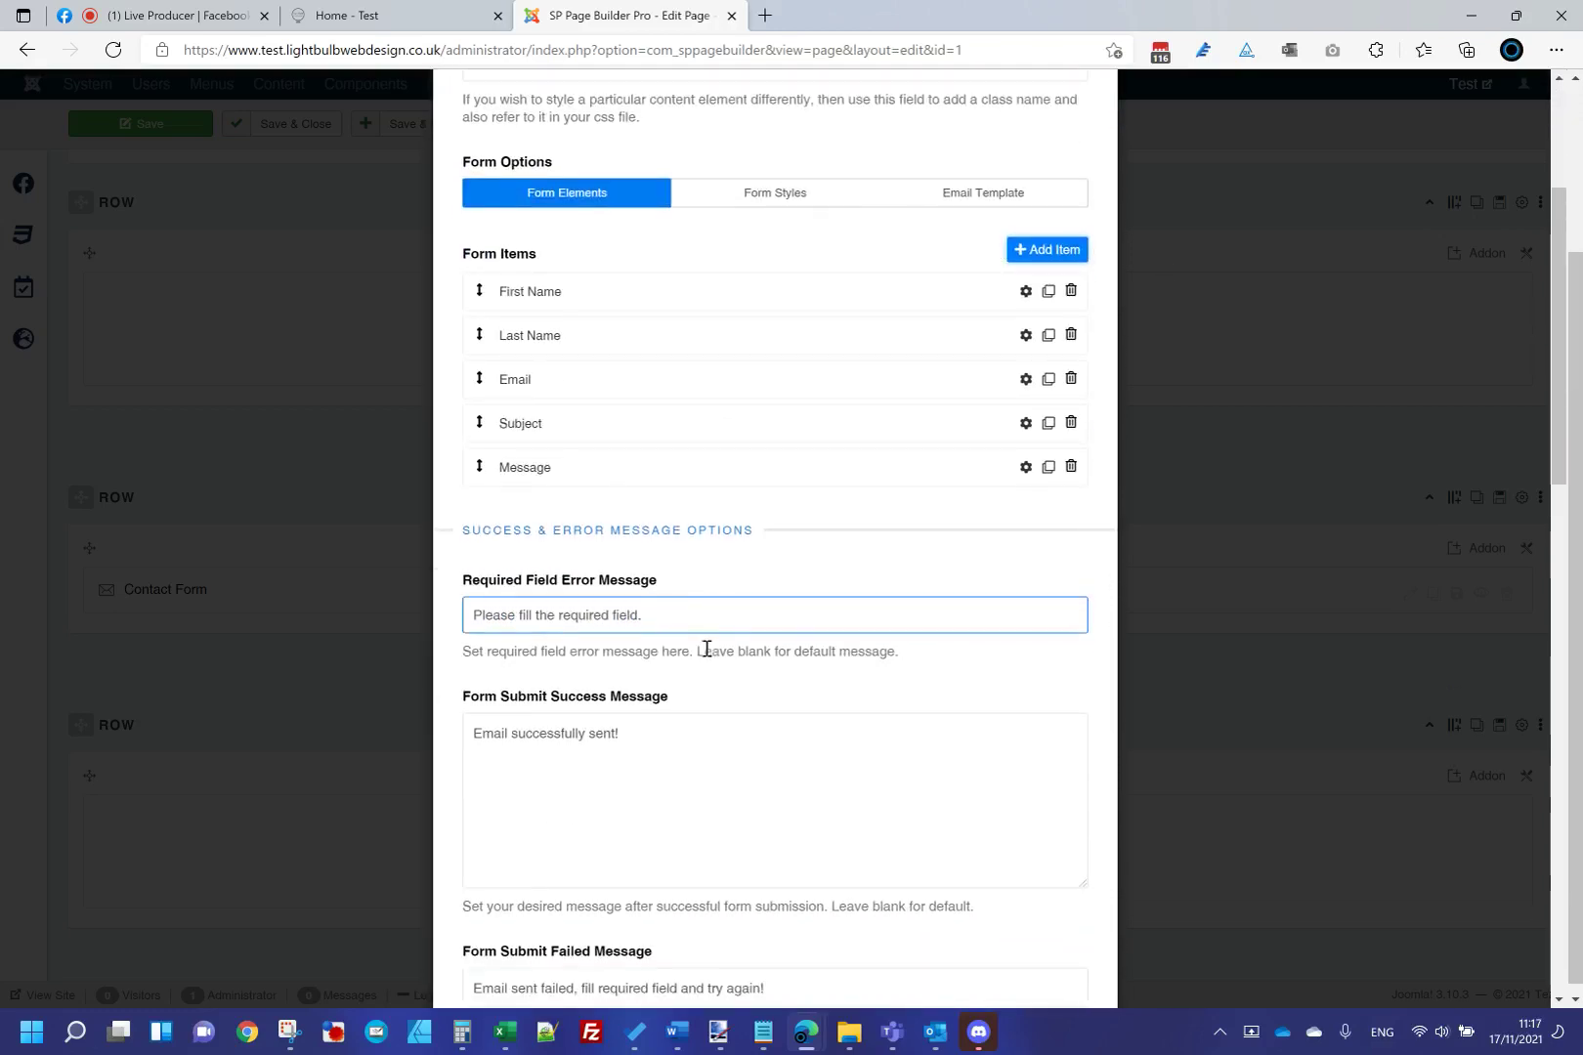
pyautogui.scroll(-4, 707, 653)
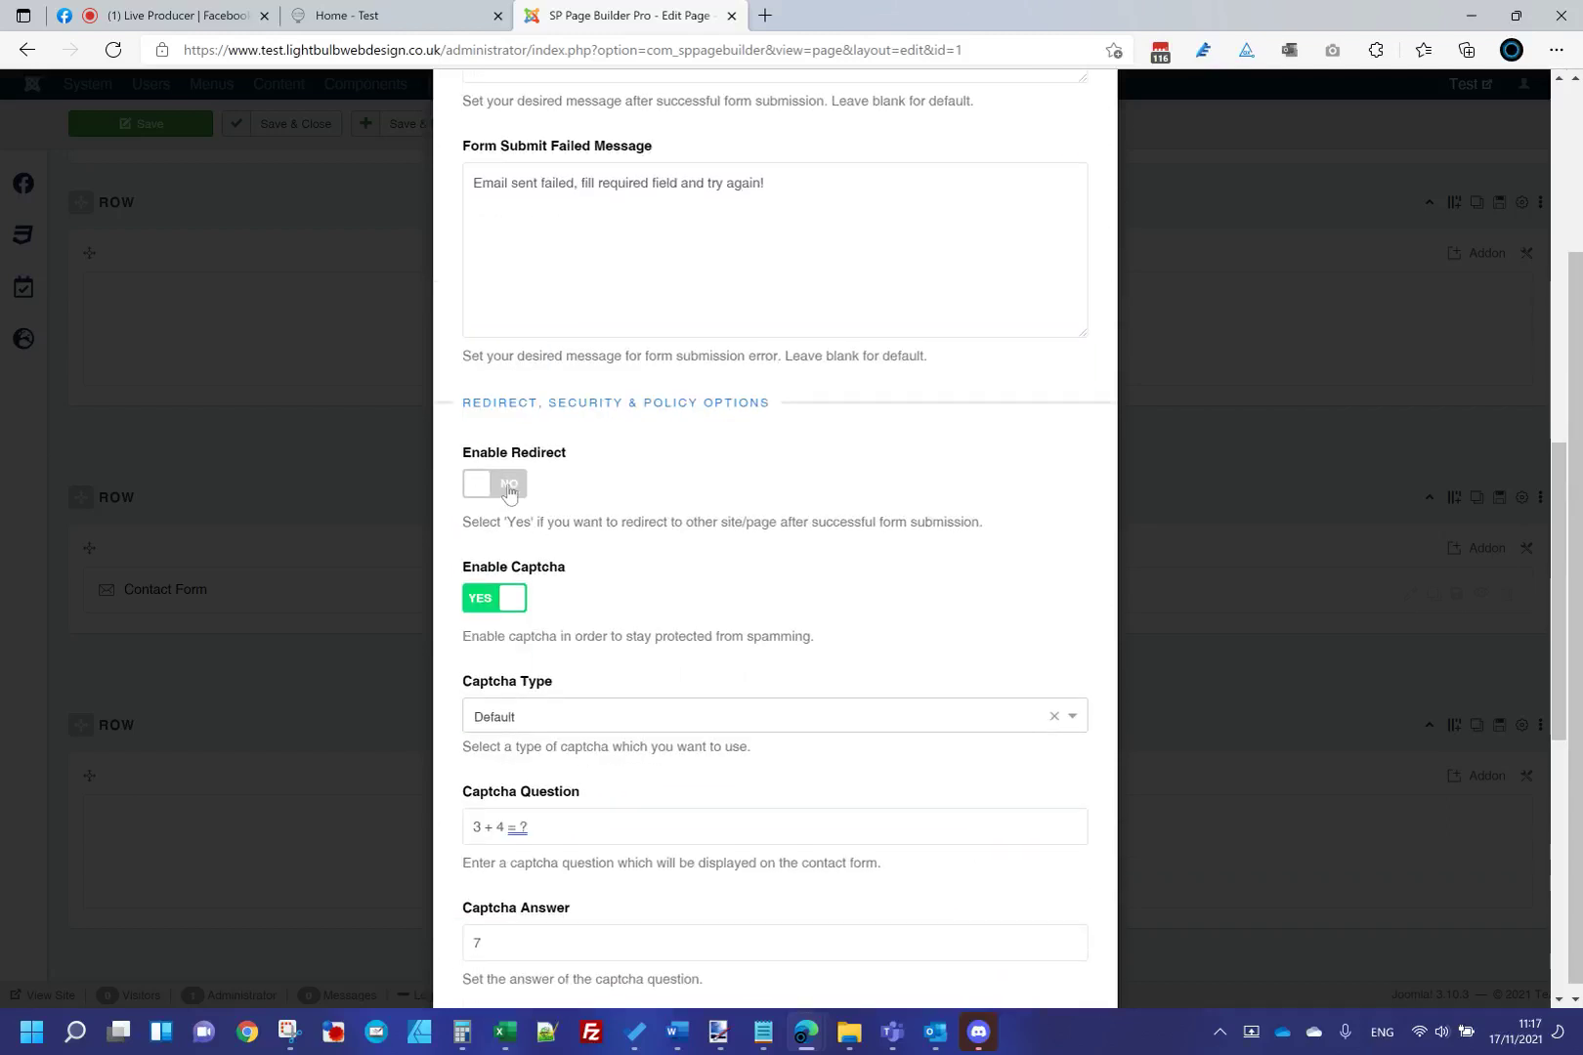
# Enable the Form Builder's policy checkbox, keep the default captcha, apply the settings and save the Home page.
pyautogui.click(599, 720)
pyautogui.click(621, 563)
pyautogui.scroll(-7, 621, 562)
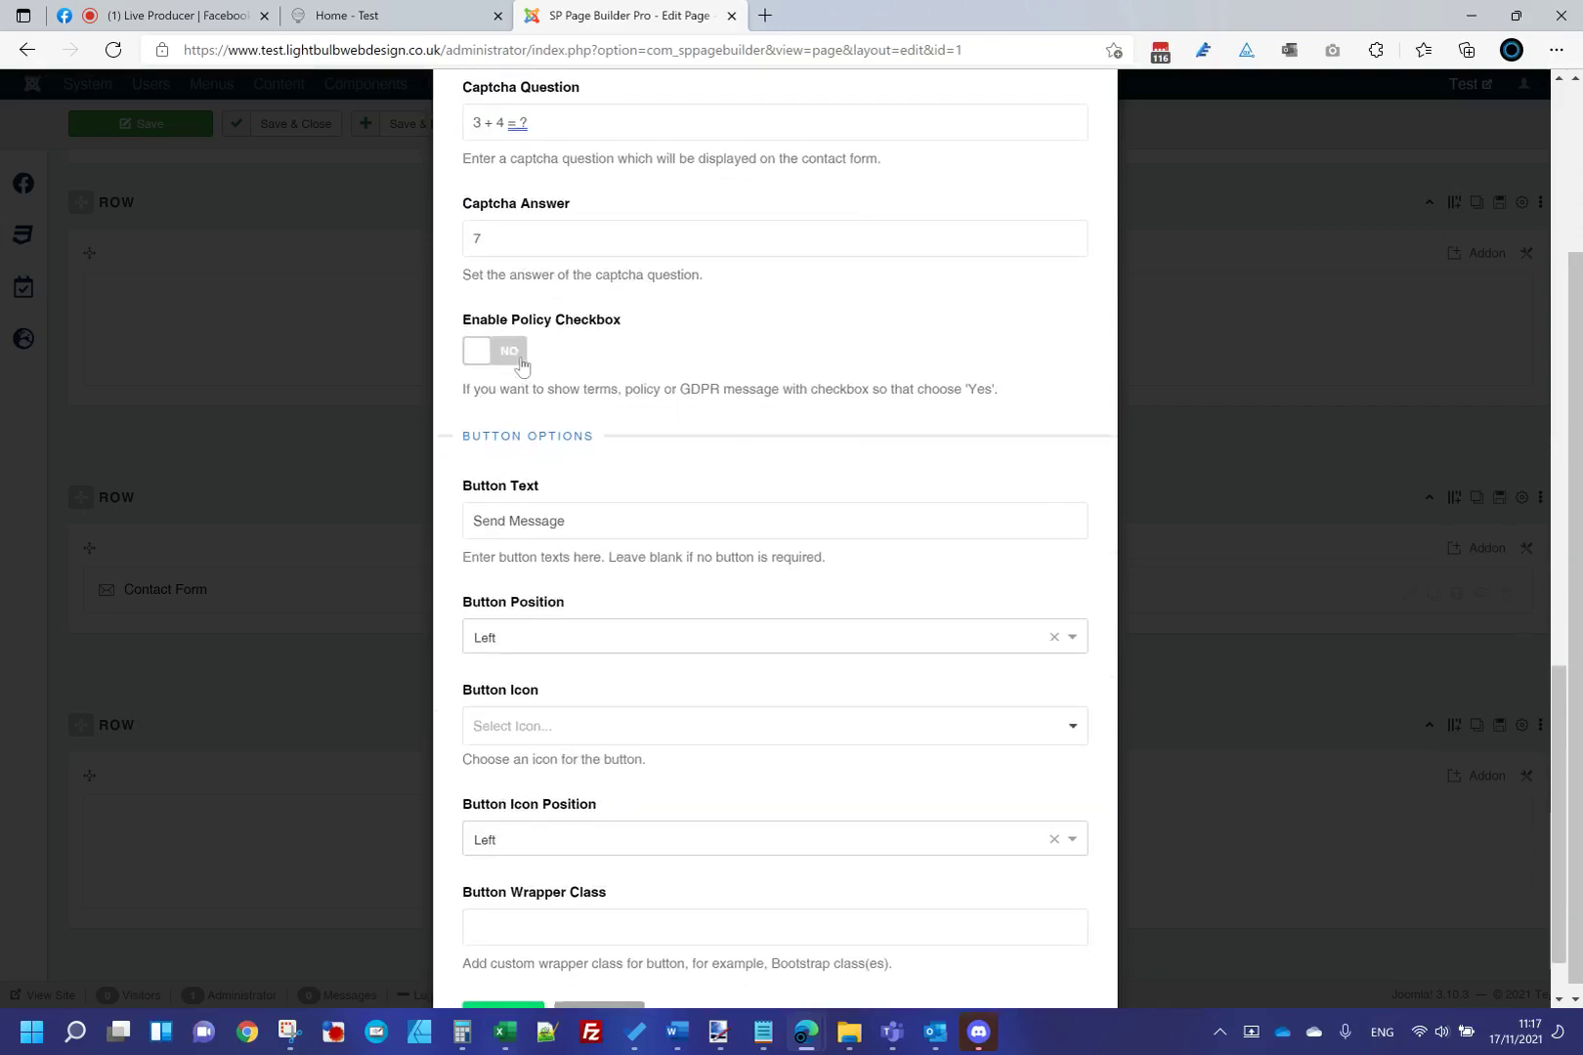
pyautogui.click(521, 354)
pyautogui.scroll(-4, 693, 452)
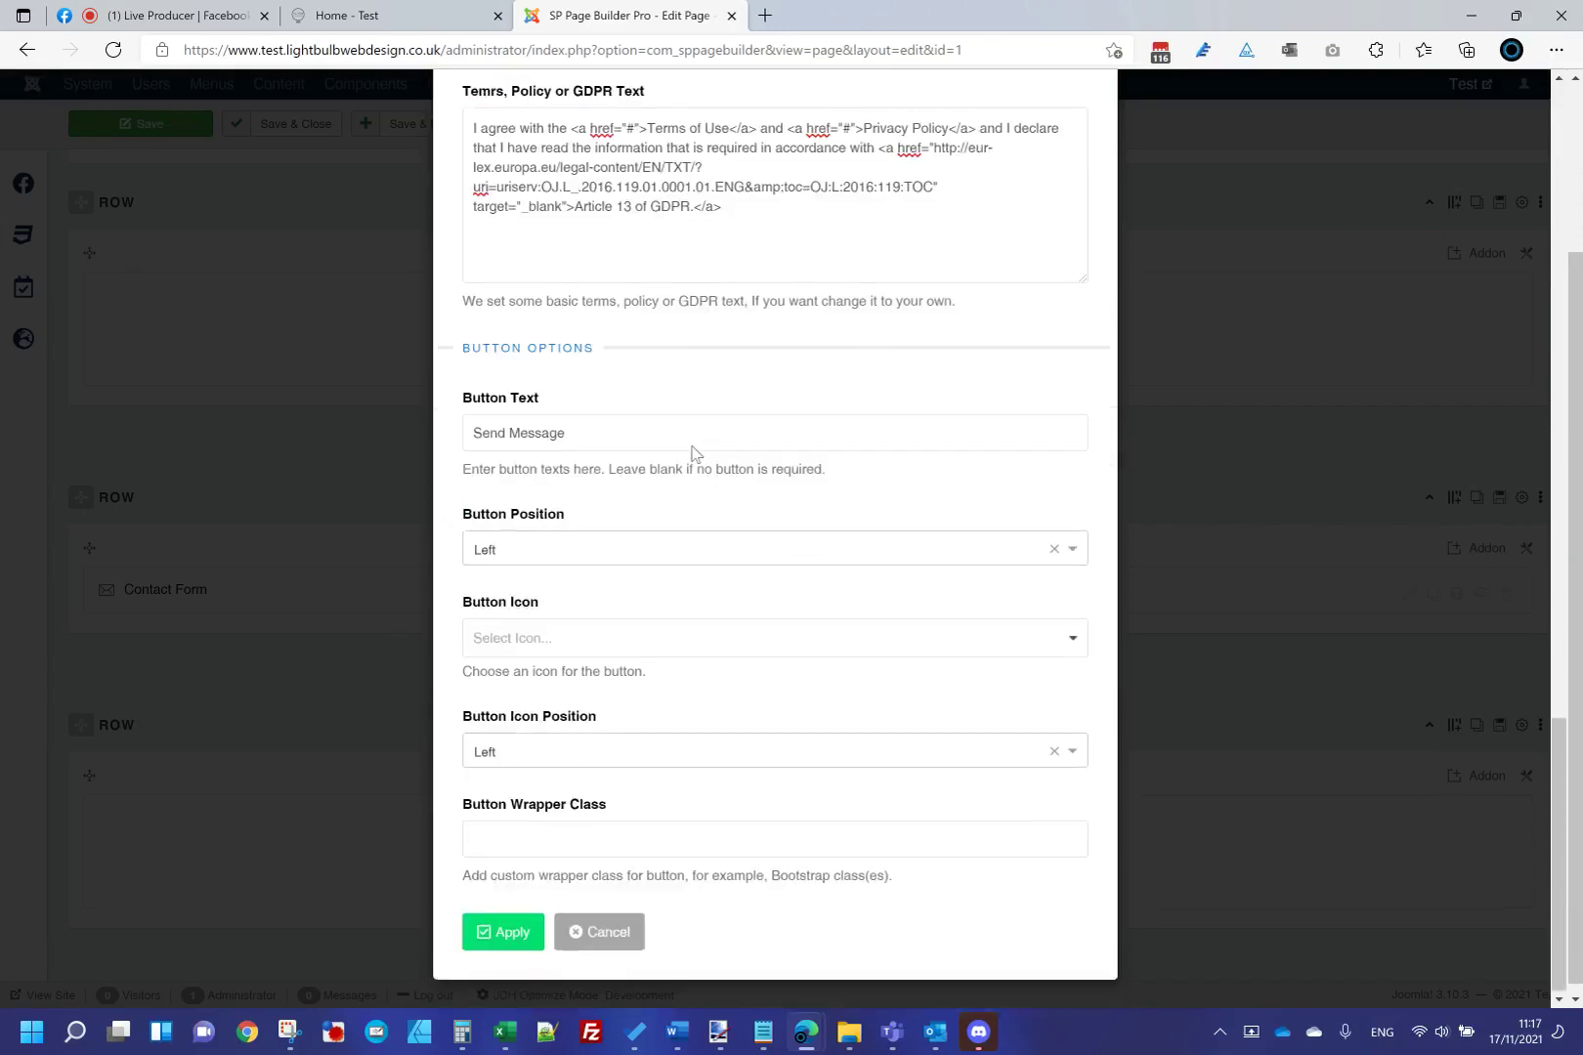
pyautogui.click(572, 435)
pyautogui.scroll(10, 584, 459)
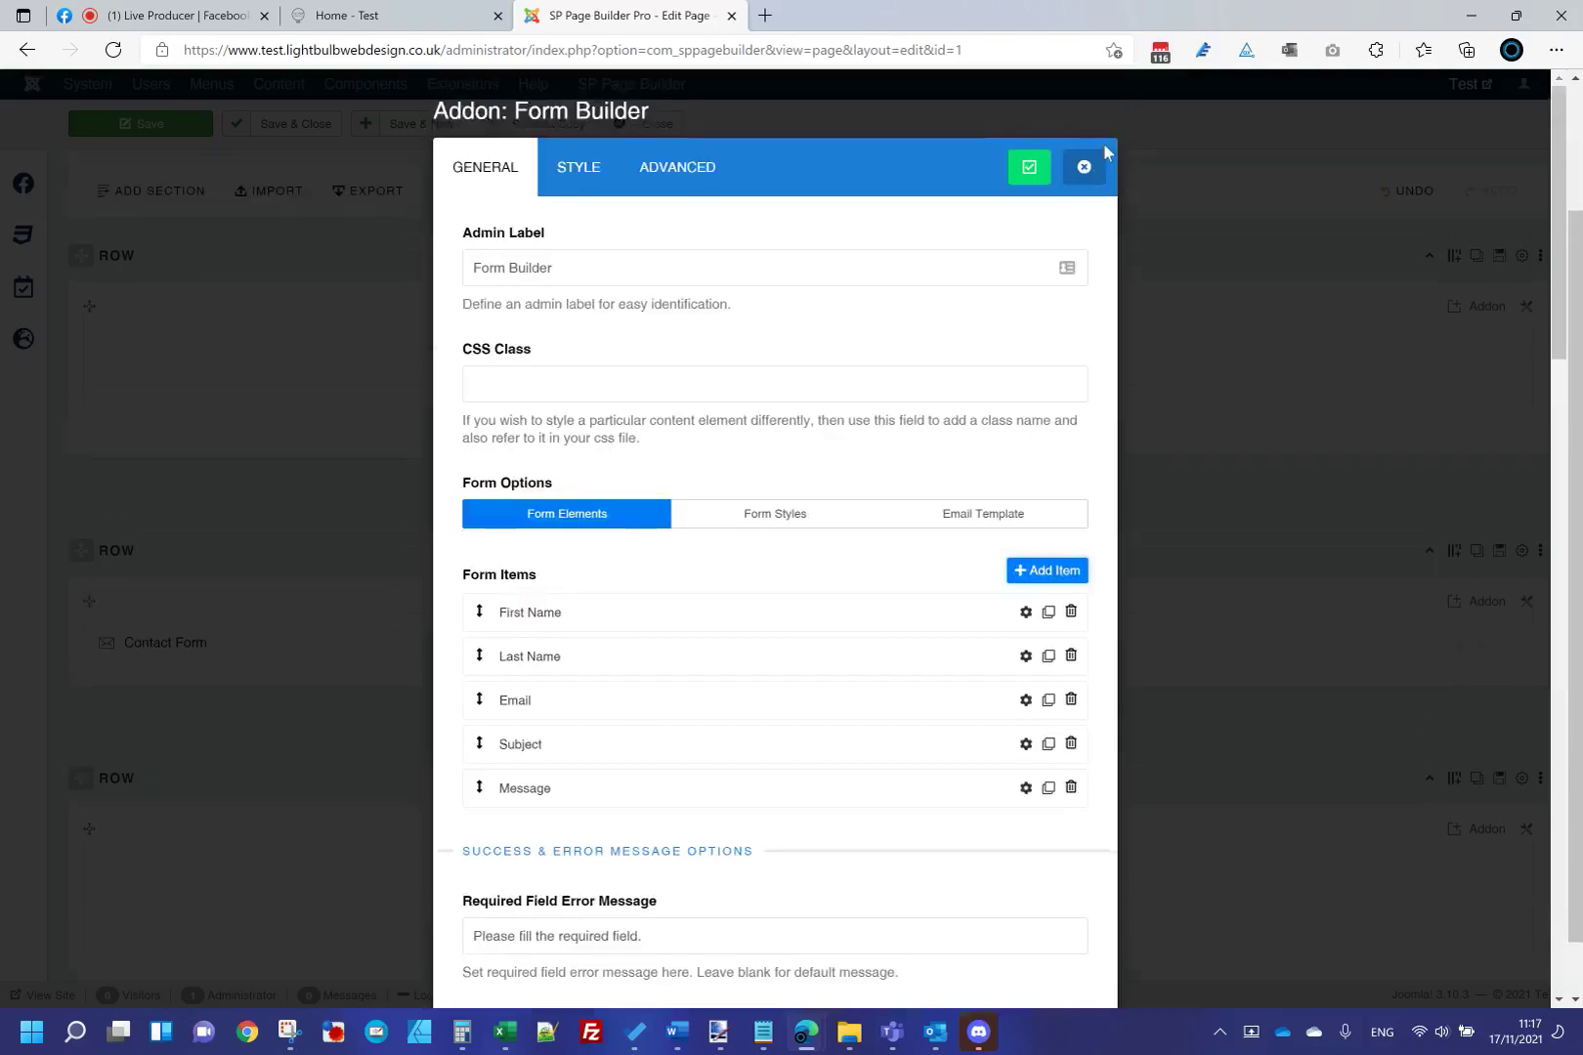
pyautogui.click(1029, 166)
pyautogui.click(142, 178)
# Reload the front-end home page and compare the Form Builder form with the contact form above it.
pyautogui.click(347, 15)
pyautogui.click(395, 57)
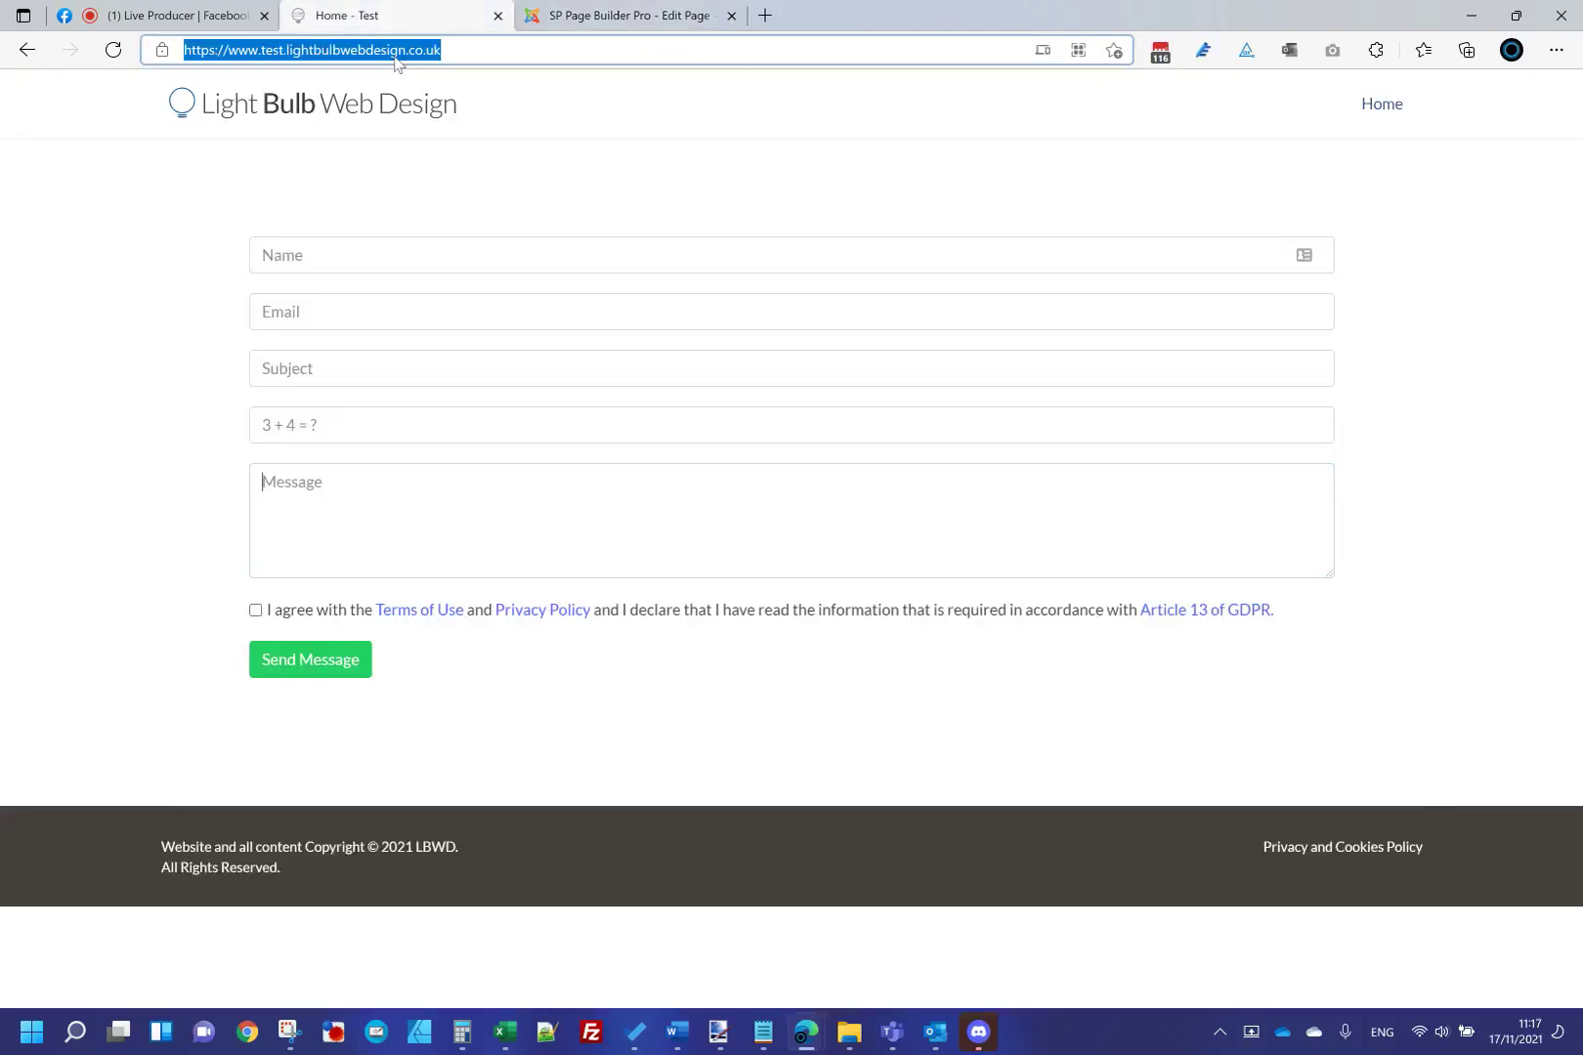
pyautogui.press('Return')
pyautogui.scroll(-1, 610, 426)
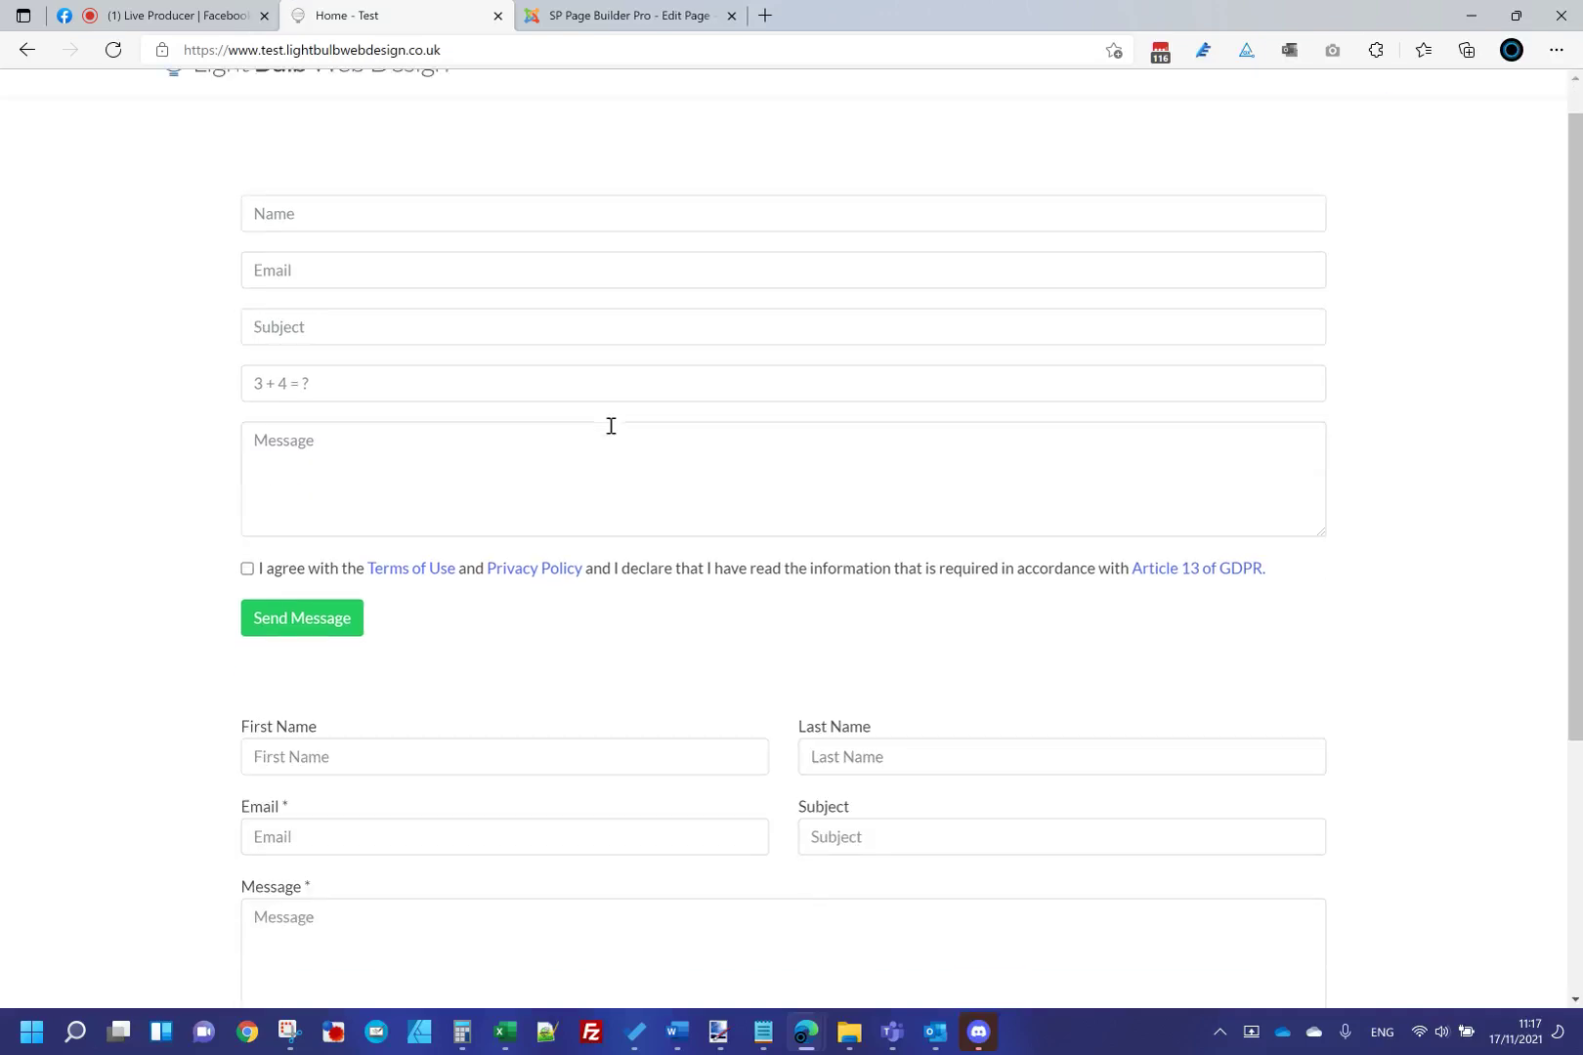
pyautogui.scroll(-2, 611, 426)
pyautogui.click(639, 519)
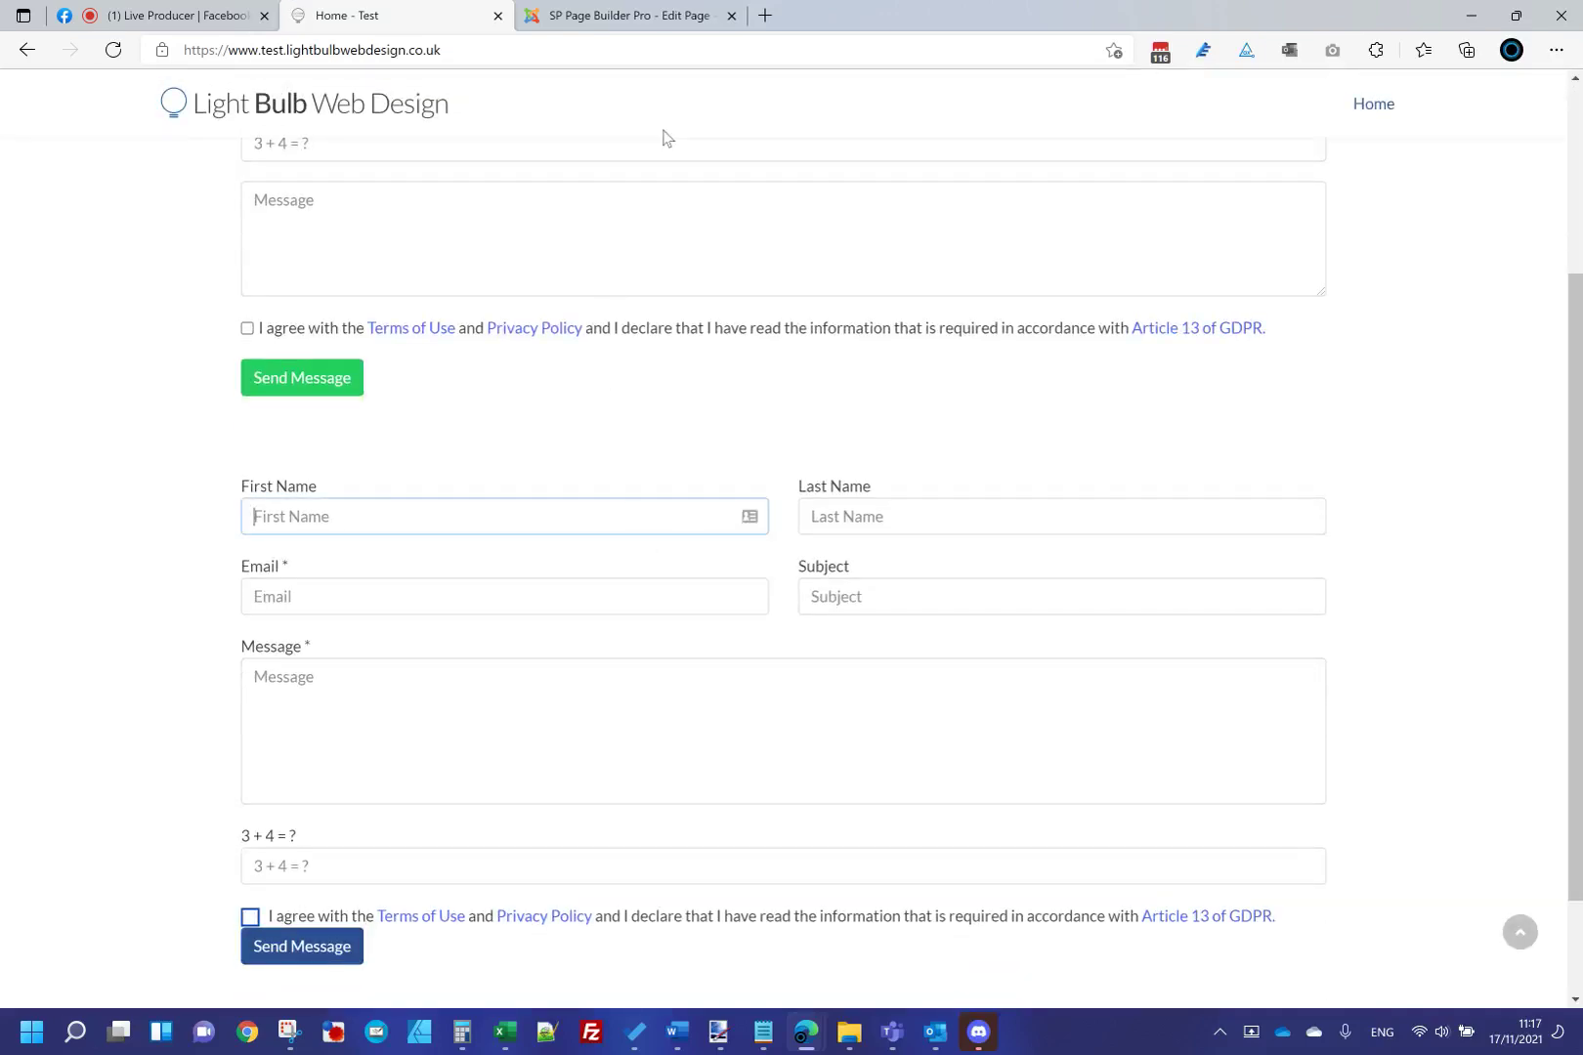
# Check the Facebook live dashboard for new viewer comments and open a new browser tab.
pyautogui.click(207, 14)
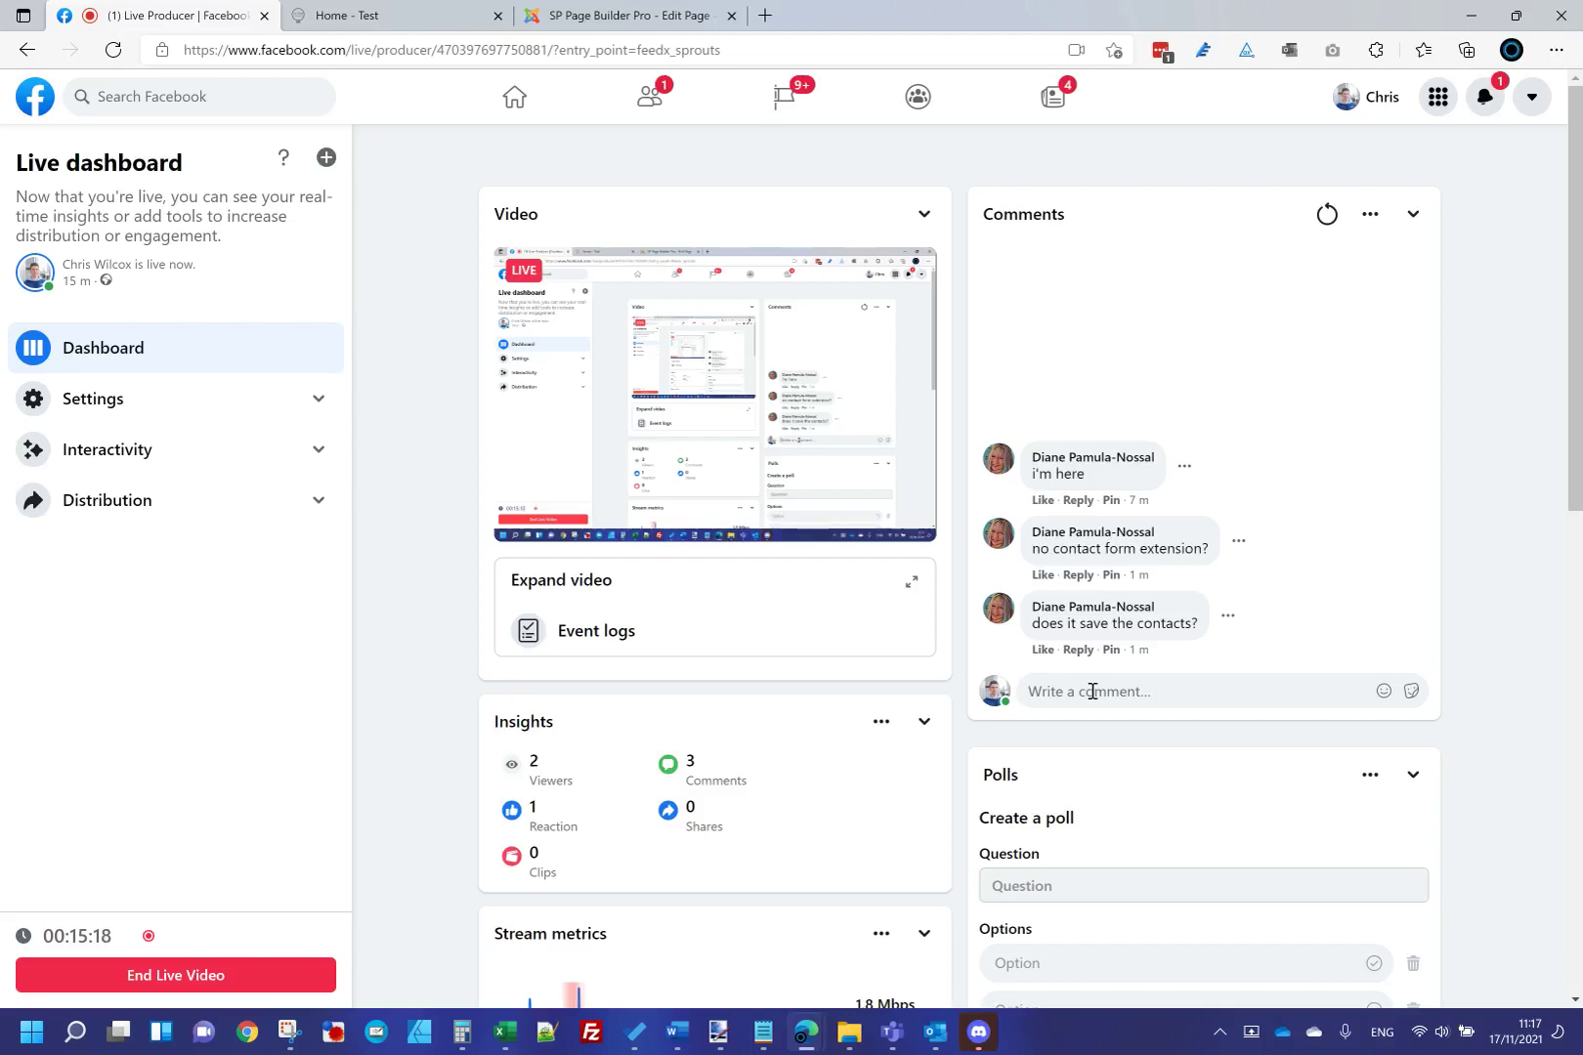
pyautogui.click(766, 15)
pyautogui.write('rsforms')
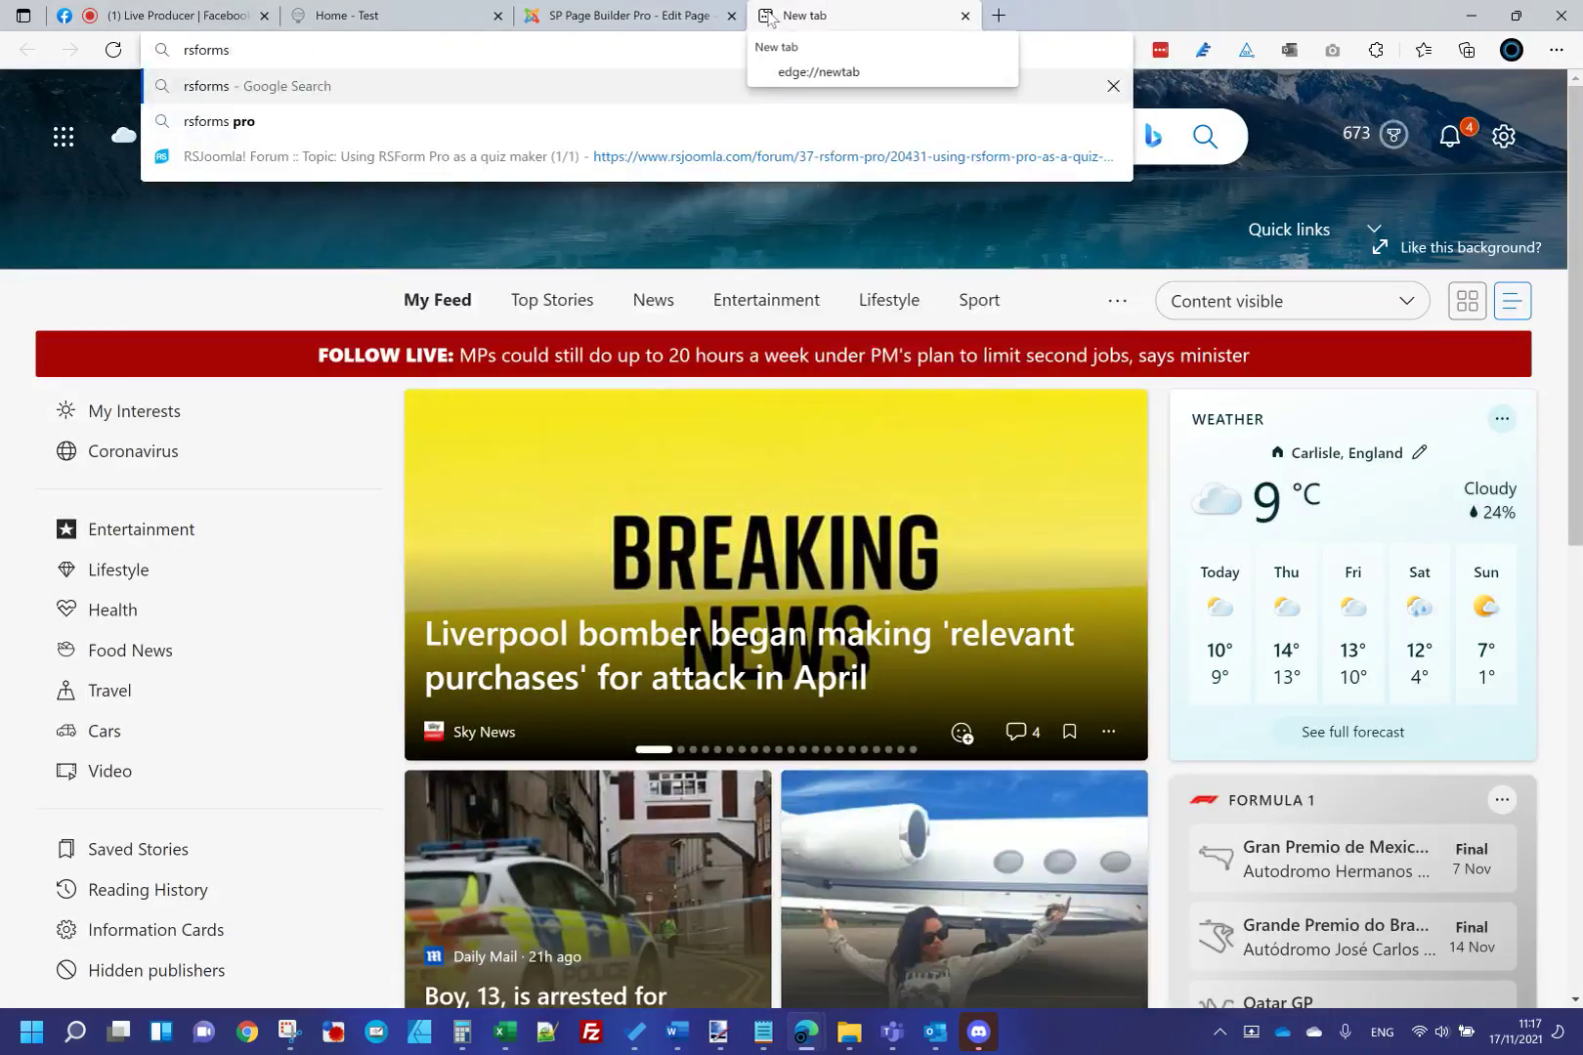
pyautogui.write(' pro')
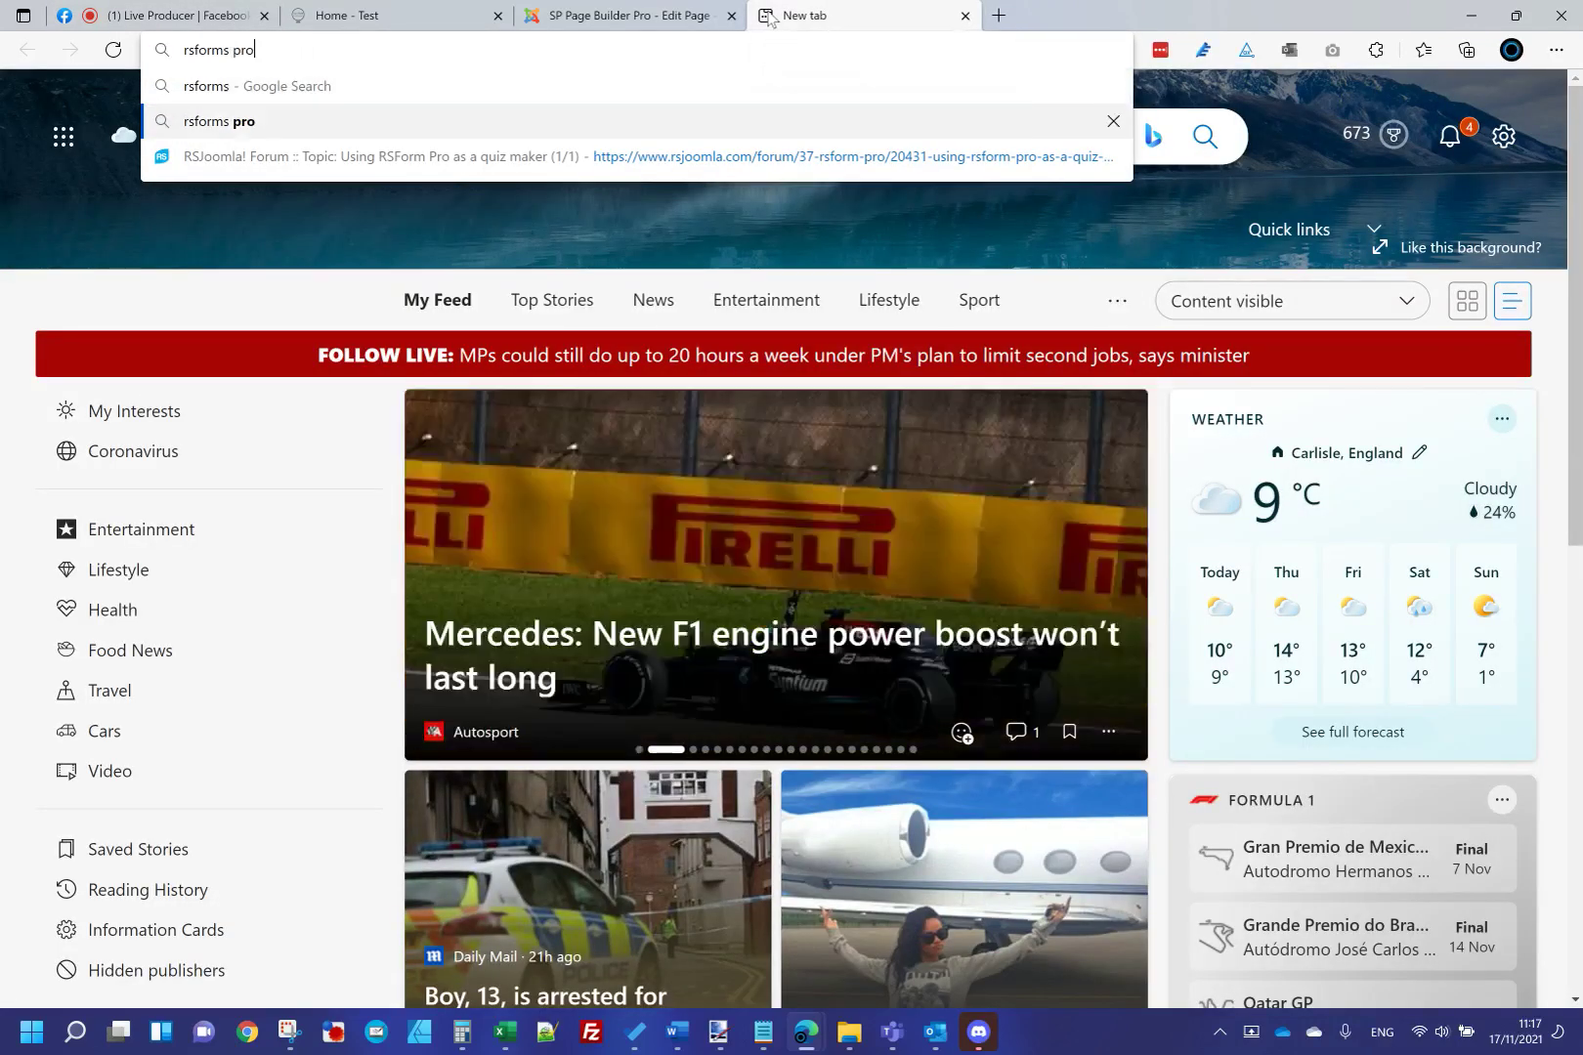
pyautogui.press('BackSpace')
pyautogui.press('BackSpace')
pyautogui.press('BackSpace')
pyautogui.press('BackSpace')
pyautogui.press('BackSpace')
pyautogui.press('BackSpace')
pyautogui.press('BackSpace')
pyautogui.press('BackSpace')
pyautogui.press('BackSpace')
pyautogui.press('BackSpace')
pyautogui.press('BackSpace')
# Search the web for "rsjoomla" and open the RSJoomla! website.
pyautogui.write('rsjoomla')
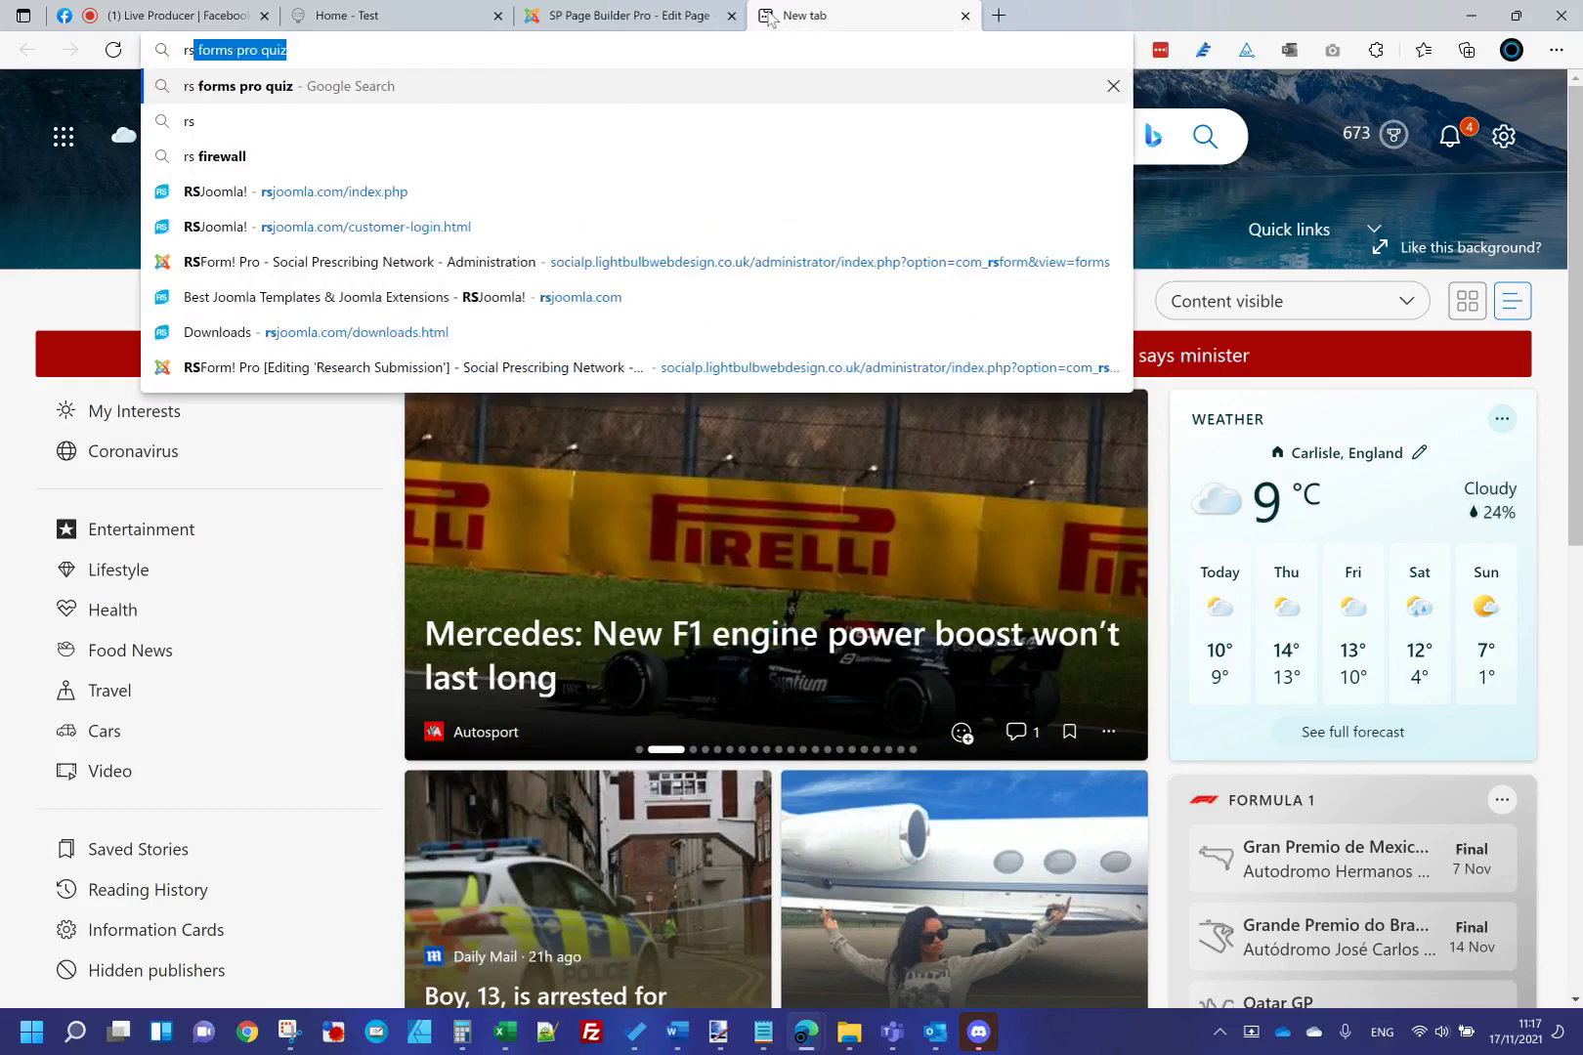
pyautogui.press('Return')
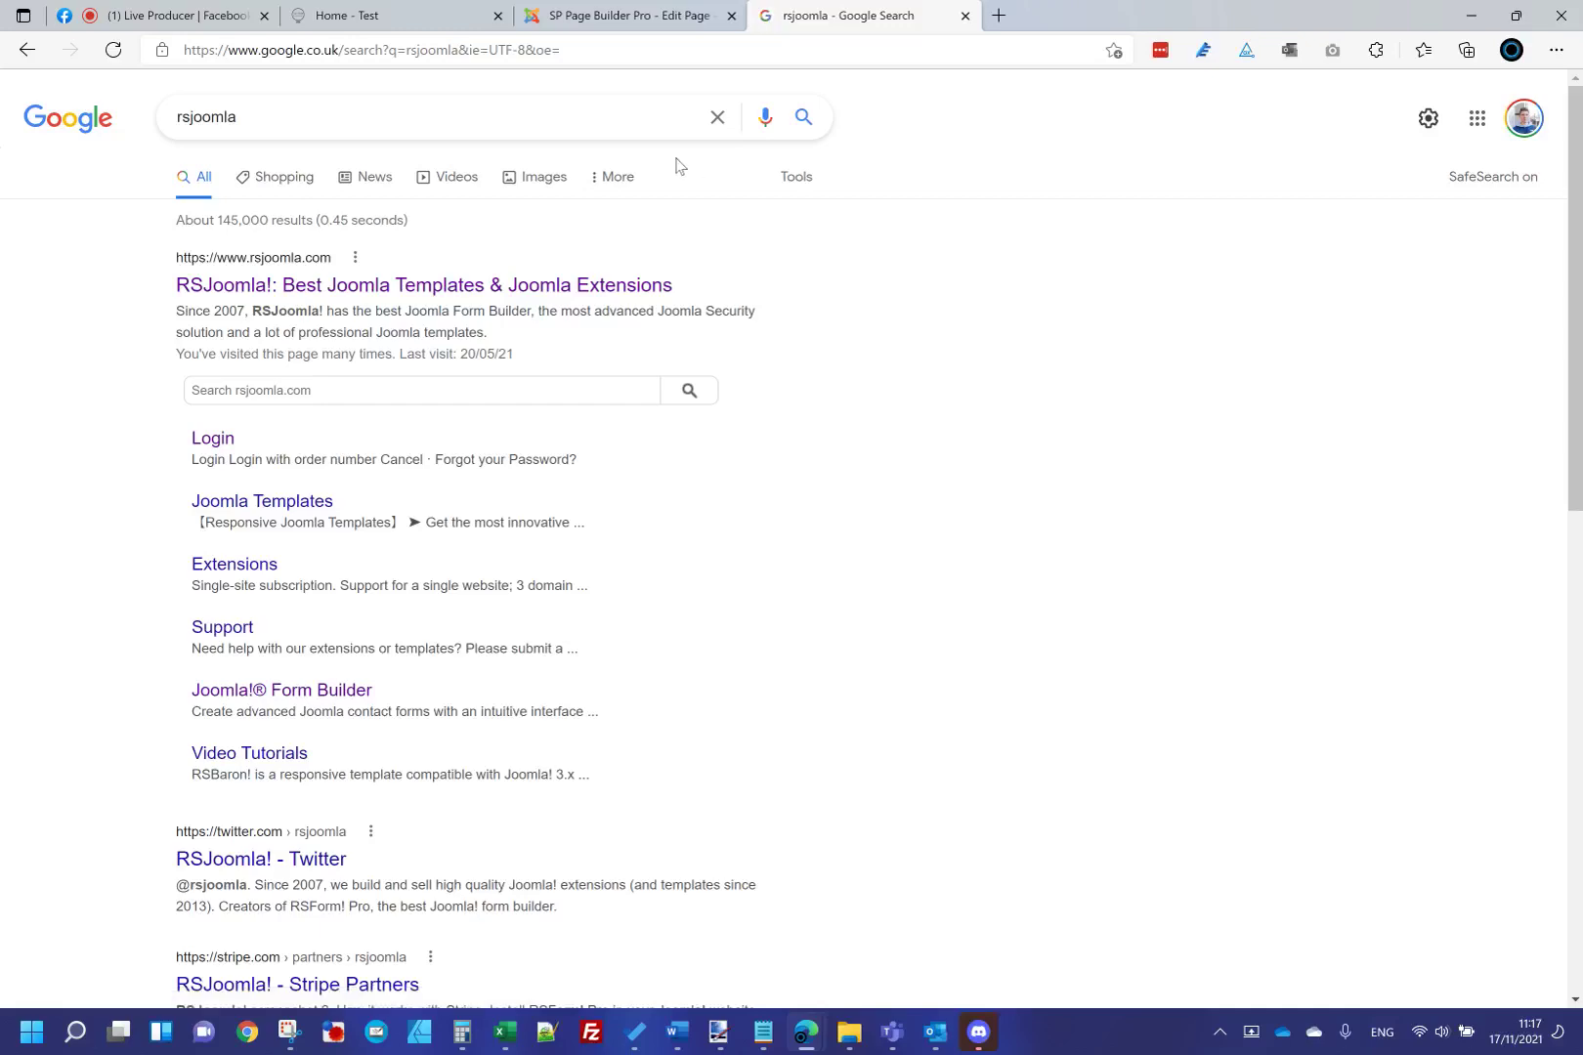
pyautogui.click(424, 285)
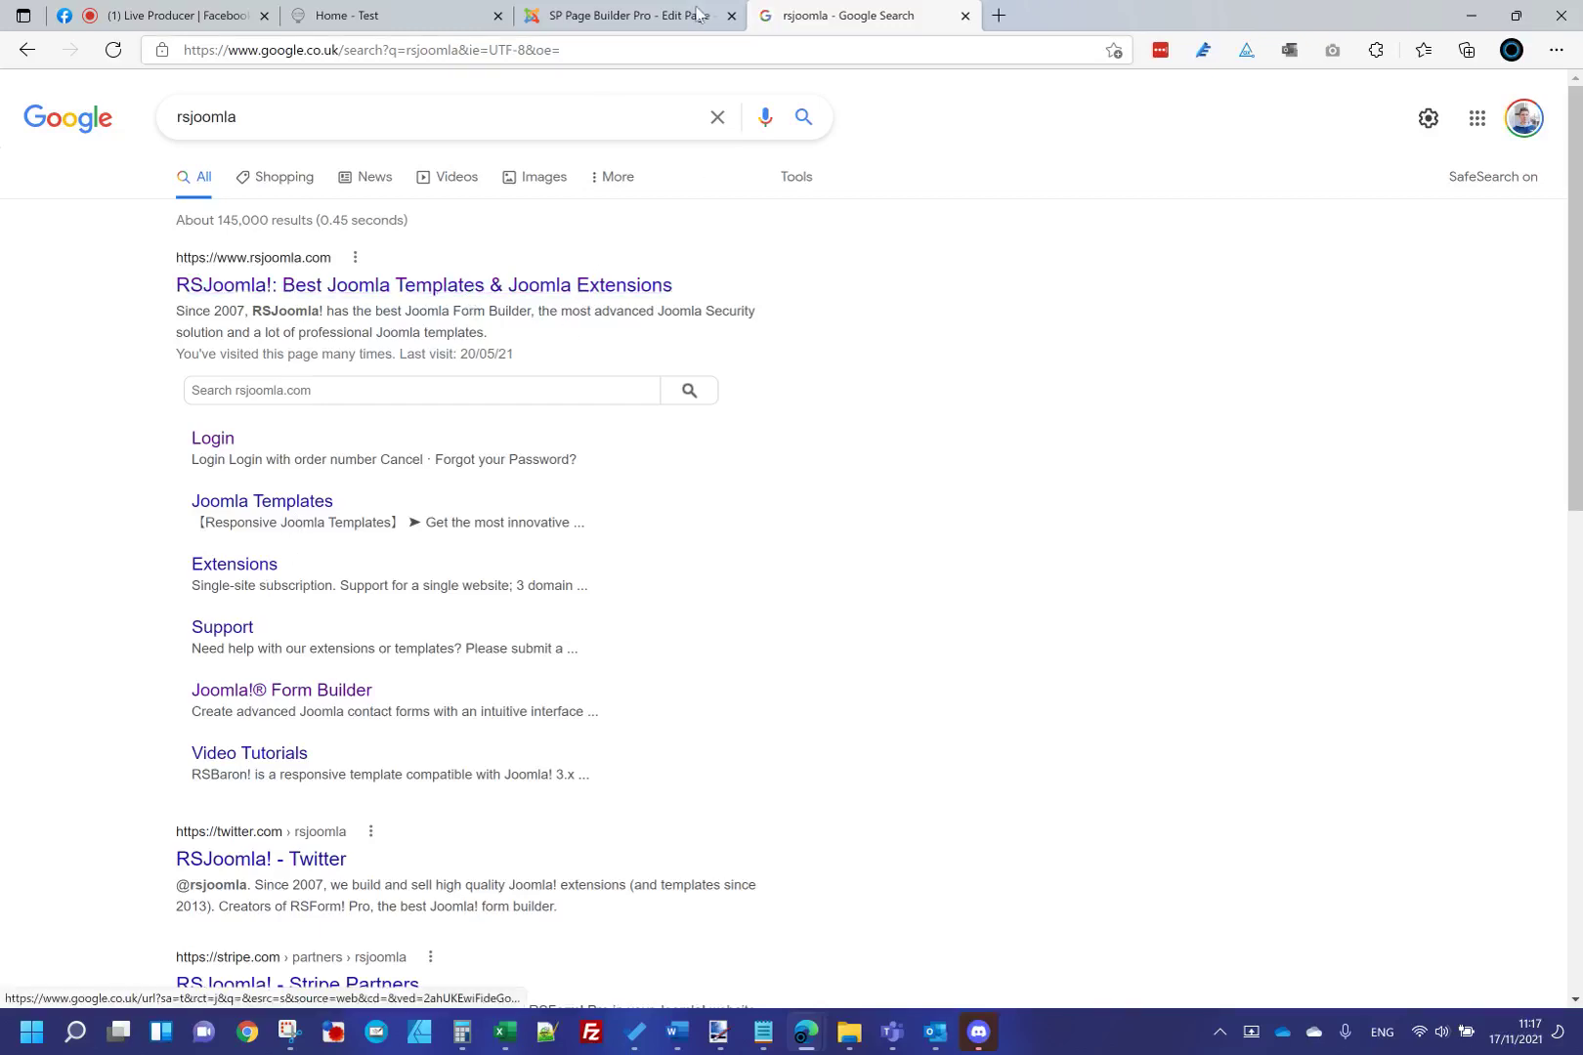
pyautogui.click(713, 15)
pyautogui.click(783, 8)
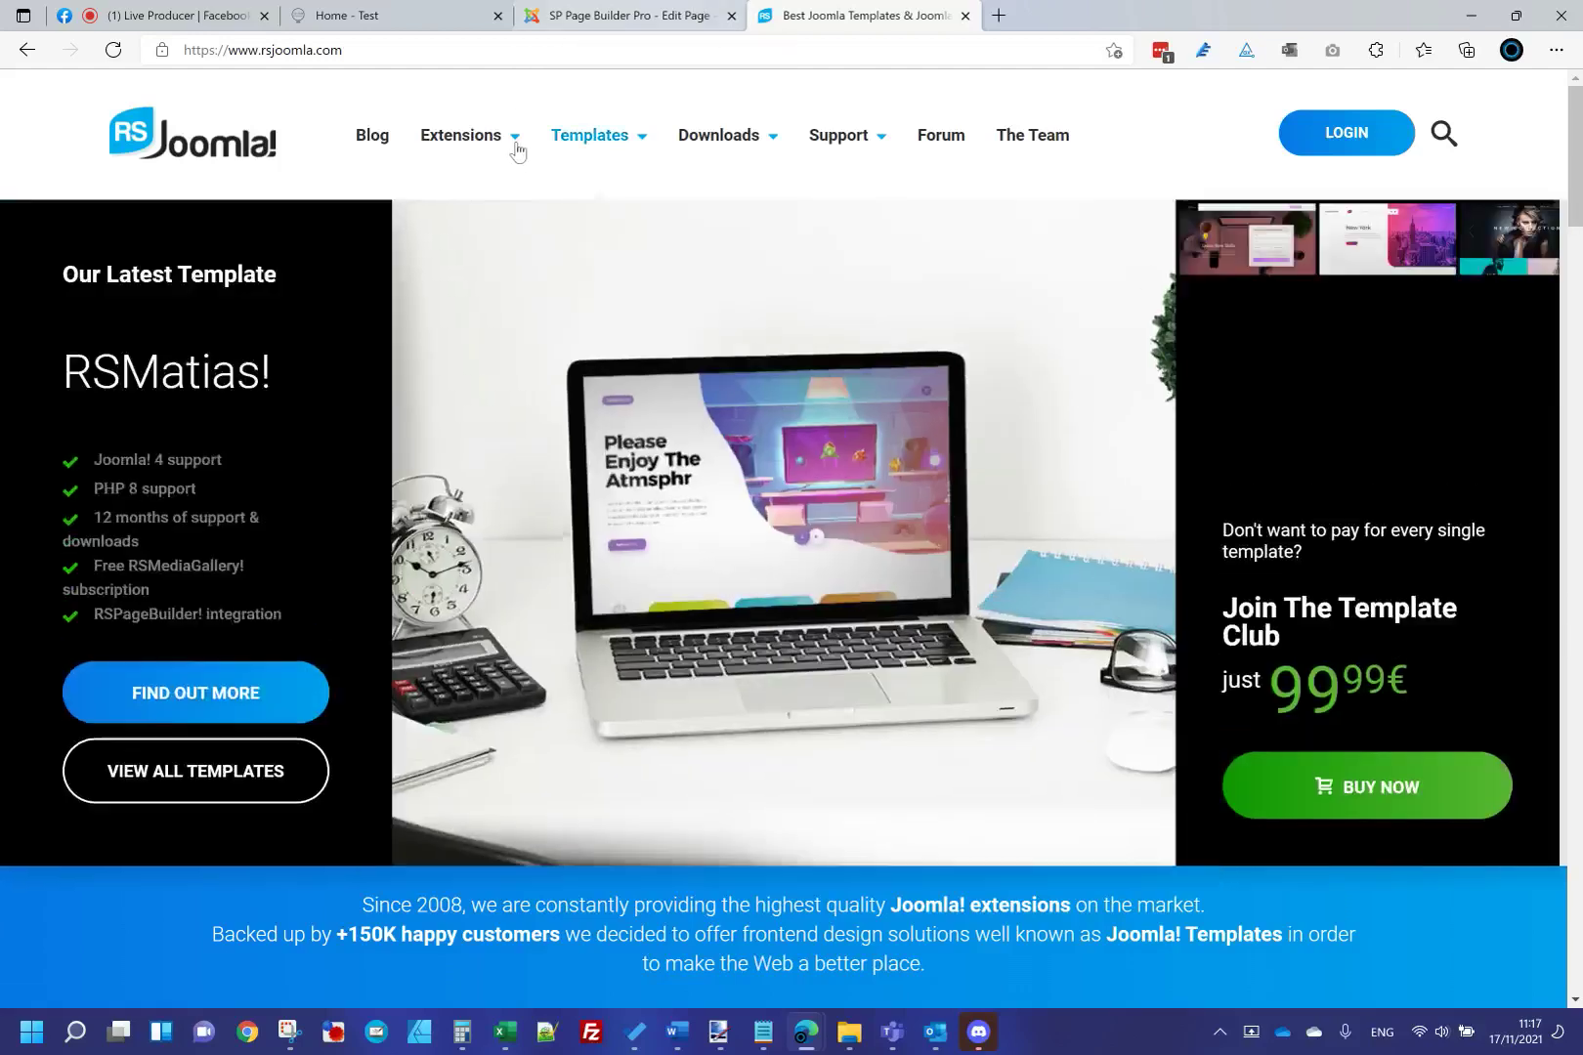
# Open the RSForm!Pro page among the commercial extensions, and check the live dashboard comments before returning to it.
pyautogui.moveTo(512, 144)
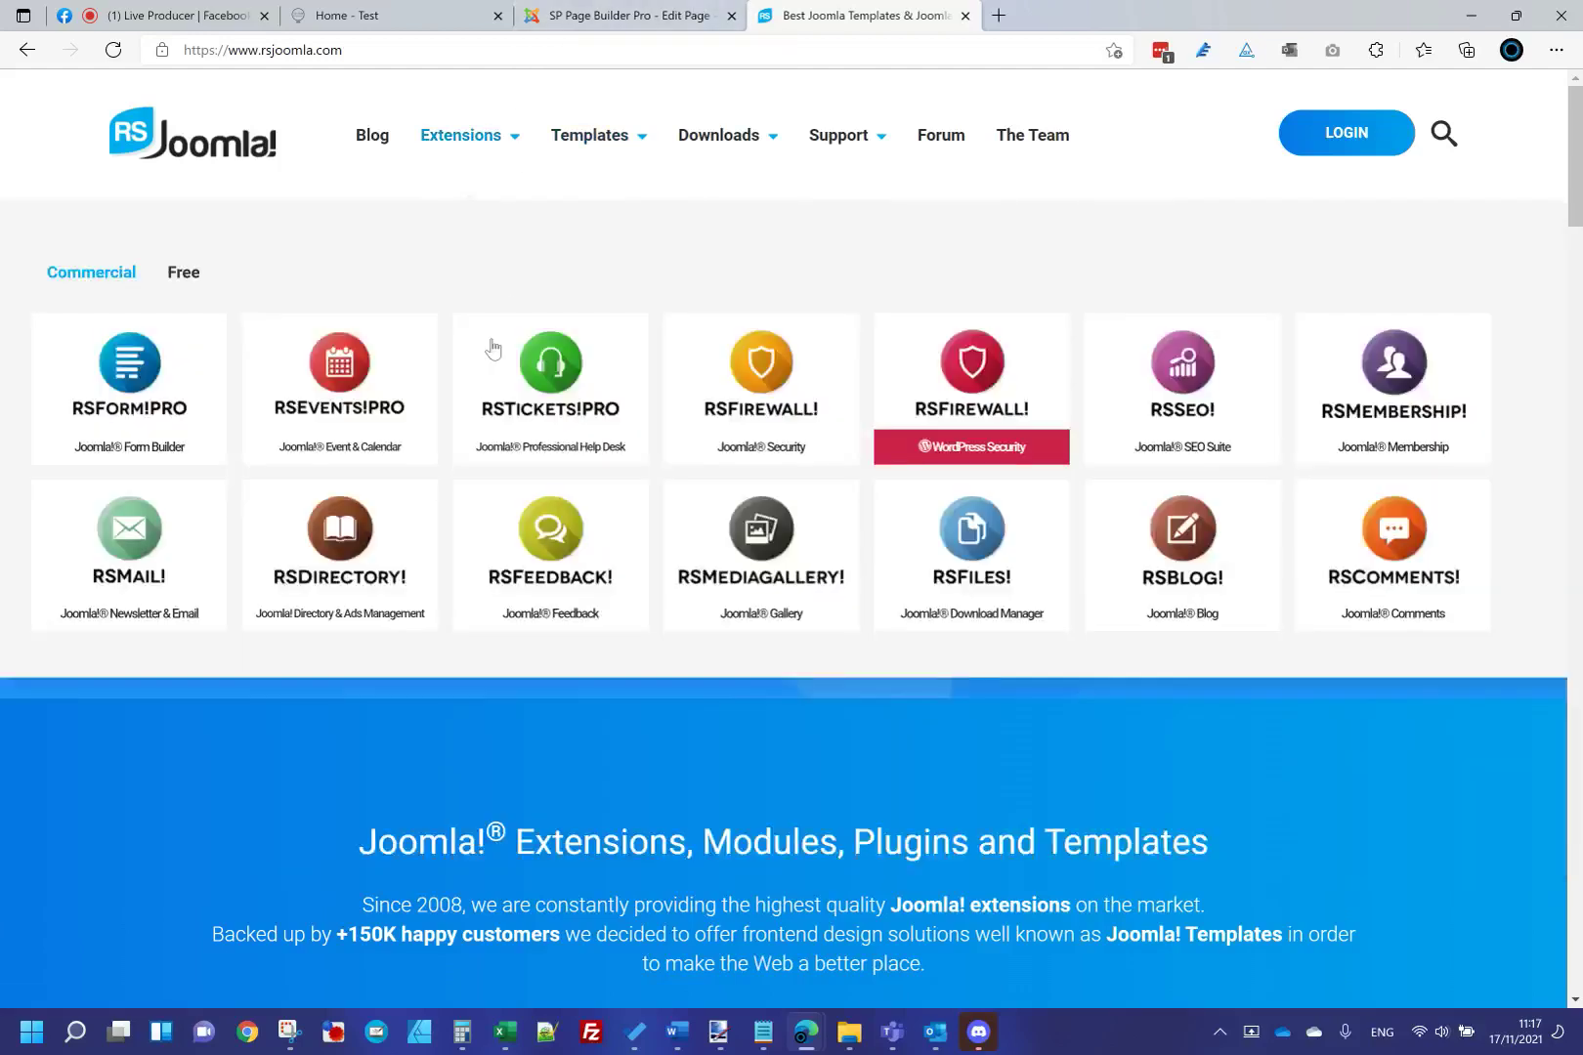
pyautogui.click(113, 396)
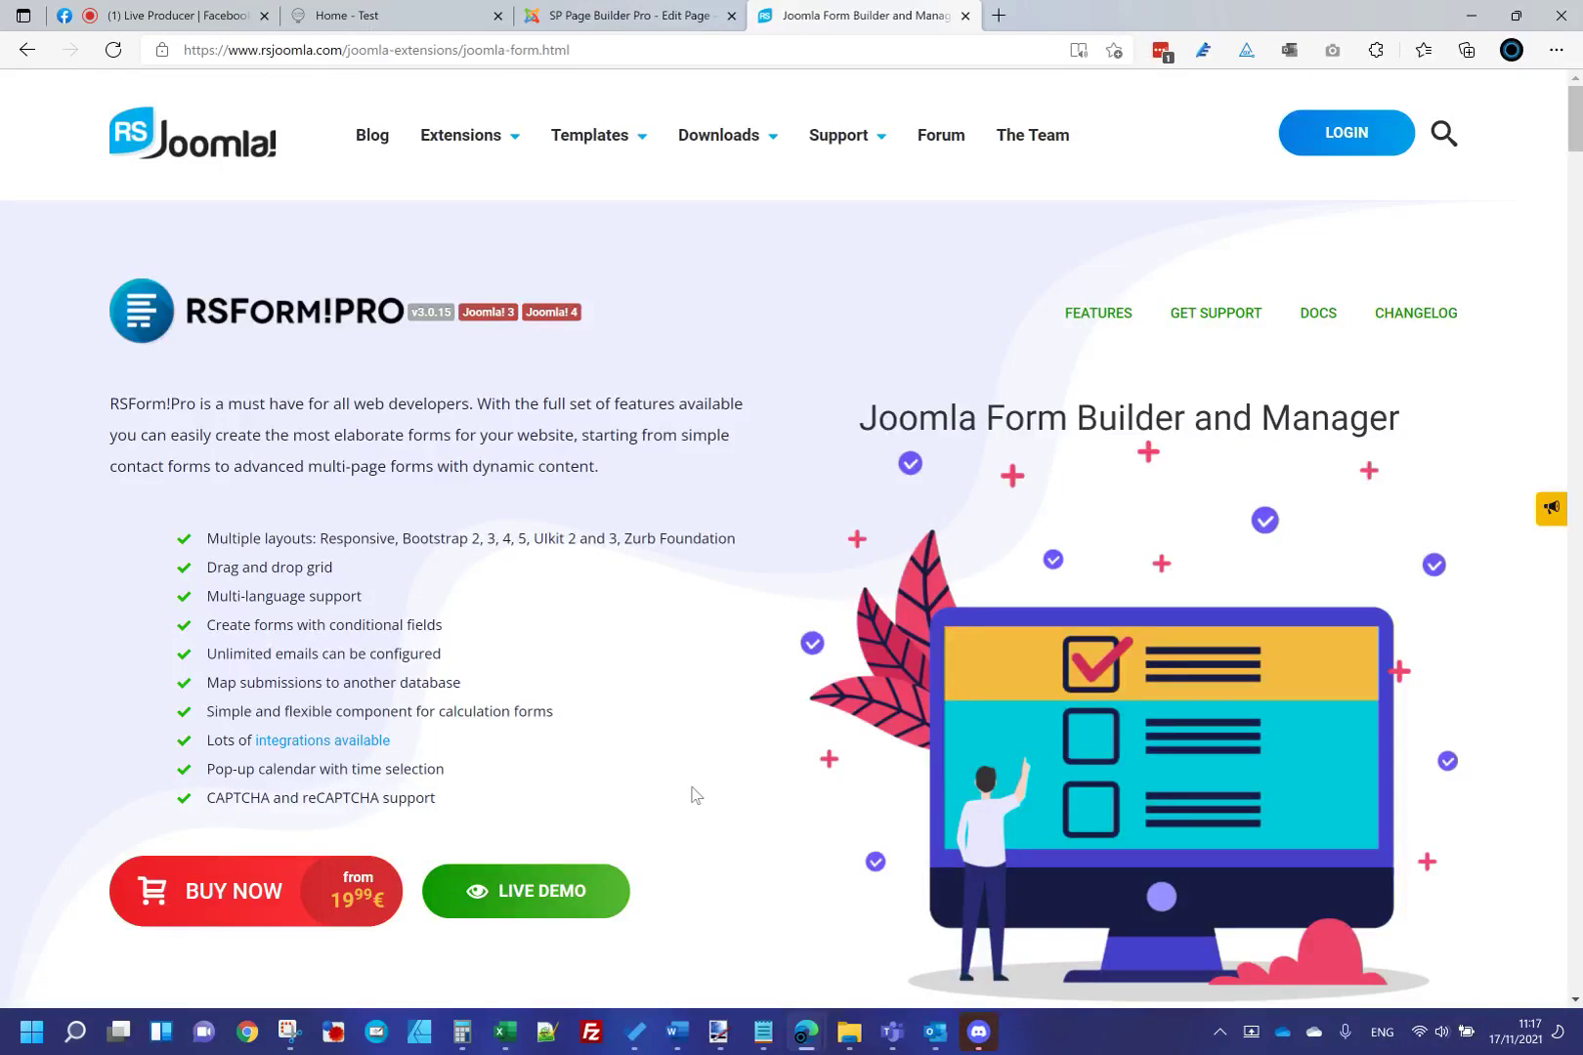
pyautogui.hotkey('ctrl', '1')
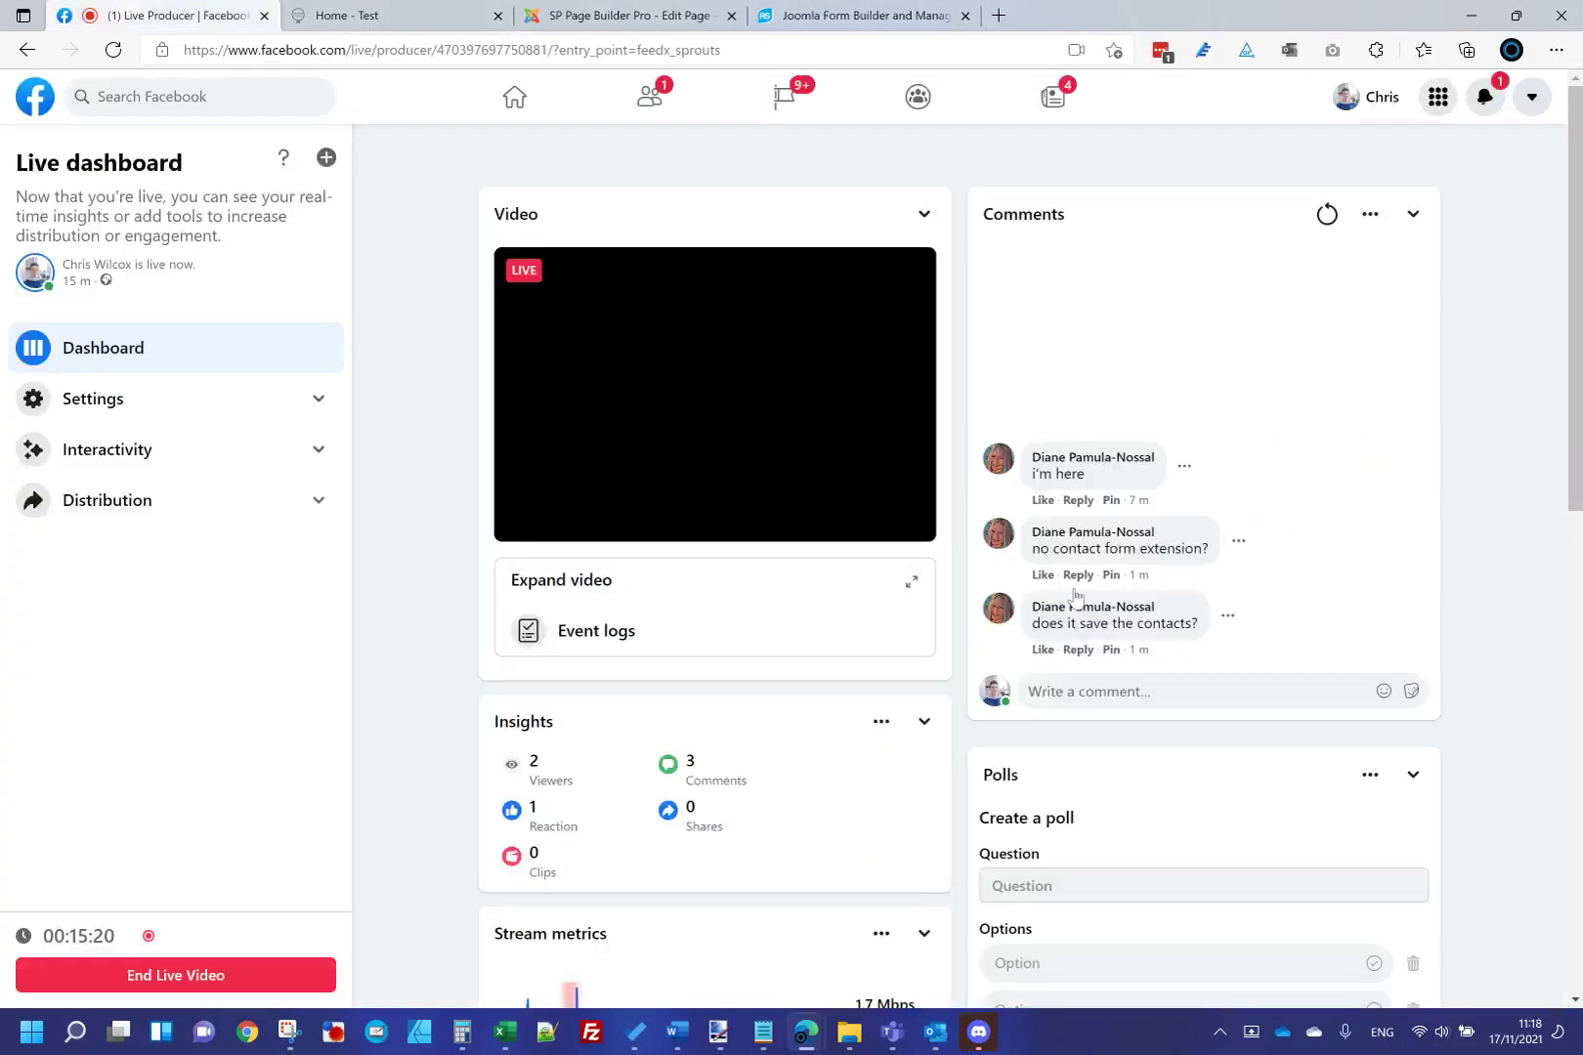
pyautogui.click(864, 18)
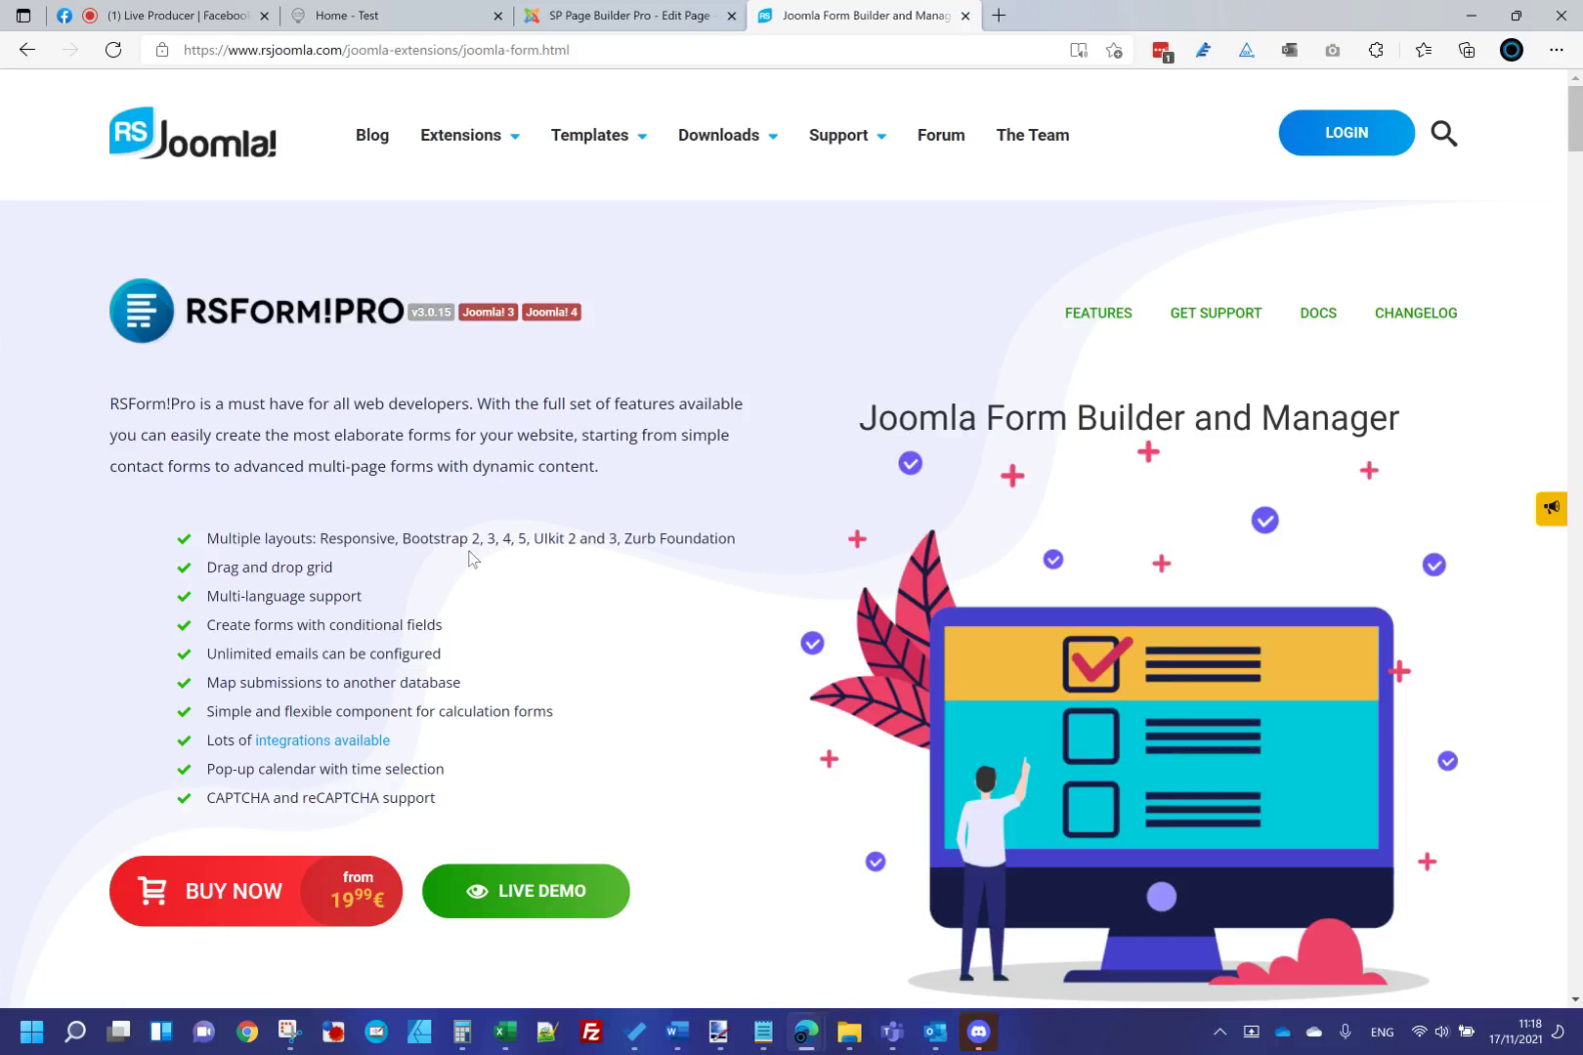
# Review the RSForm!Pro feature list and the reviews section on its product page.
pyautogui.scroll(-1, 470, 558)
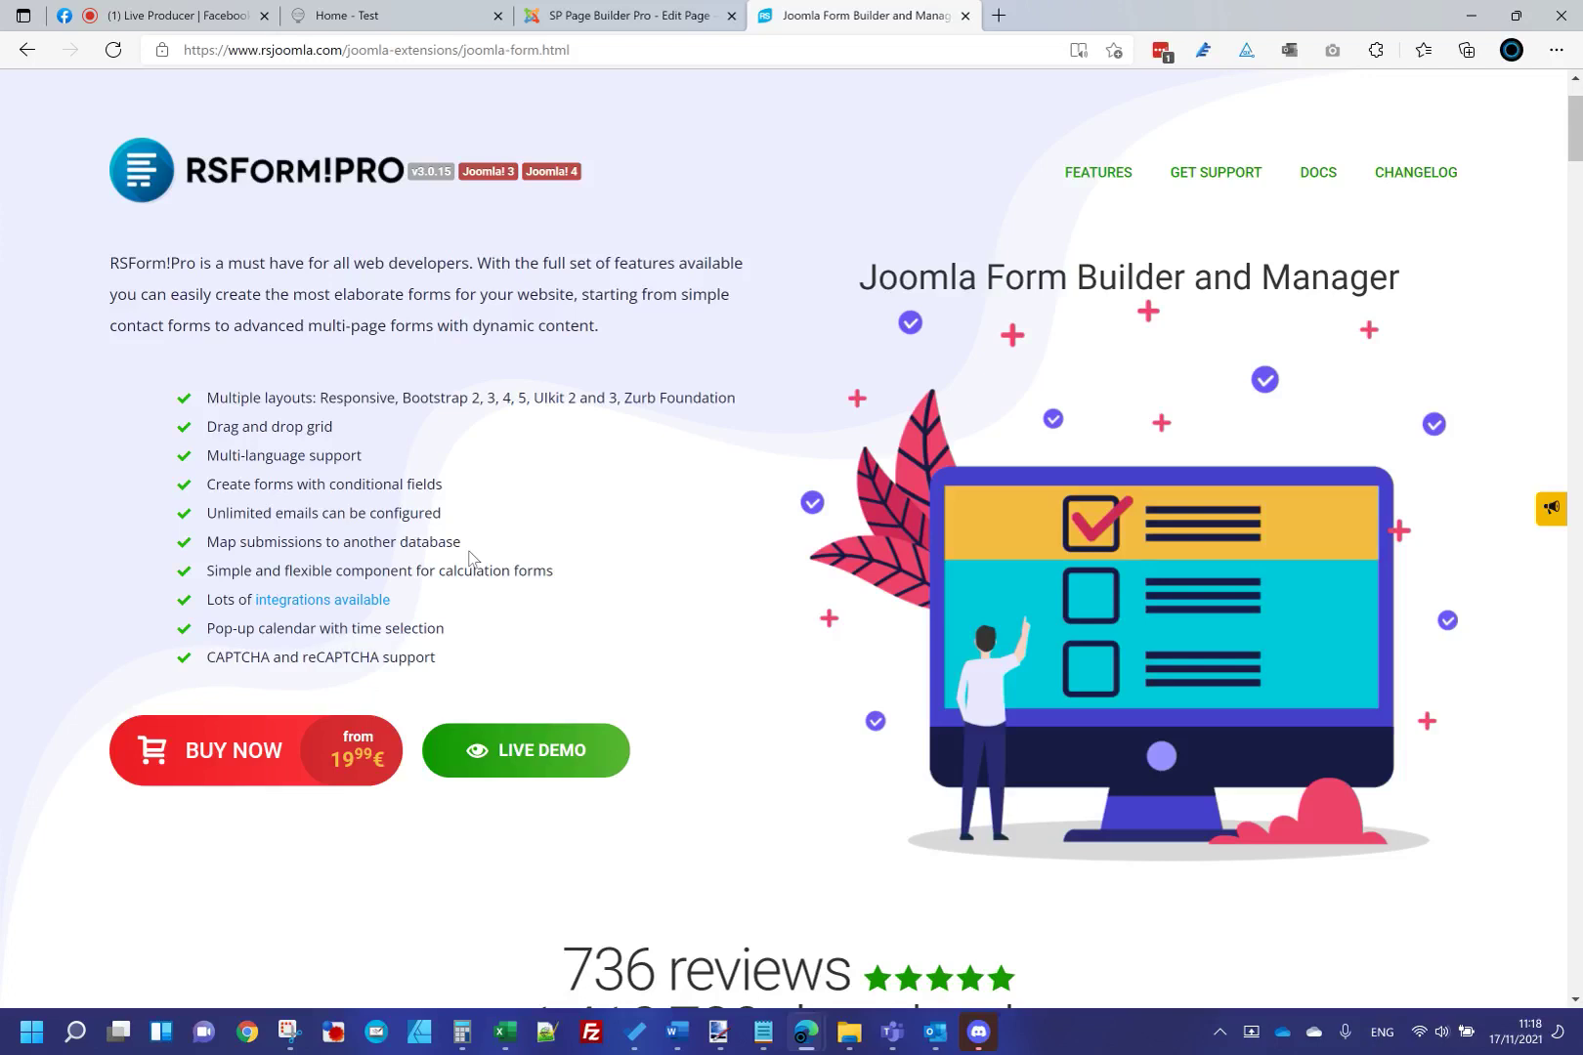
pyautogui.scroll(-1, 470, 558)
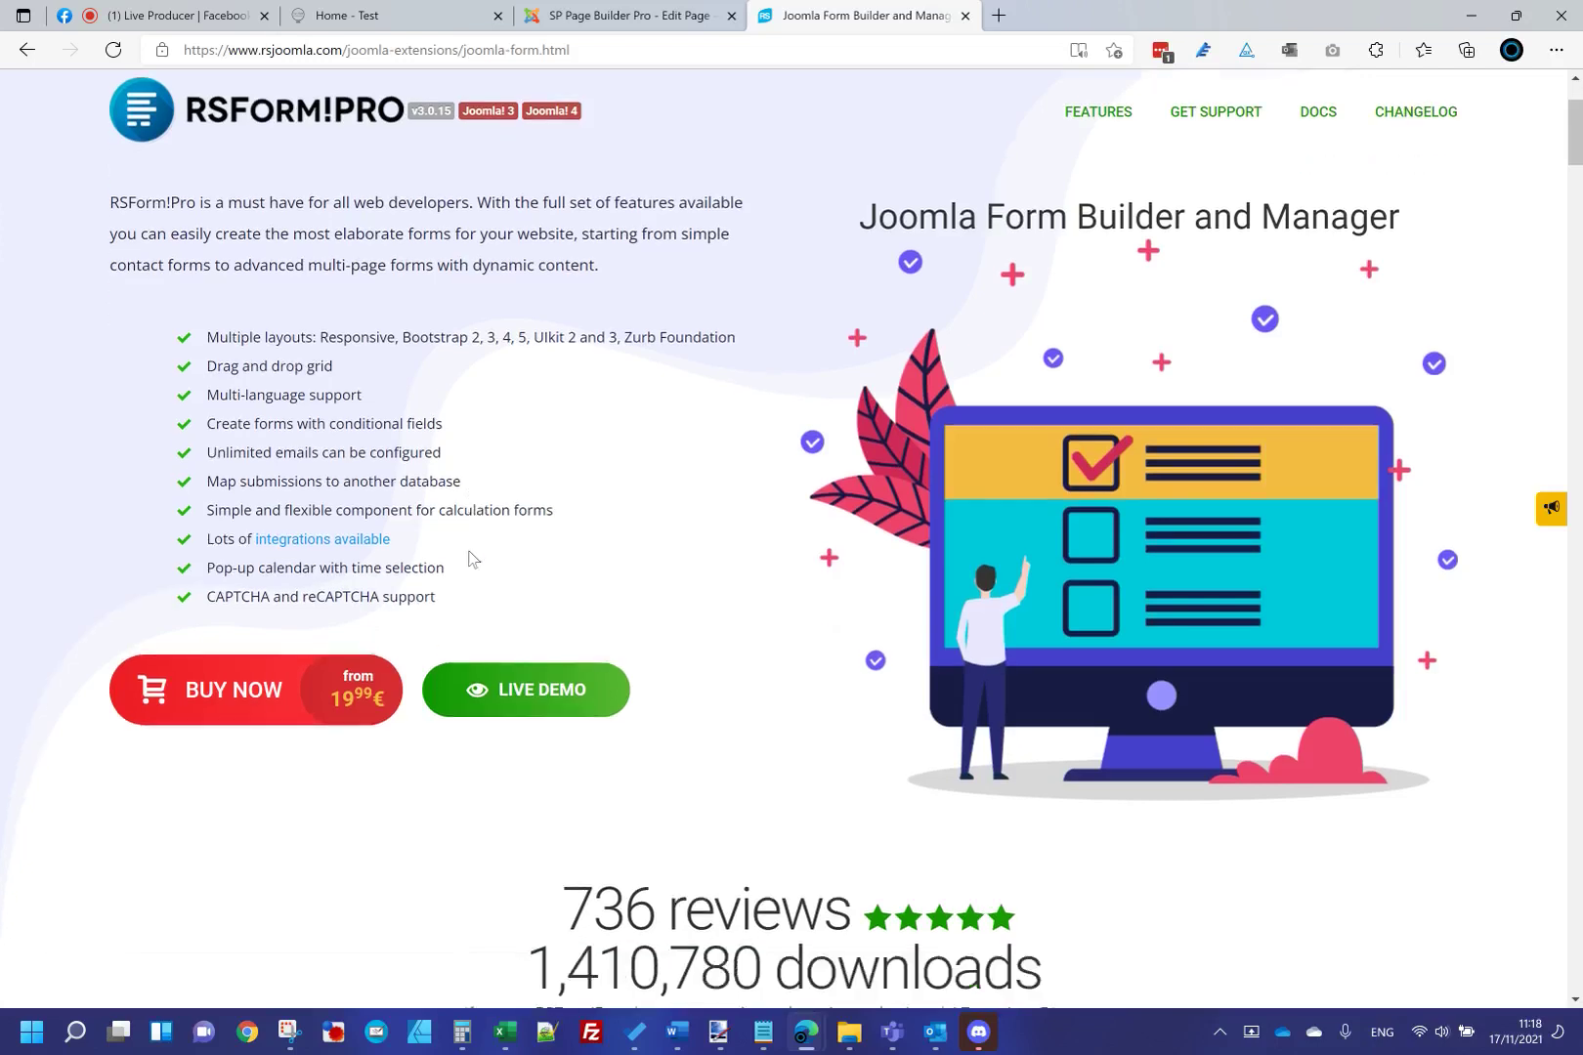
pyautogui.scroll(-6, 573, 384)
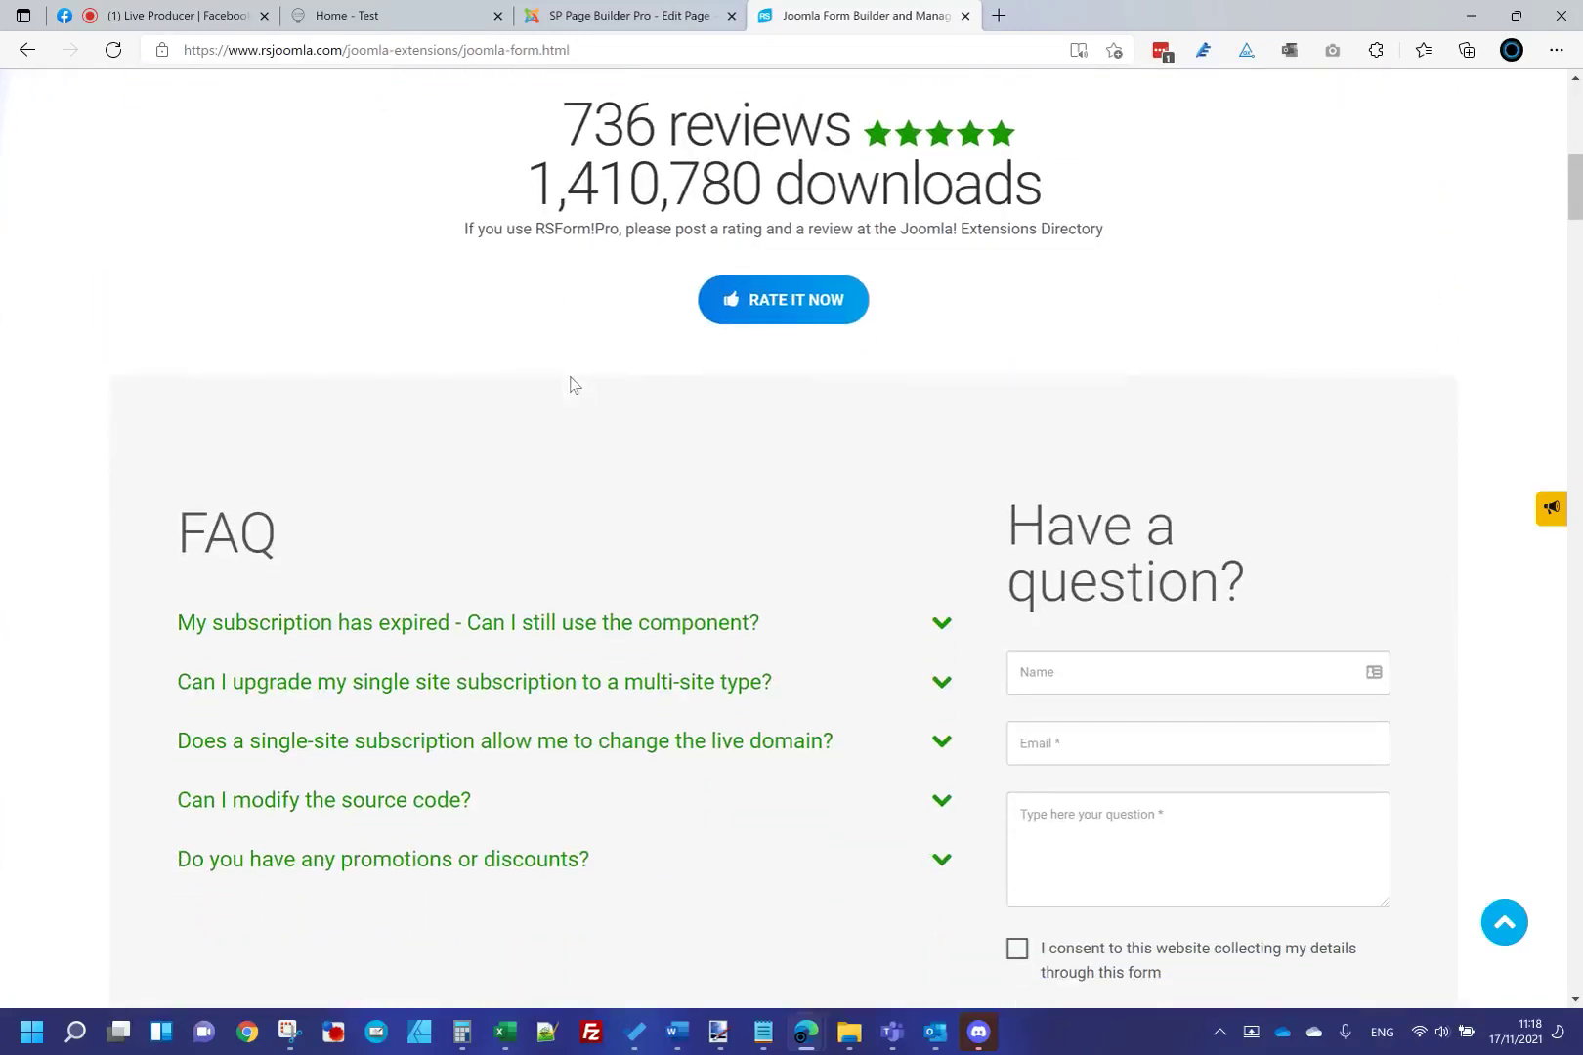
# Look over the page layout in SP Page Builder and the live dashboard comments, and return to the RSForm!Pro page.
pyautogui.click(594, 20)
pyautogui.scroll(-1, 562, 817)
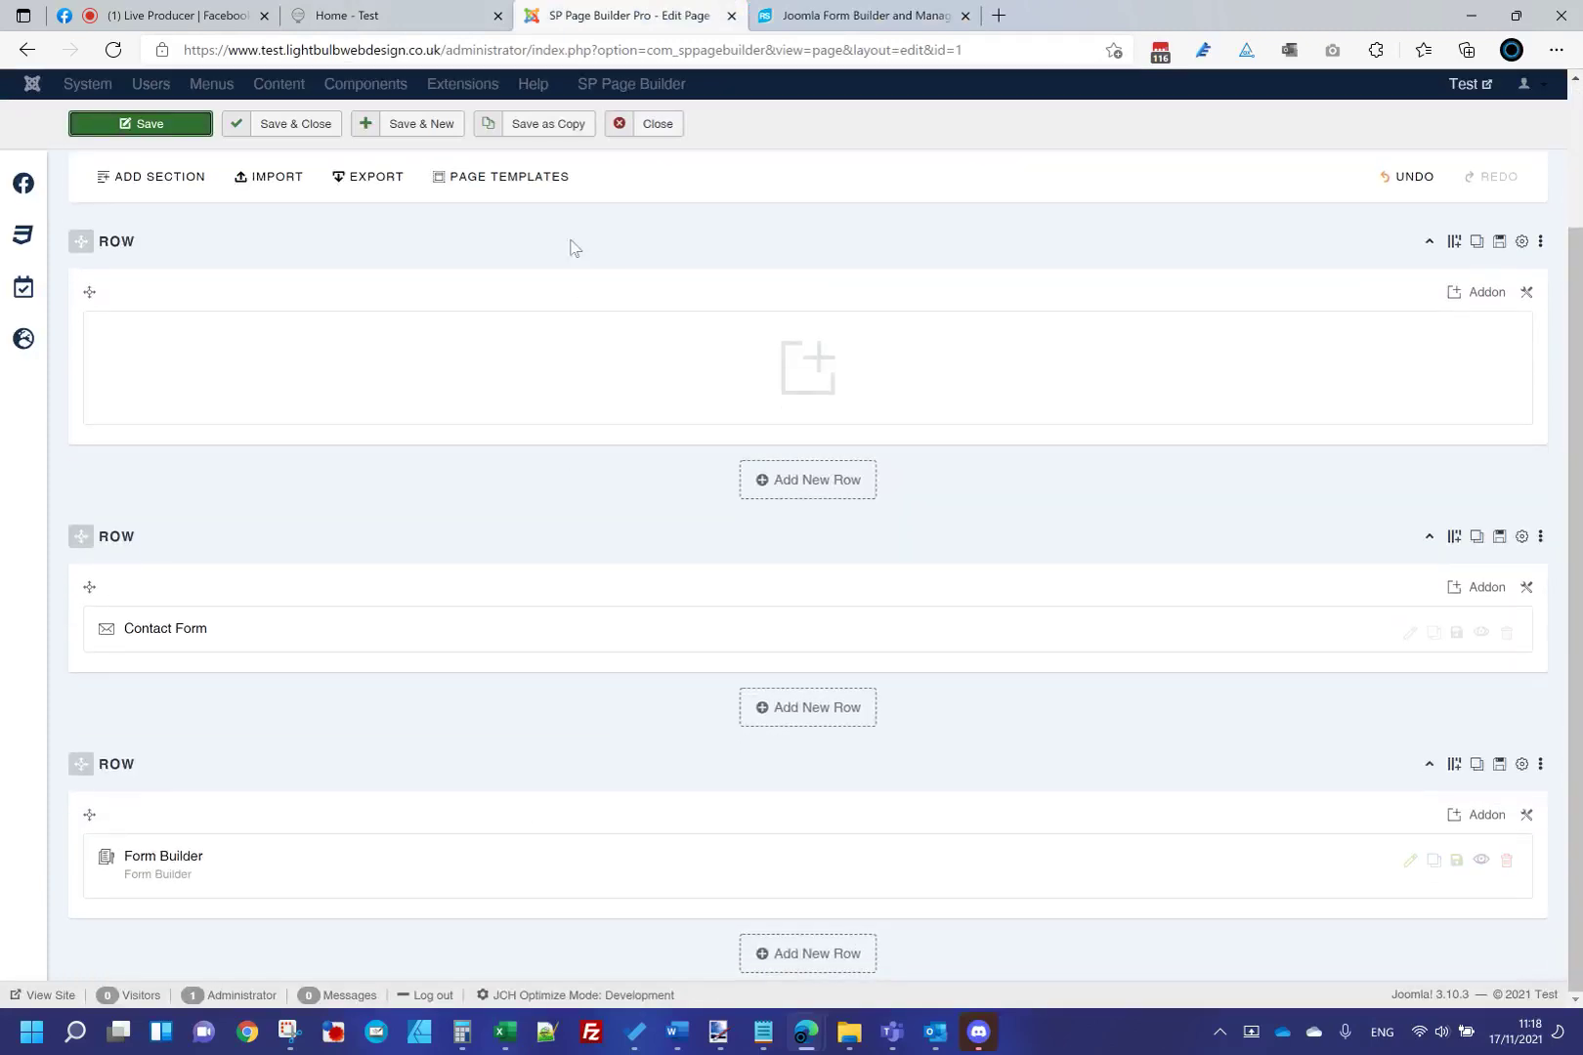
pyautogui.click(169, 16)
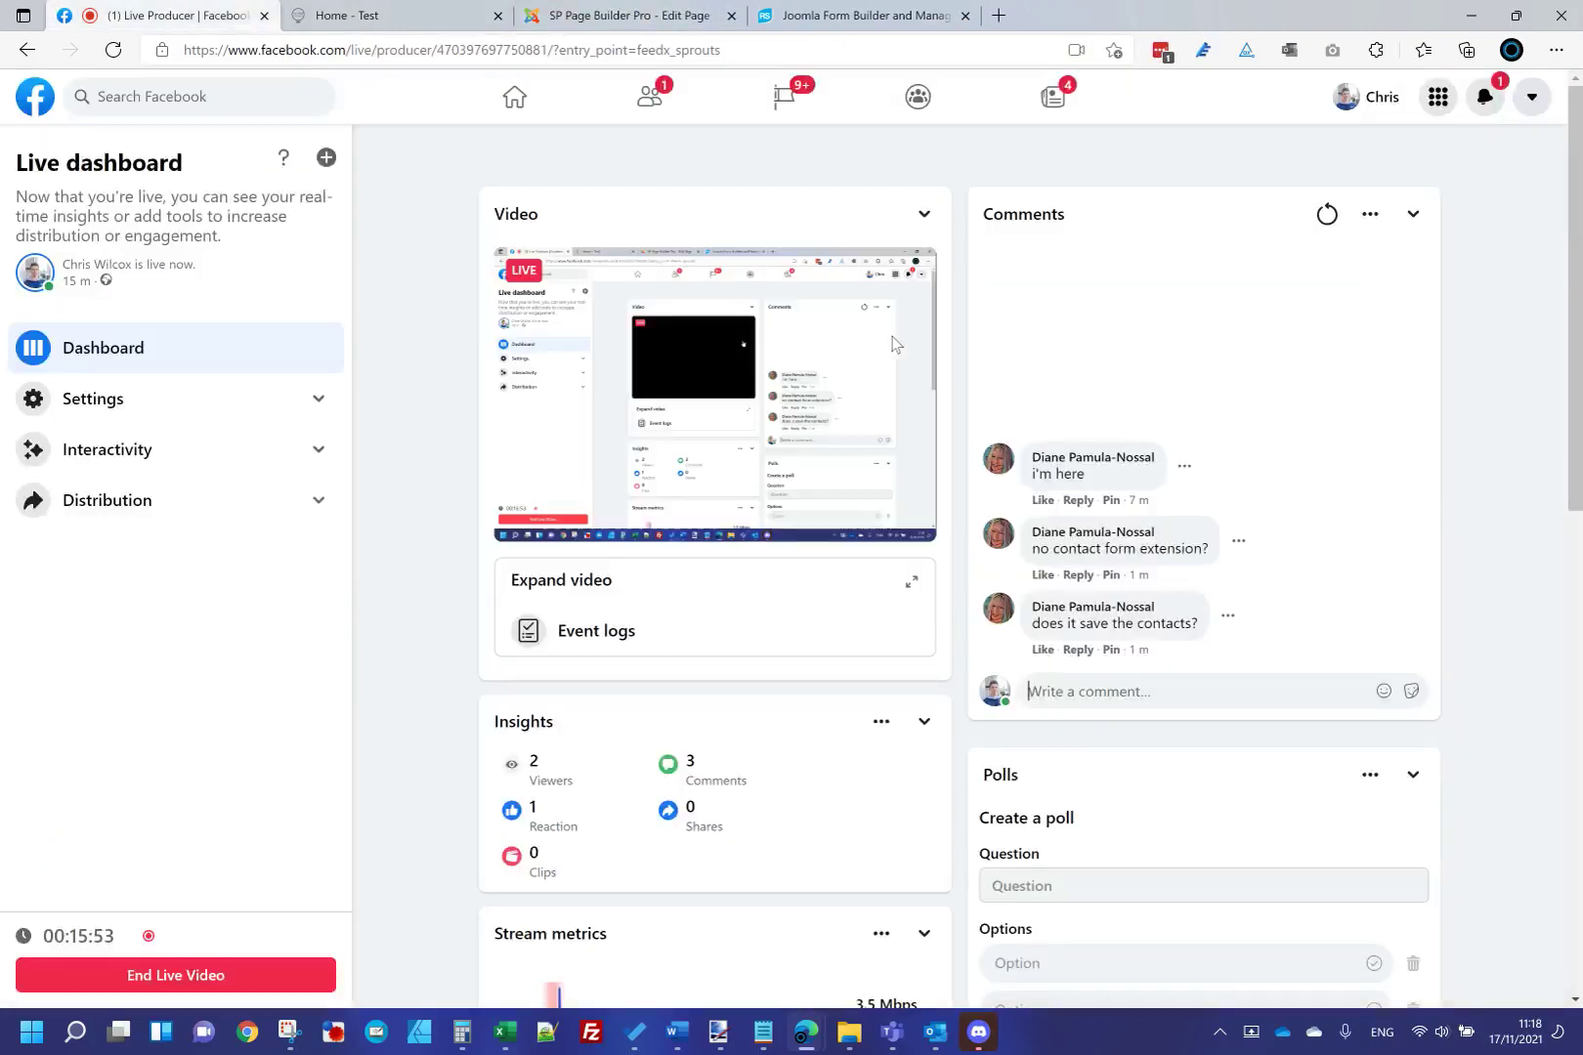
pyautogui.click(833, 17)
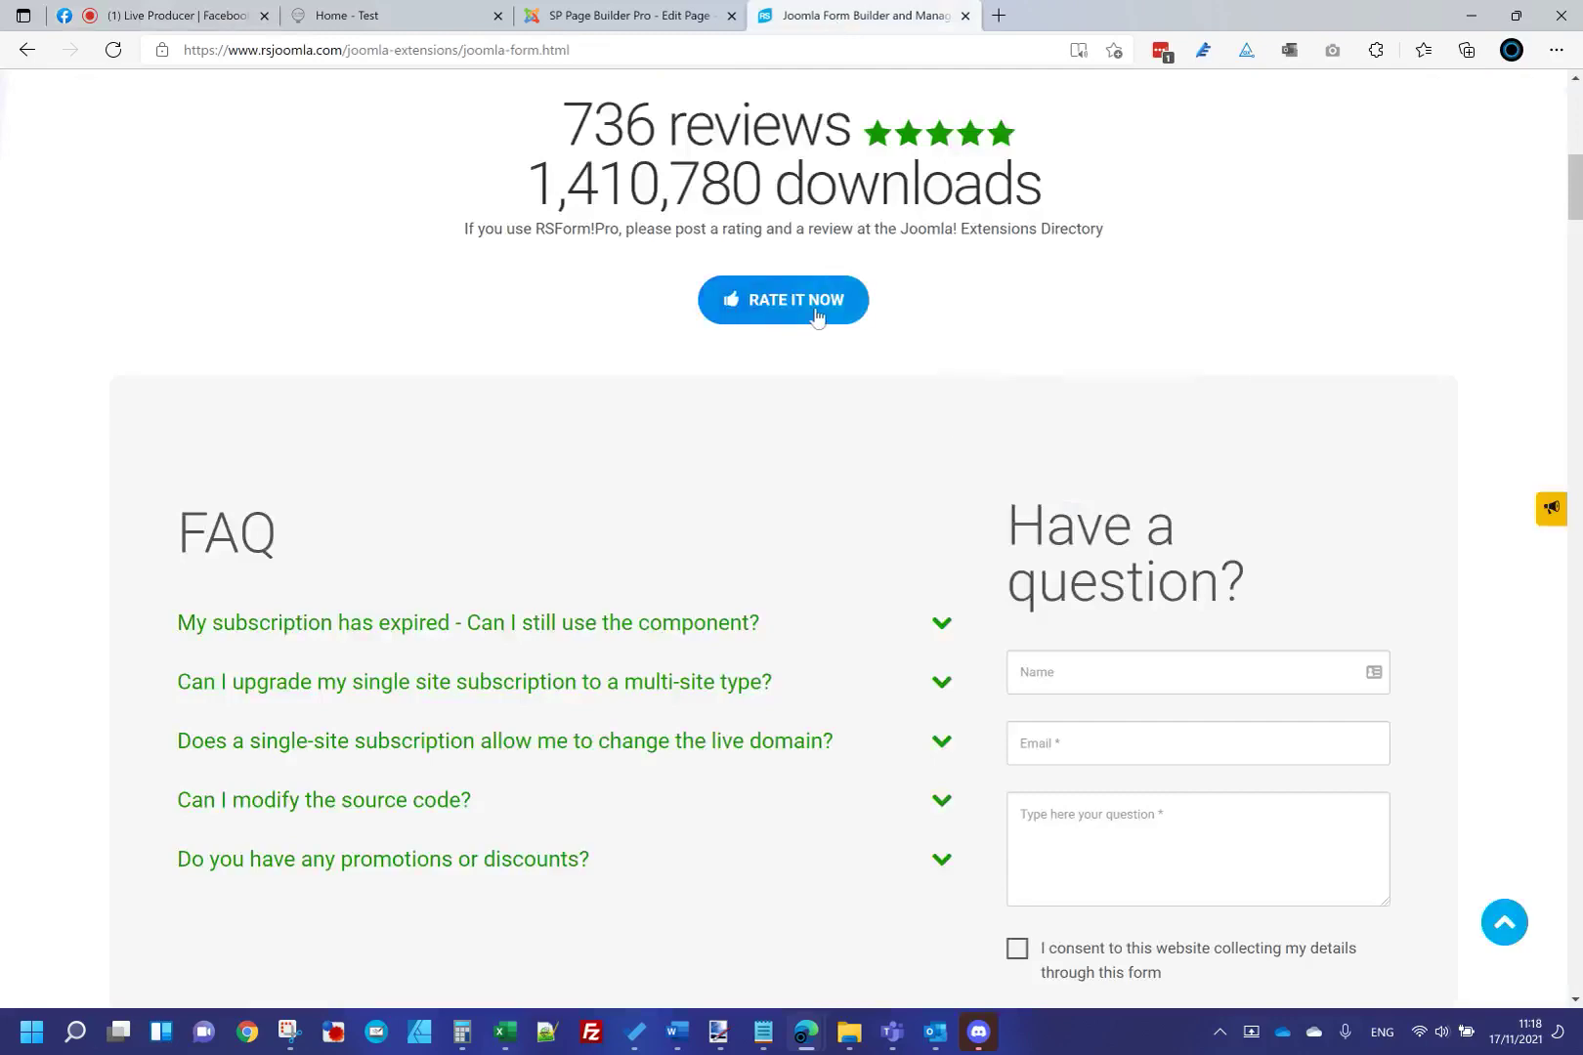
# Expand the FAQ answer about promotions or discounts on the RSForm!Pro page and return to the page's beginning.
pyautogui.scroll(-4, 1577, 205)
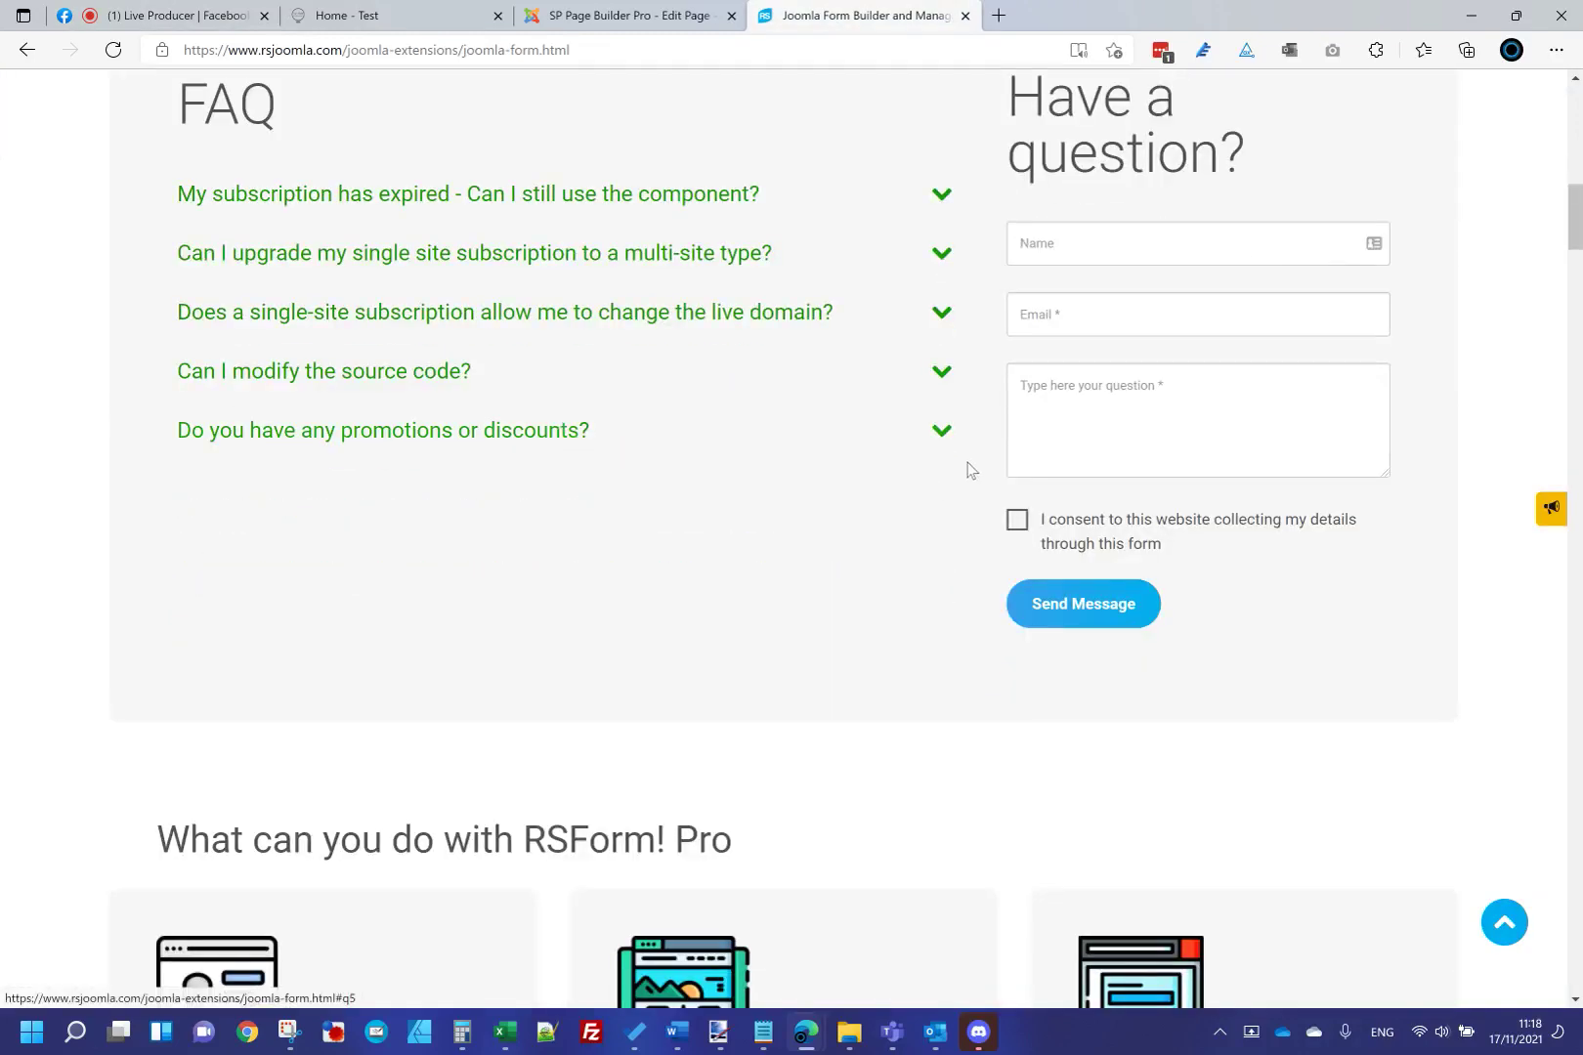
pyautogui.click(942, 432)
pyautogui.scroll(-3, 724, 459)
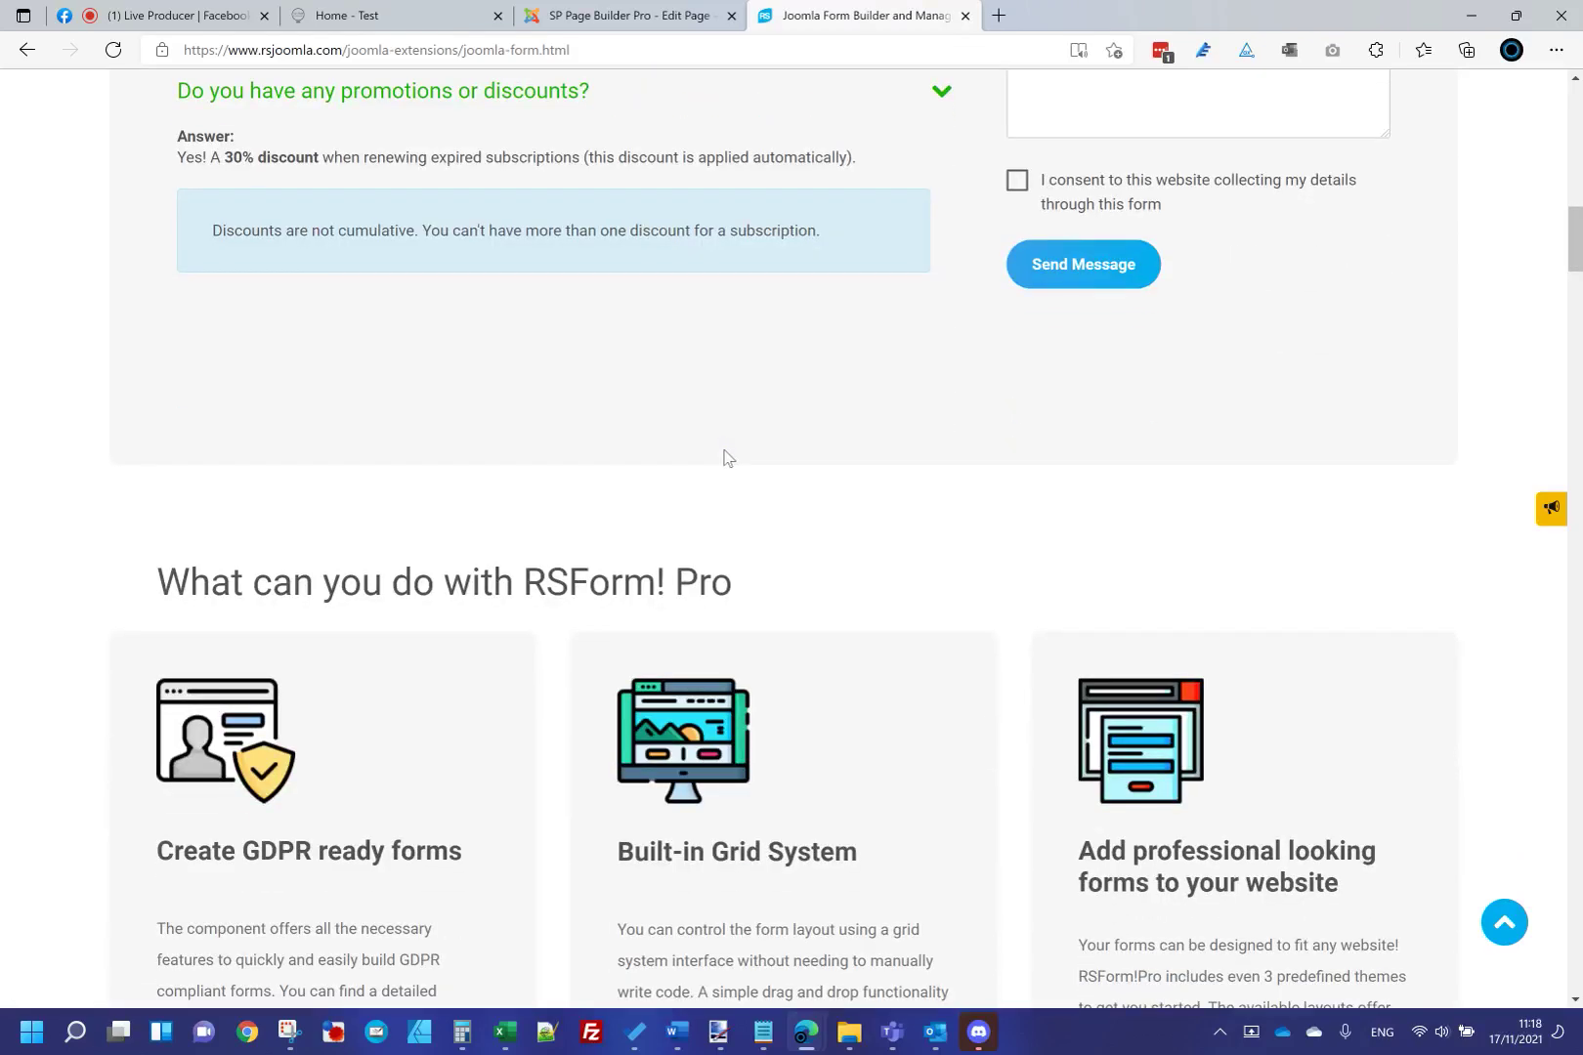
pyautogui.press('Home')
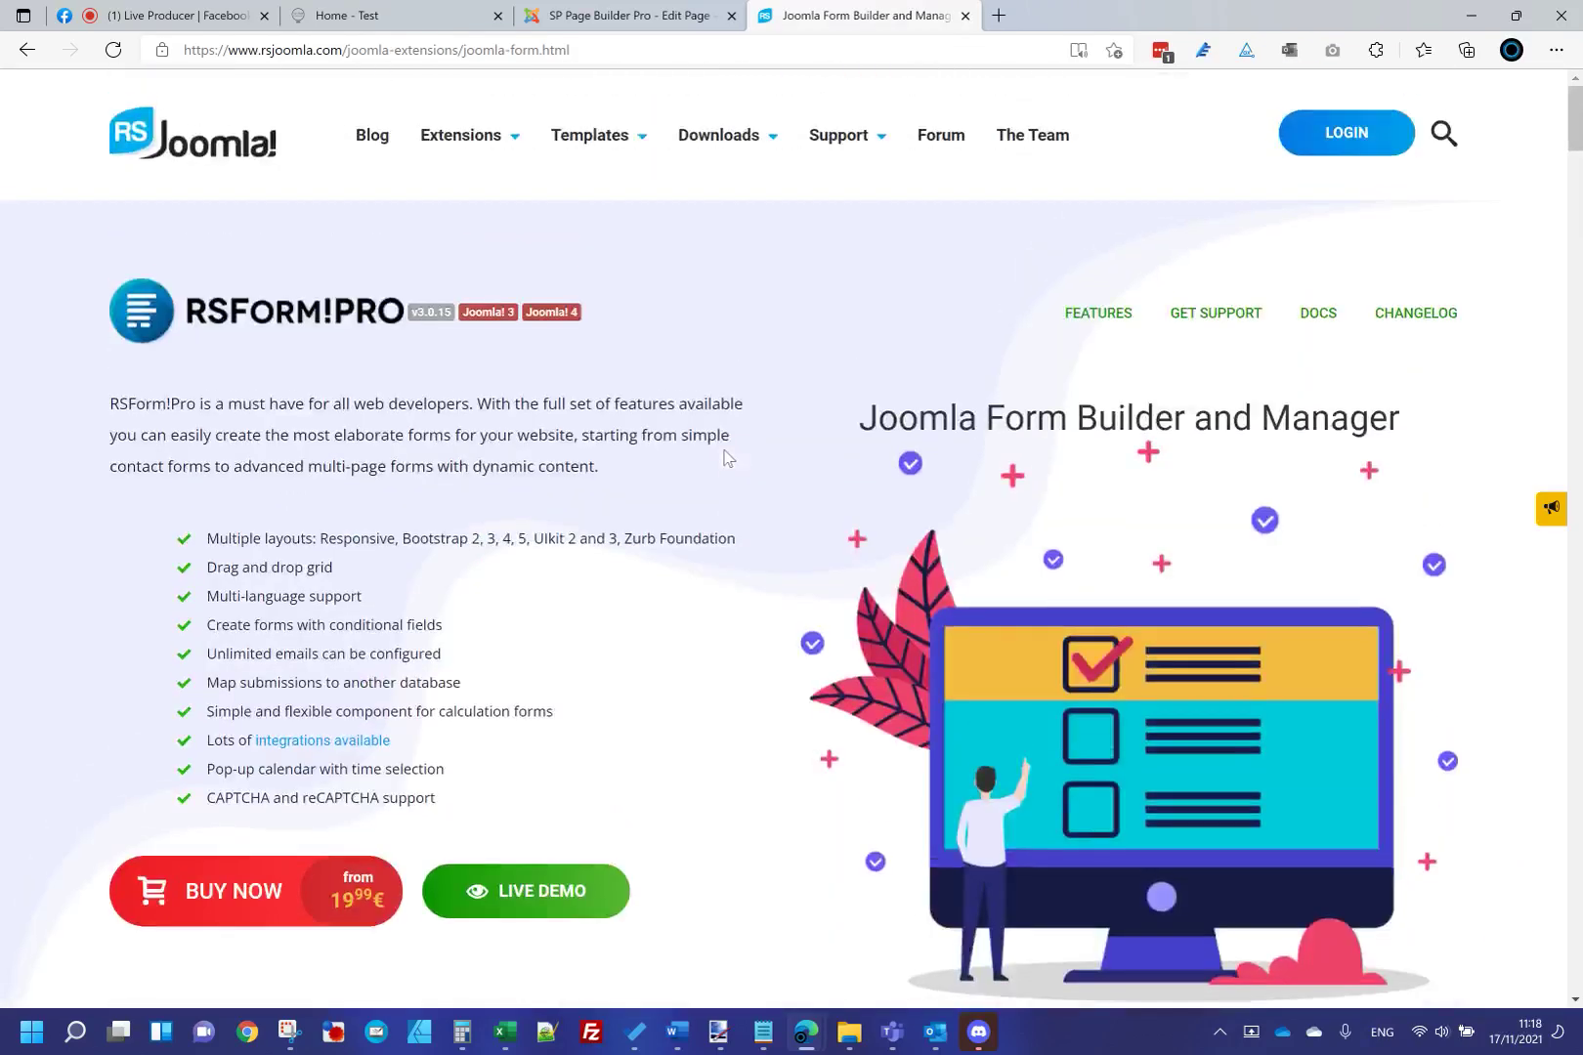
# Check the Facebook live dashboard twice for new viewer comments, returning to the RSForm!Pro page each time.
pyautogui.click(223, 17)
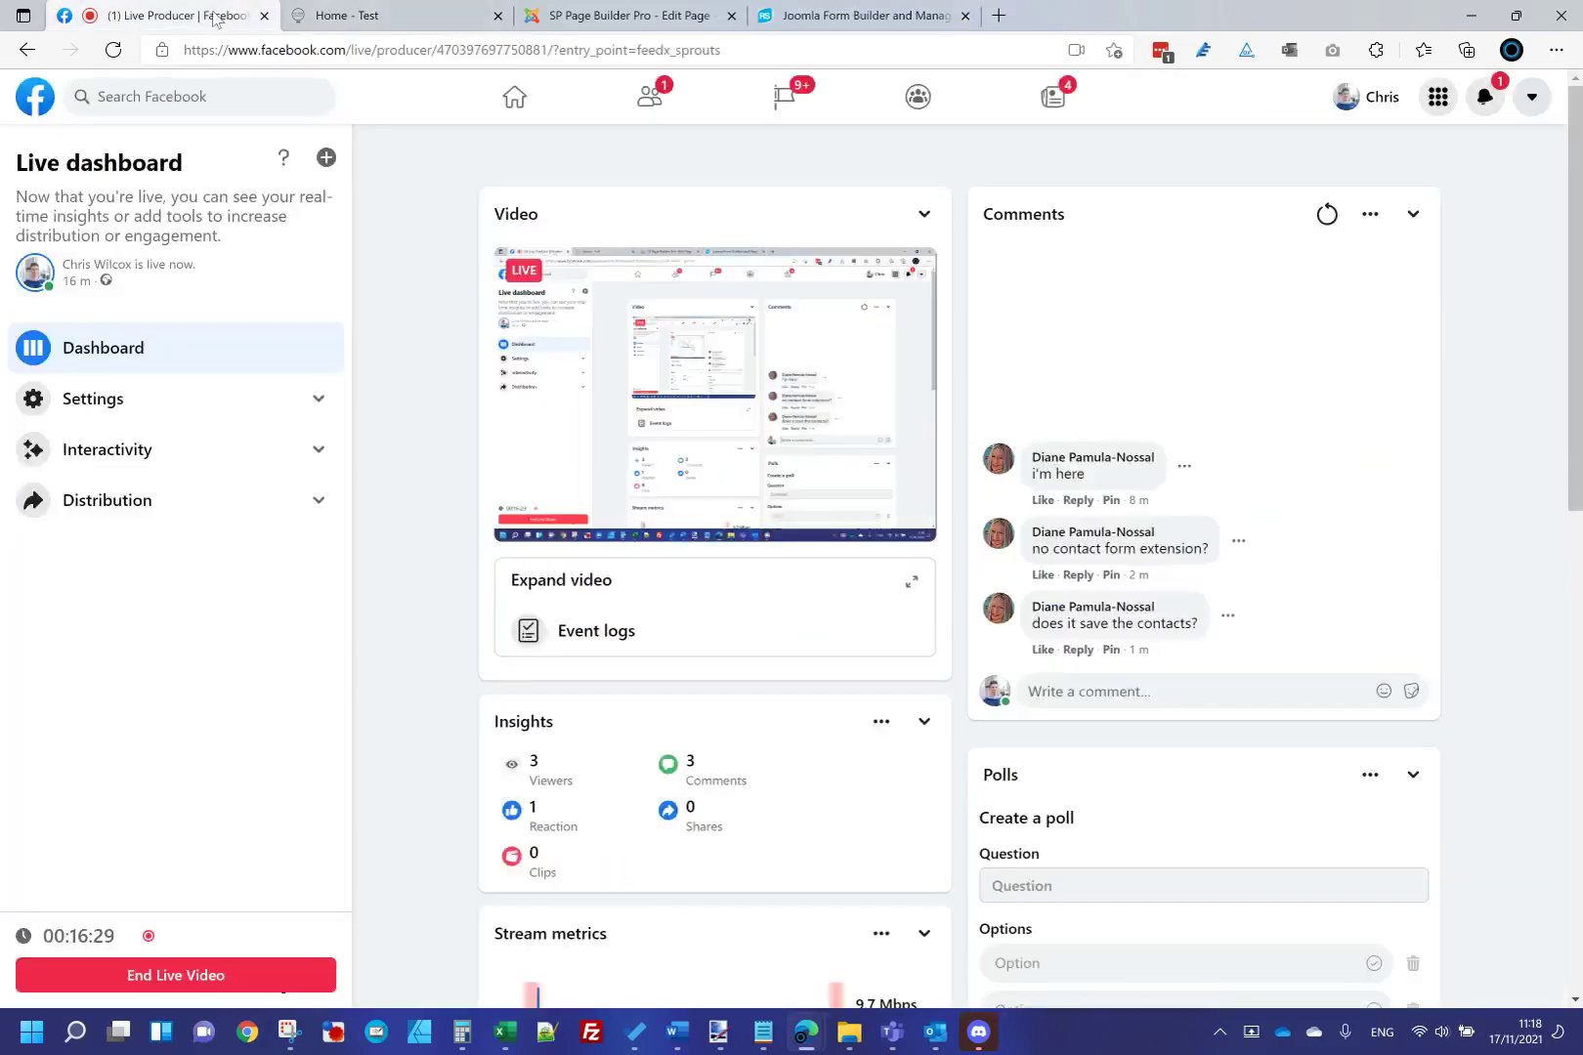
pyautogui.click(875, 21)
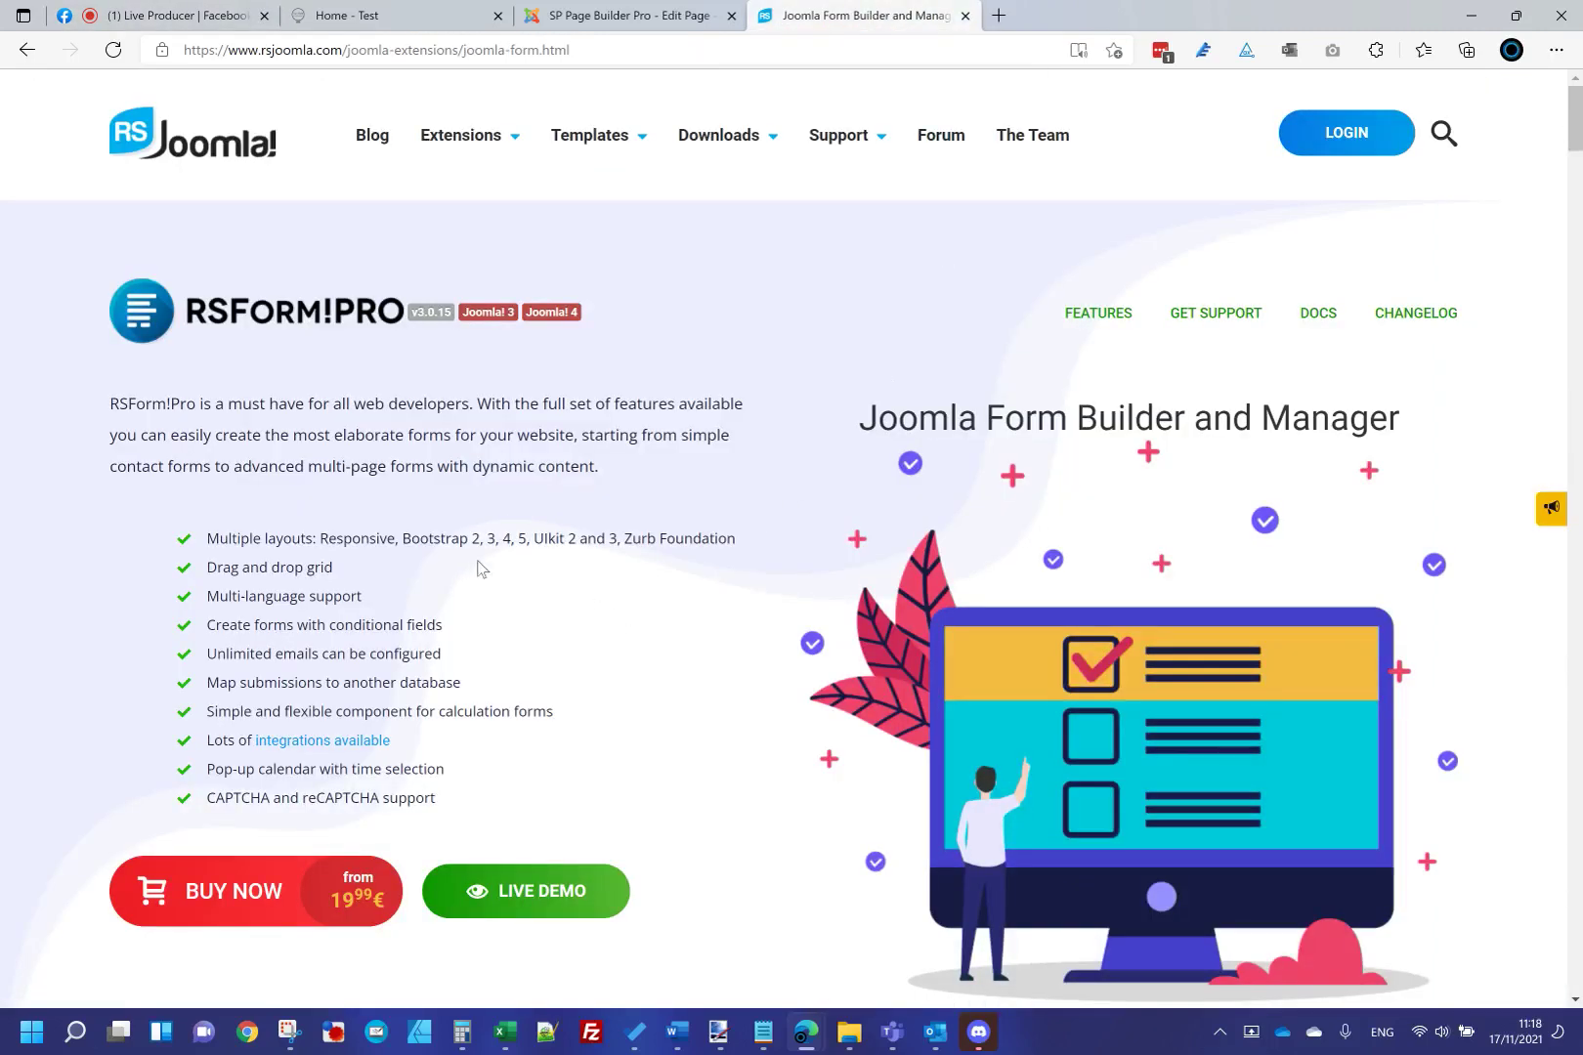
pyautogui.click(244, 16)
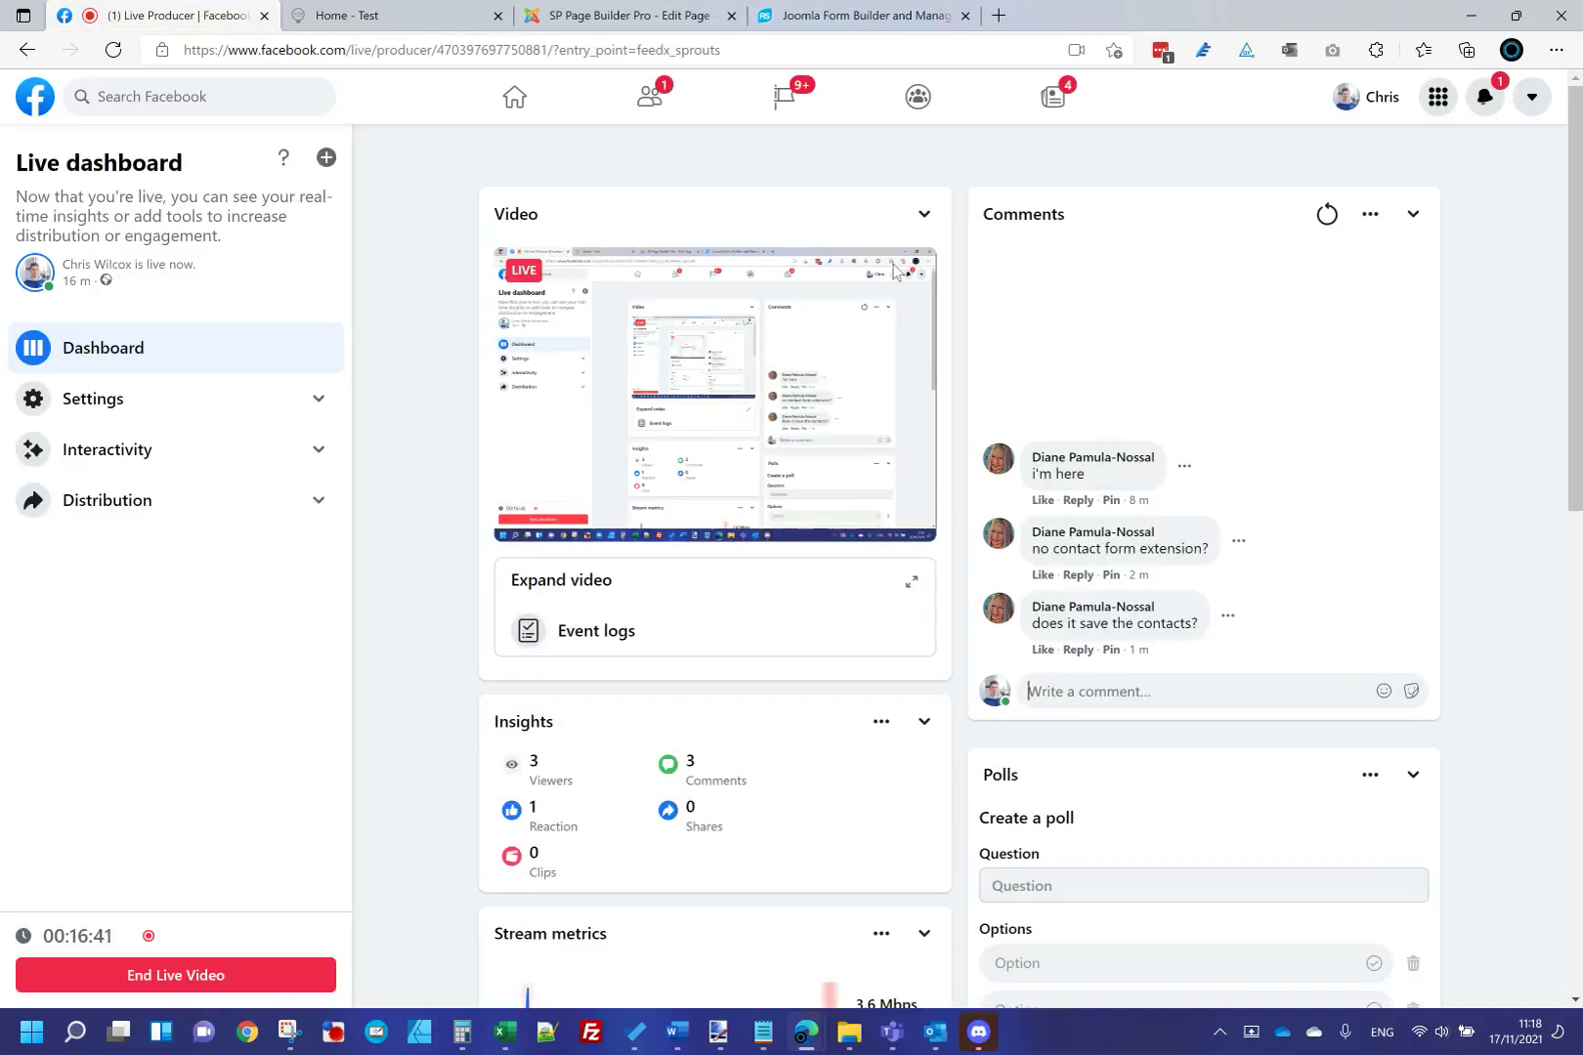
pyautogui.click(936, 23)
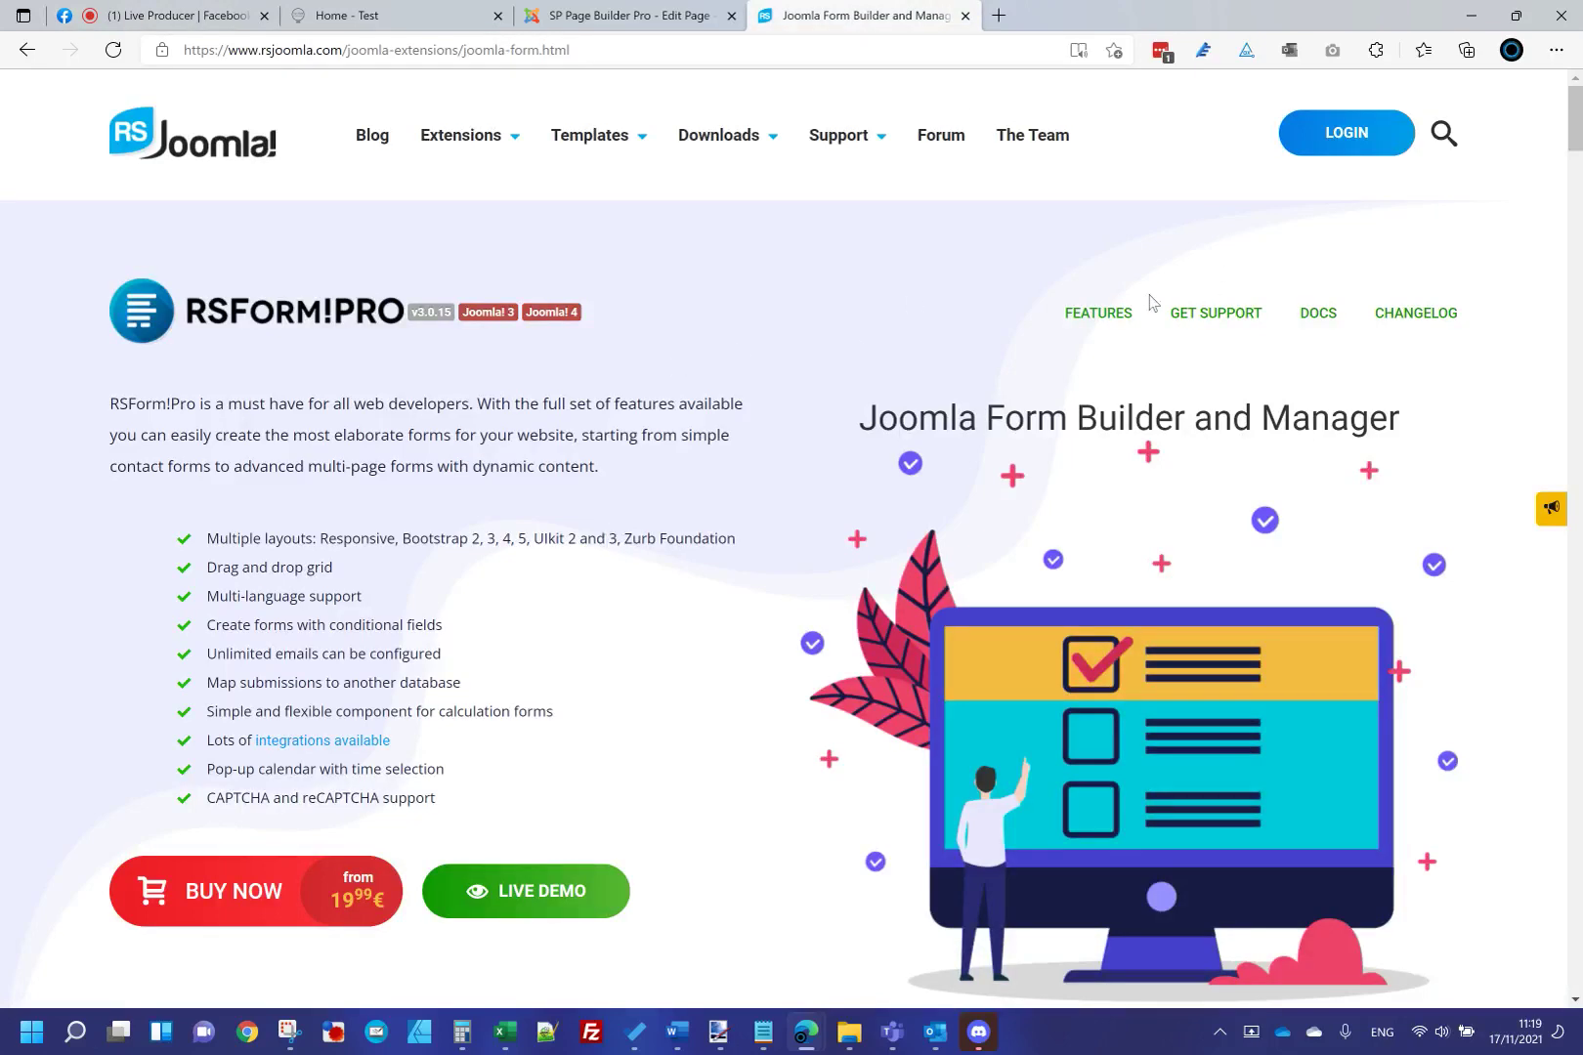
# View the contact forms on the front-end home page and return to the SP Page Builder editor.
pyautogui.click(673, 9)
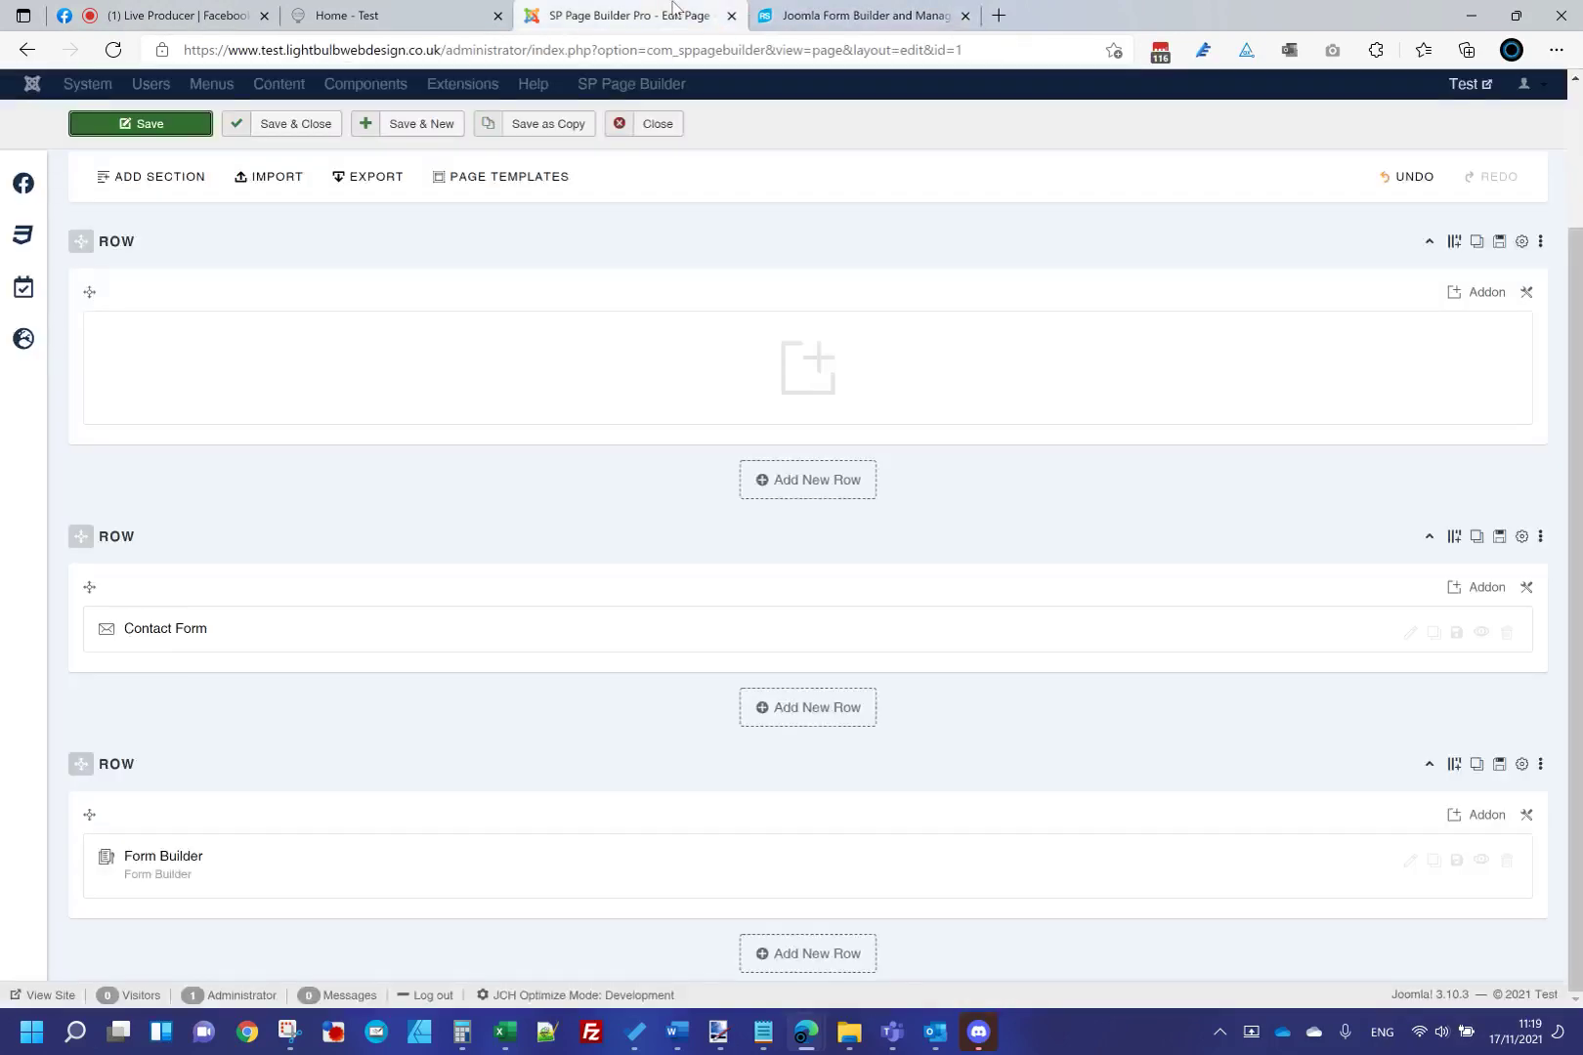
pyautogui.click(363, 18)
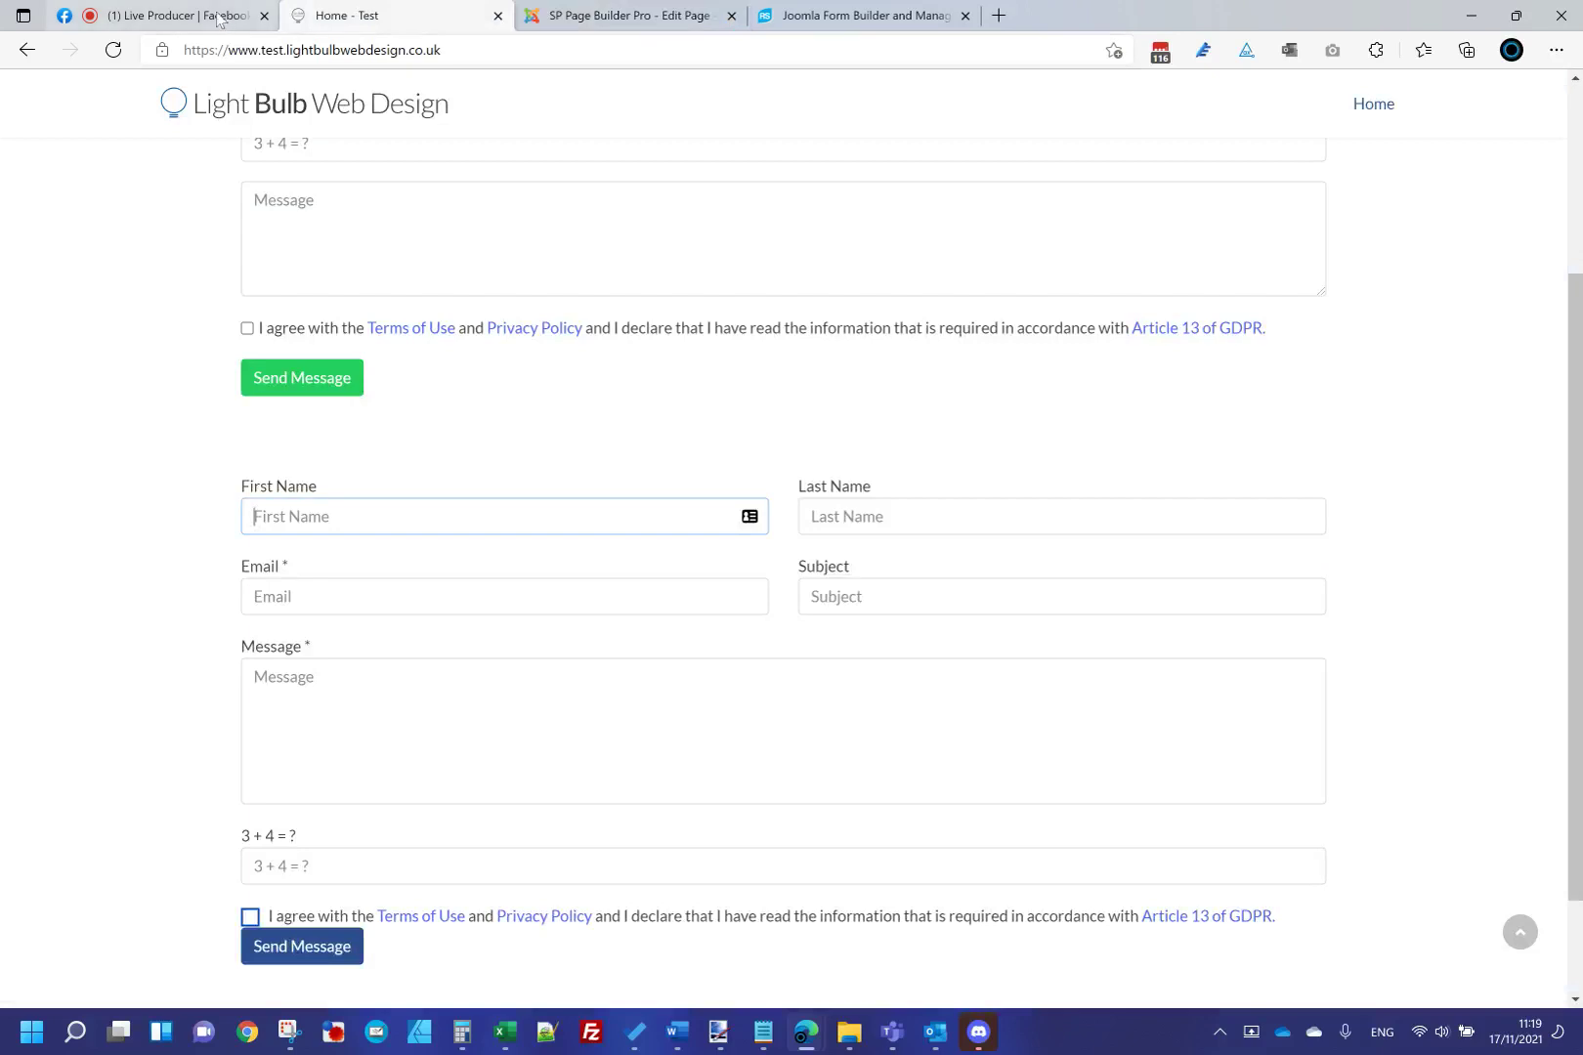
pyautogui.scroll(1, 487, 378)
pyautogui.hotkey('ctrl', 'Tab')
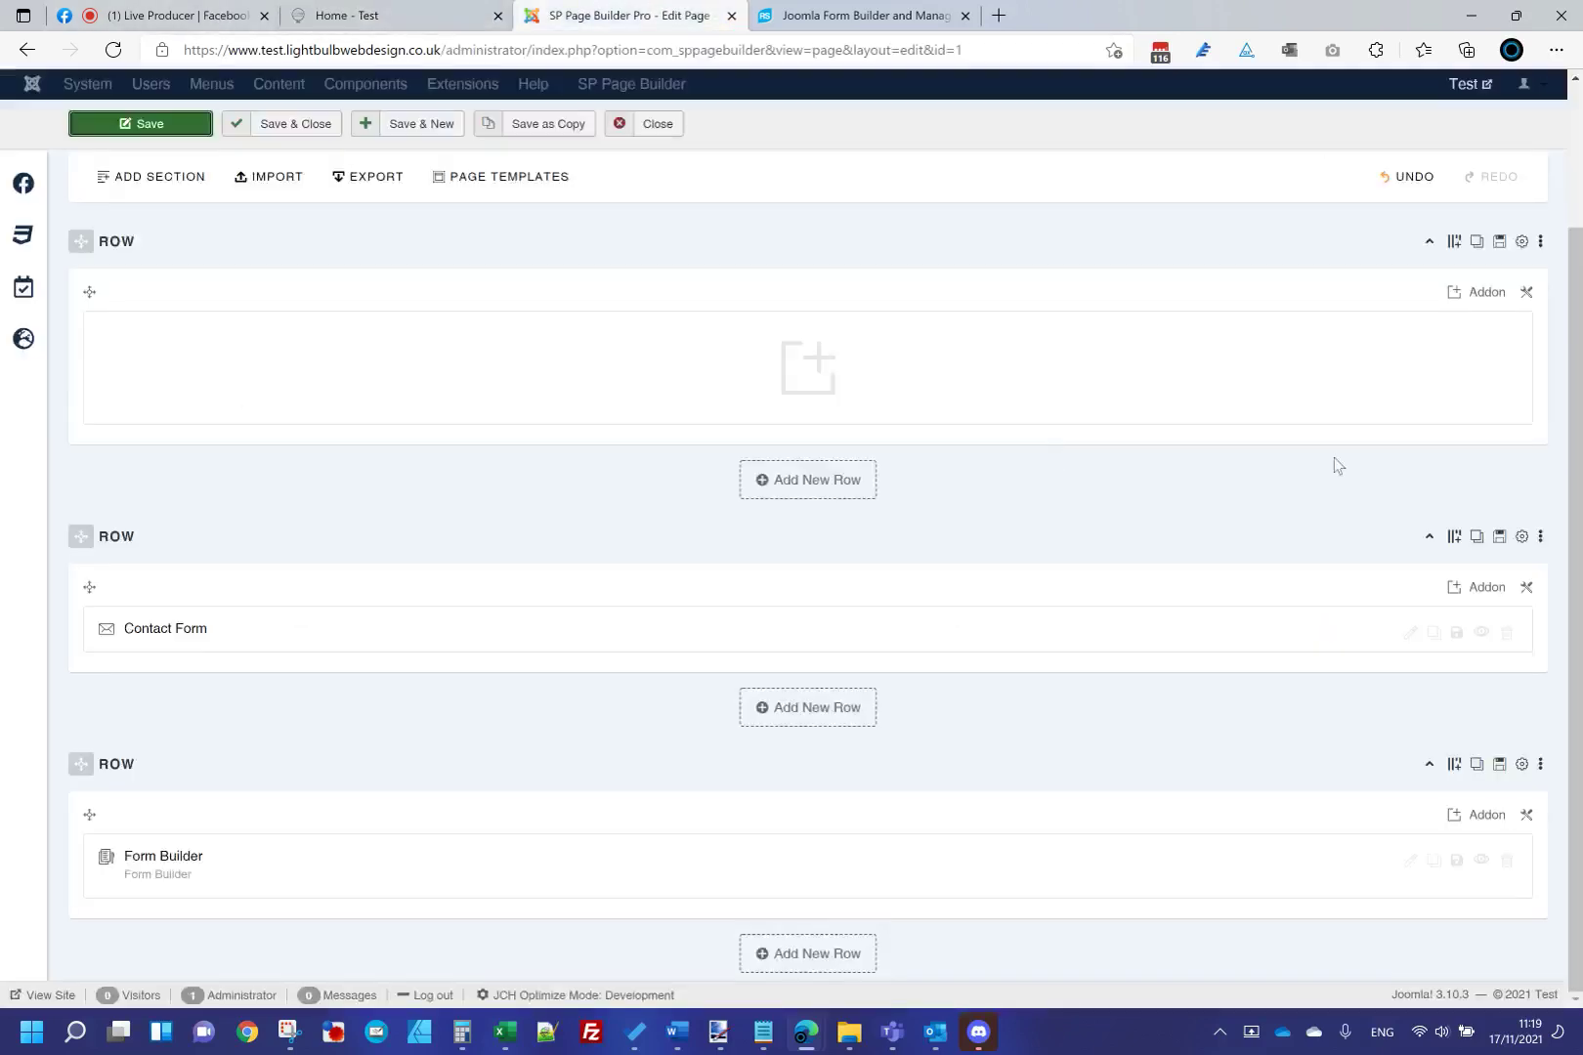
# Delete the Contact Form and Form Builder addons from the page, and save and close it.
pyautogui.click(1506, 633)
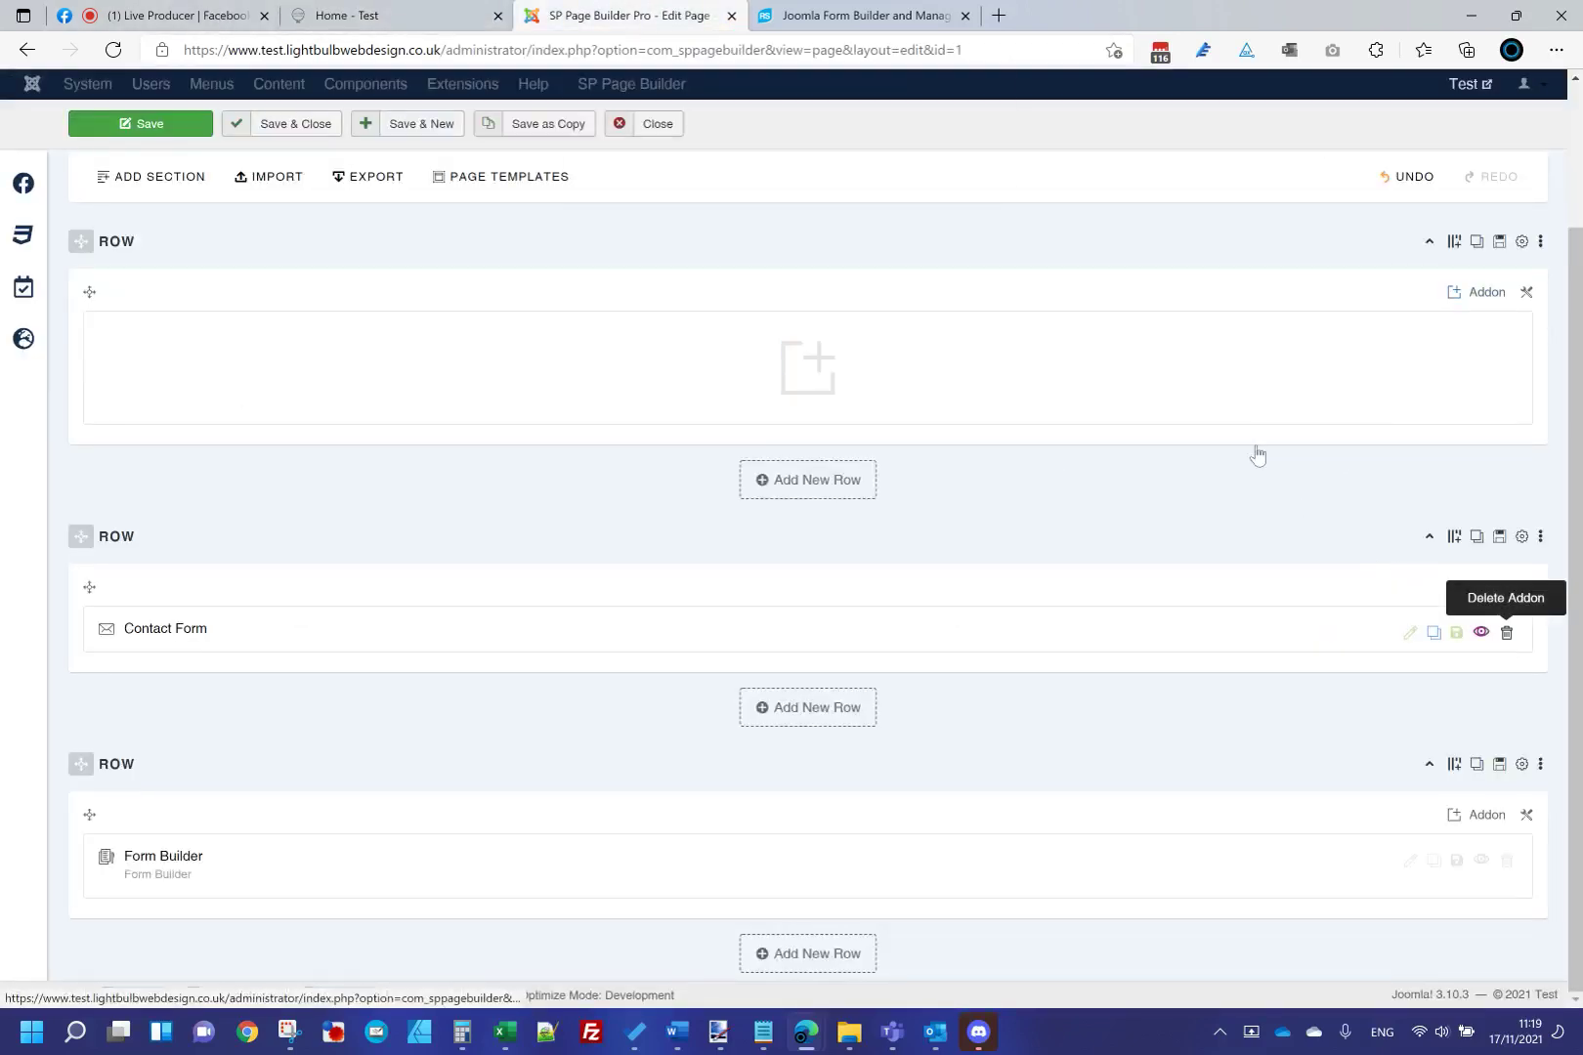
pyautogui.click(883, 156)
pyautogui.scroll(-1, 1430, 795)
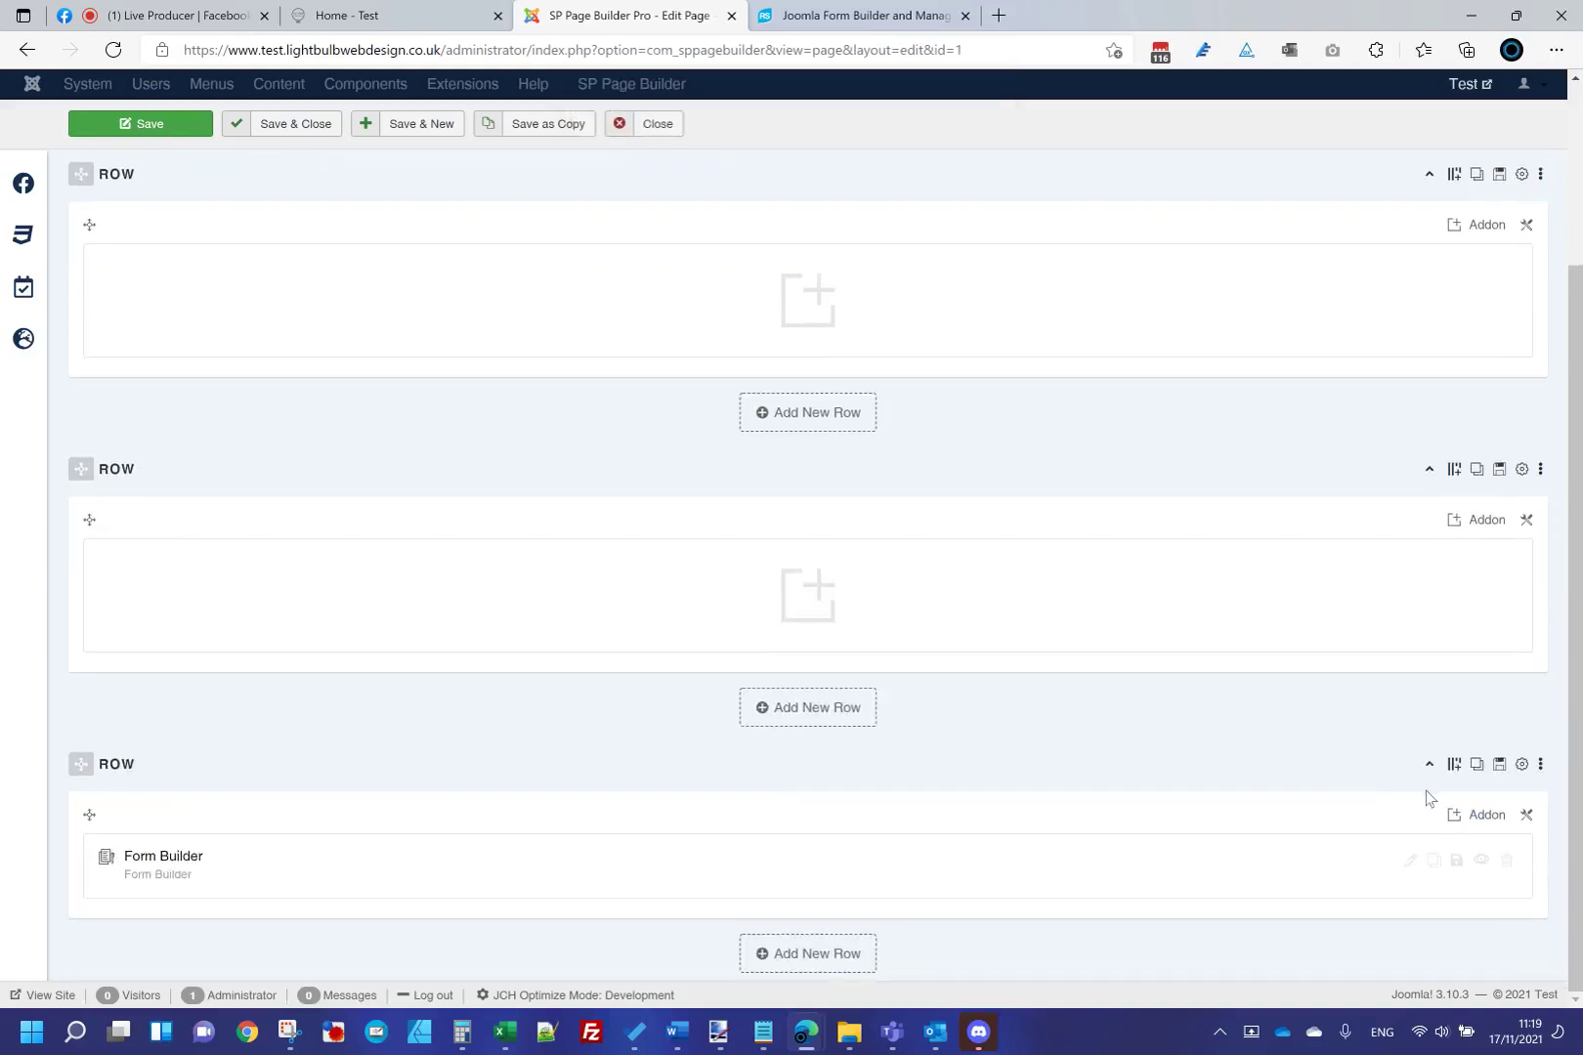
pyautogui.click(1506, 860)
pyautogui.click(888, 160)
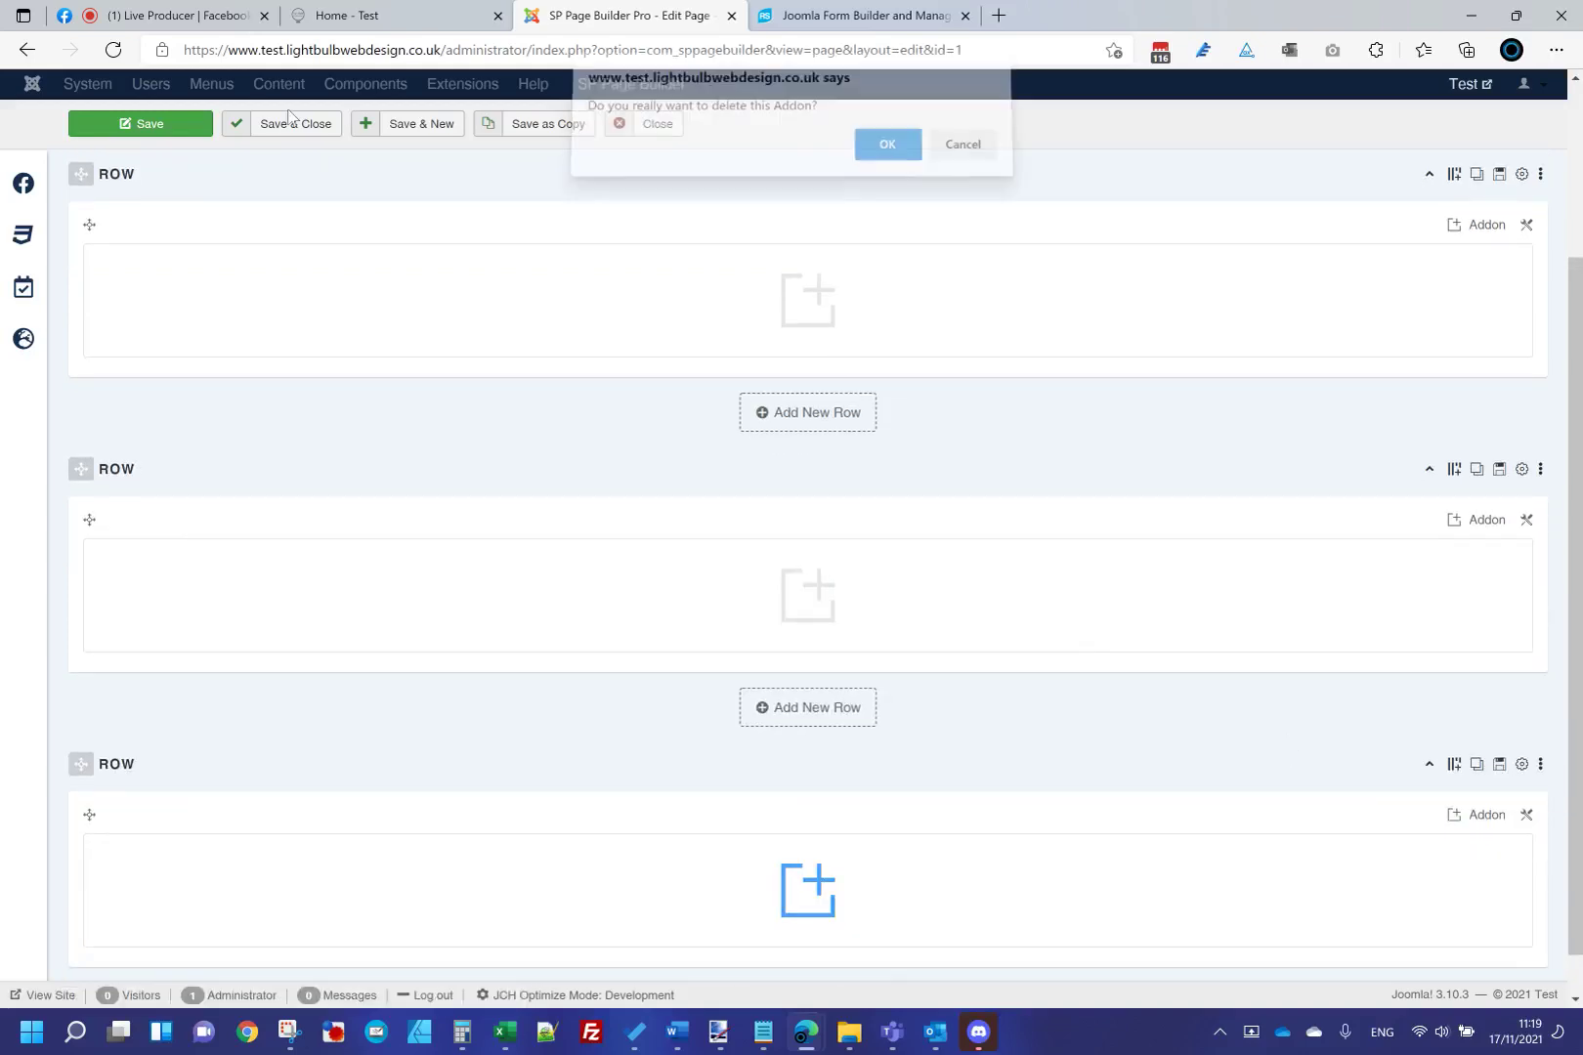
pyautogui.click(284, 124)
# Check the live dashboard comments and skim the RSForm!Pro page down to its footer and back.
pyautogui.click(337, 15)
pyautogui.hotkey('ctrl', 'shift', 'Tab')
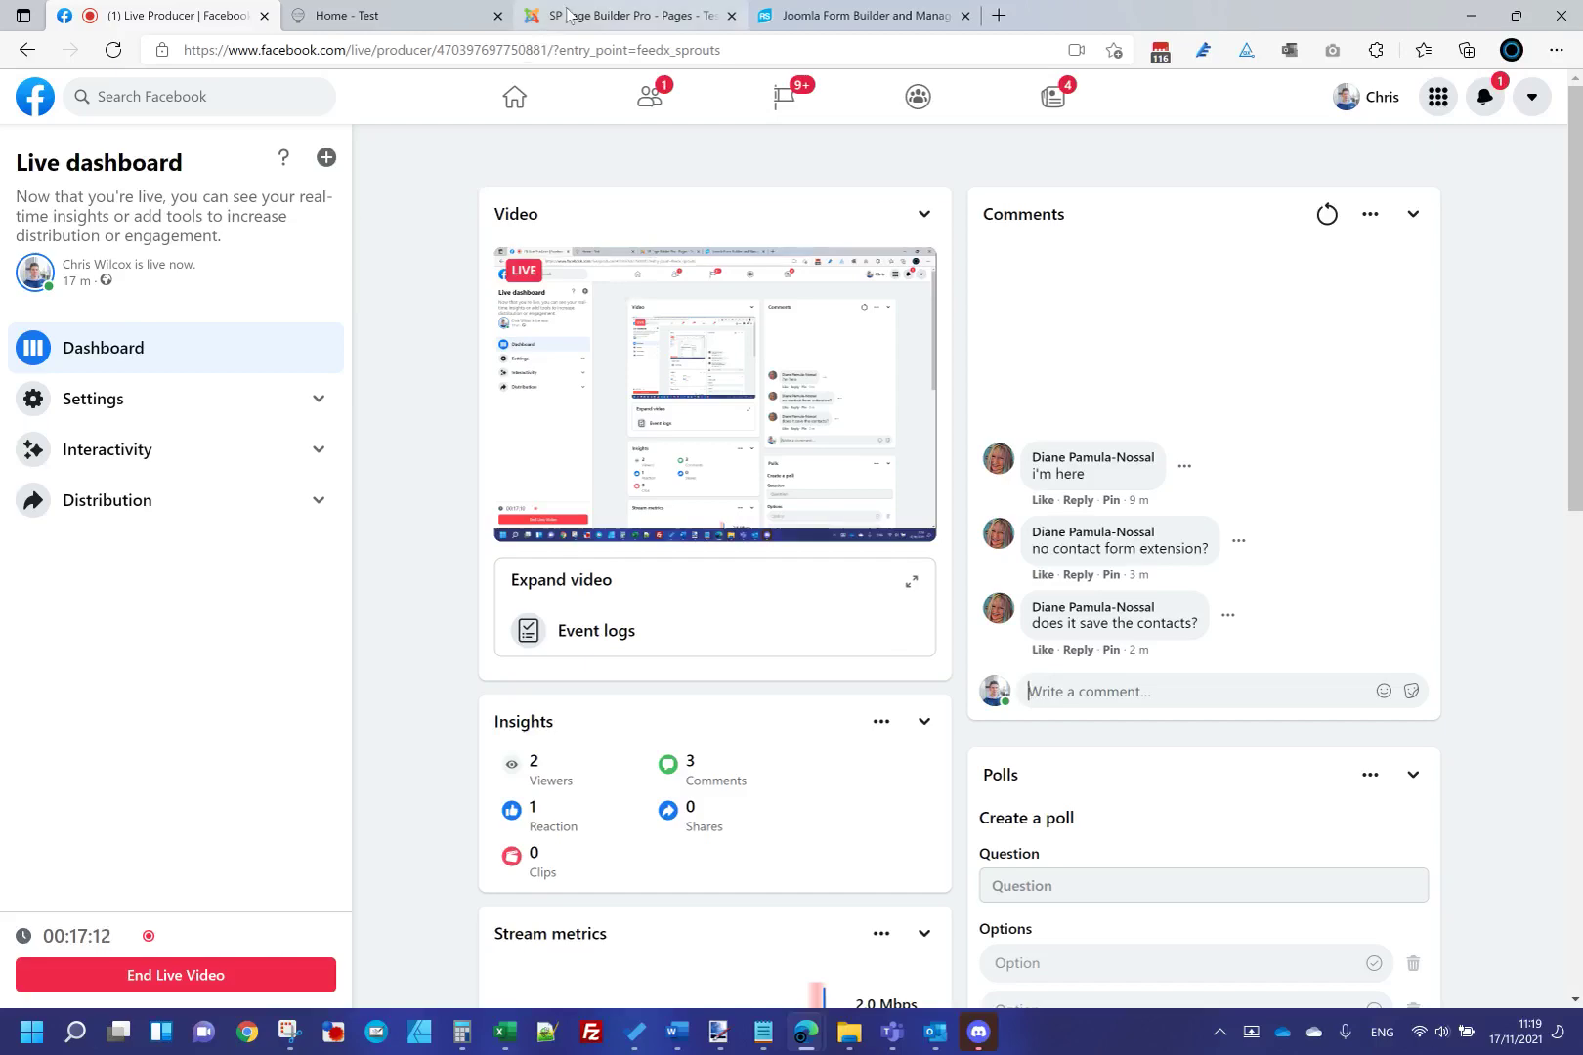
pyautogui.click(821, 19)
pyautogui.scroll(-1, 878, 560)
pyautogui.press('End')
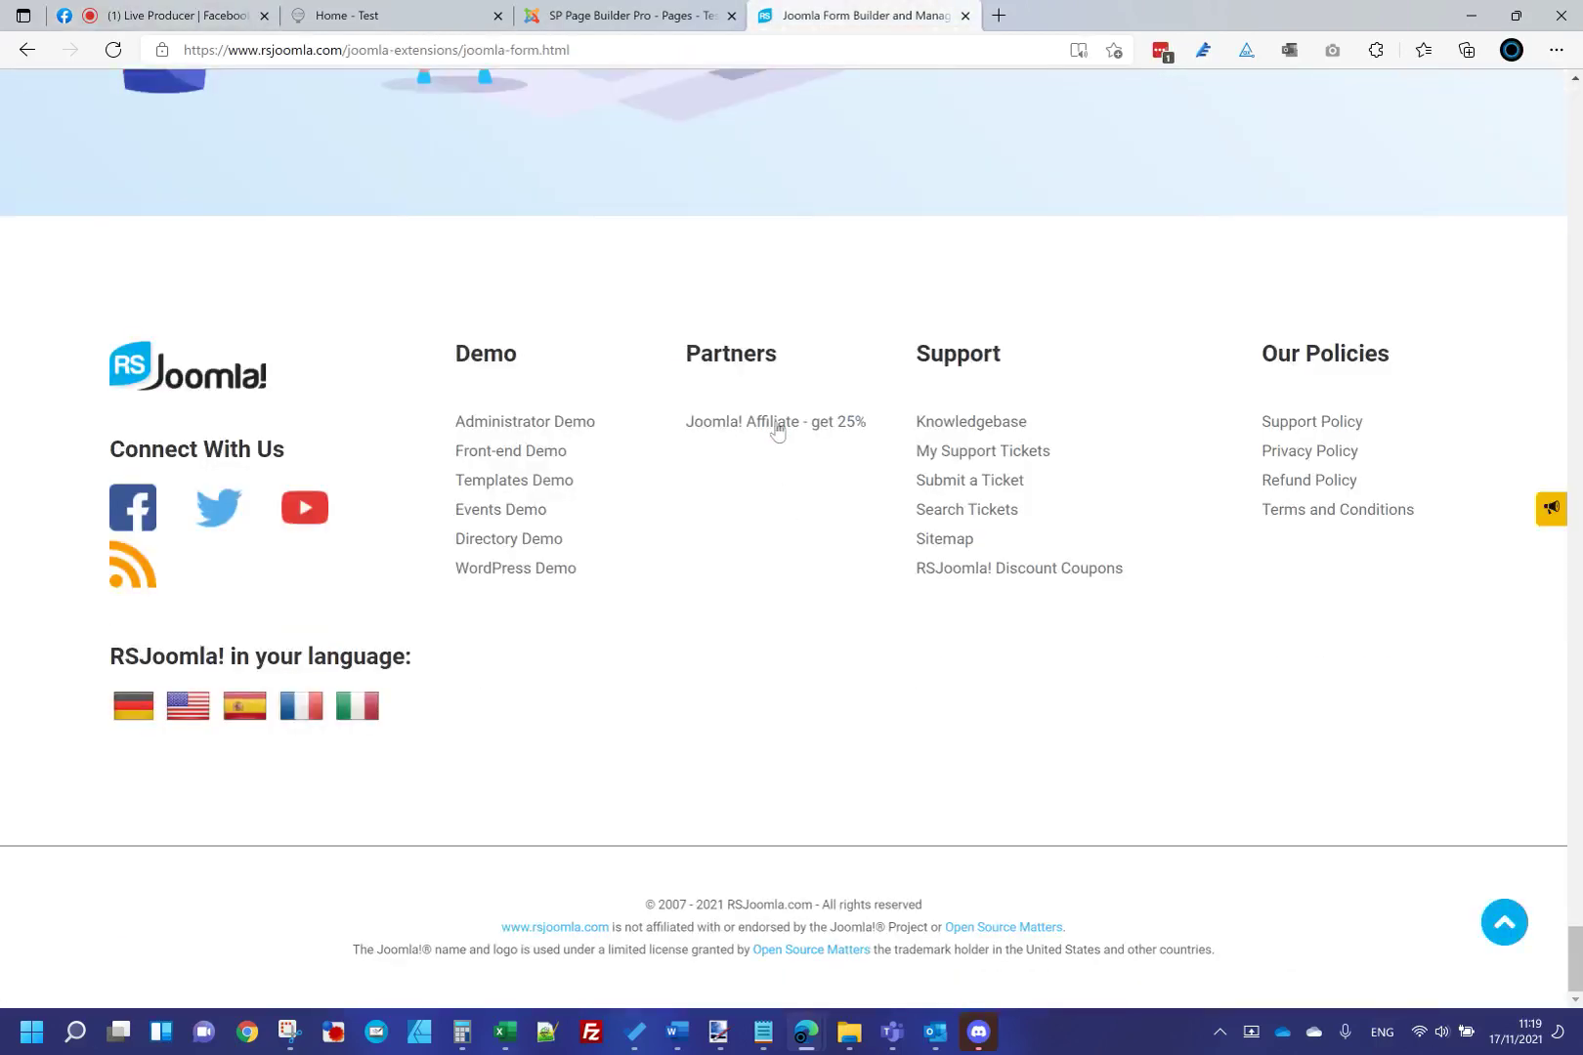
pyautogui.scroll(4, 660, 327)
pyautogui.press('Home')
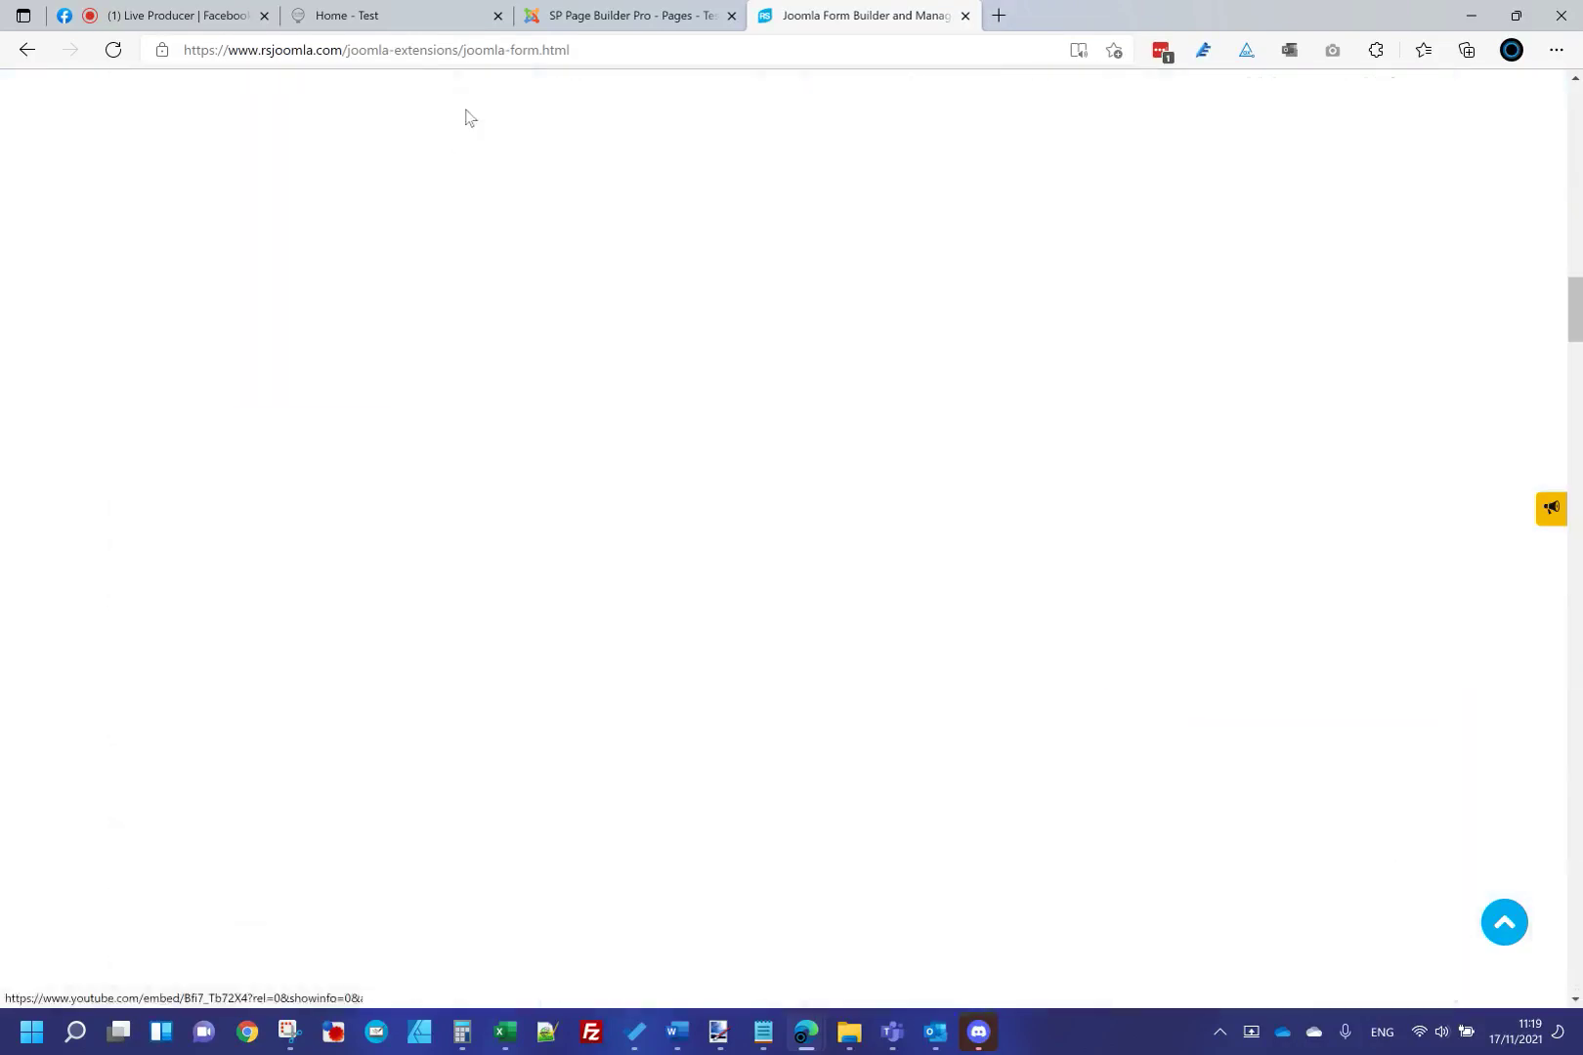
# Close the RSForm!Pro page and start ending the live video from the Facebook live dashboard.
pyautogui.click(166, 15)
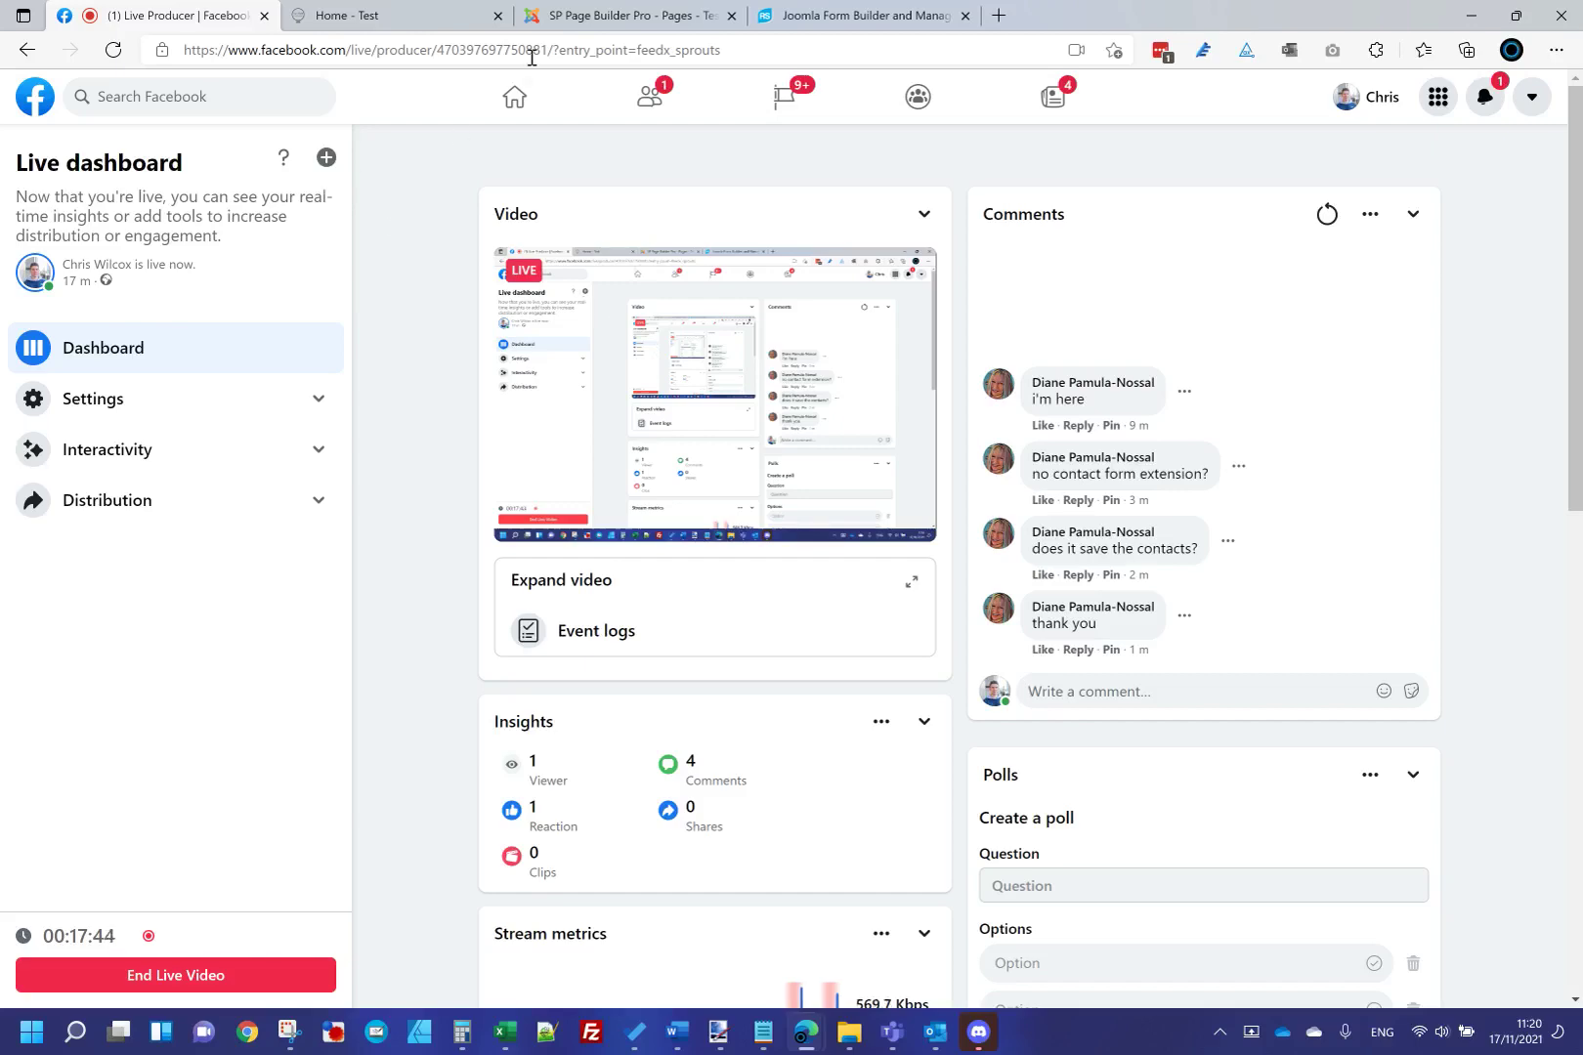
pyautogui.click(701, 22)
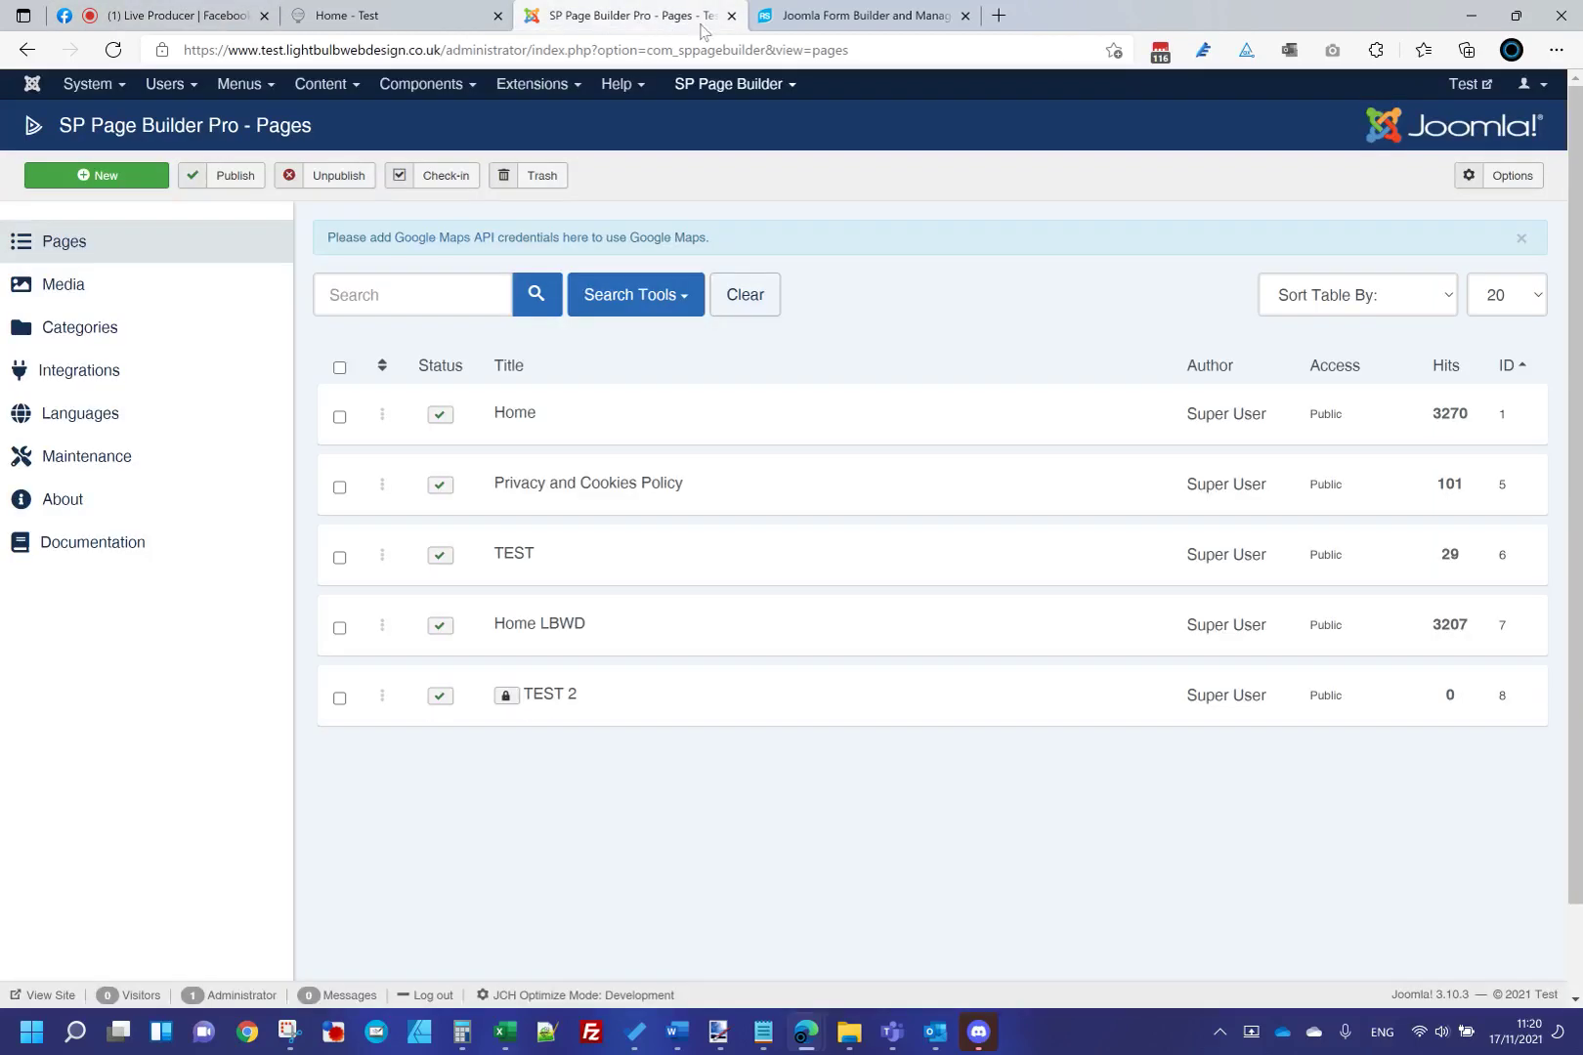
pyautogui.click(965, 16)
pyautogui.click(156, 15)
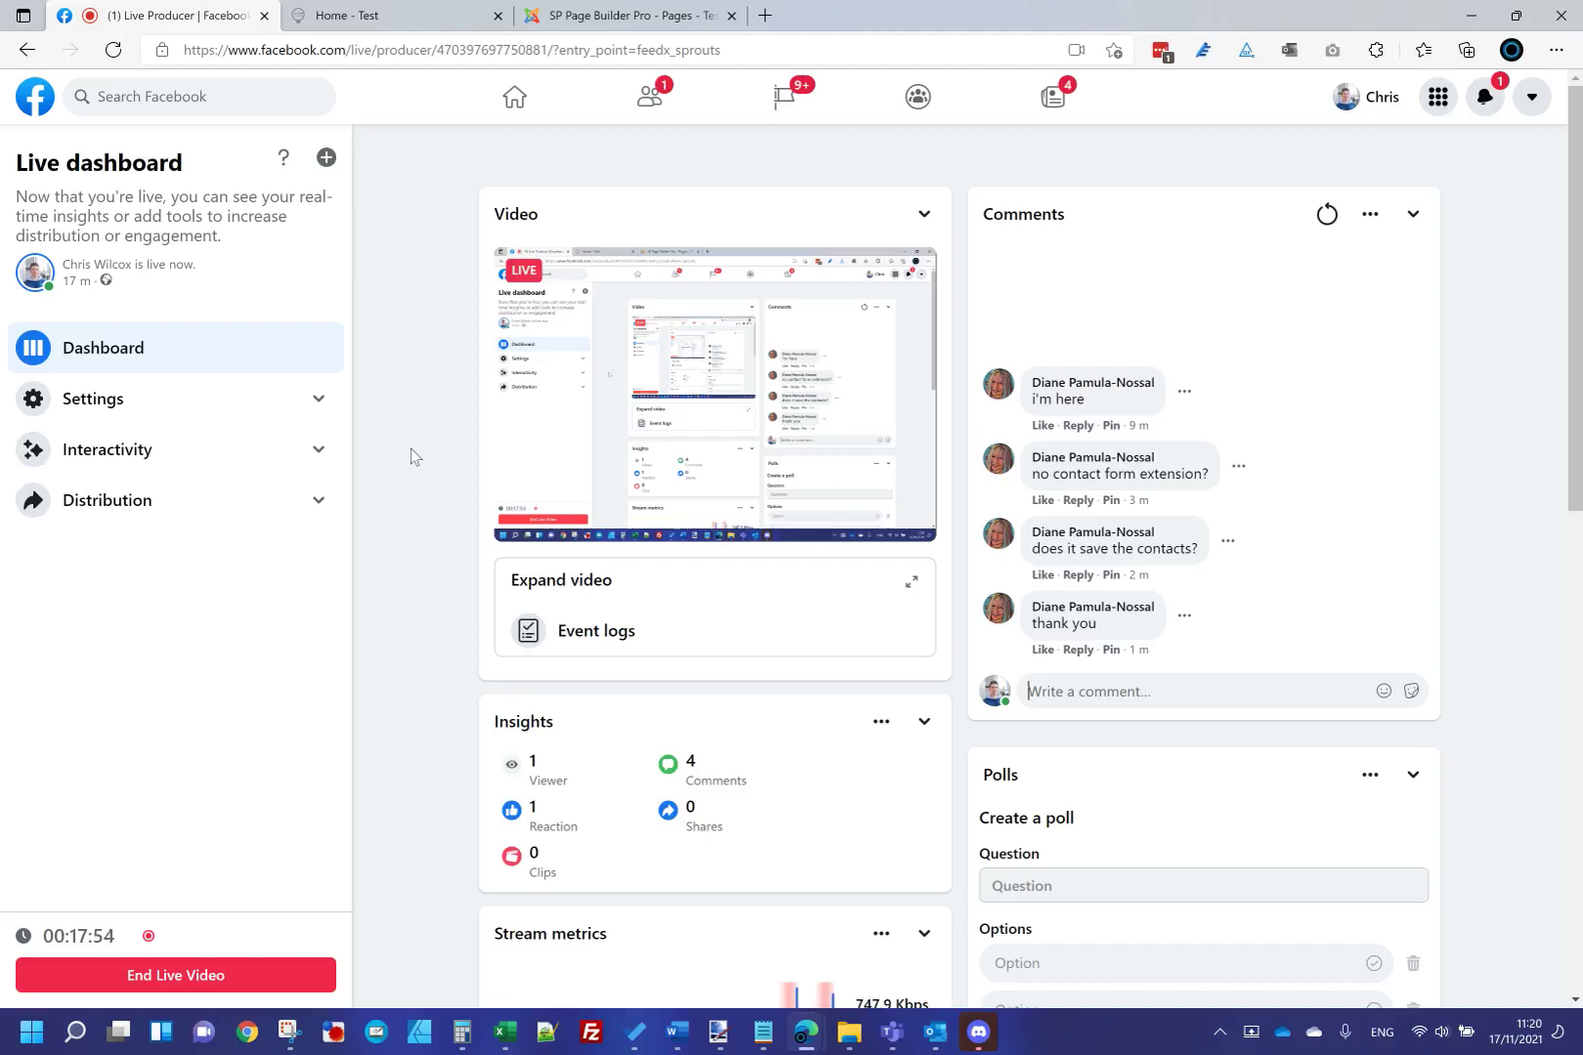
pyautogui.click(246, 976)
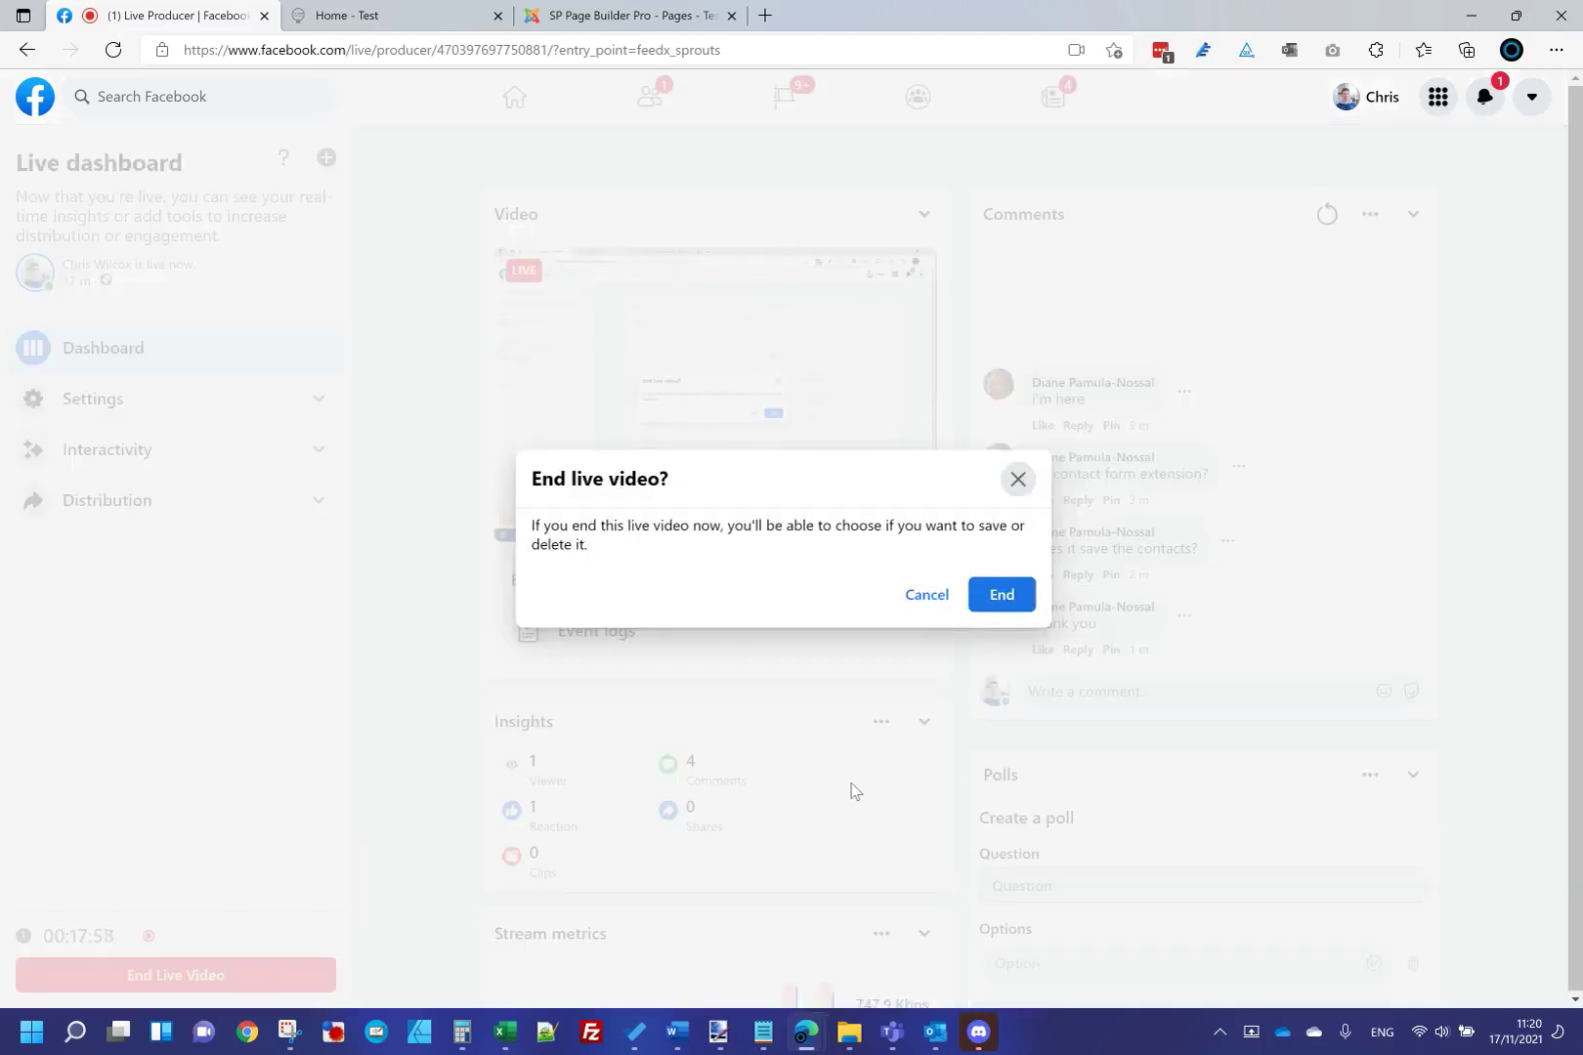